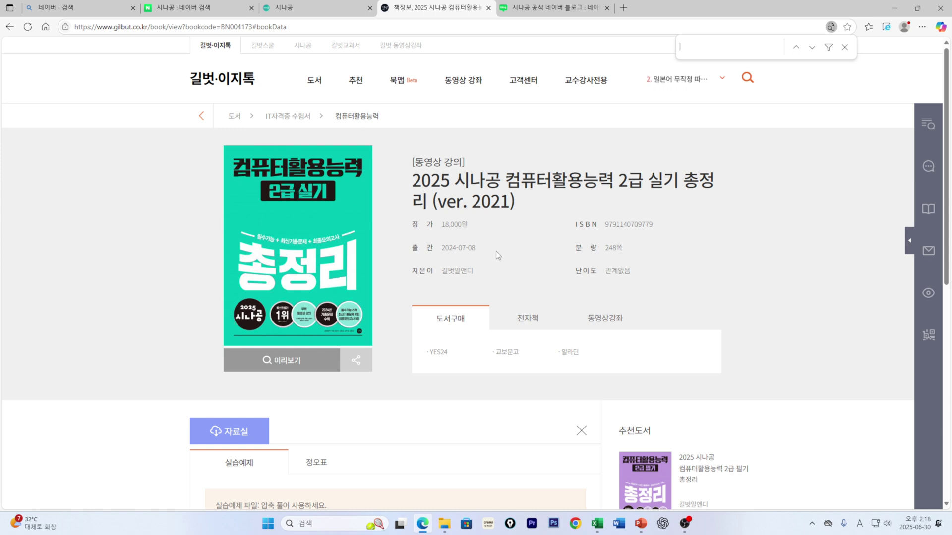
Step: Switch to PowerPoint and examine the 기본작업-2 task instructions on slide 1
{"action": "scroll", "coordinate": [496, 250], "scroll_direction": "down", "scroll_amount": 3}
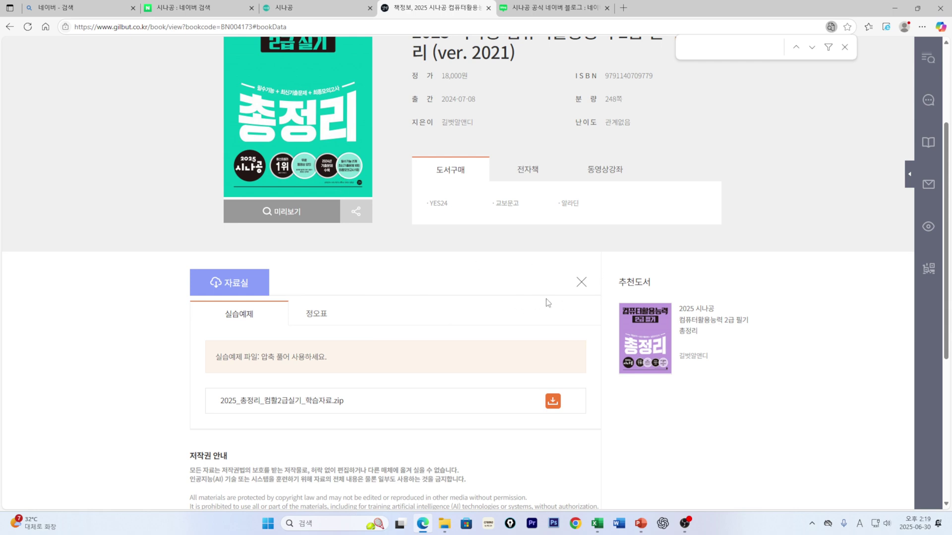
{"action": "left_click", "coordinate": [640, 524]}
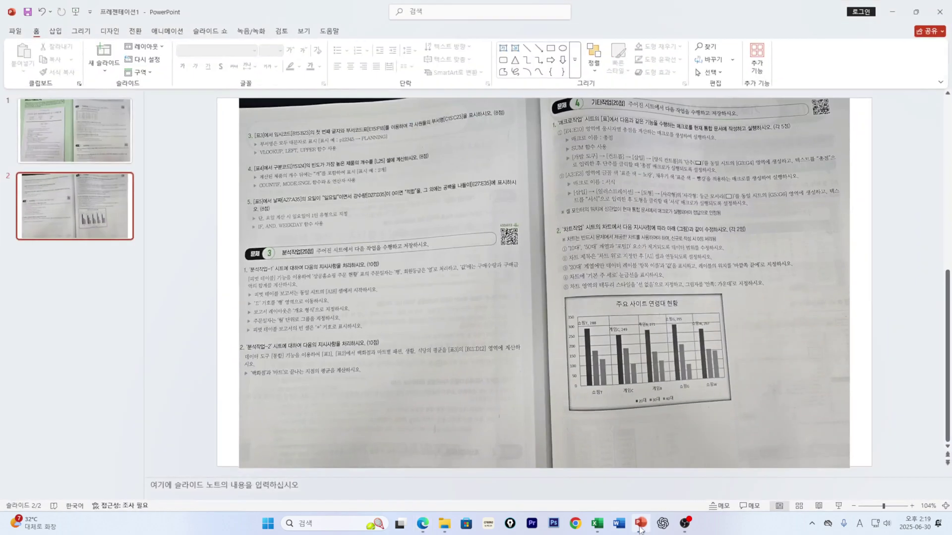
{"action": "left_click", "coordinate": [52, 148]}
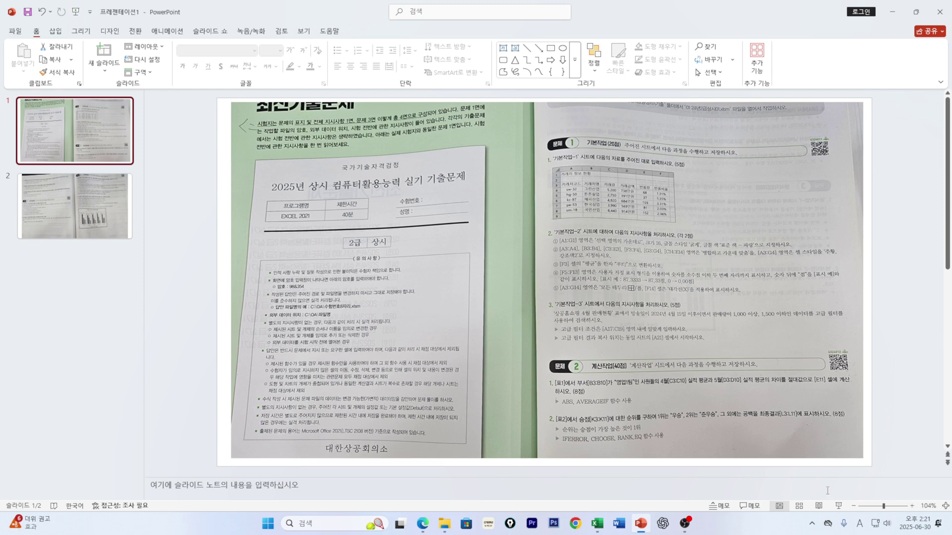
{"action": "left_click_drag", "start_coordinate": [882, 508], "coordinate": [892, 509]}
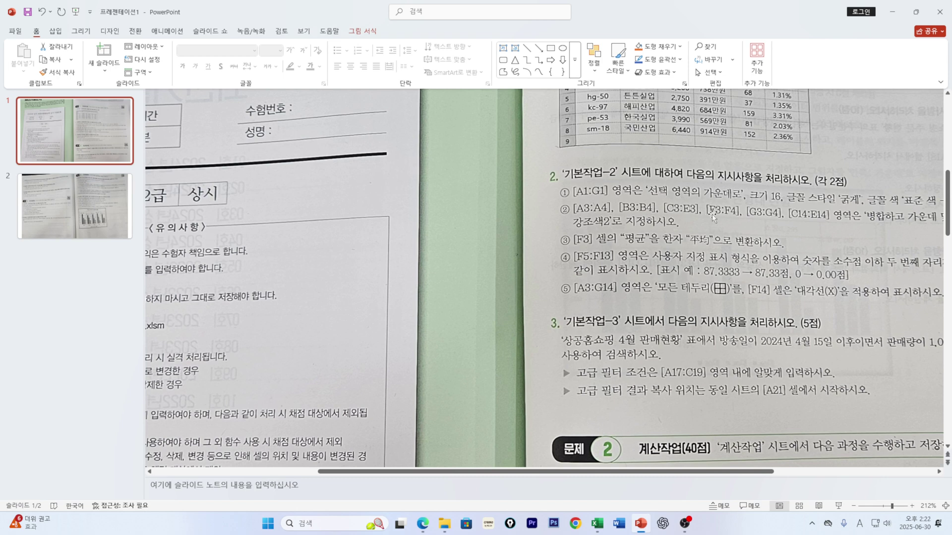
{"action": "left_click_drag", "start_coordinate": [633, 473], "coordinate": [721, 476]}
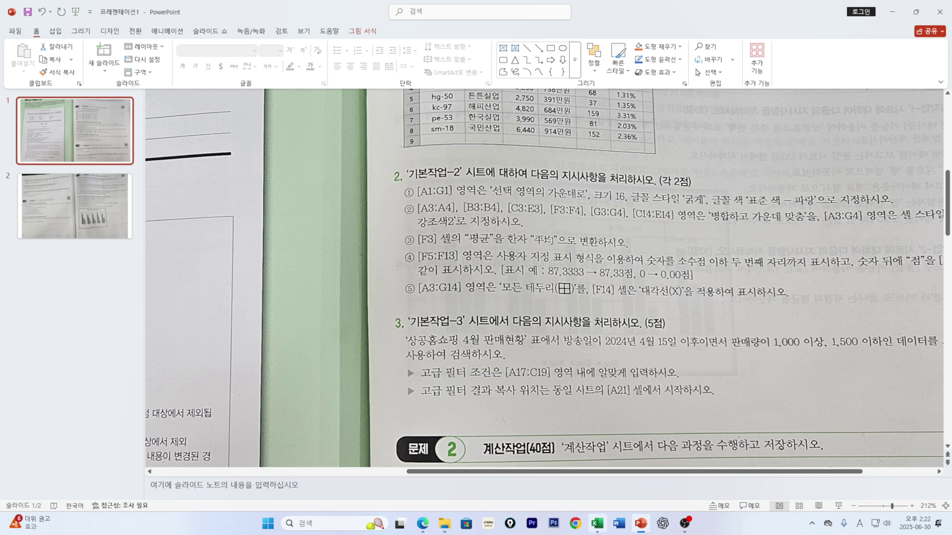
Step: Switch to Excel and open the 기본작업-2 sheet of the 01 24년2급상시01 workbook
{"action": "left_click", "coordinate": [596, 525]}
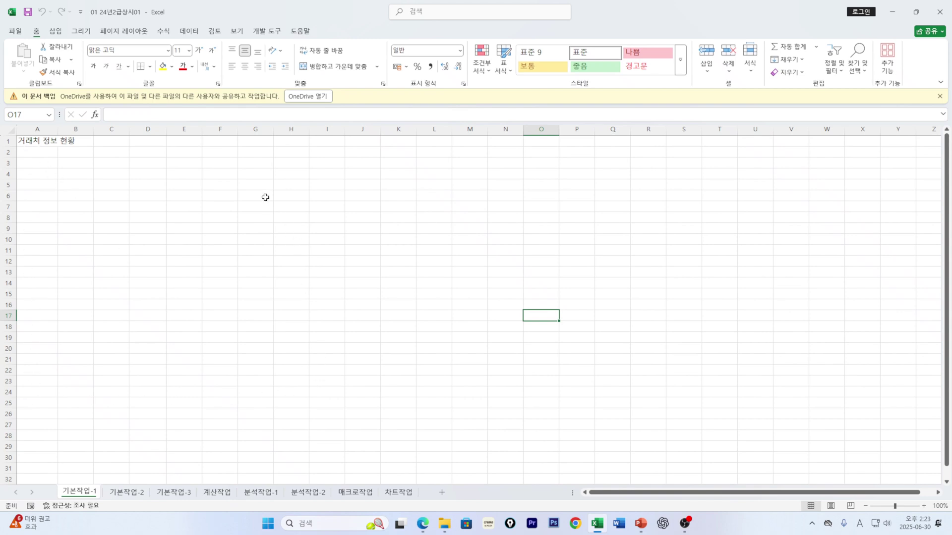
{"action": "left_click", "coordinate": [137, 497]}
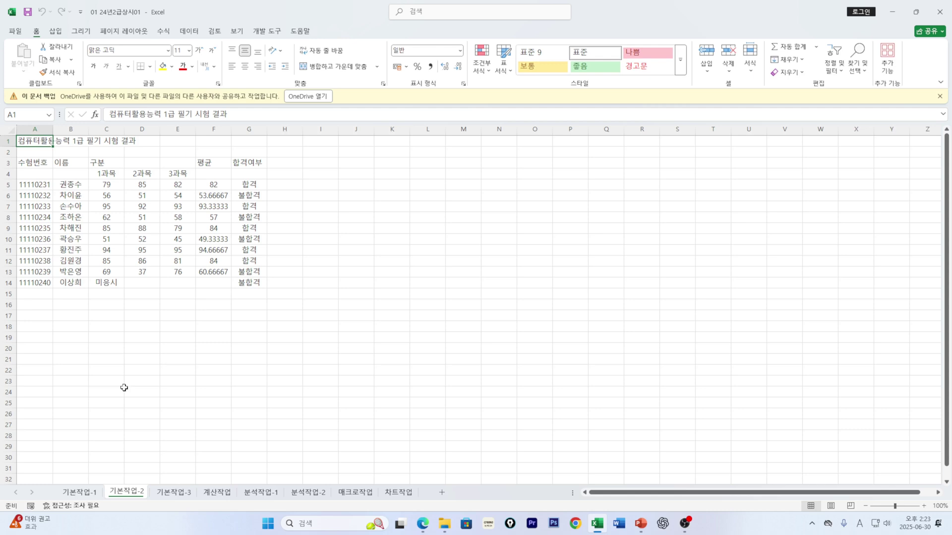
{"action": "left_click", "coordinate": [94, 230]}
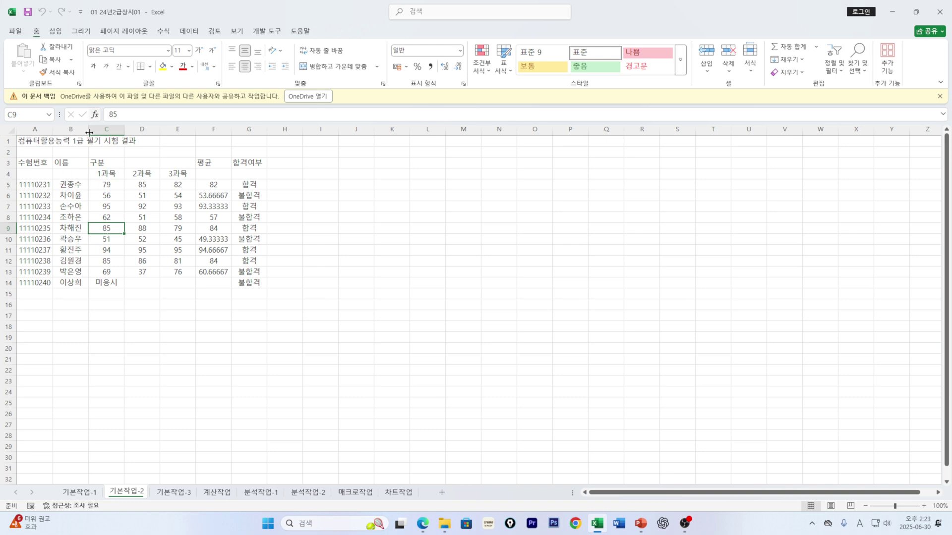
{"action": "left_click", "coordinate": [56, 185]}
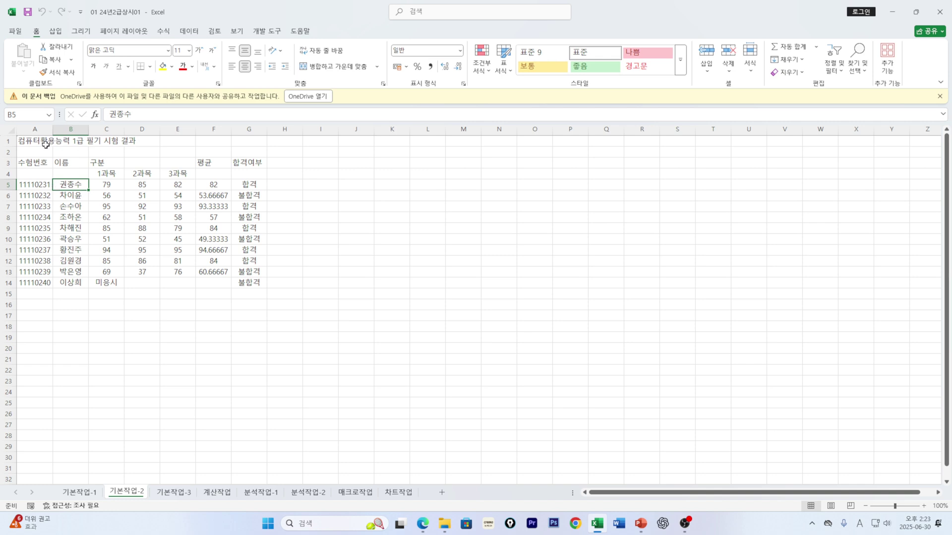
Step: Format the title range A1:G1 with font size 16, bold and the standard blue font colour
{"action": "left_click", "coordinate": [29, 142]}
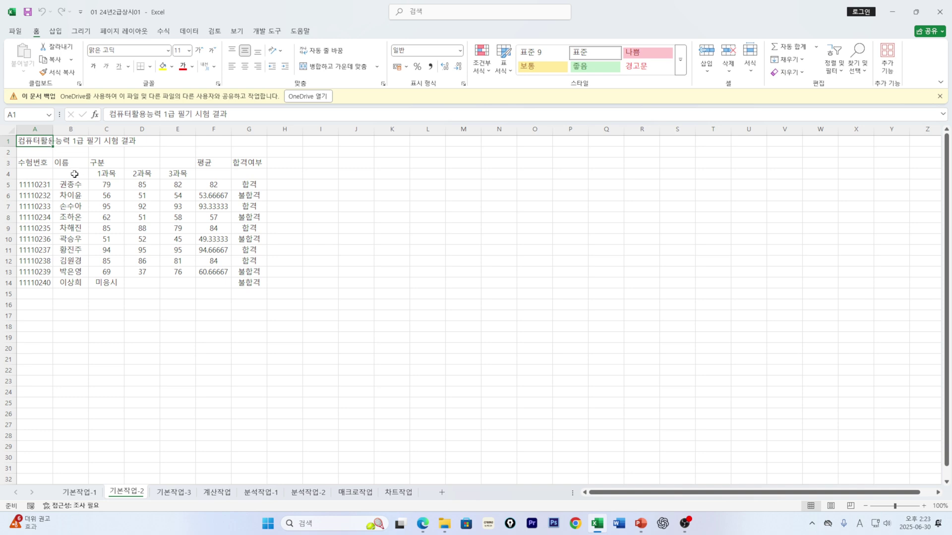
{"action": "left_click", "coordinate": [245, 144], "text": "shift"}
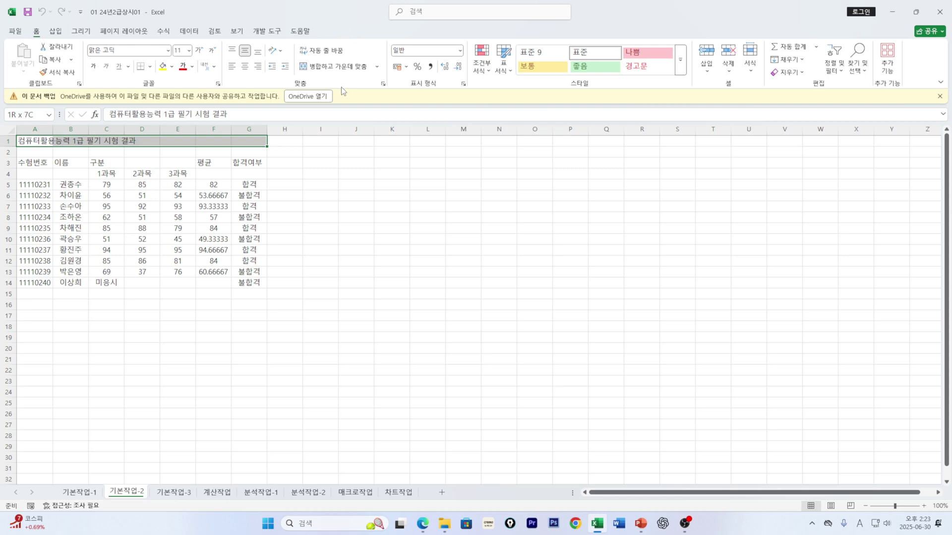
{"action": "left_click", "coordinate": [179, 51]}
{"action": "key", "text": "Return"}
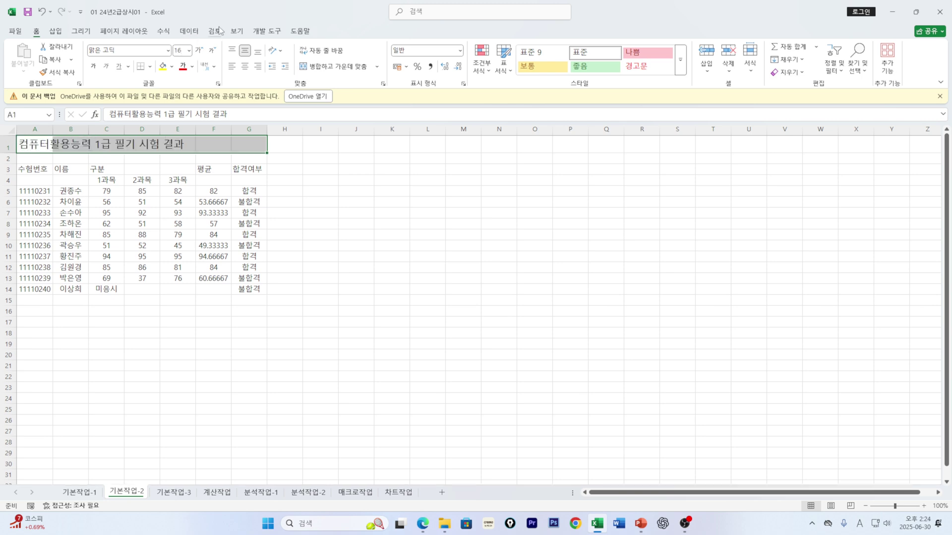
{"action": "left_click", "coordinate": [93, 67]}
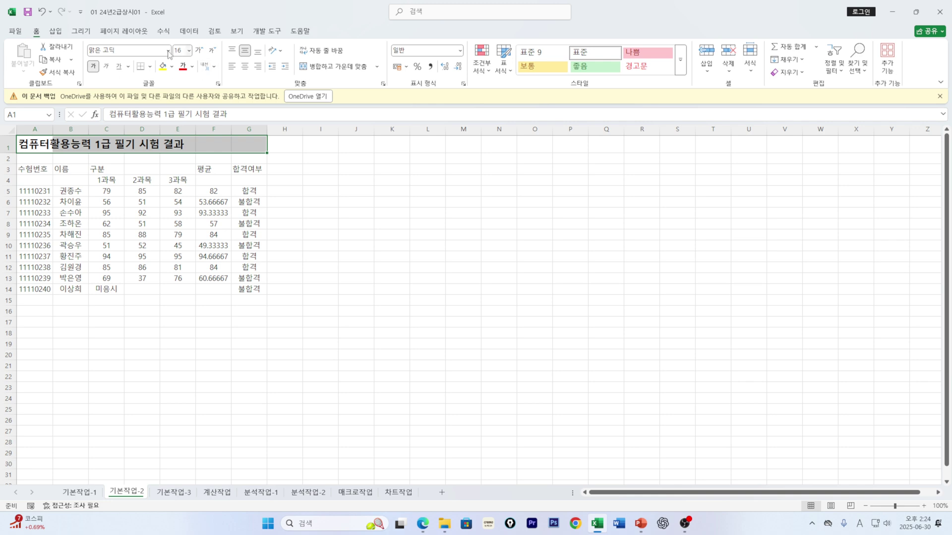
{"action": "left_click", "coordinate": [192, 68]}
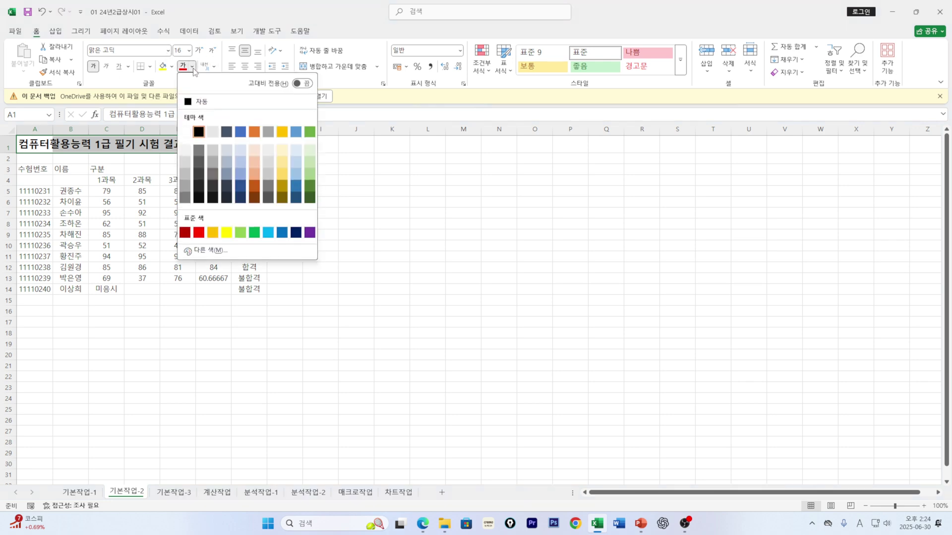
{"action": "left_click", "coordinate": [283, 236]}
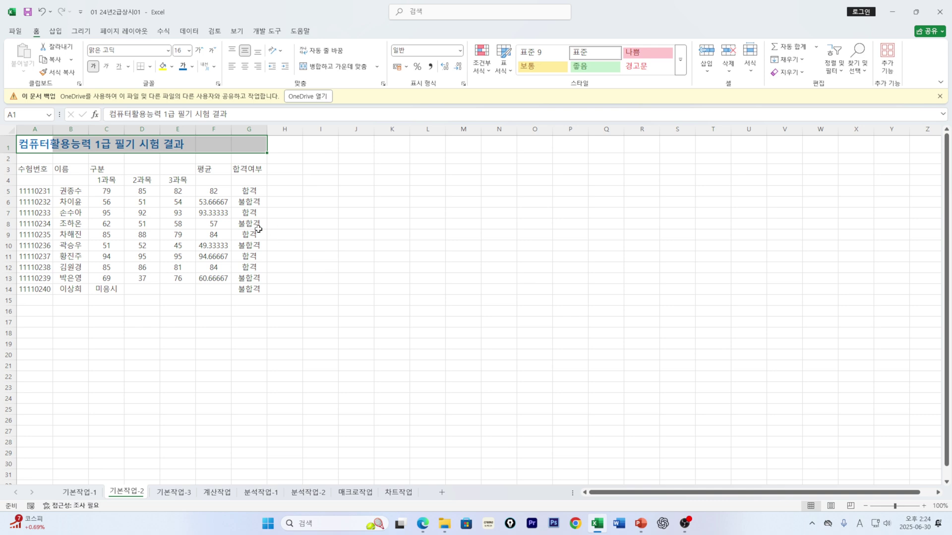
Step: Set the horizontal alignment of the title range A1:G1 to center across selection (선택 영역의 가운데로)
{"action": "left_click", "coordinate": [245, 51]}
{"action": "key", "text": "ctrl+1"}
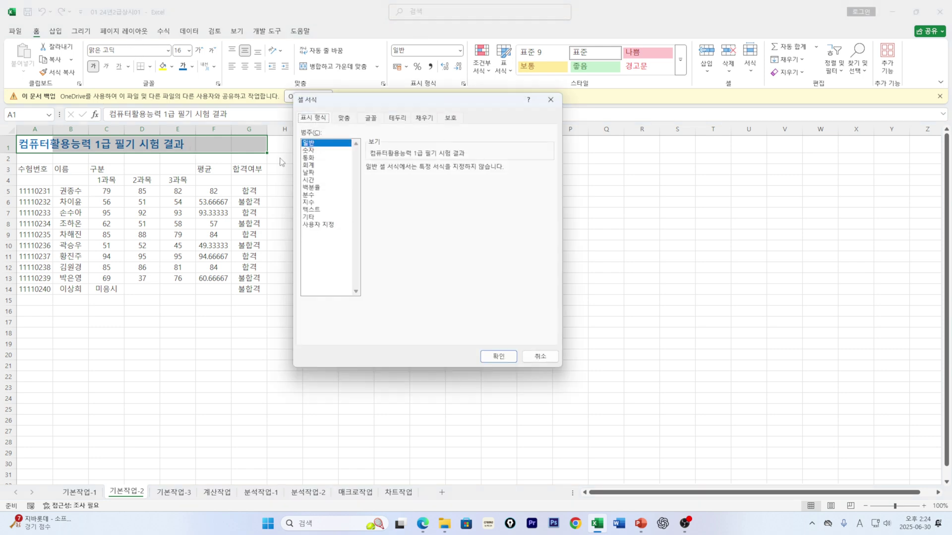
{"action": "left_click", "coordinate": [344, 119]}
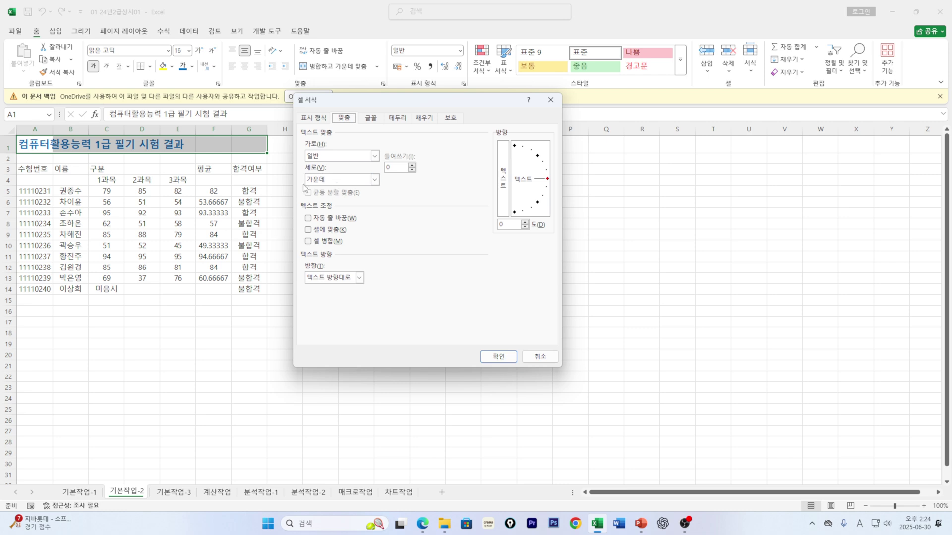
{"action": "left_click", "coordinate": [374, 156]}
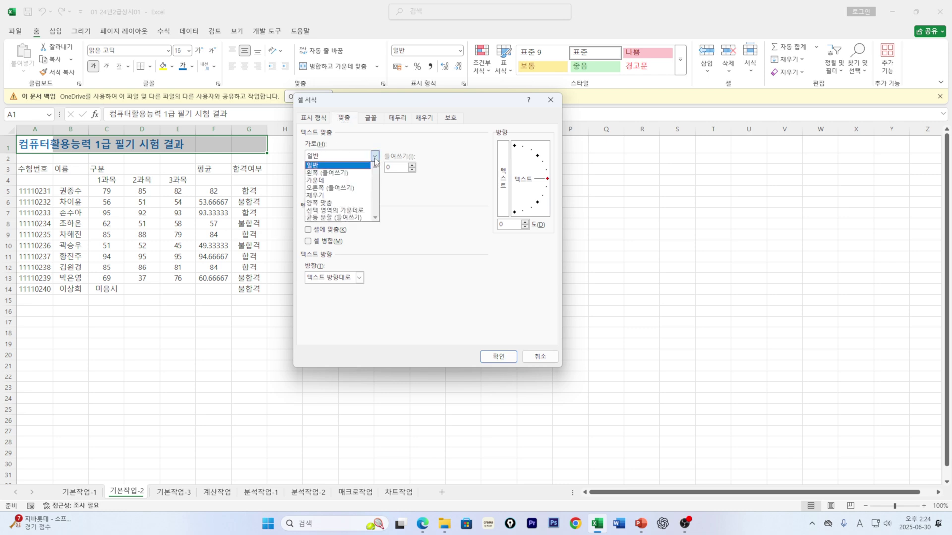
{"action": "left_click", "coordinate": [339, 210]}
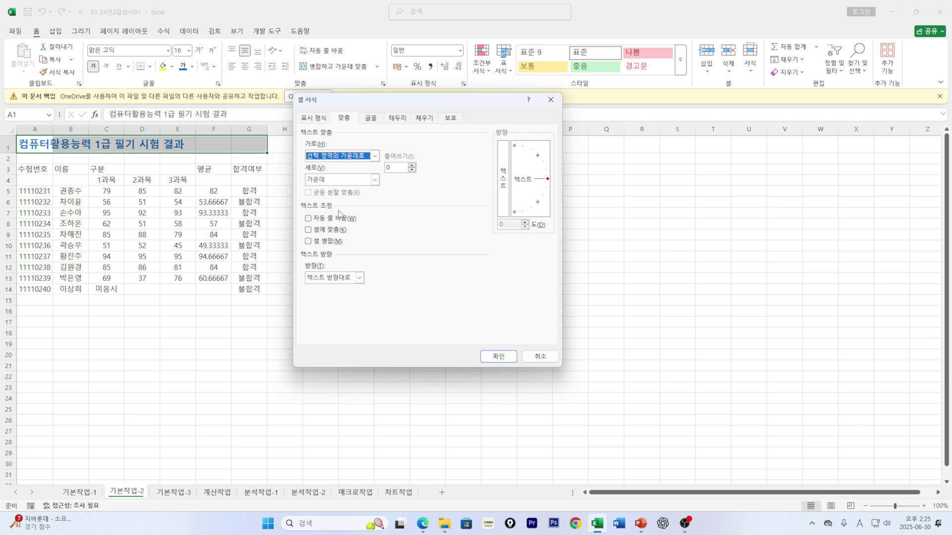
{"action": "left_click", "coordinate": [499, 356]}
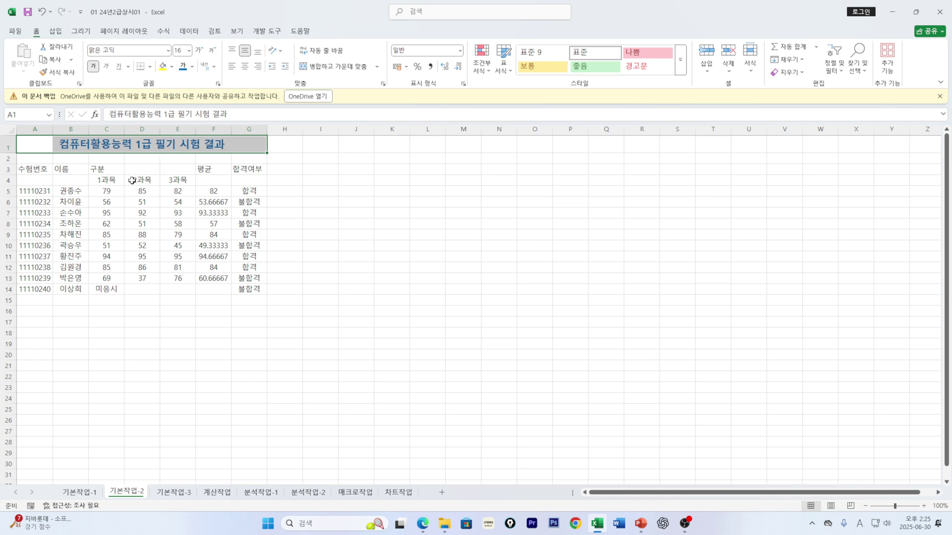
Step: Merge and center the ranges A3:A4, B3:B4, C3:E3, F3:F4, G3:G4 and C14:E14
{"action": "left_click_drag", "start_coordinate": [34, 169], "coordinate": [34, 180]}
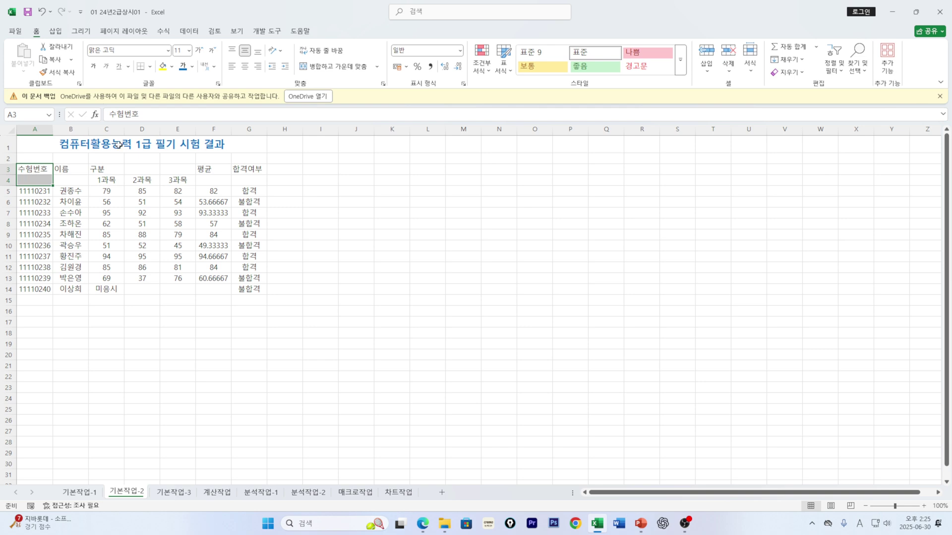
{"action": "left_click_drag", "start_coordinate": [63, 169], "coordinate": [68, 178]}
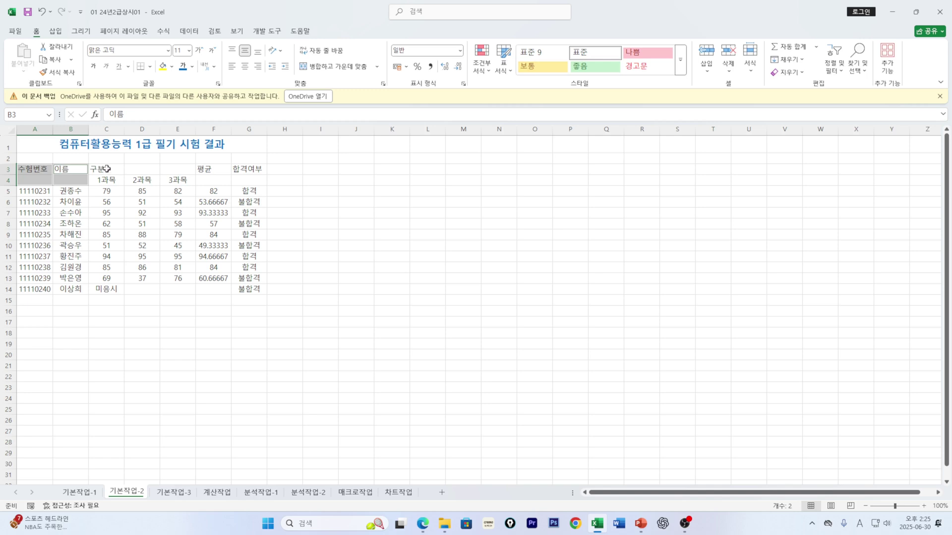
{"action": "left_click_drag", "start_coordinate": [100, 169], "coordinate": [212, 177]}
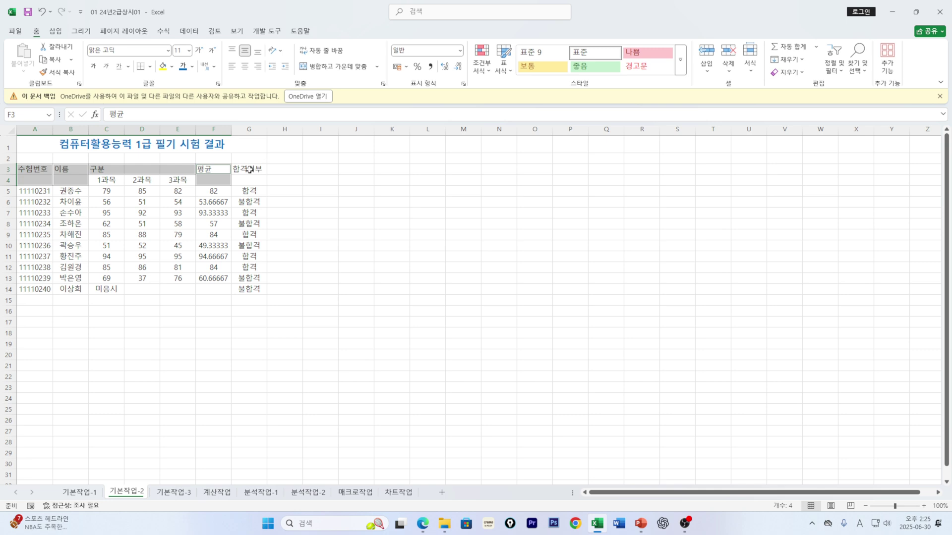
{"action": "left_click_drag", "start_coordinate": [249, 170], "coordinate": [247, 177]}
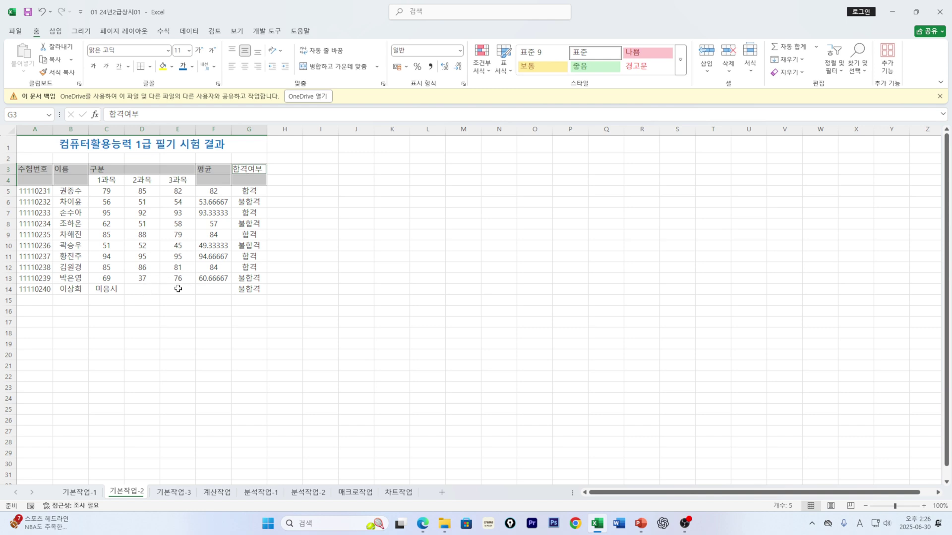
{"action": "left_click", "coordinate": [113, 289]}
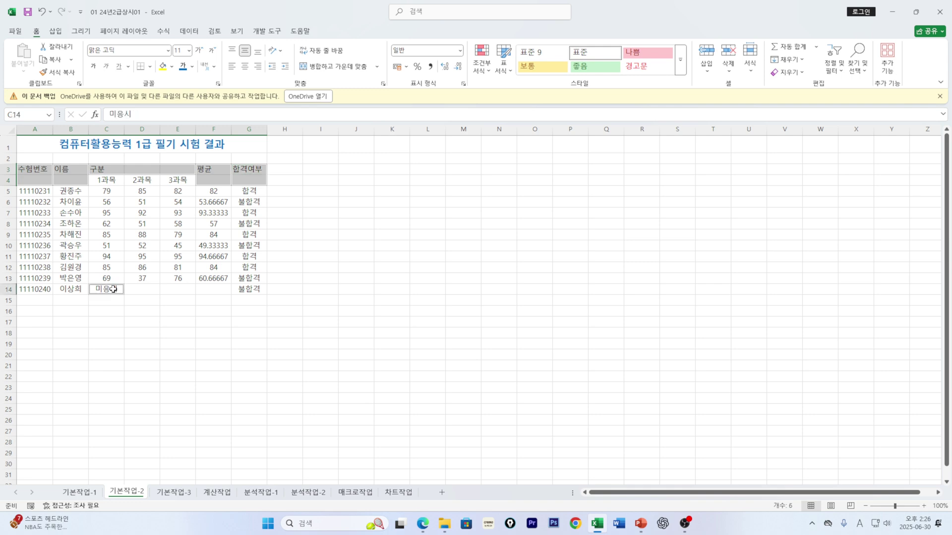
{"action": "left_click_drag", "start_coordinate": [114, 289], "coordinate": [173, 287]}
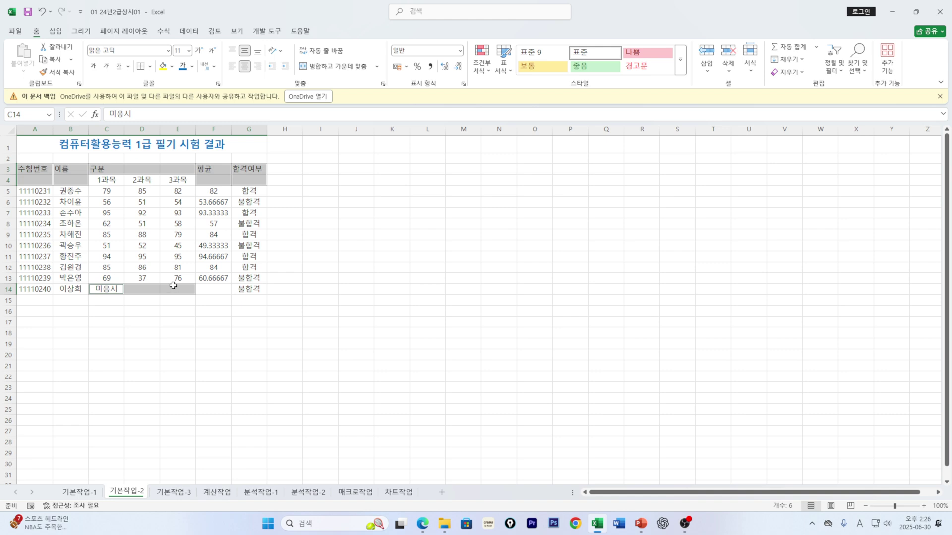
{"action": "left_click", "coordinate": [335, 71]}
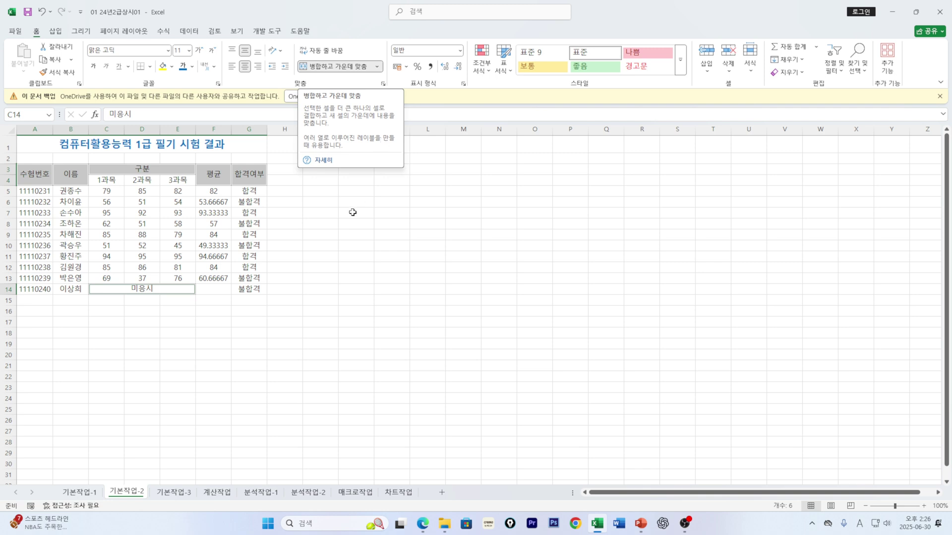
Step: Apply the 강조색2 cell style to the header range A3:G4
{"action": "left_click", "coordinate": [36, 169]}
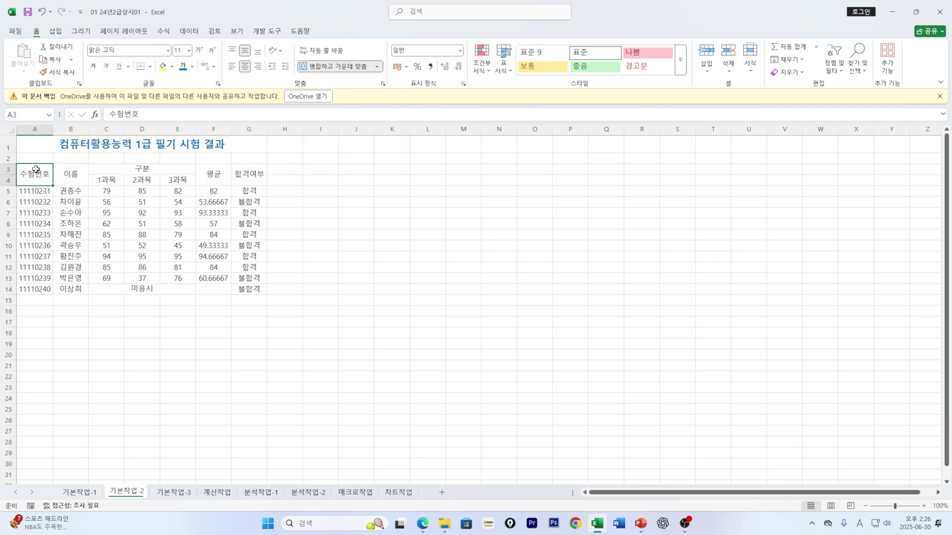
{"action": "left_click", "coordinate": [257, 173], "text": "shift"}
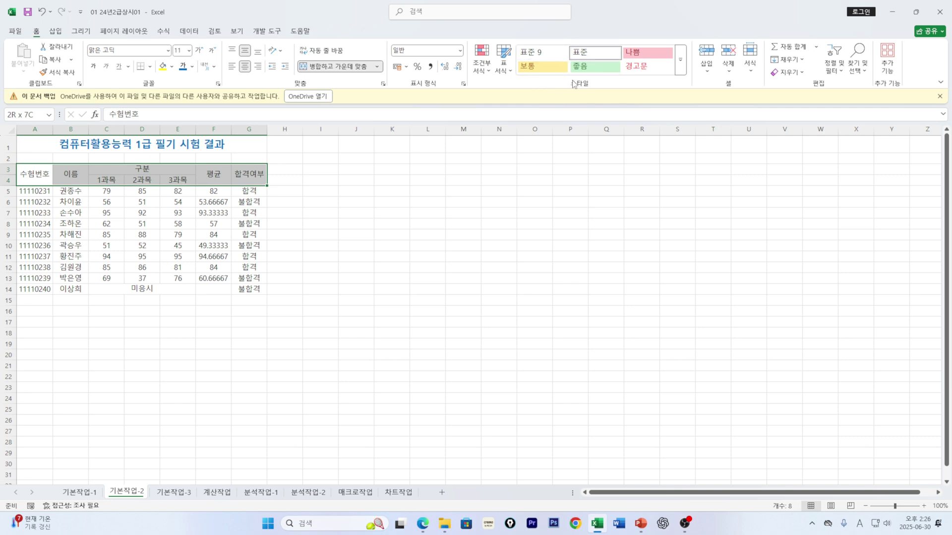
{"action": "left_click", "coordinate": [682, 62]}
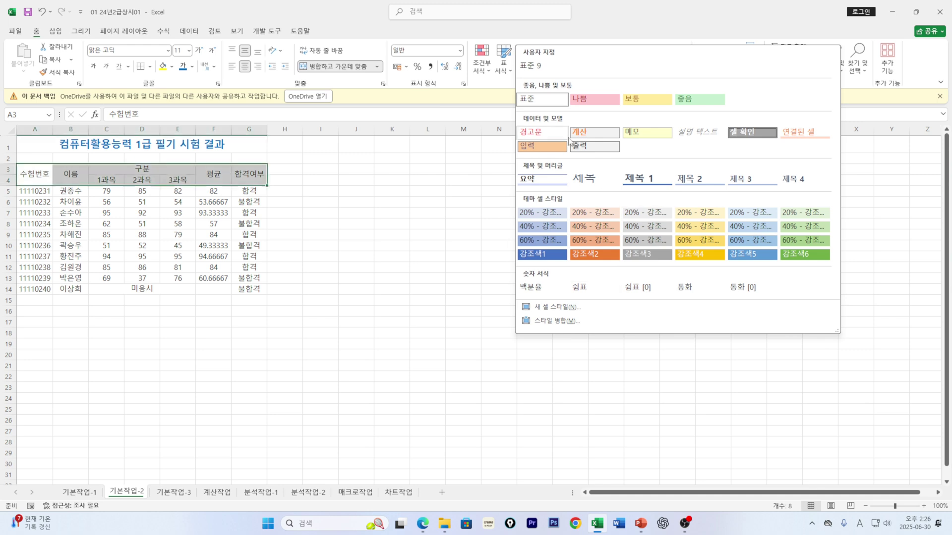
{"action": "left_click", "coordinate": [599, 253]}
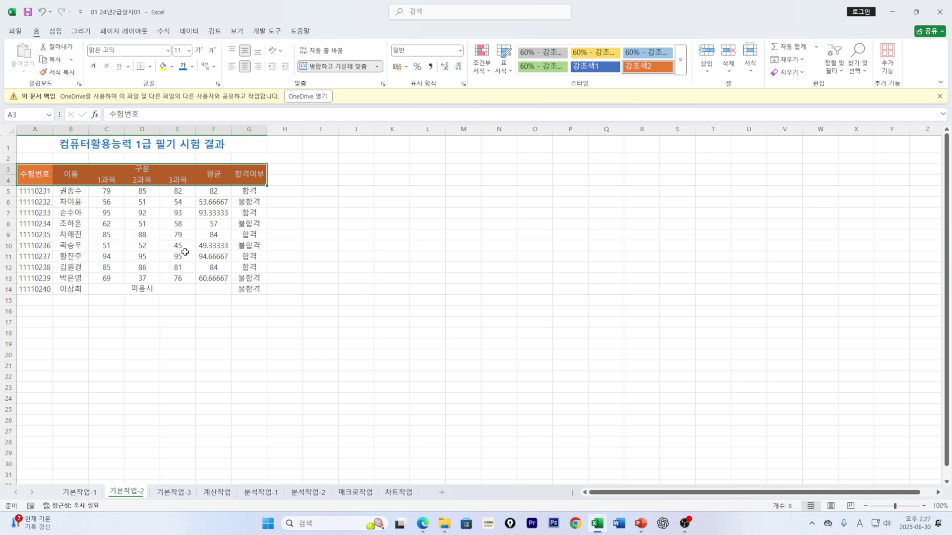
Step: Convert the word 평균 in header cell F3 to the Hanja 平均
{"action": "double_click", "coordinate": [218, 177]}
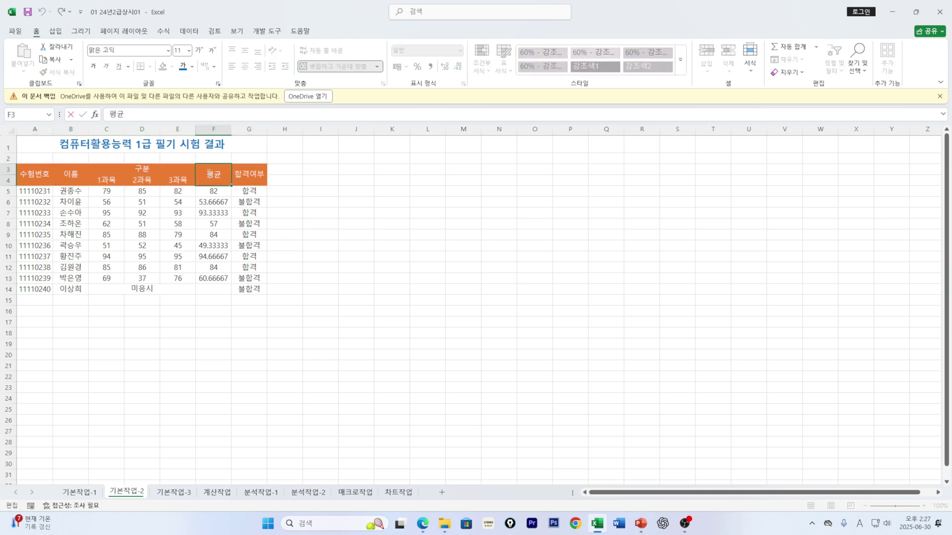
{"action": "left_click_drag", "start_coordinate": [207, 174], "coordinate": [220, 177]}
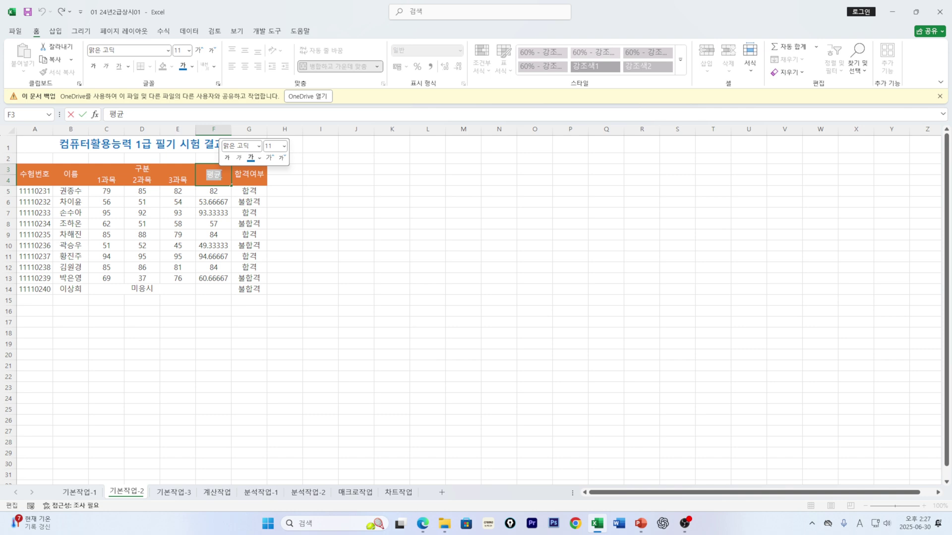
{"action": "key", "text": "Hangul_Hanja"}
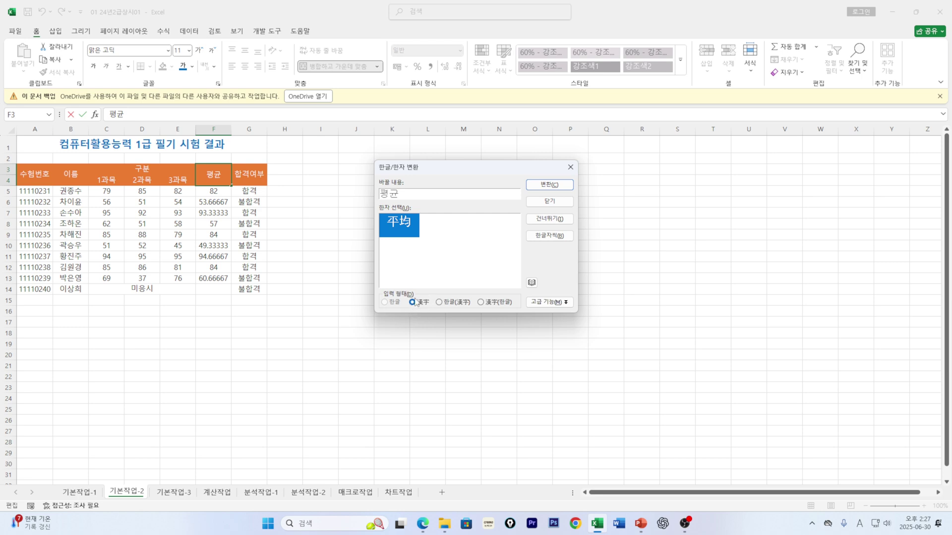
{"action": "left_click", "coordinate": [545, 184]}
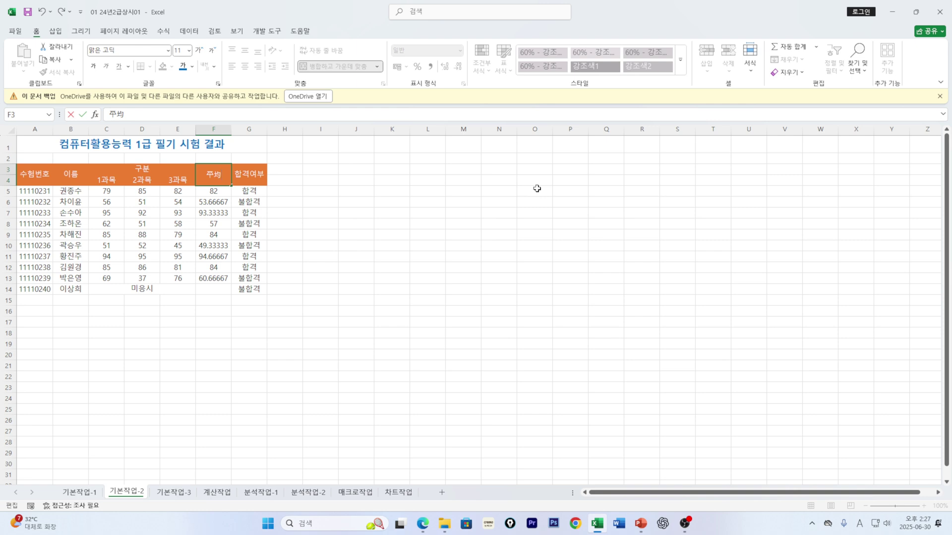
Step: Apply the custom number format 0.00"점" to the average scores in F5:F13
{"action": "left_click", "coordinate": [214, 192]}
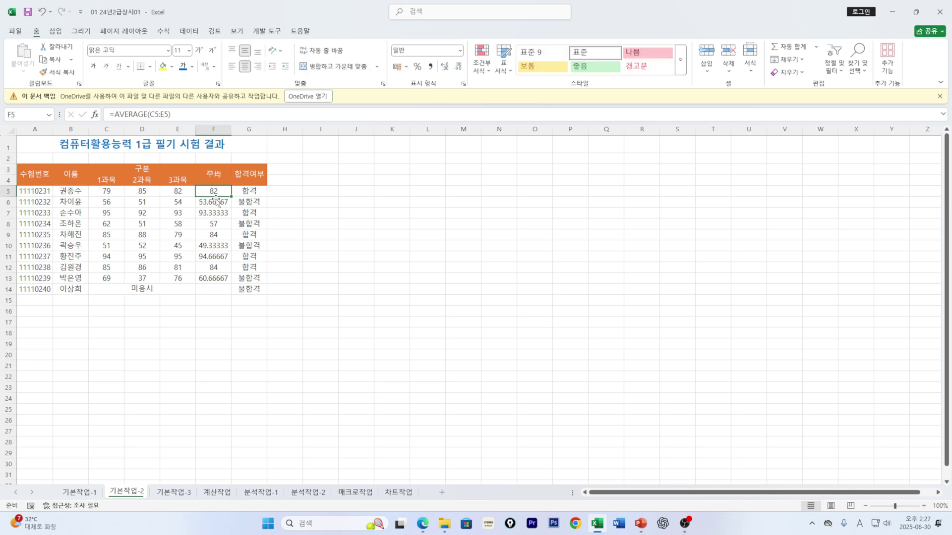
{"action": "left_click", "coordinate": [214, 278], "text": "shift"}
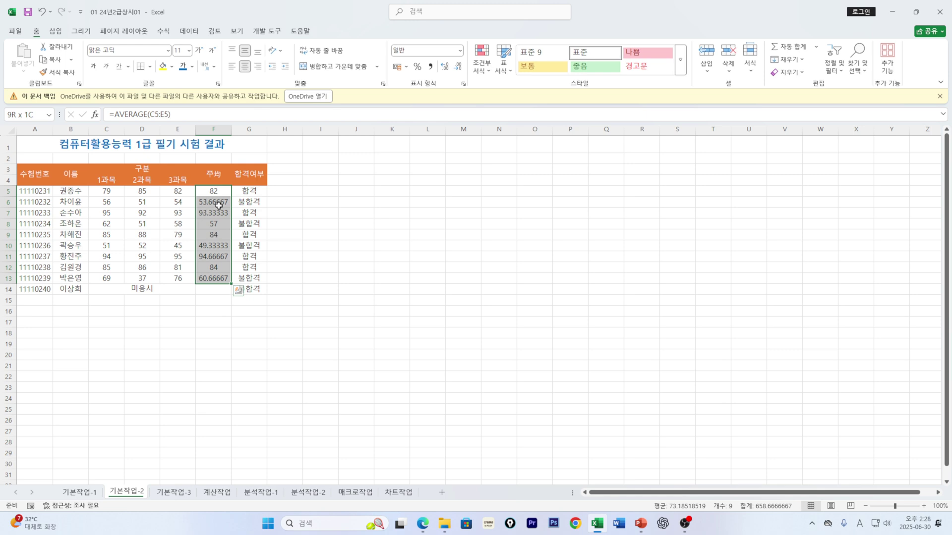
{"action": "key", "text": "ctrl+1"}
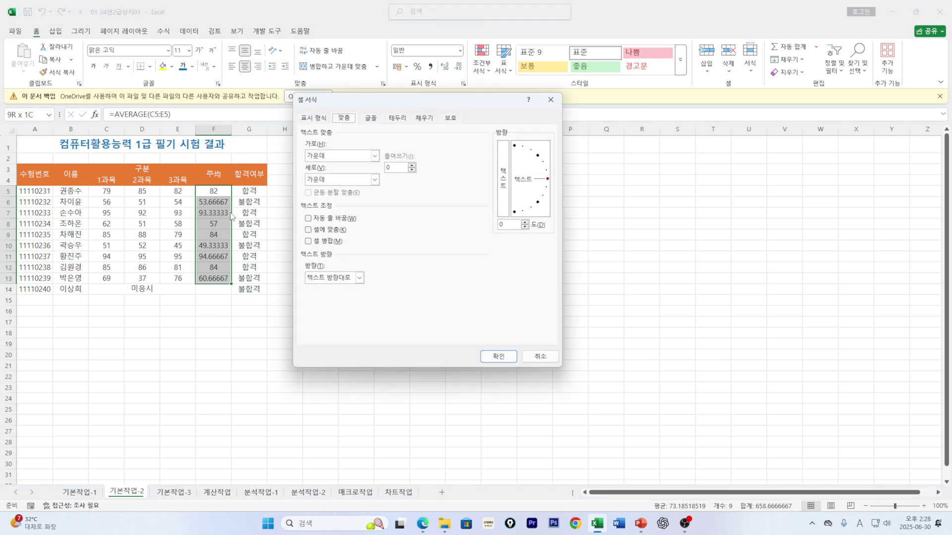
{"action": "left_click", "coordinate": [315, 119]}
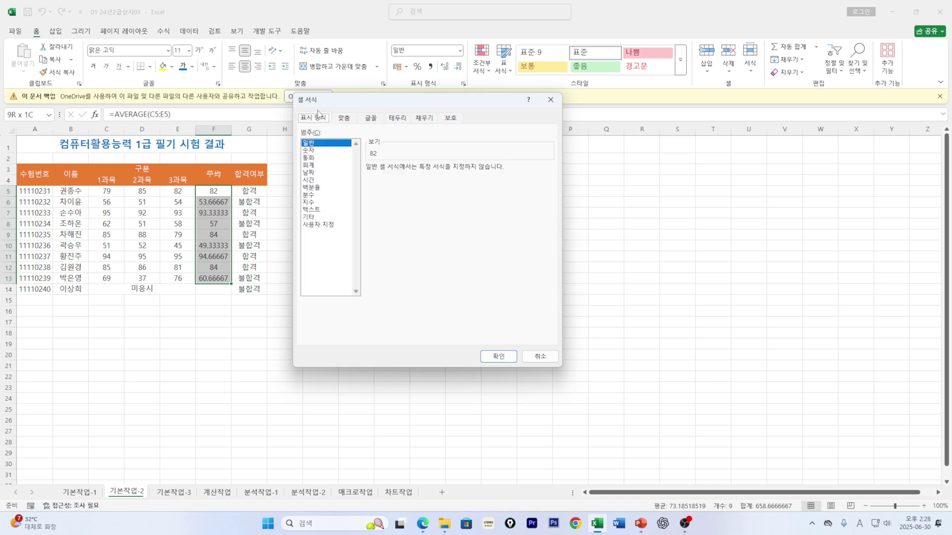
{"action": "left_click", "coordinate": [326, 226]}
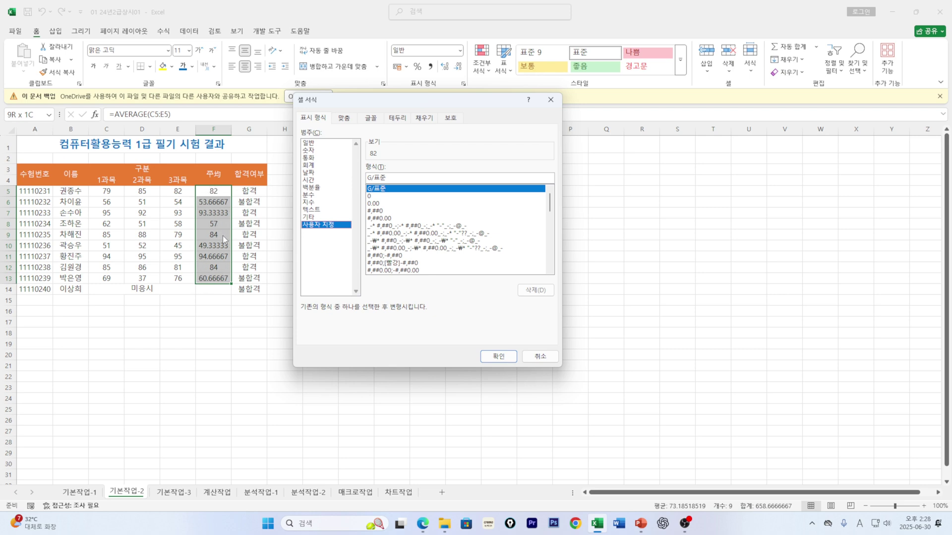
{"action": "left_click", "coordinate": [370, 196]}
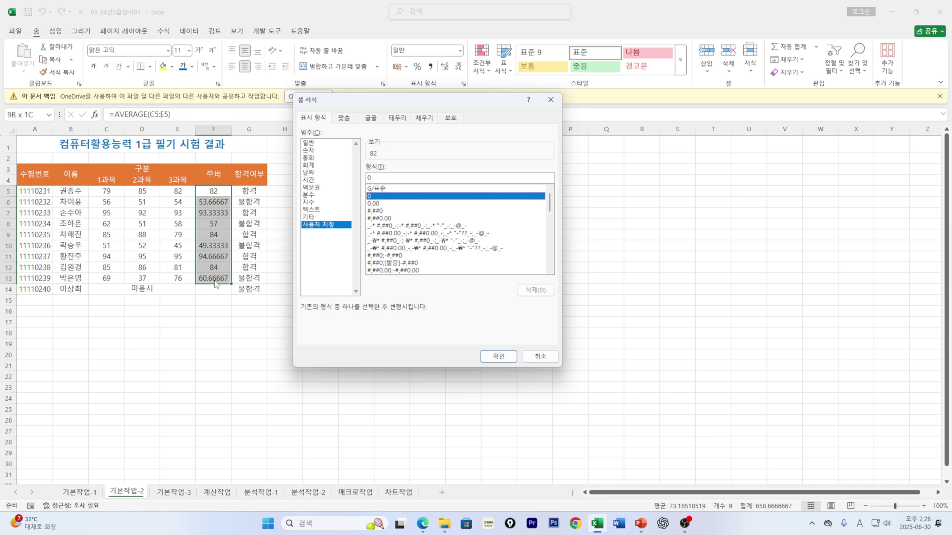
{"action": "left_click", "coordinate": [369, 204]}
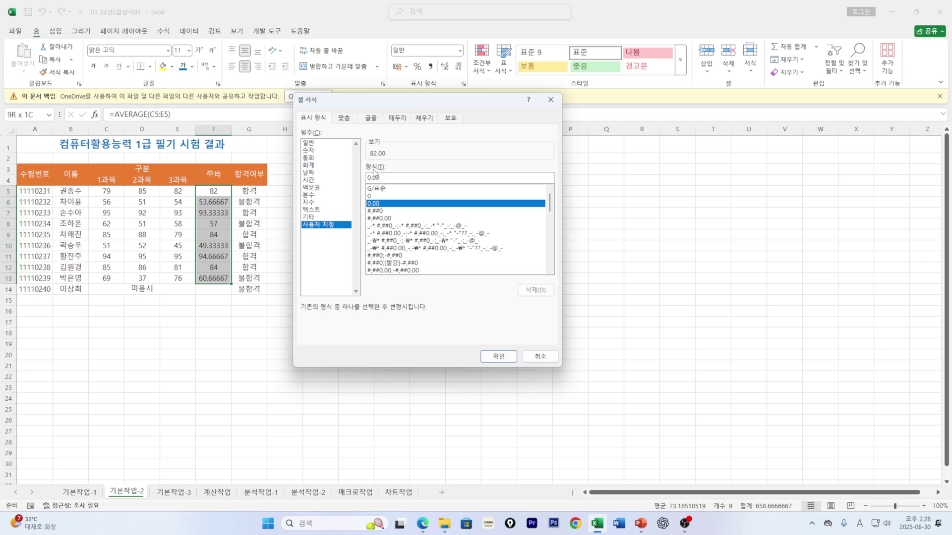
{"action": "type", "text": "0"}
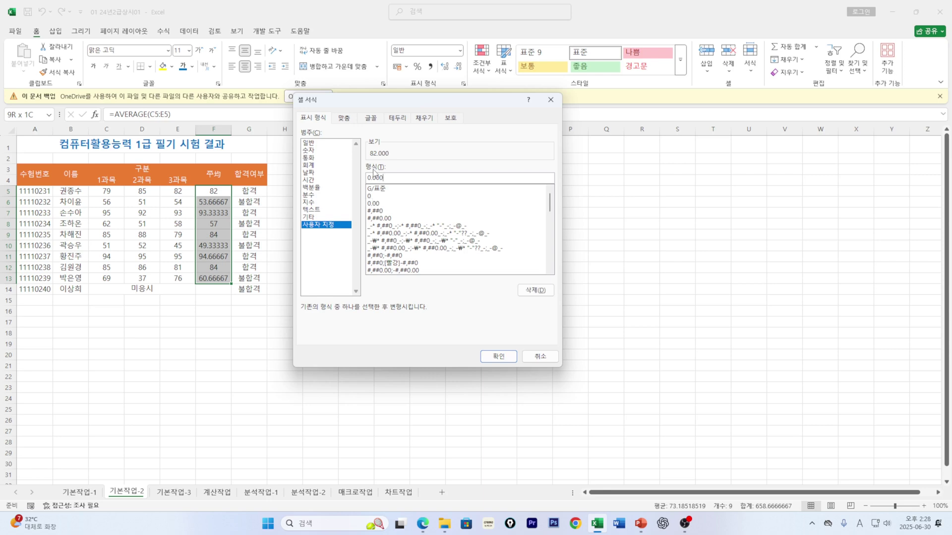
{"action": "key", "text": "BackSpace"}
{"action": "type", "text": "0w"}
{"action": "key", "text": "BackSpace"}
{"action": "type", "text": "점"}
{"action": "left_click", "coordinate": [382, 179]}
{"action": "type", "text": "\""}
{"action": "left_click", "coordinate": [499, 356]}
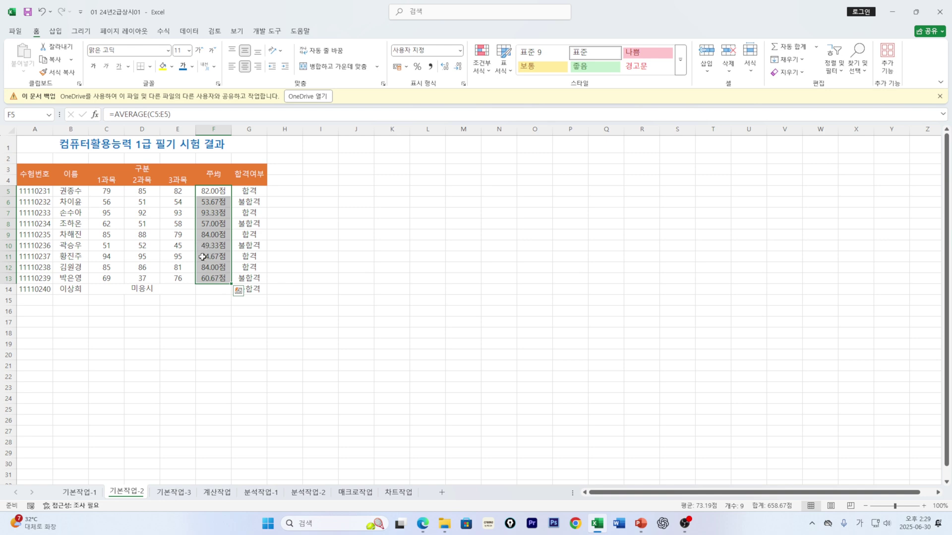
Step: Apply all borders (모든 테두리) to the table range A3:G14
{"action": "left_click", "coordinate": [30, 170]}
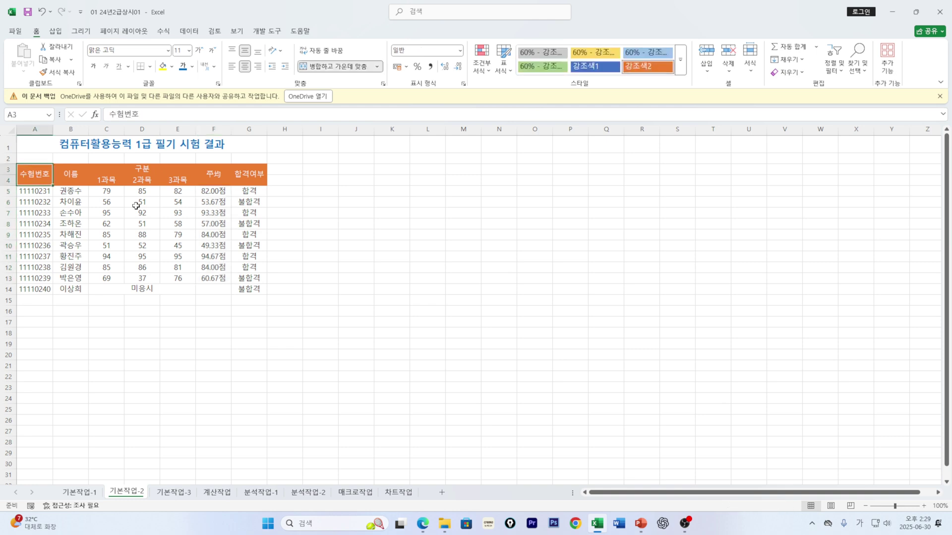
{"action": "left_click", "coordinate": [256, 288], "text": "shift"}
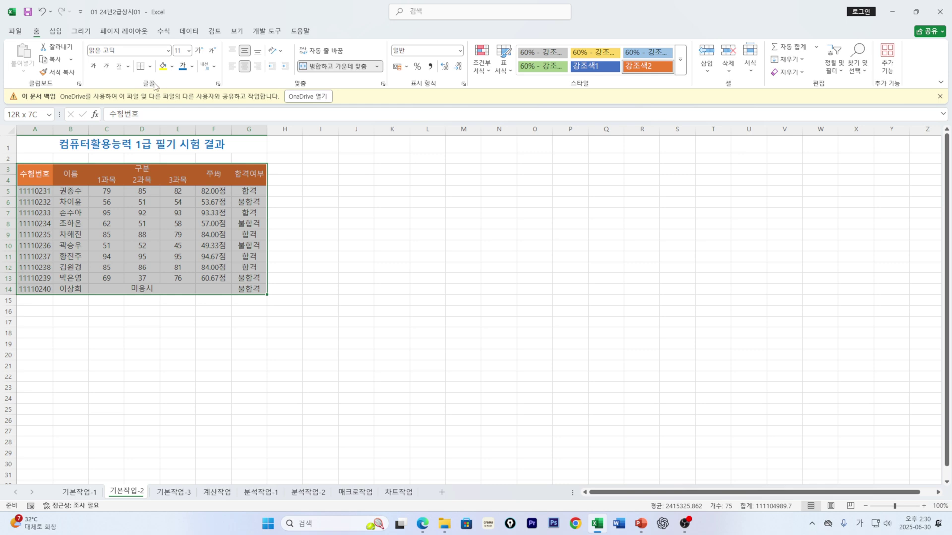
{"action": "left_click", "coordinate": [150, 67]}
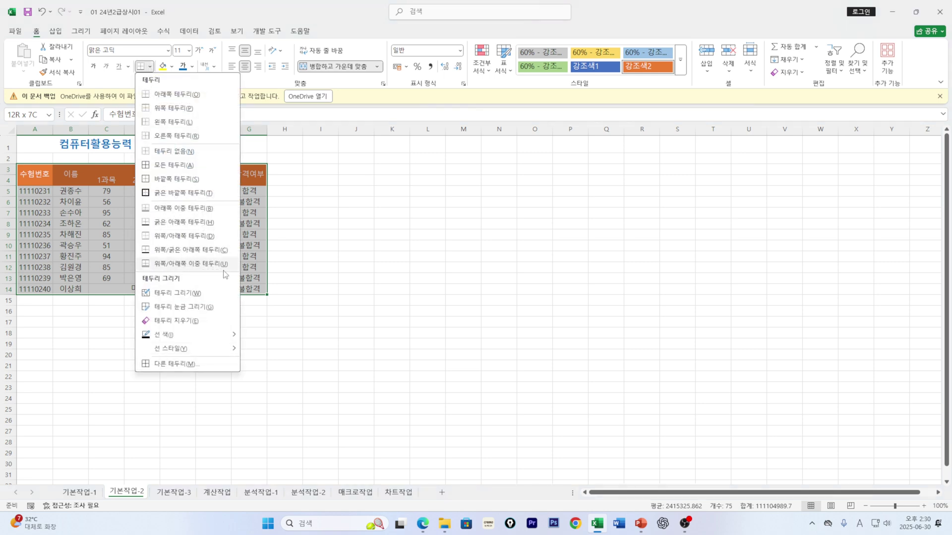
{"action": "left_click", "coordinate": [173, 166]}
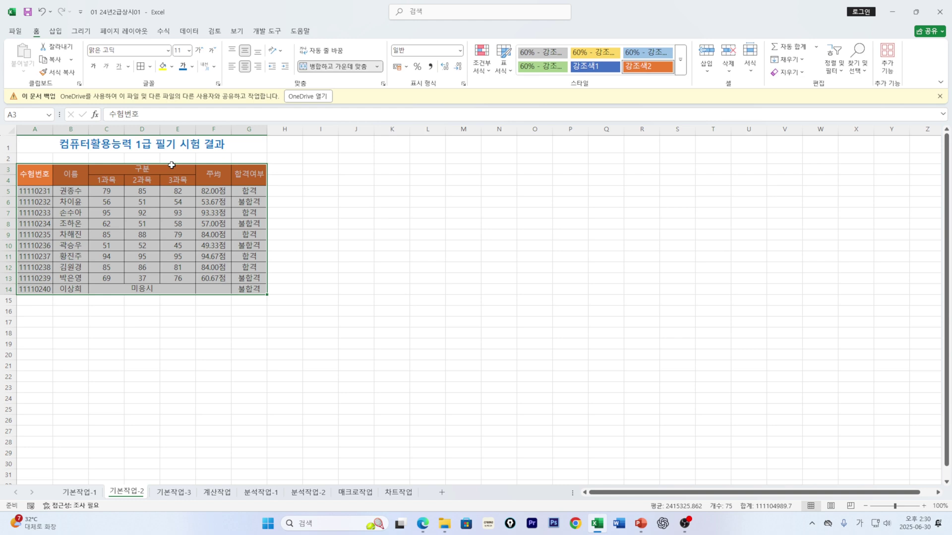
Step: Add both diagonal borders to cell F14 to form an X
{"action": "left_click", "coordinate": [218, 291]}
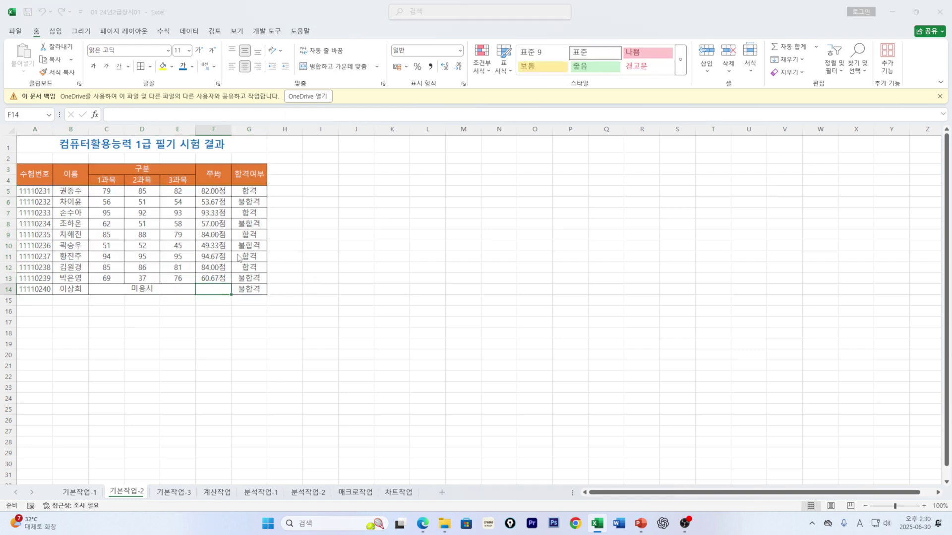
{"action": "key", "text": "ctrl+1"}
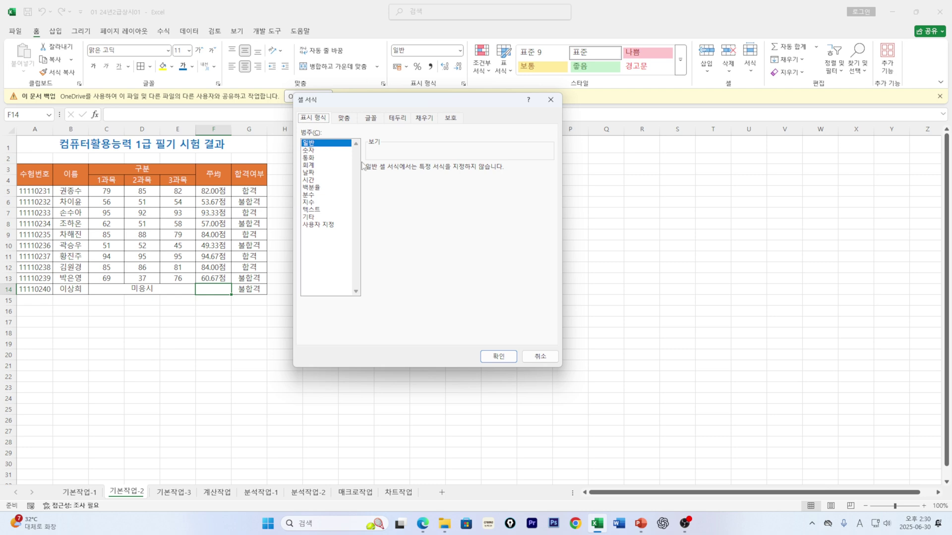
{"action": "left_click", "coordinate": [392, 119]}
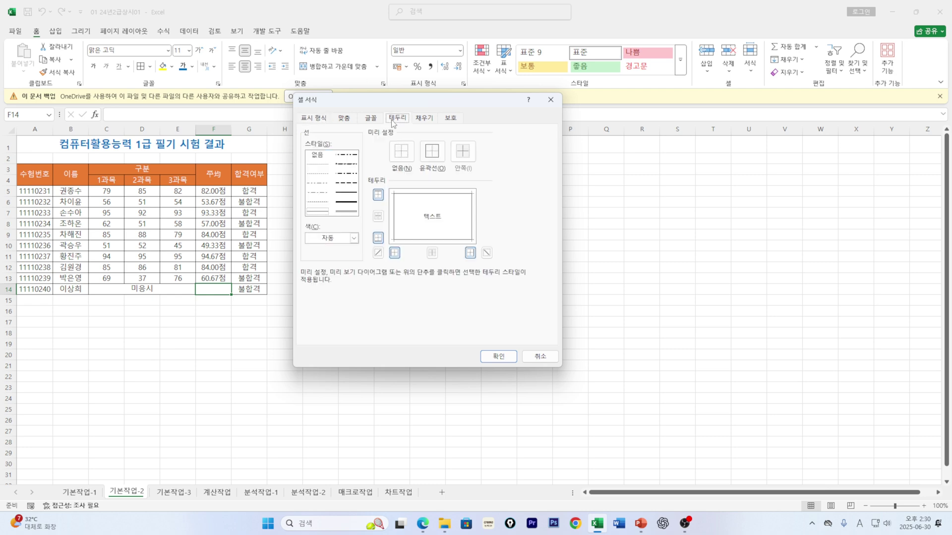
{"action": "left_click", "coordinate": [378, 253]}
{"action": "left_click", "coordinate": [486, 253]}
{"action": "left_click", "coordinate": [499, 357]}
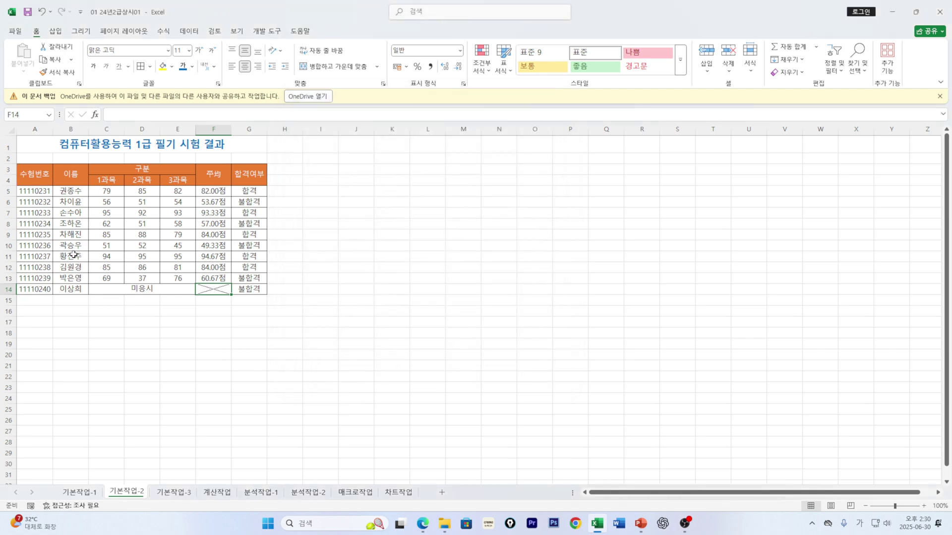
{"action": "left_click", "coordinate": [226, 231]}
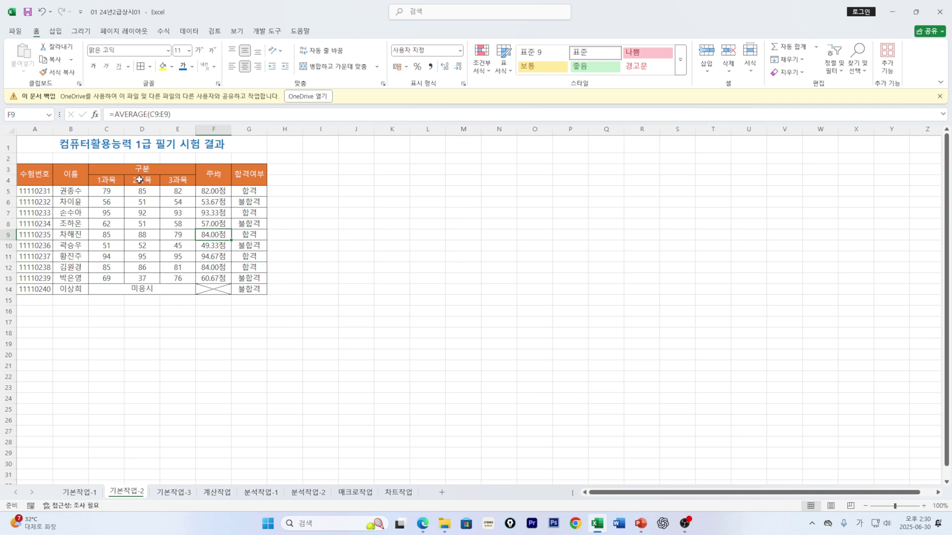
{"action": "left_click", "coordinate": [177, 213]}
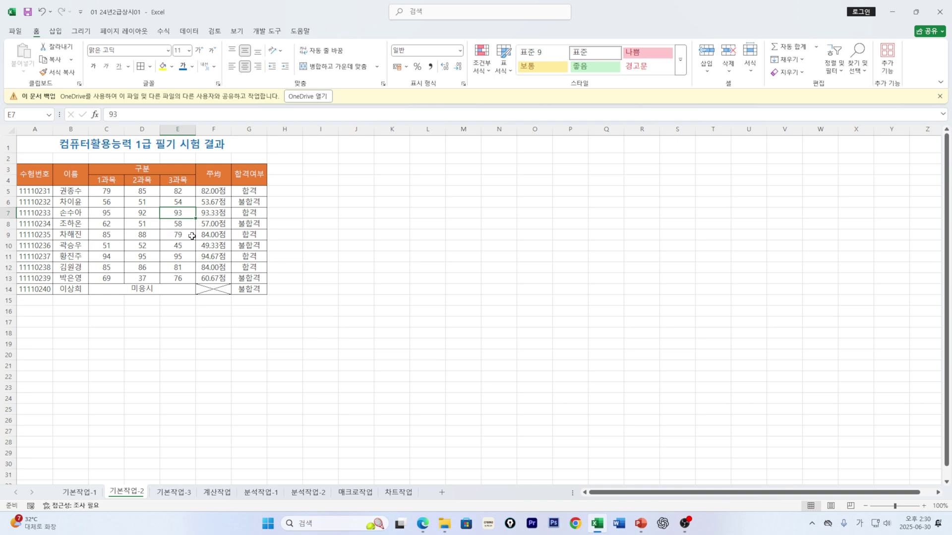
Step: Open the 기본작업-3 sheet, and read its advanced filter instructions on the exam slide in PowerPoint before returning to Excel
{"action": "left_click", "coordinate": [174, 492]}
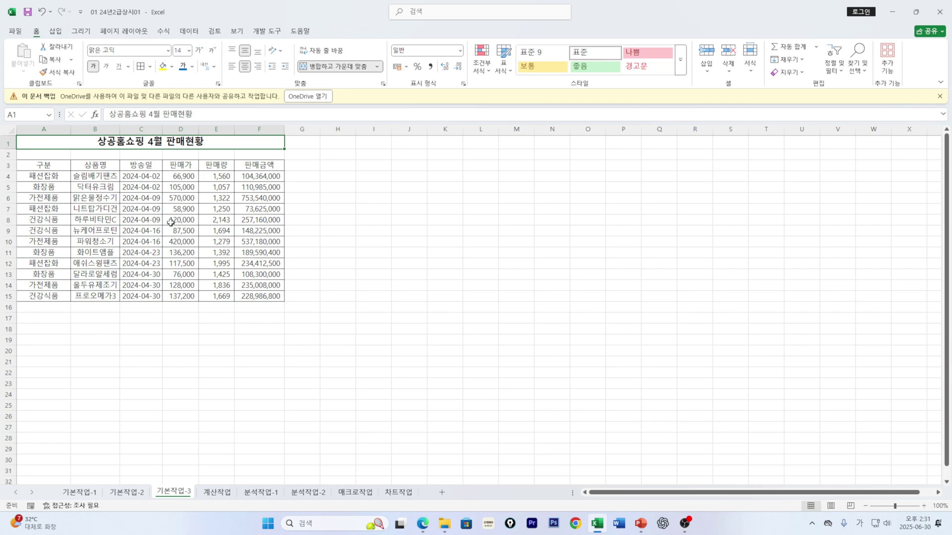
{"action": "left_click", "coordinate": [642, 524]}
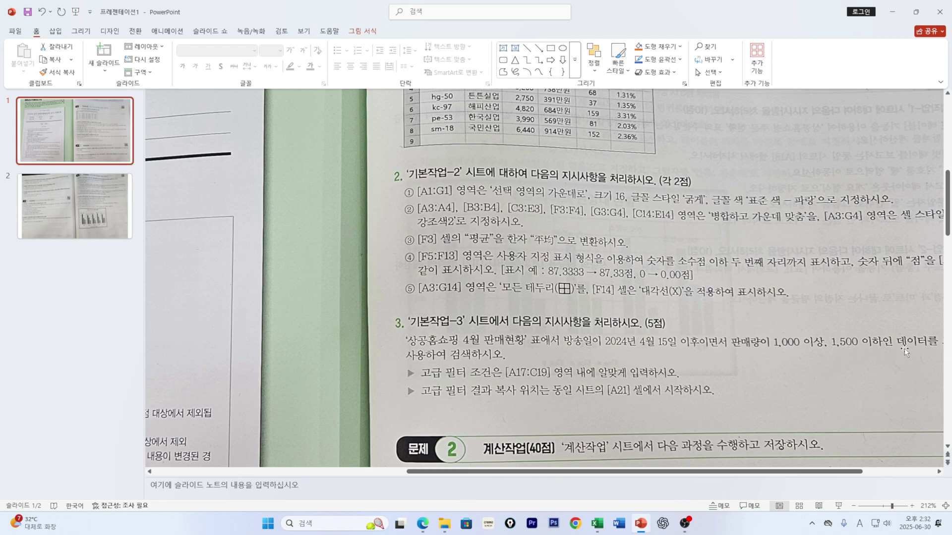
{"action": "left_click_drag", "start_coordinate": [888, 510], "coordinate": [885, 513]}
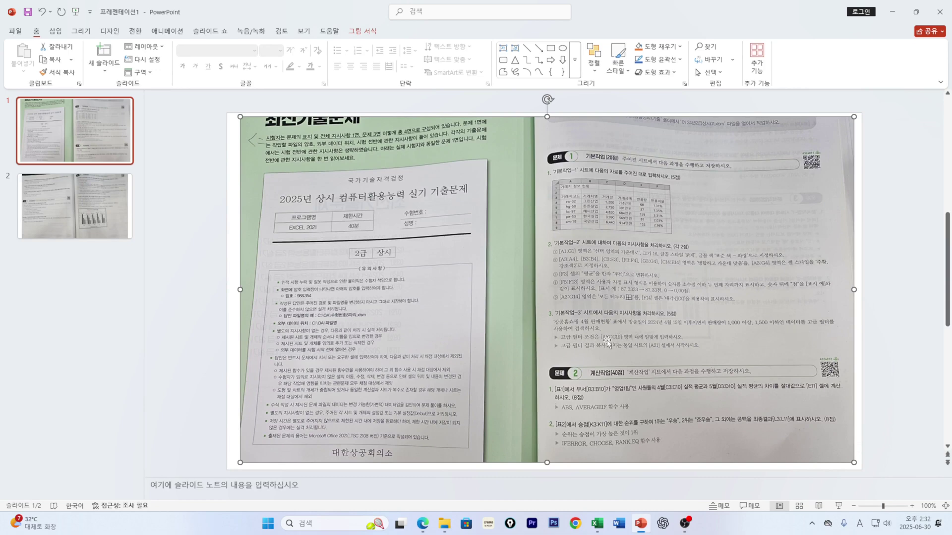
{"action": "left_click", "coordinate": [912, 506]}
{"action": "left_click", "coordinate": [912, 506]}
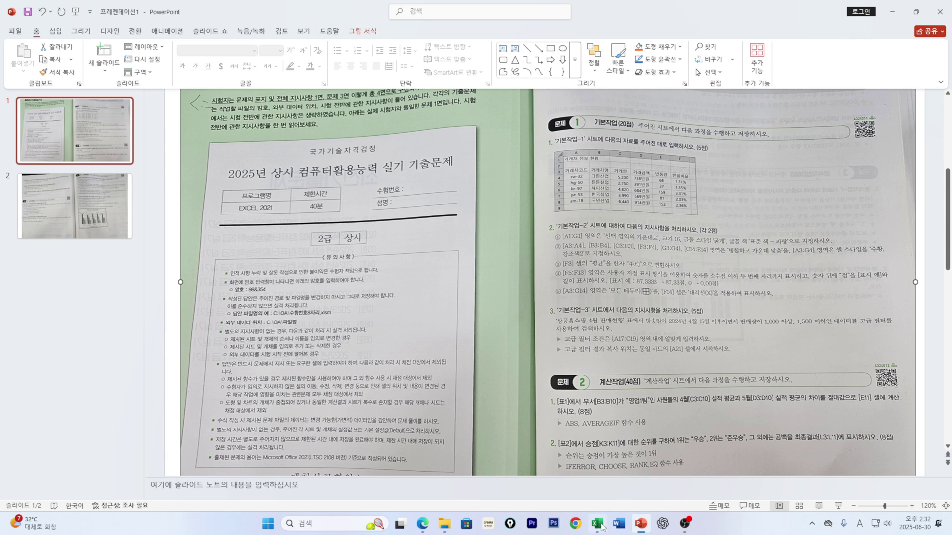
{"action": "mouse_move", "coordinate": [597, 524]}
{"action": "left_click", "coordinate": [600, 499]}
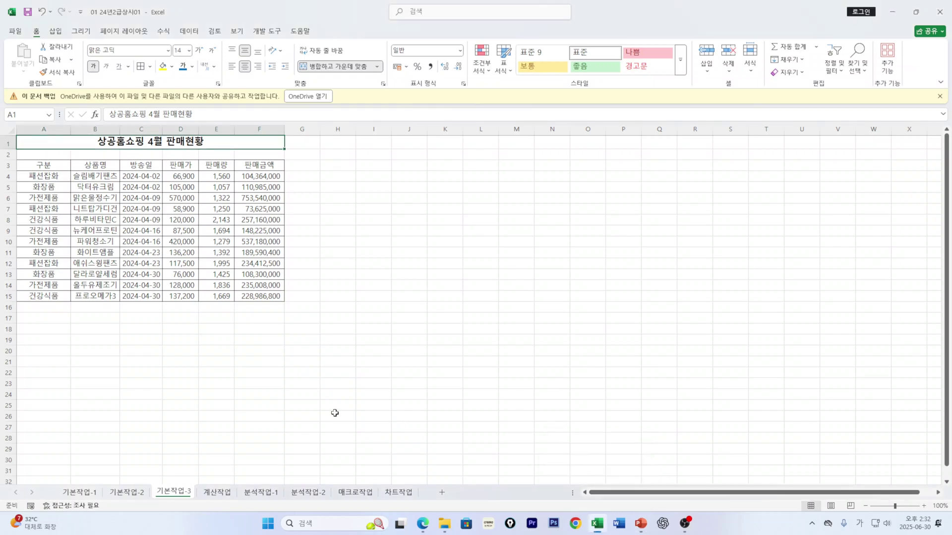
{"action": "left_click", "coordinate": [45, 337]}
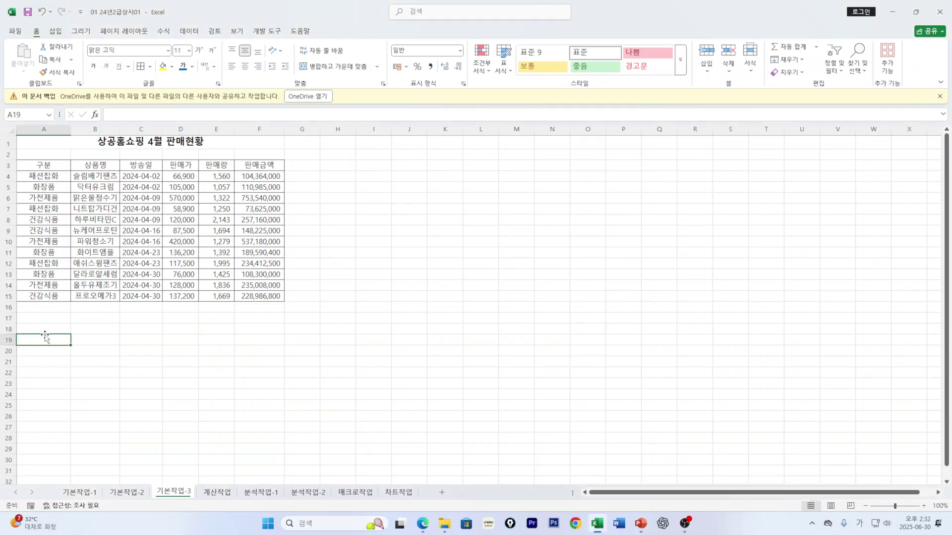
{"action": "left_click", "coordinate": [41, 320]}
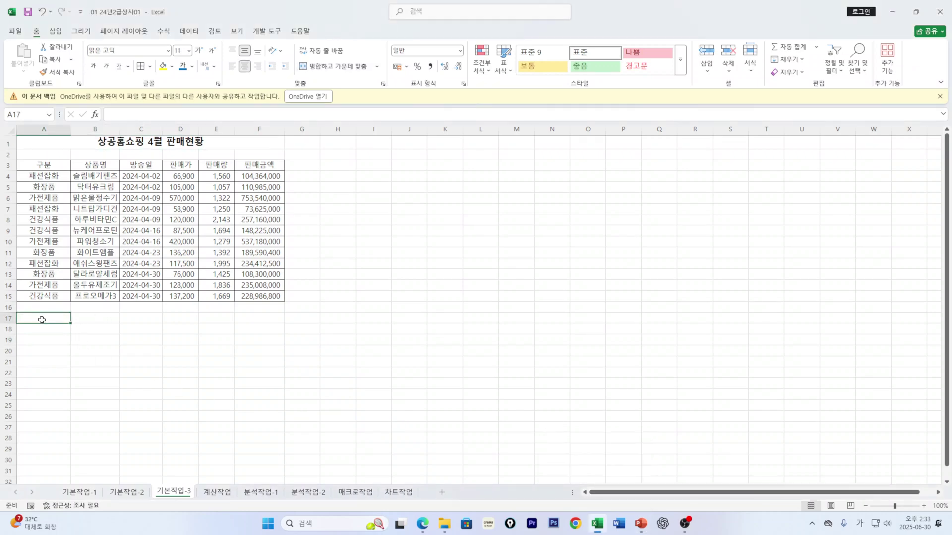
{"action": "left_click_drag", "start_coordinate": [43, 319], "coordinate": [138, 340]}
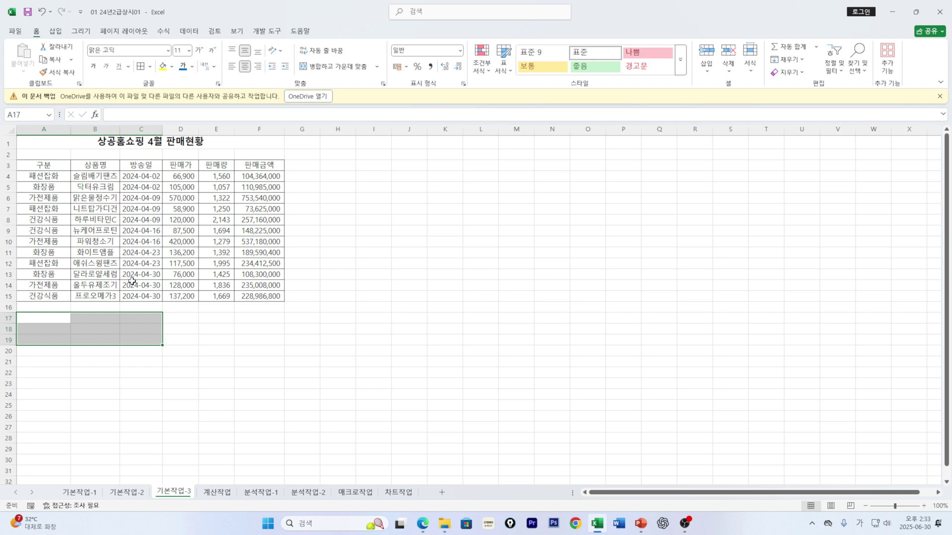
{"action": "left_click", "coordinate": [63, 319]}
{"action": "left_click_drag", "start_coordinate": [149, 168], "coordinate": [84, 166]}
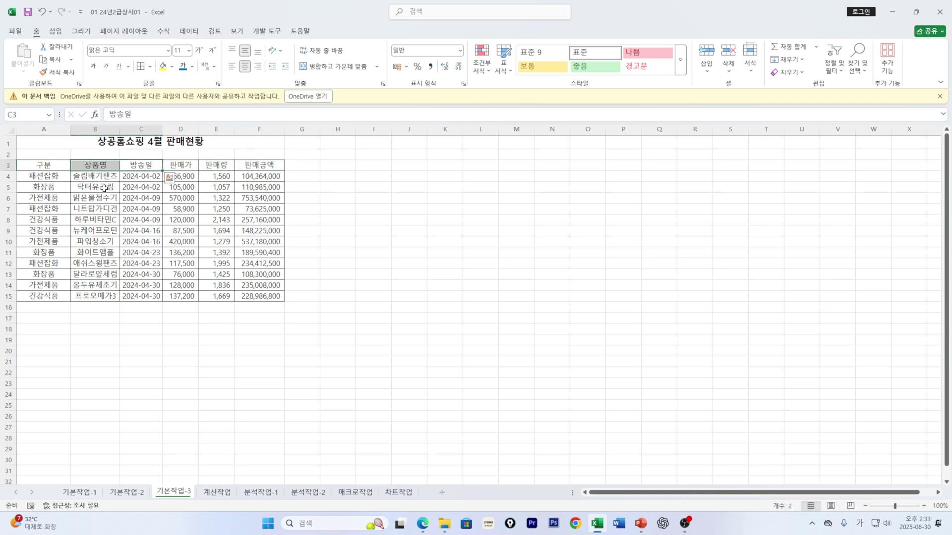
{"action": "left_click", "coordinate": [113, 232]}
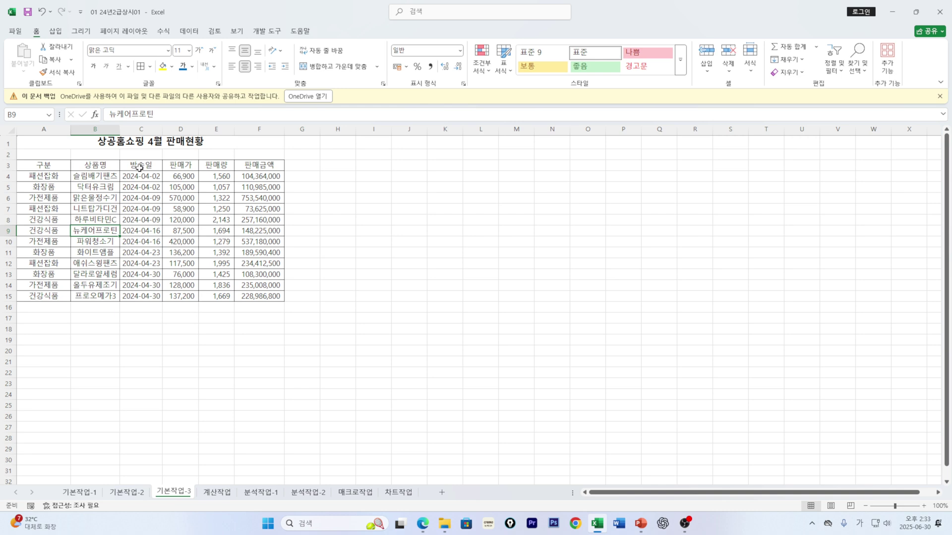
Step: Copy the 방송일 and 판매량 headers with their first data cells (C3:C4 and E3:E4) to the criteria area starting at A17
{"action": "left_click_drag", "start_coordinate": [141, 167], "coordinate": [143, 177]}
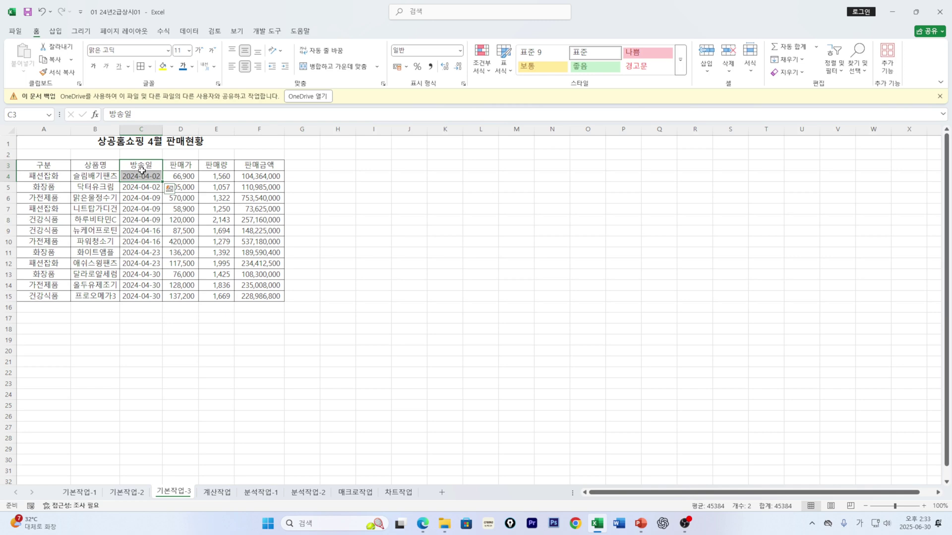
{"action": "left_click_drag", "start_coordinate": [211, 165], "coordinate": [211, 176]}
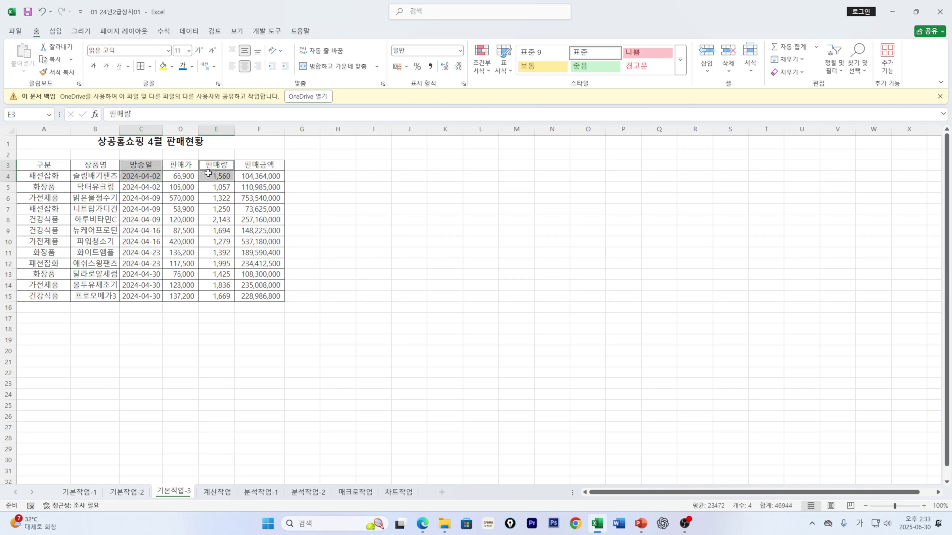
{"action": "key", "text": "ctrl+c"}
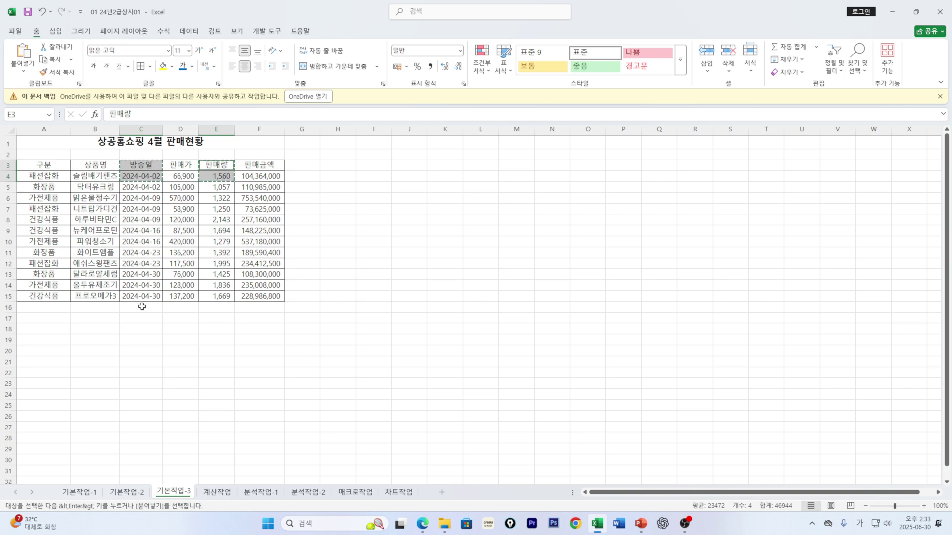
{"action": "left_click", "coordinate": [46, 318]}
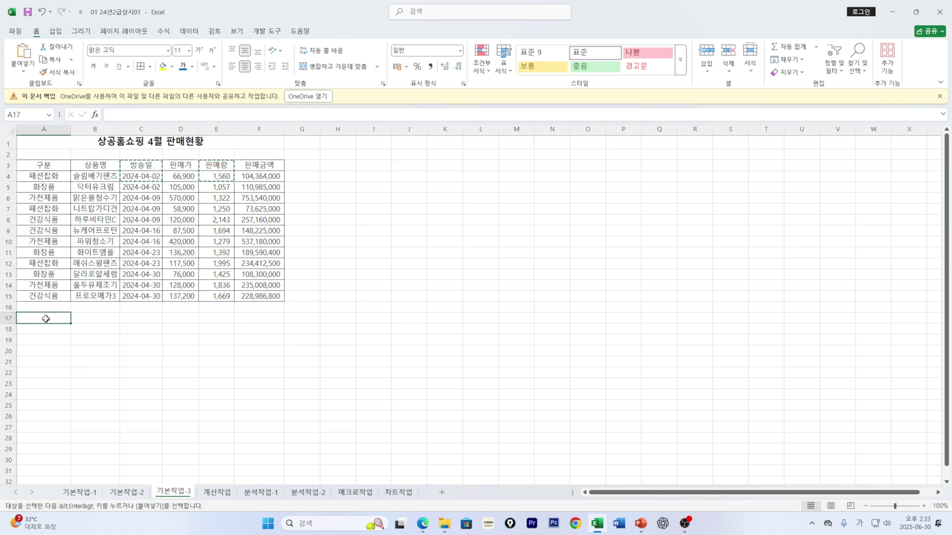
{"action": "key", "text": "ctrl+v"}
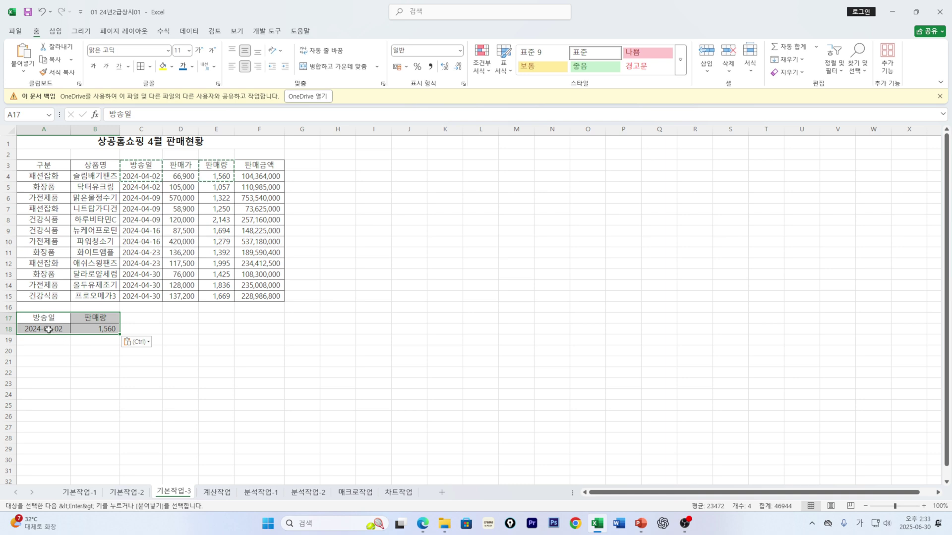
{"action": "left_click", "coordinate": [48, 329]}
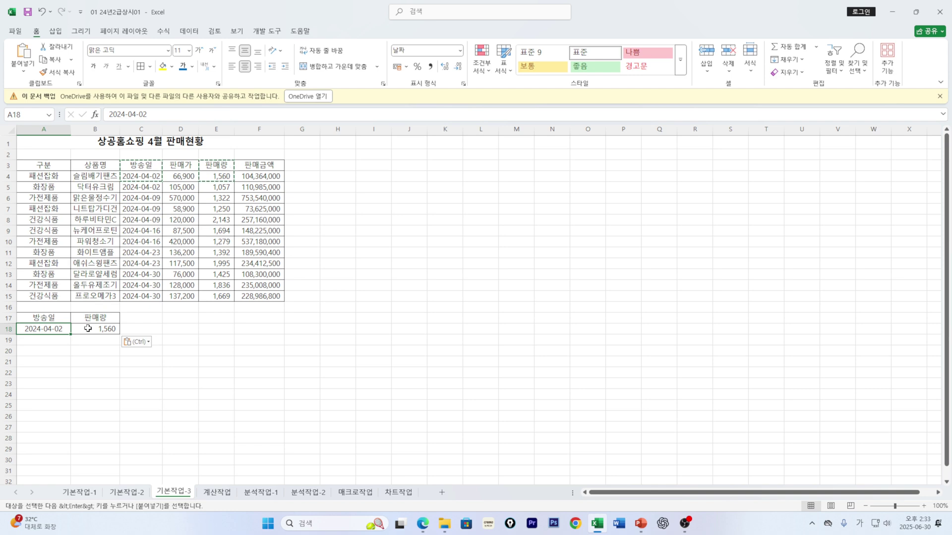
Step: Replace the copied date under 방송일 in A18 with the criterion >=2024-04-15
{"action": "type", "text": ">"}
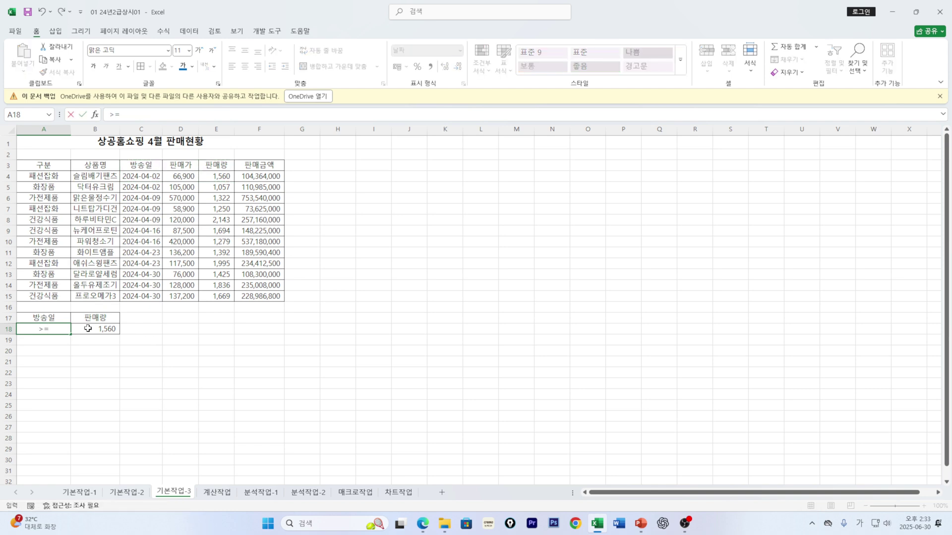
{"action": "type", "text": "=2024-"}
{"action": "type", "text": "04-15"}
{"action": "left_click", "coordinate": [110, 329]}
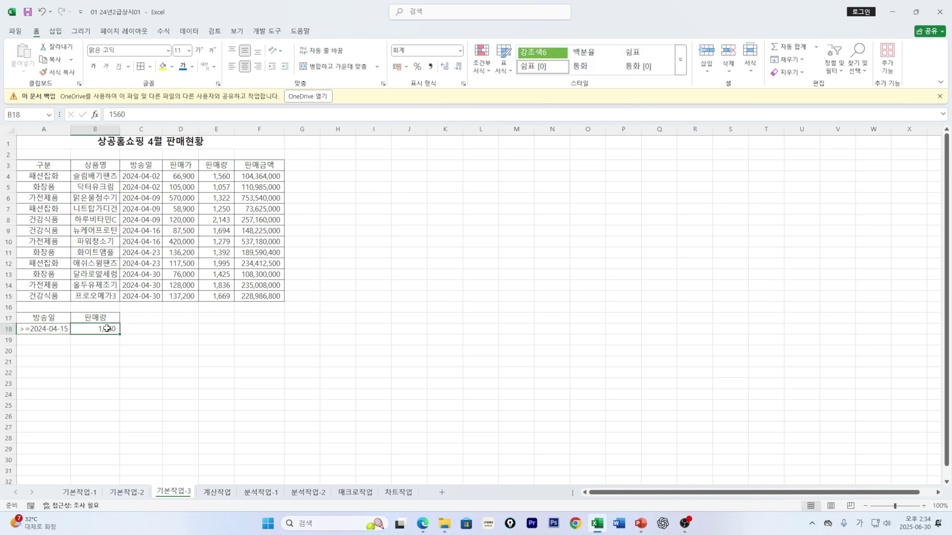
Step: Replace the copied quantity under 판매량 in B18 with the criterion >=1000
{"action": "left_click", "coordinate": [55, 329]}
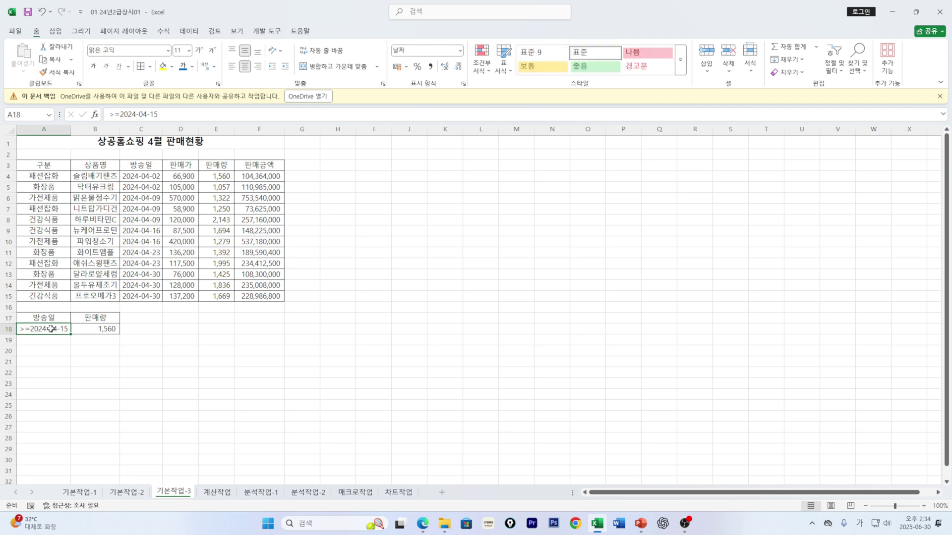
{"action": "left_click_drag", "start_coordinate": [51, 329], "coordinate": [96, 329]}
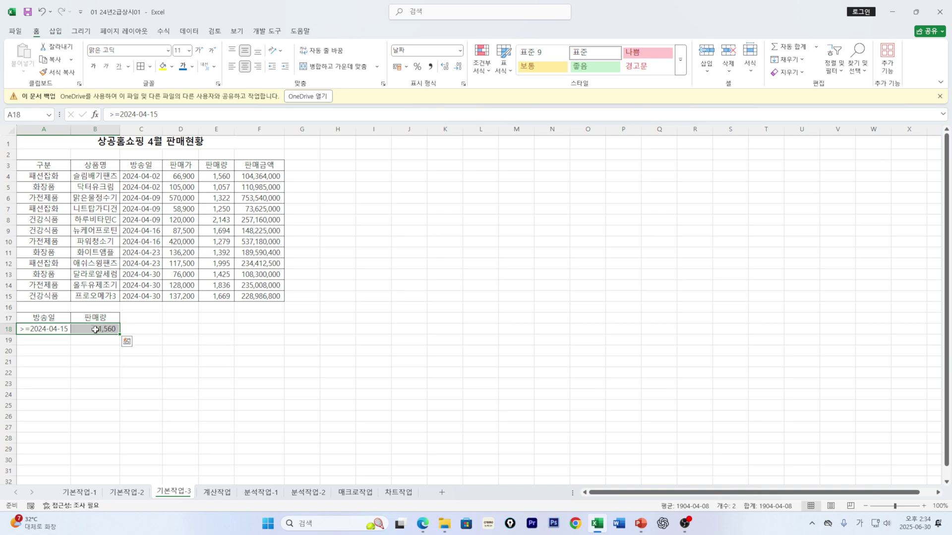
{"action": "left_click", "coordinate": [95, 329]}
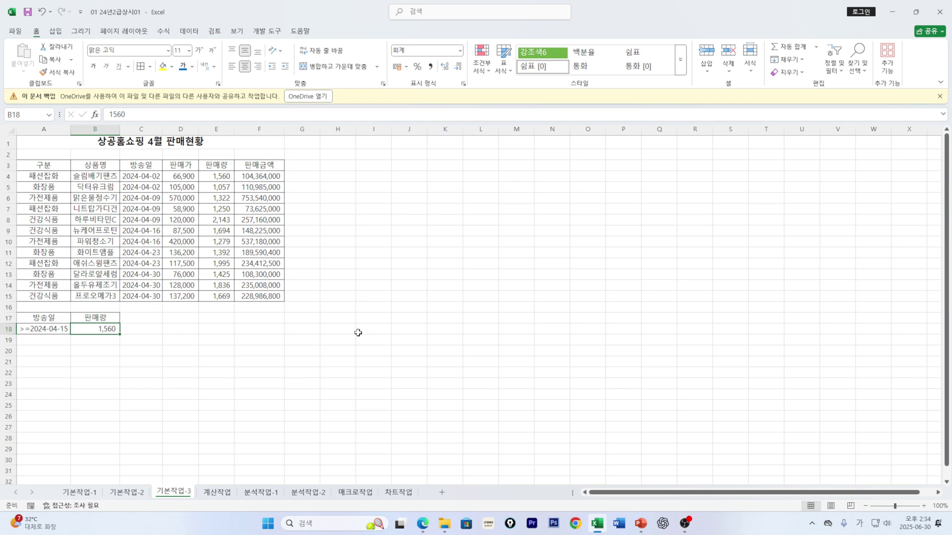
{"action": "type", "text": ">"}
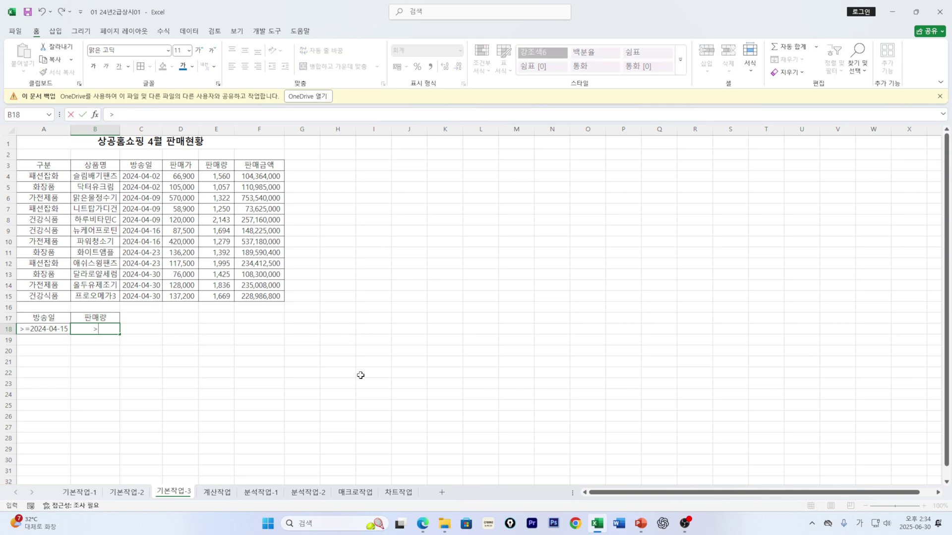
{"action": "type", "text": "=1000"}
{"action": "left_click", "coordinate": [133, 331]}
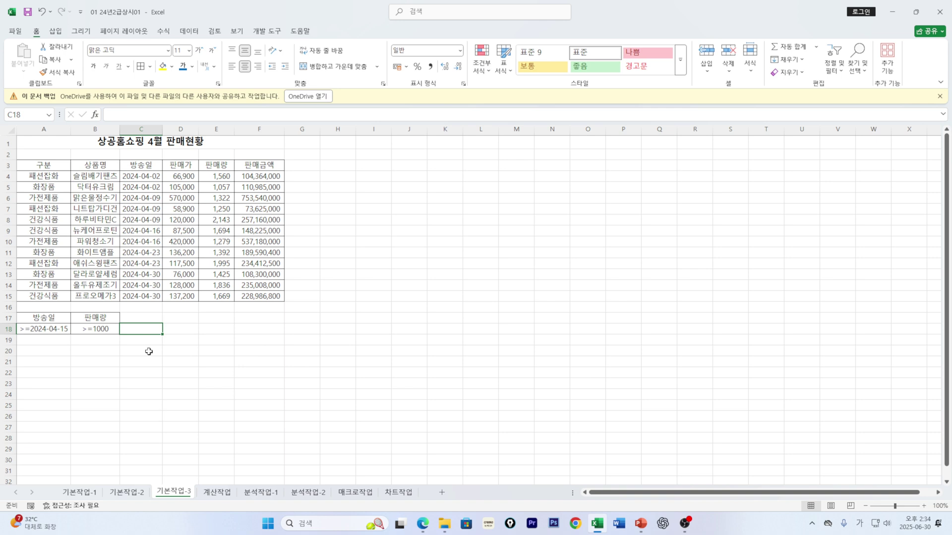
Step: Add the criterion <=1500 in C18 and copy the 판매량 header from B17 into C17 above it
{"action": "type", "text": "<=15"}
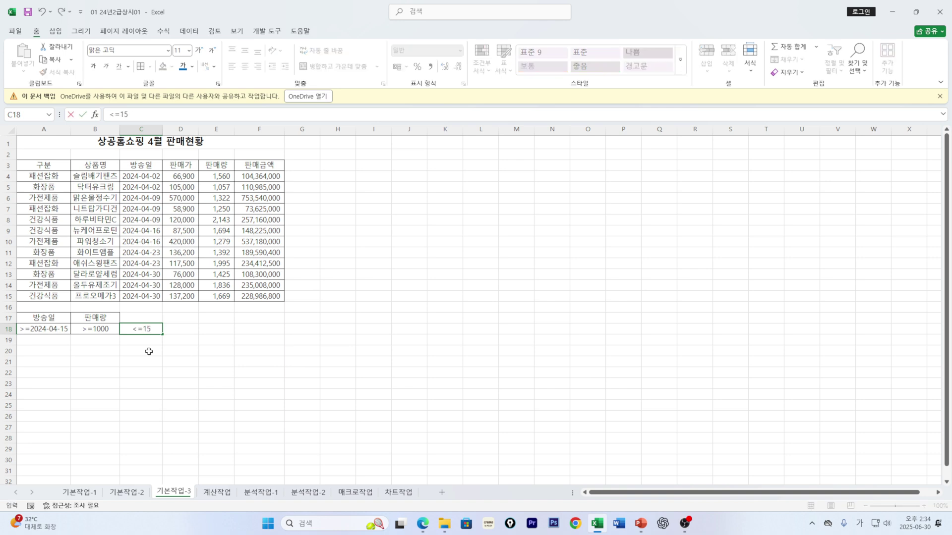
{"action": "type", "text": "00"}
{"action": "left_click", "coordinate": [91, 362]}
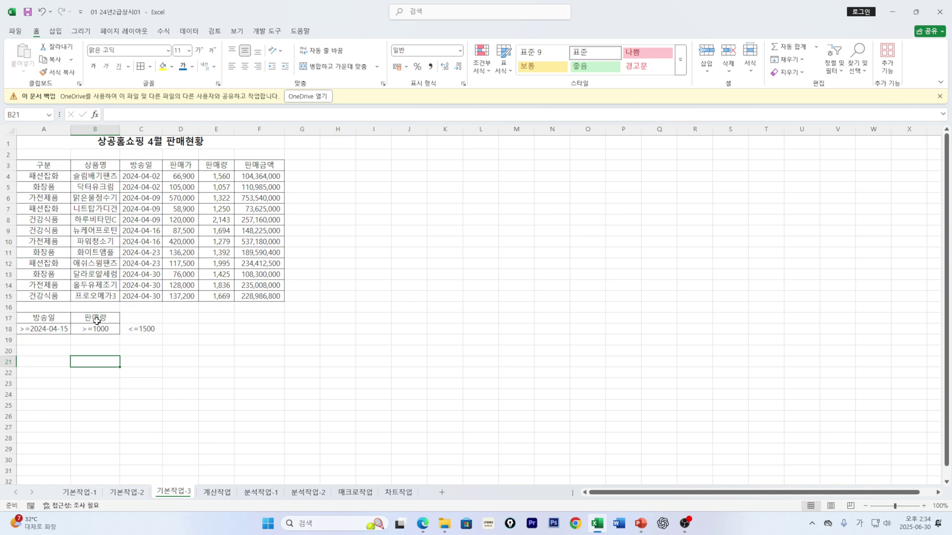
{"action": "left_click", "coordinate": [151, 318]}
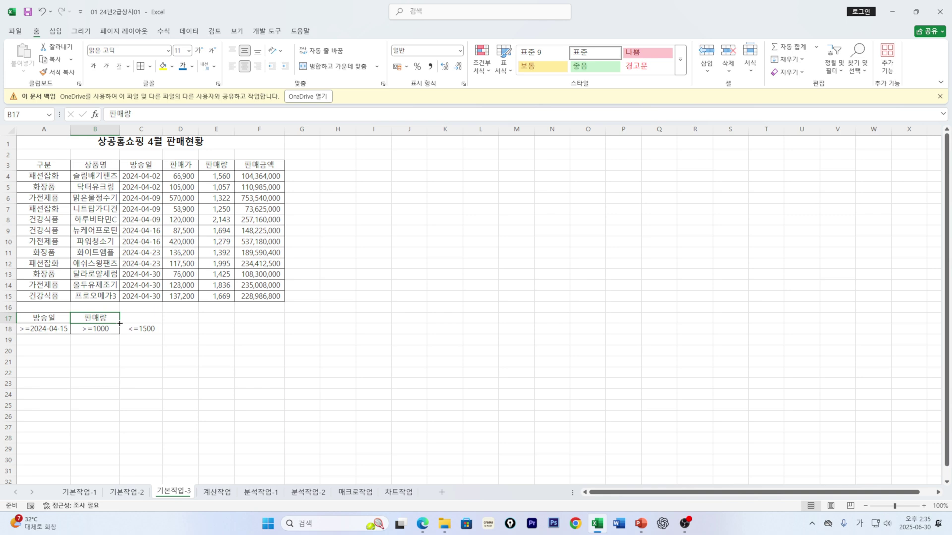
{"action": "left_click_drag", "start_coordinate": [120, 323], "coordinate": [154, 325]}
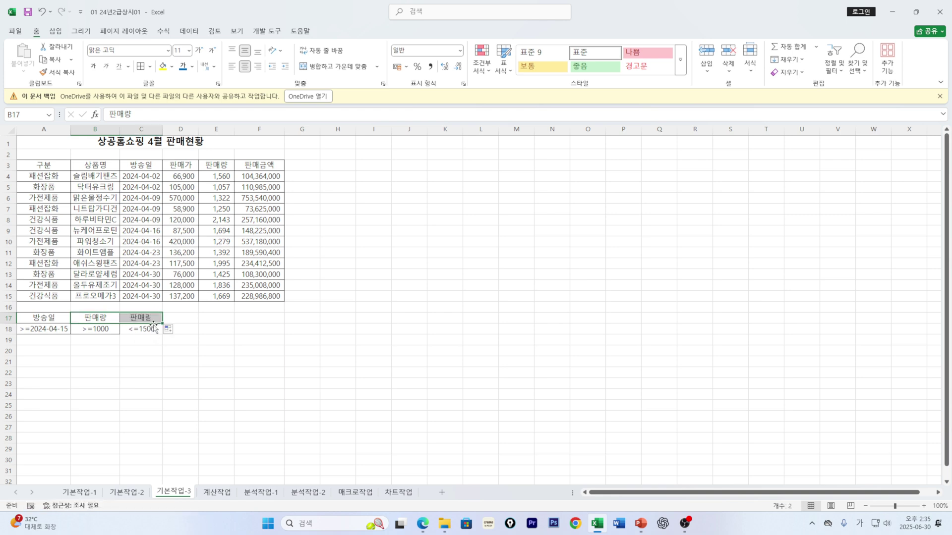
{"action": "left_click", "coordinate": [141, 351]}
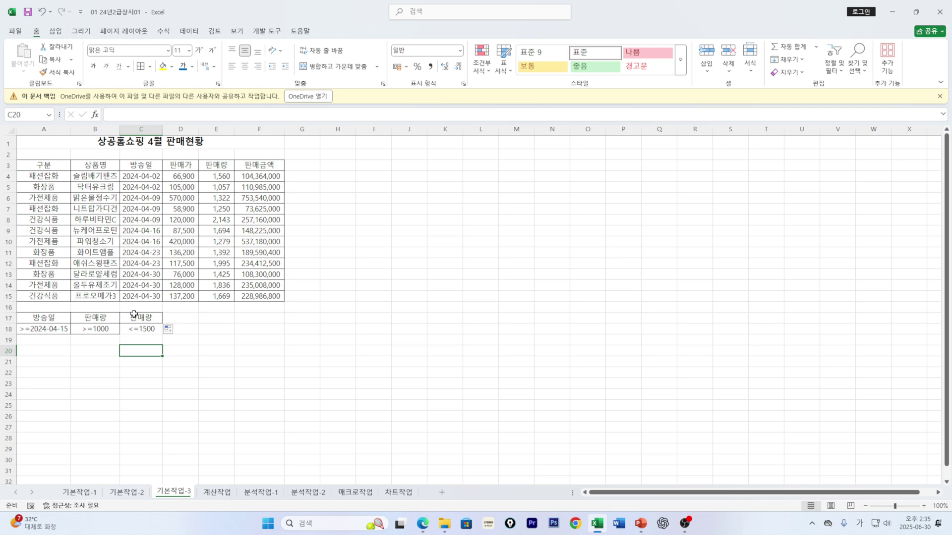
{"action": "left_click_drag", "start_coordinate": [42, 329], "coordinate": [129, 329]}
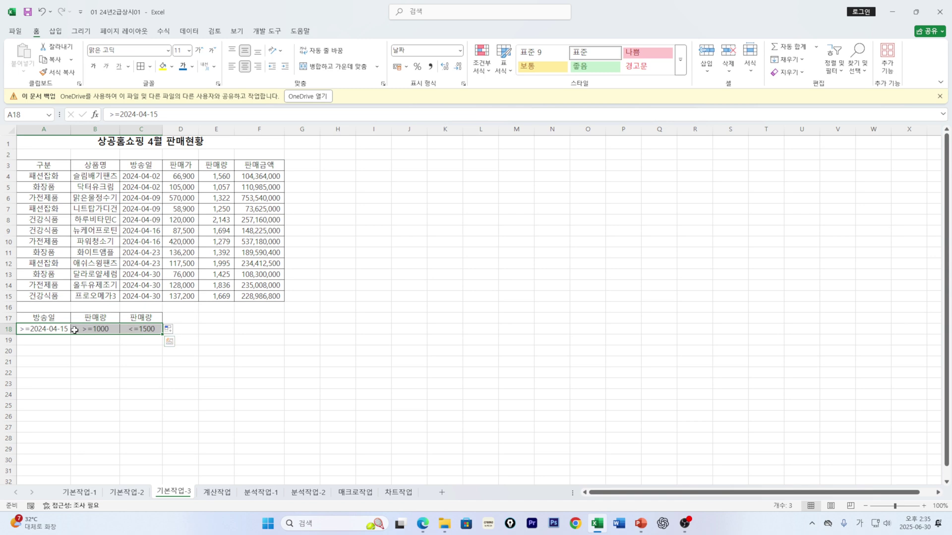
{"action": "left_click", "coordinate": [141, 337]}
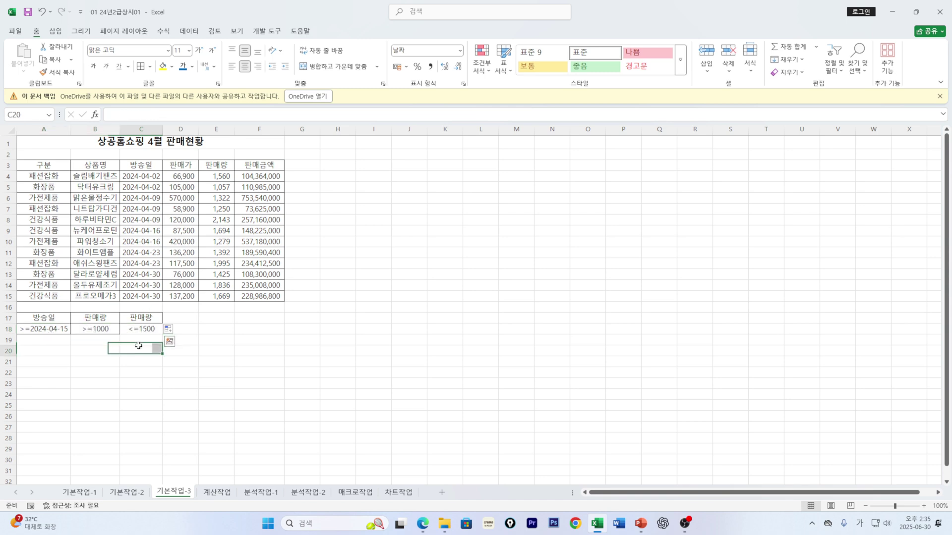
{"action": "left_click", "coordinate": [107, 331]}
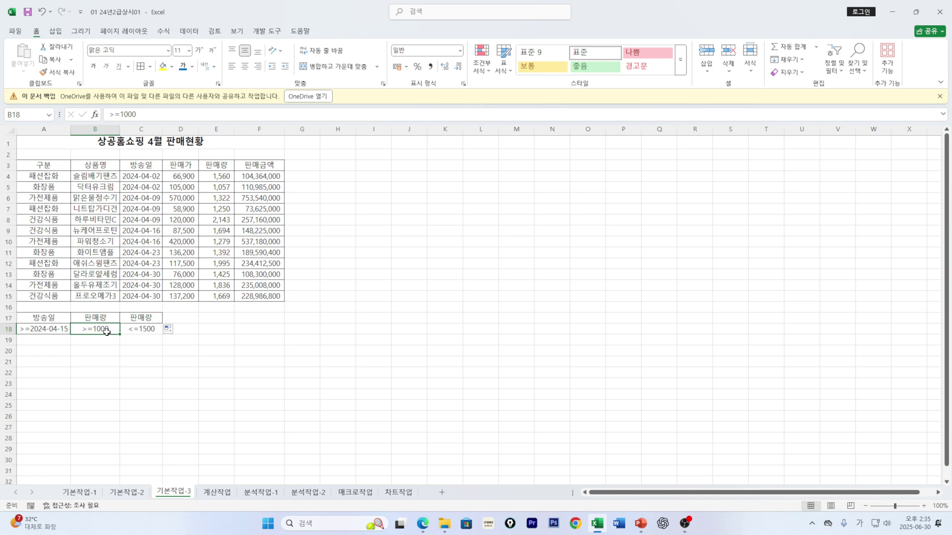
Step: Try the <=1500 criterion one row lower in C19, and return it to C18
{"action": "left_click", "coordinate": [138, 333]}
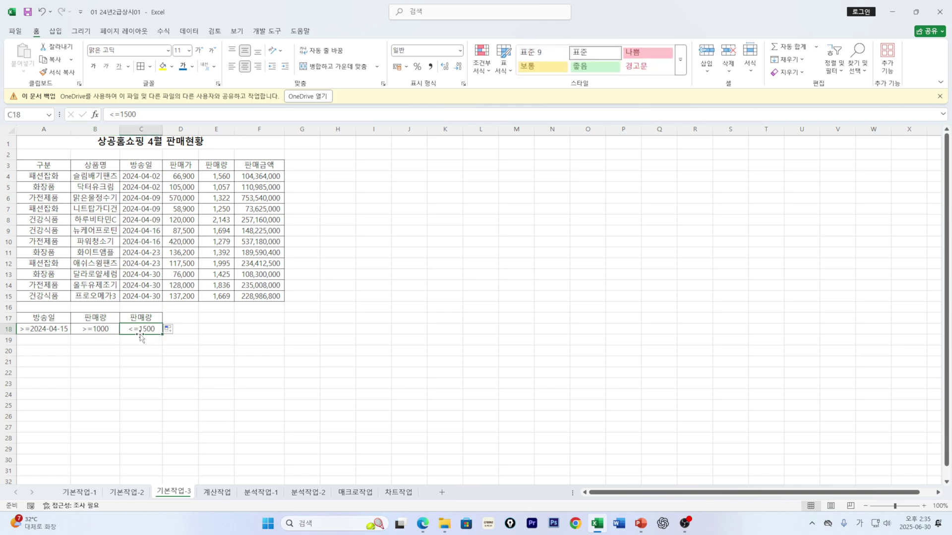
{"action": "left_click_drag", "start_coordinate": [141, 337], "coordinate": [143, 340]}
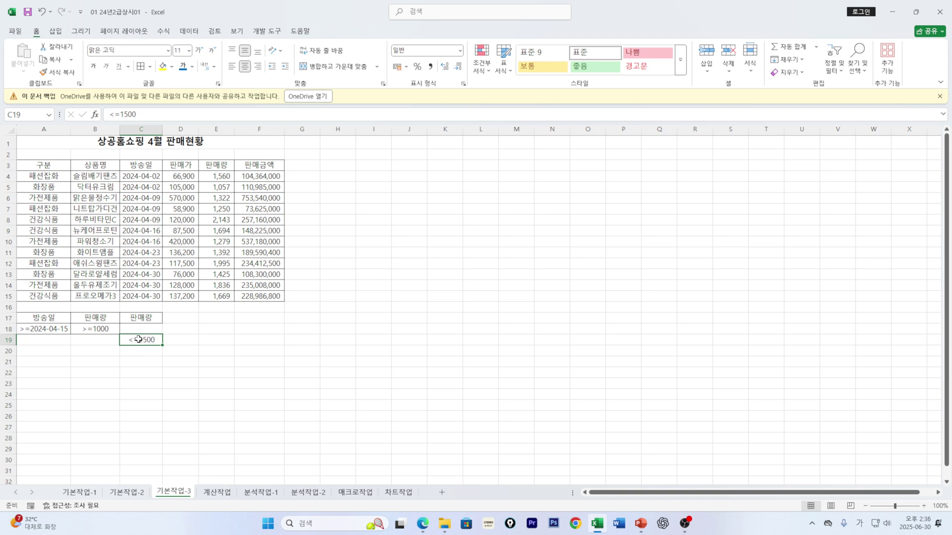
{"action": "left_click_drag", "start_coordinate": [93, 321], "coordinate": [93, 336]}
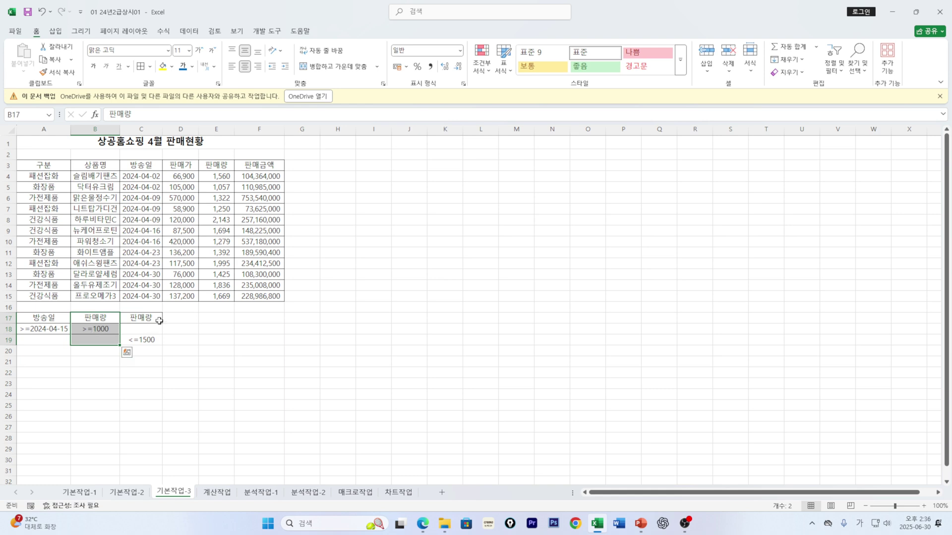
{"action": "left_click_drag", "start_coordinate": [147, 319], "coordinate": [145, 337]}
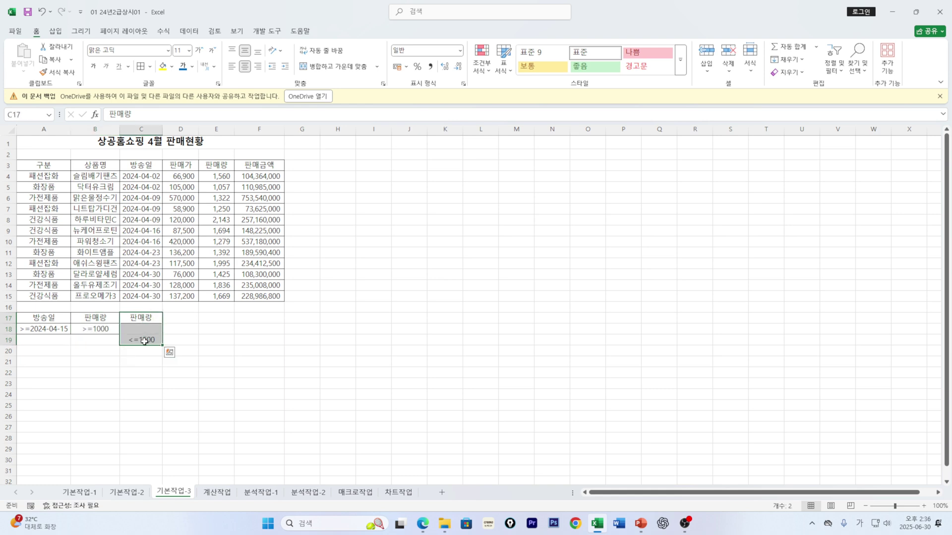
{"action": "left_click", "coordinate": [142, 331]}
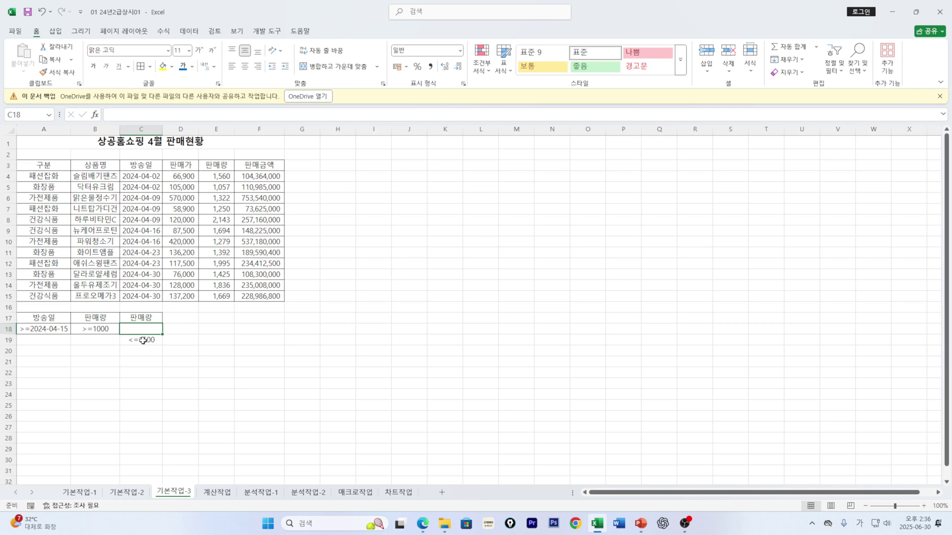
{"action": "left_click", "coordinate": [143, 338]}
{"action": "left_click_drag", "start_coordinate": [143, 335], "coordinate": [143, 324]}
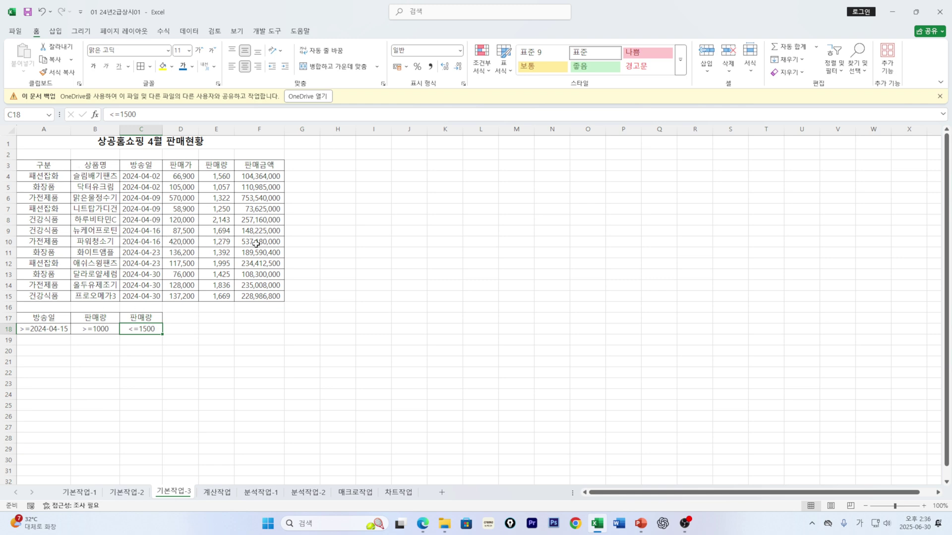
{"action": "left_click", "coordinate": [167, 211]}
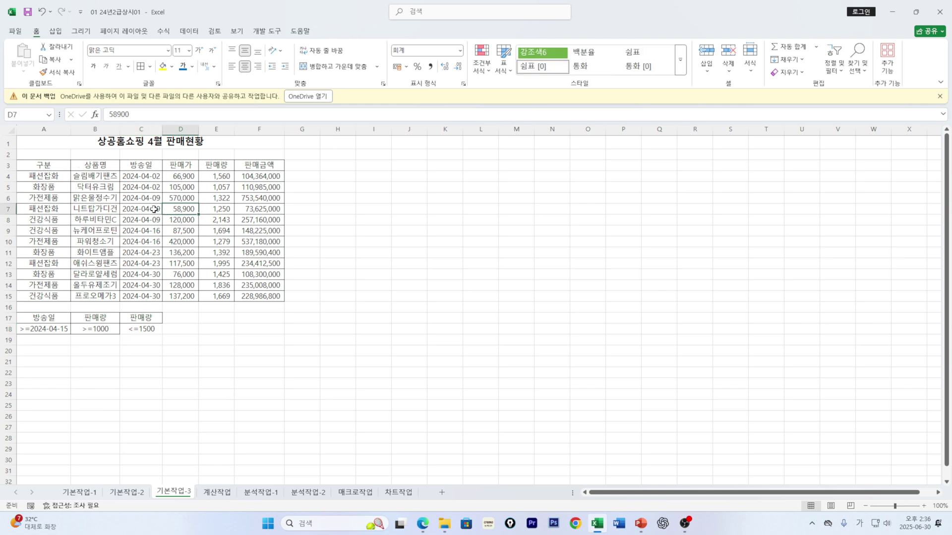
{"action": "left_click", "coordinate": [98, 257]}
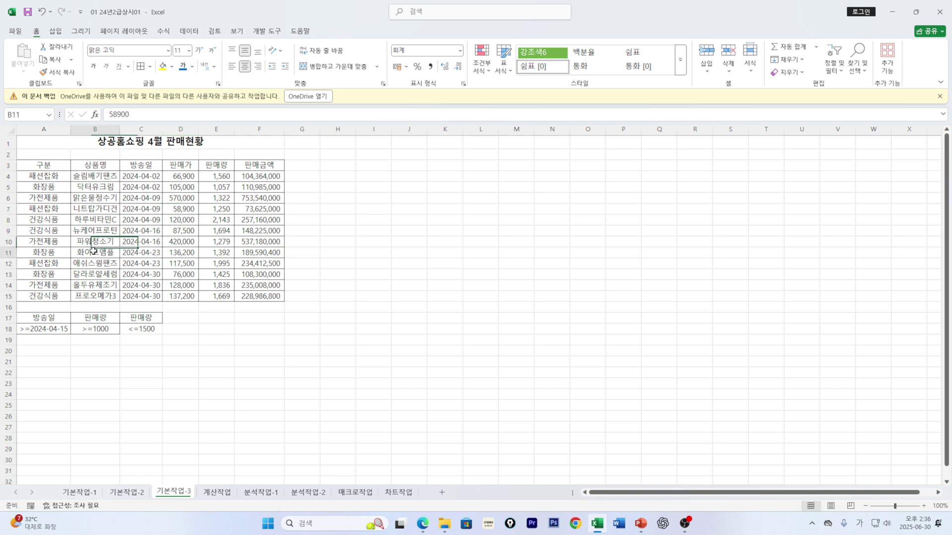
{"action": "left_click", "coordinate": [43, 209]}
{"action": "left_click", "coordinate": [126, 232]}
{"action": "left_click", "coordinate": [166, 256]}
Step: Run an advanced filter on table A3:F15 with criteria range A17:C18, copying the results to another location starting at A21
{"action": "left_click", "coordinate": [149, 201]}
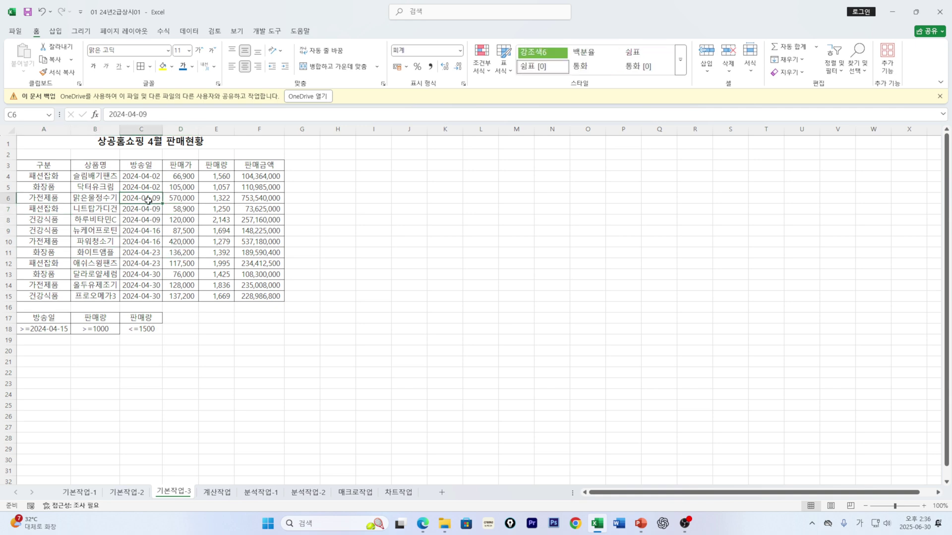
{"action": "left_click", "coordinate": [189, 31]}
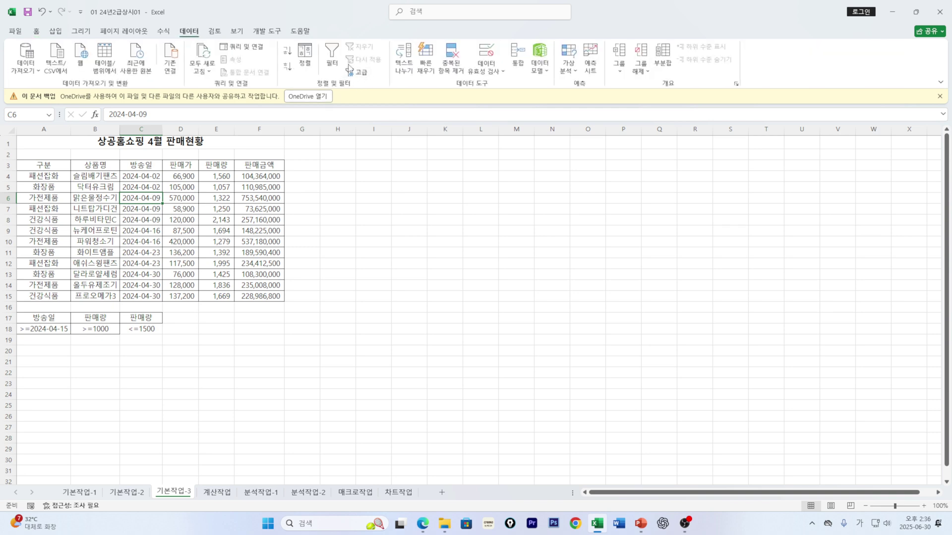
{"action": "left_click", "coordinate": [361, 73]}
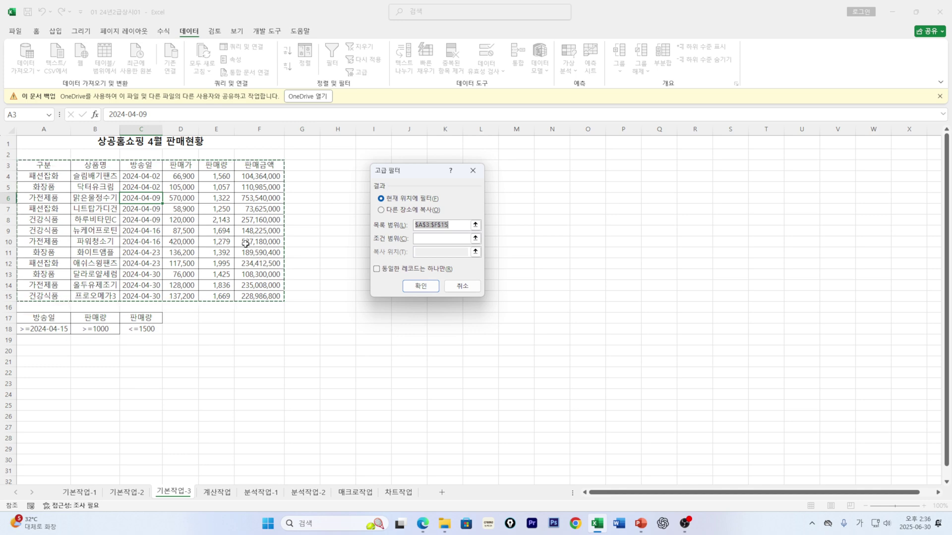
{"action": "left_click", "coordinate": [381, 211]}
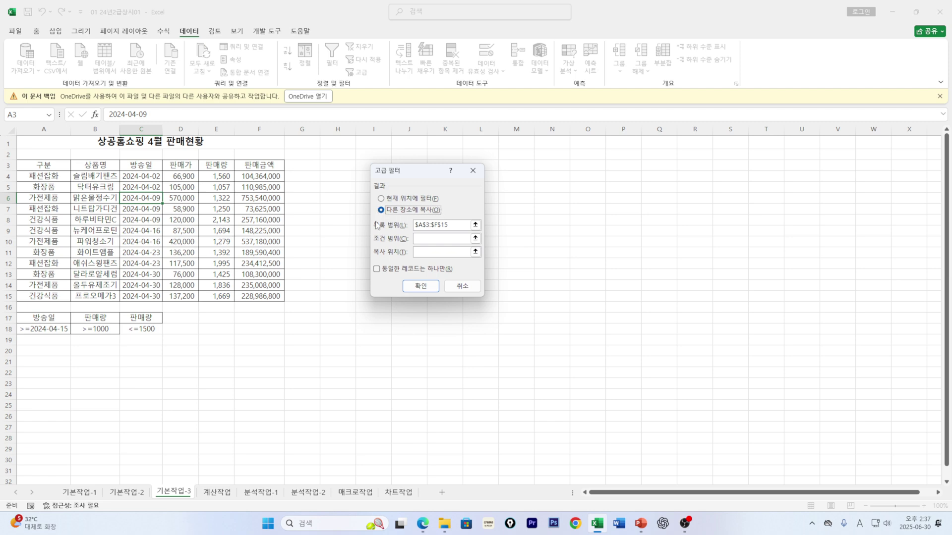
{"action": "left_click", "coordinate": [467, 238]}
{"action": "left_click_drag", "start_coordinate": [47, 317], "coordinate": [142, 329]}
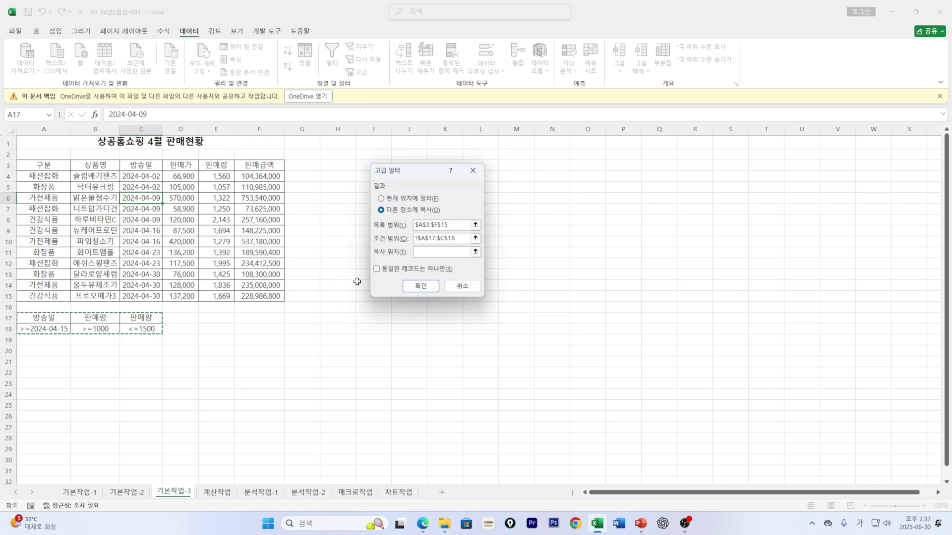
{"action": "left_click", "coordinate": [419, 254]}
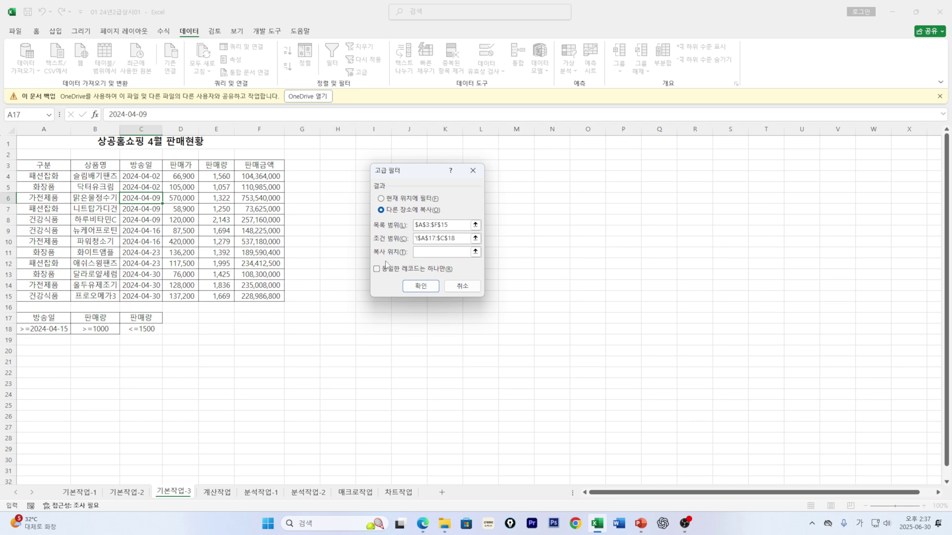
{"action": "left_click", "coordinate": [47, 361]}
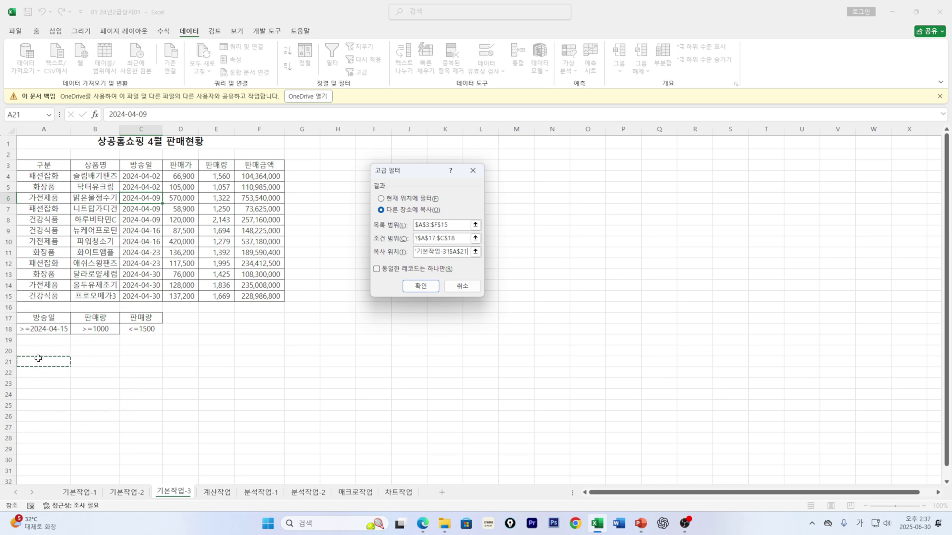
{"action": "left_click", "coordinate": [420, 286]}
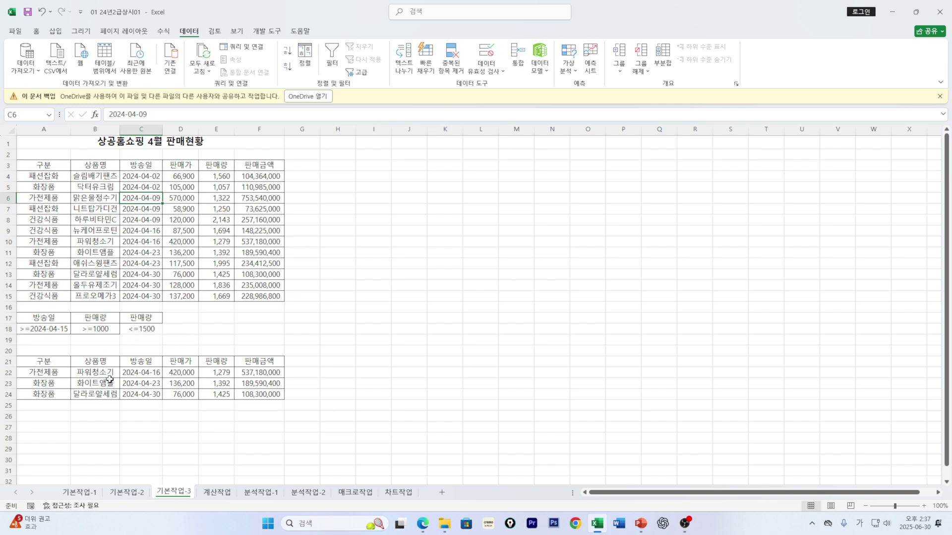
{"action": "left_click_drag", "start_coordinate": [49, 361], "coordinate": [50, 396]}
{"action": "left_click_drag", "start_coordinate": [94, 364], "coordinate": [110, 392]}
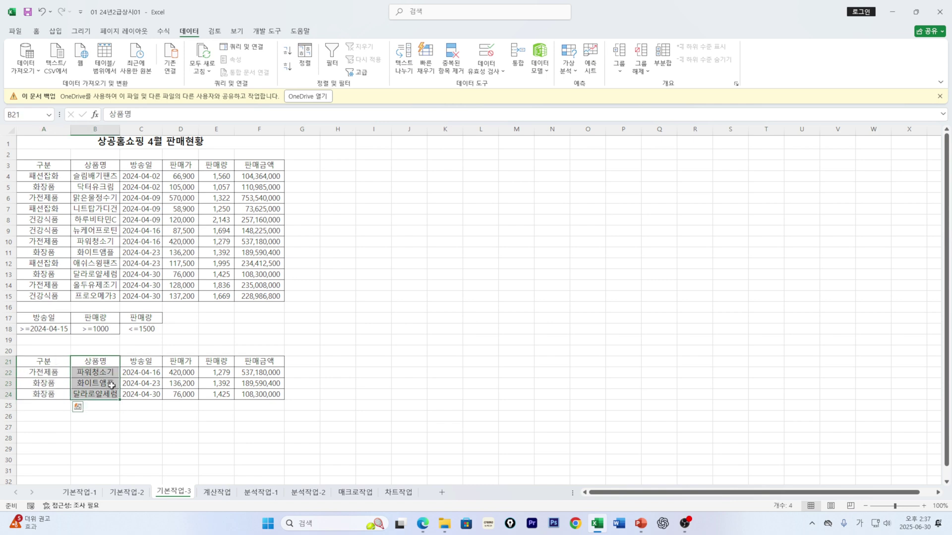
{"action": "left_click_drag", "start_coordinate": [138, 357], "coordinate": [141, 395]}
{"action": "left_click", "coordinate": [201, 373]}
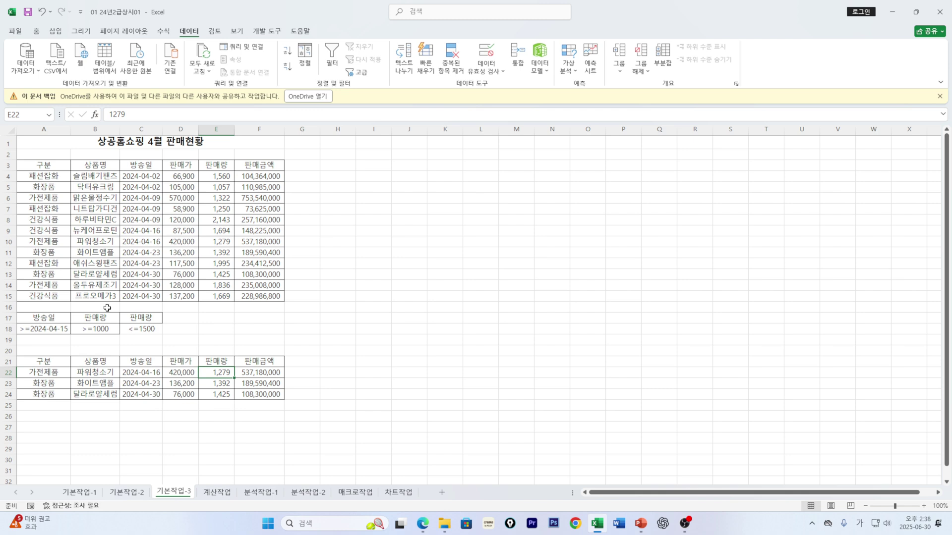
Step: View the 계산작업 sheet and go on to the 분석작업-1 sheet
{"action": "left_click", "coordinate": [218, 493]}
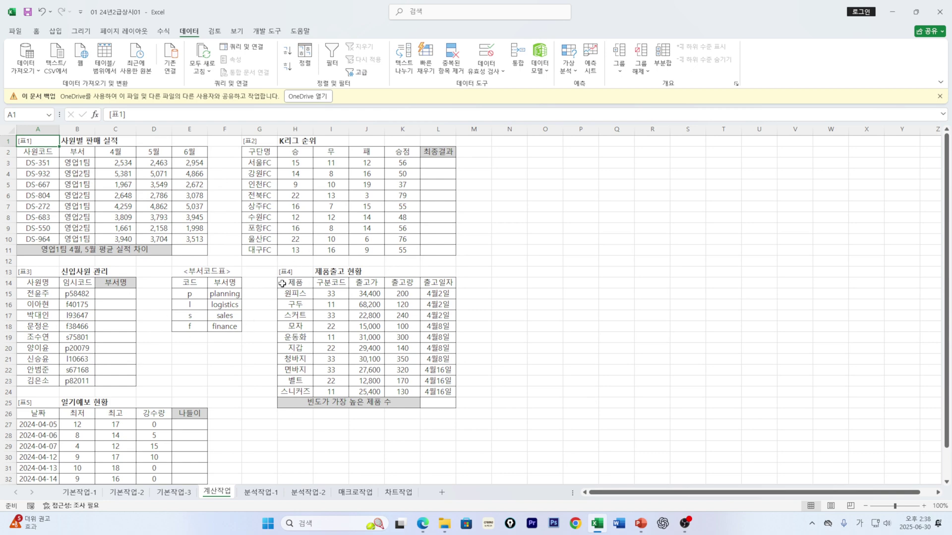
{"action": "left_click", "coordinate": [246, 495]}
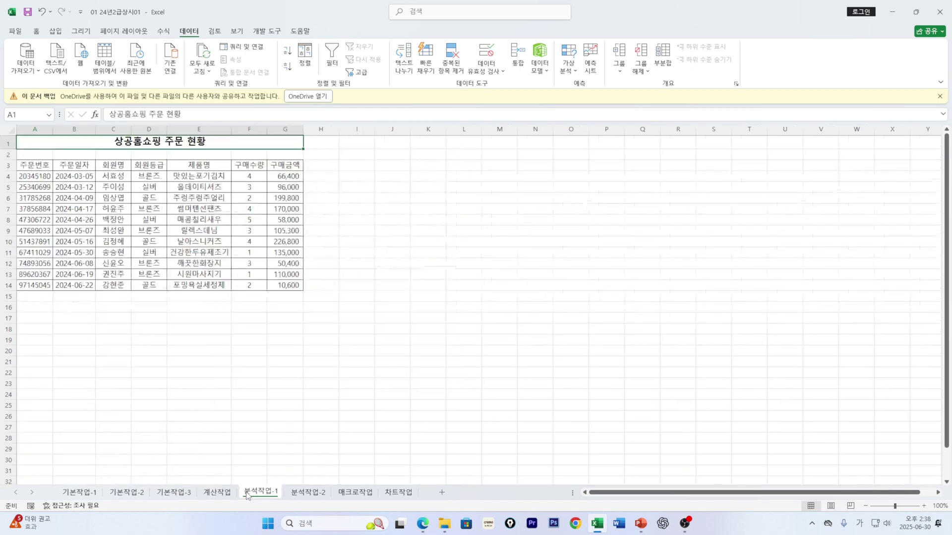
Step: Check the 분석작업-2 sheet, read the 분석작업 questions on slide 2 in PowerPoint, and return to Excel's 분석작업-1 sheet
{"action": "left_click", "coordinate": [321, 497]}
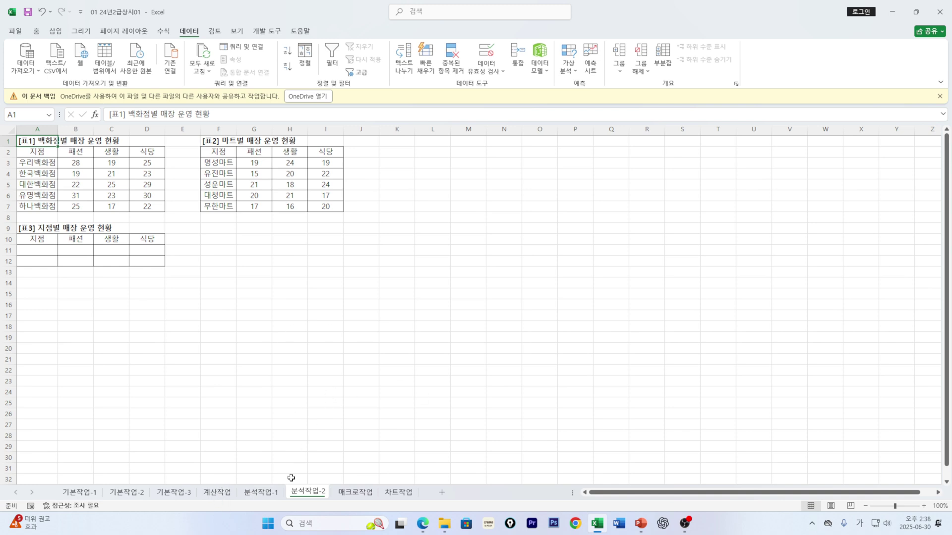
{"action": "left_click", "coordinate": [259, 493]}
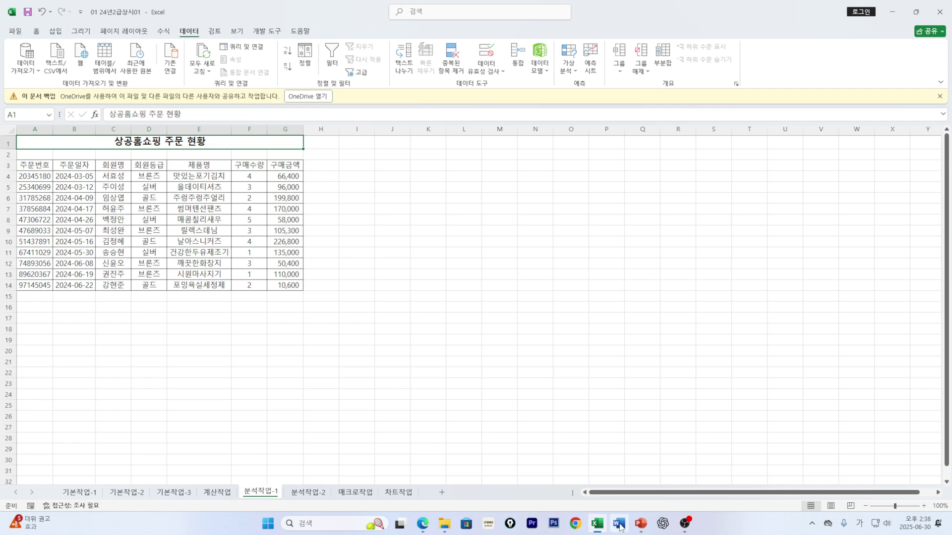
{"action": "left_click", "coordinate": [640, 524]}
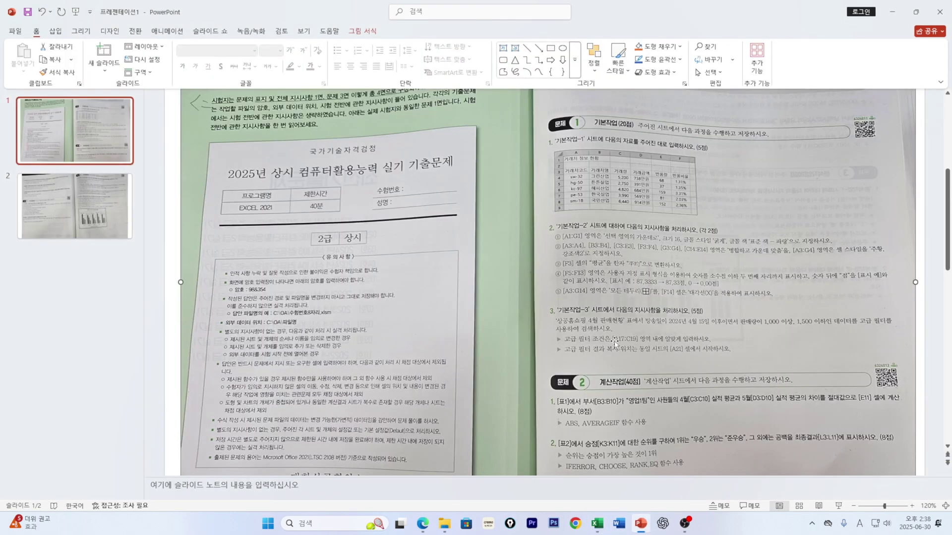
{"action": "left_click", "coordinate": [68, 220]}
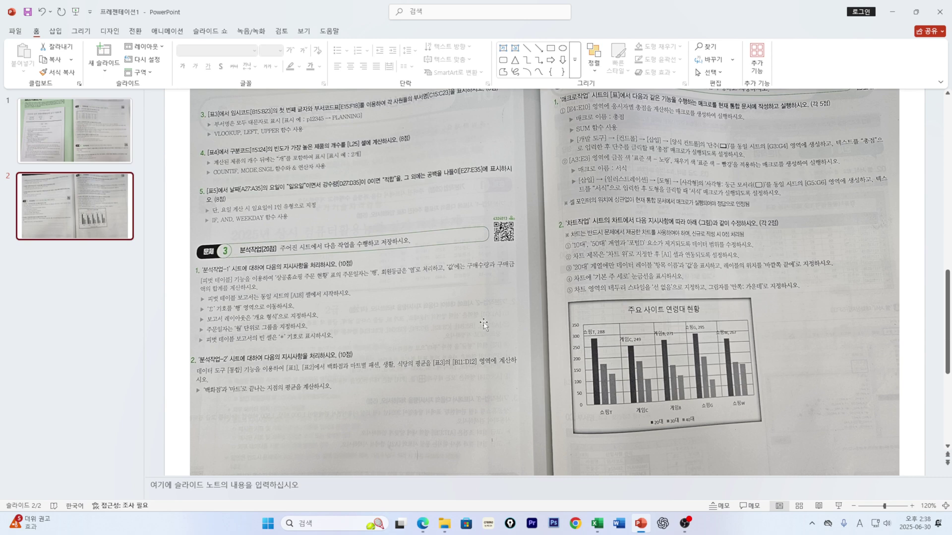
{"action": "left_click", "coordinate": [912, 507]}
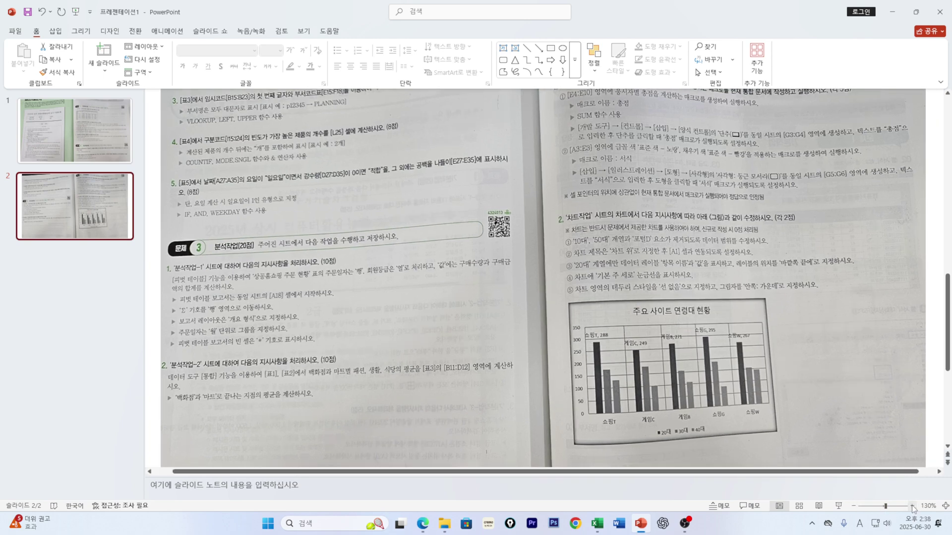
{"action": "left_click", "coordinate": [912, 506]}
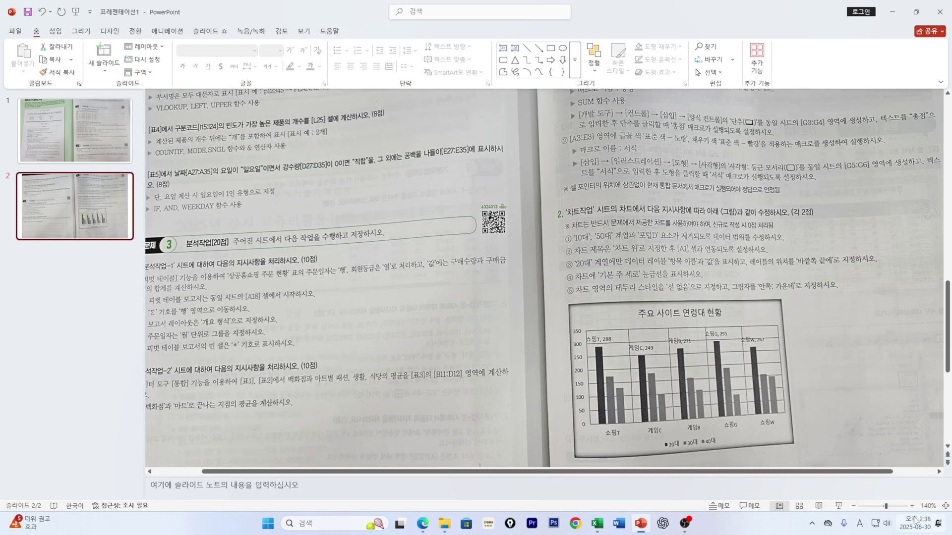
{"action": "left_click", "coordinate": [853, 506]}
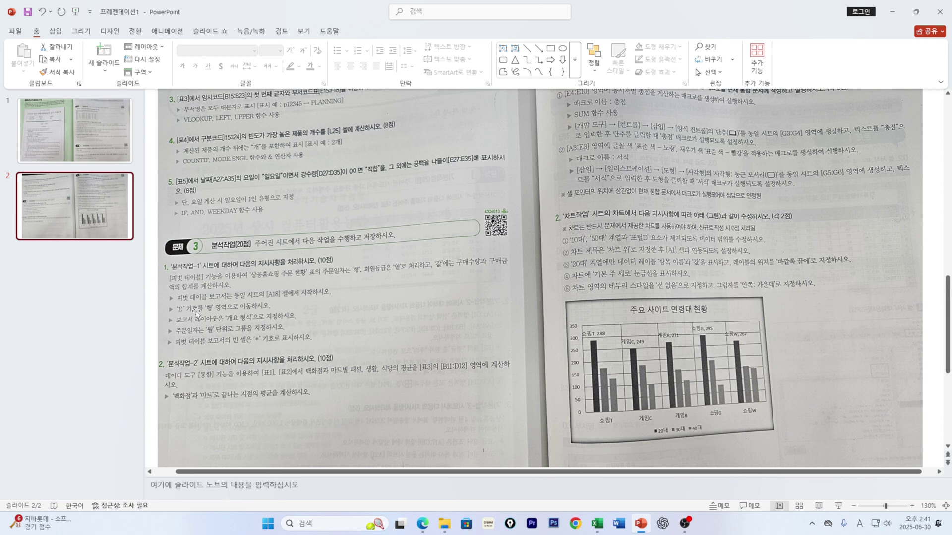
{"action": "left_click", "coordinate": [598, 528]}
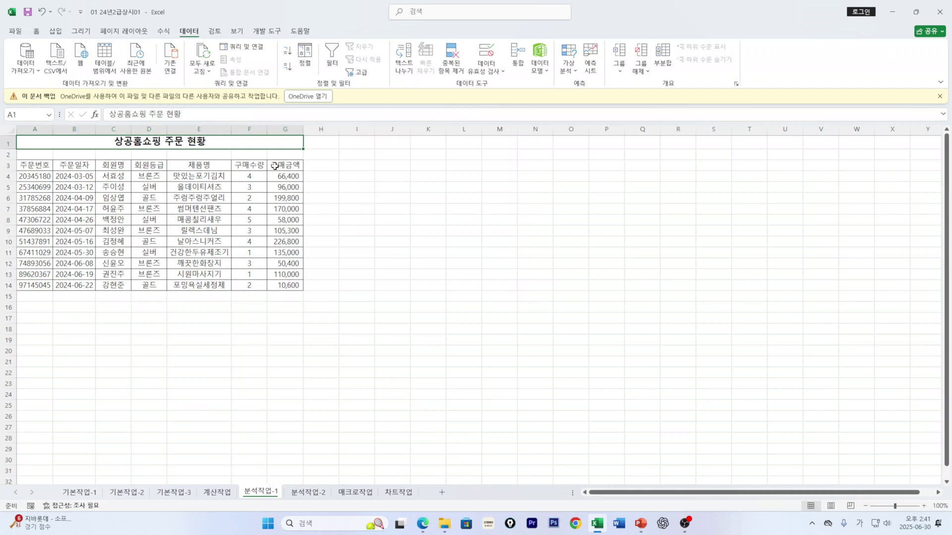
{"action": "left_click", "coordinate": [141, 211]}
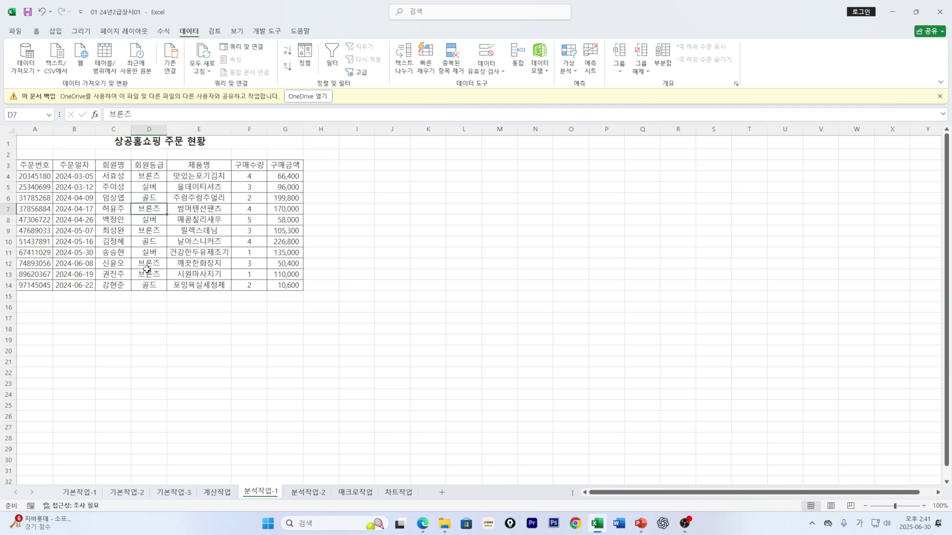
{"action": "key", "text": "ctrl+a"}
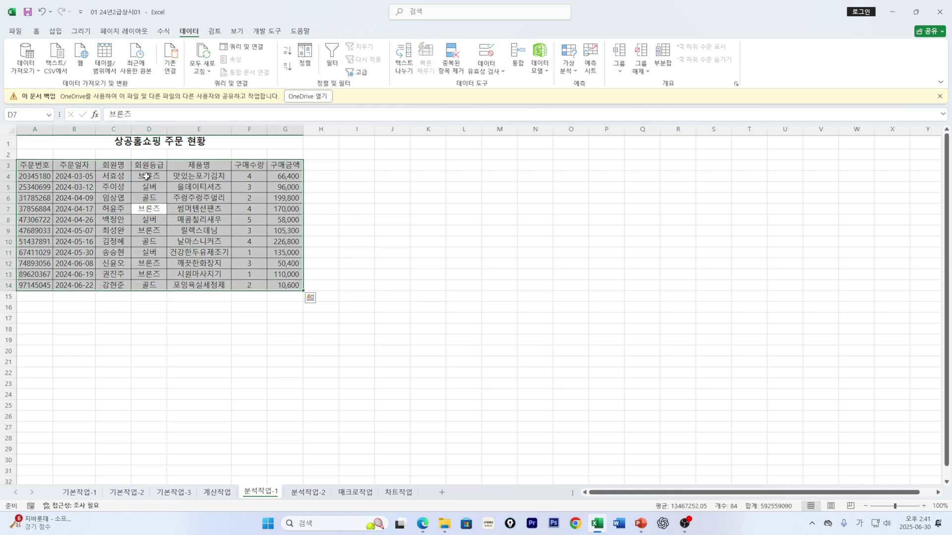
{"action": "left_click", "coordinate": [126, 231]}
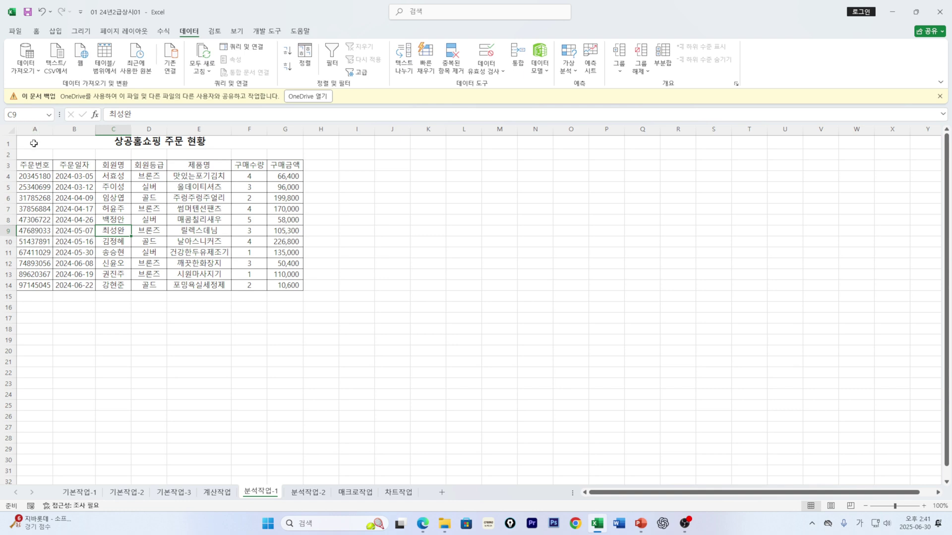
{"action": "left_click_drag", "start_coordinate": [31, 142], "coordinate": [260, 285]}
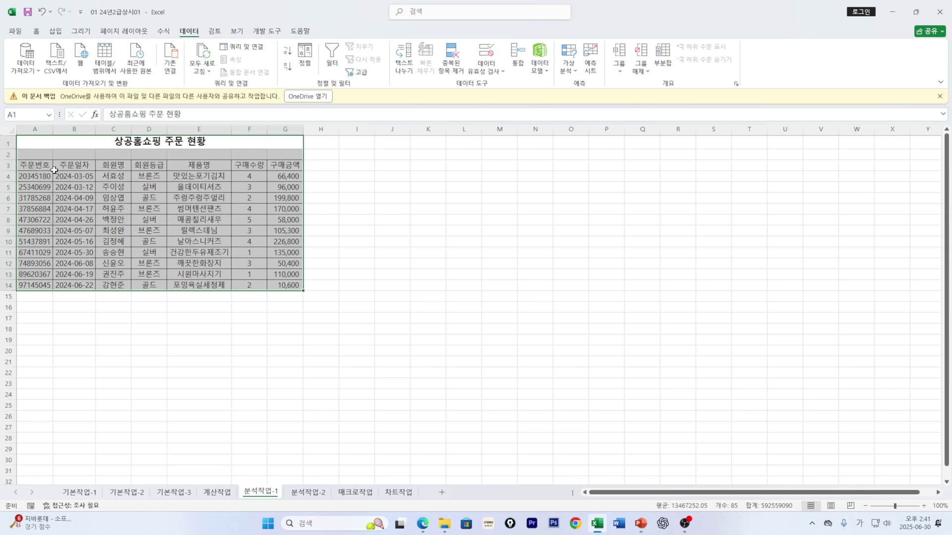
{"action": "left_click", "coordinate": [134, 220]}
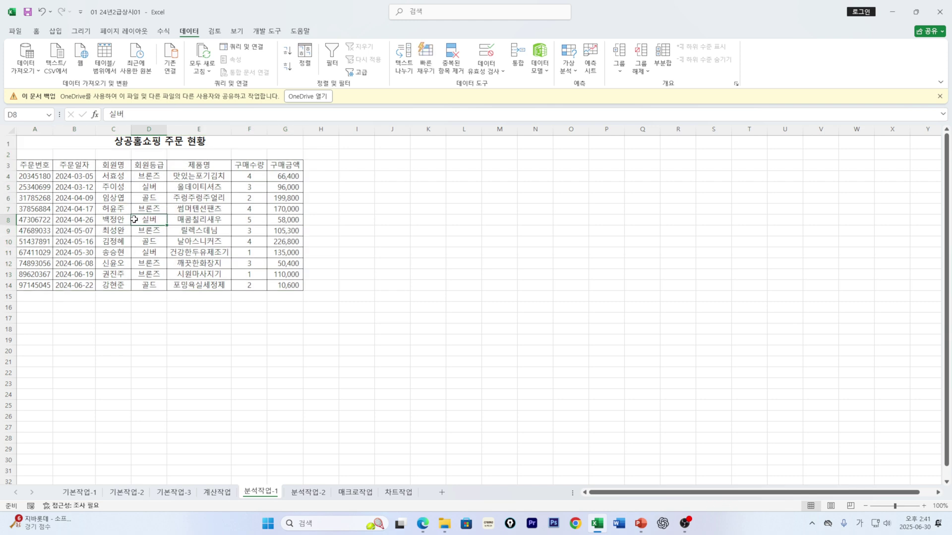
{"action": "key", "text": "ctrl+a"}
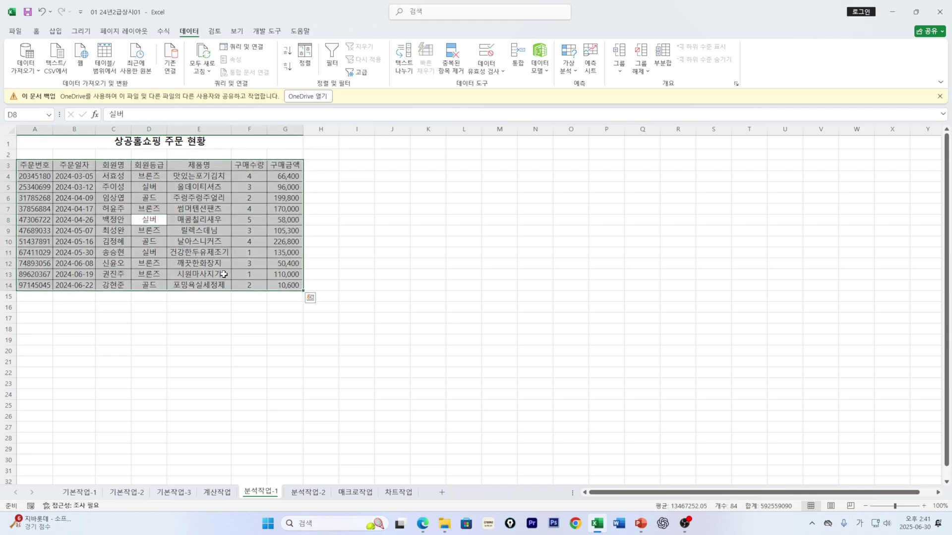
{"action": "left_click", "coordinate": [192, 239]}
{"action": "left_click", "coordinate": [121, 212]}
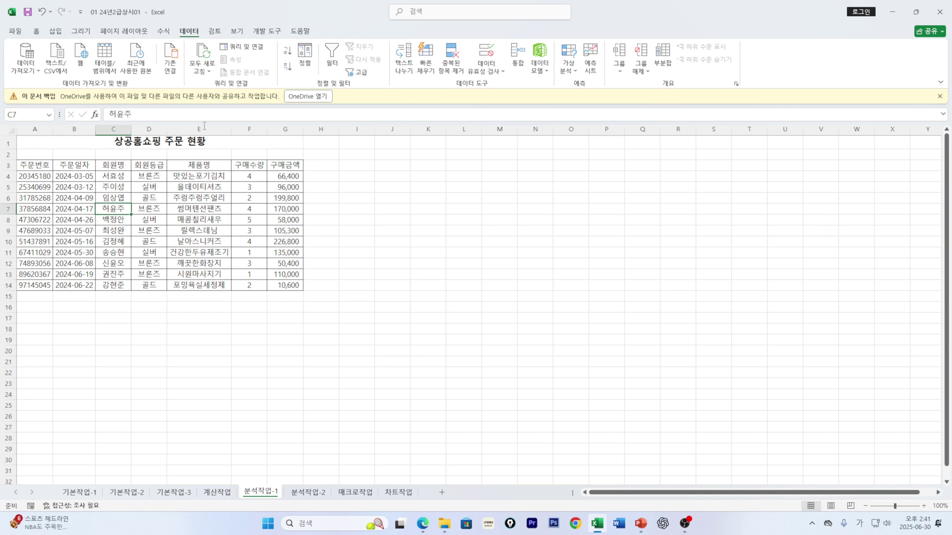
{"action": "left_click", "coordinate": [148, 141]}
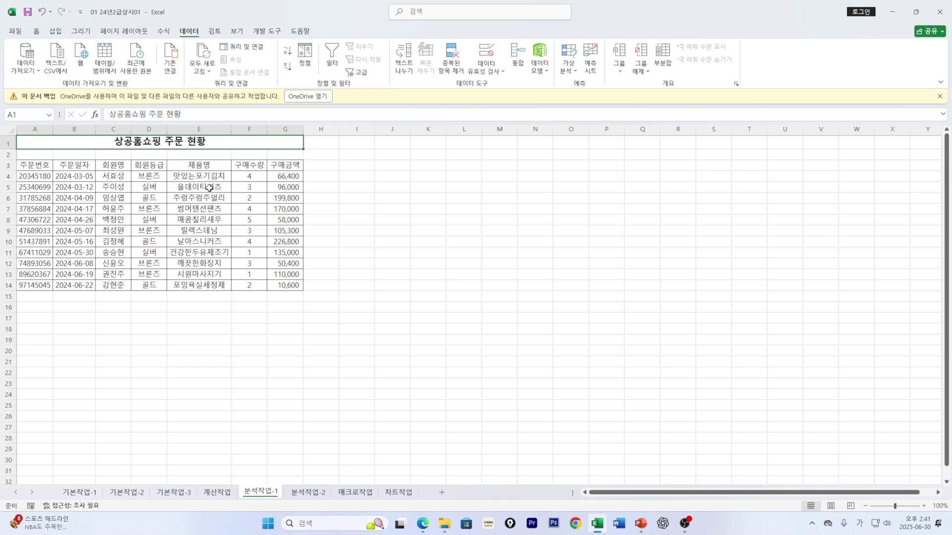
Step: Insert a pivot table from range A3:G14 of the 분석작업-1 sheet, placed on the existing worksheet at A18
{"action": "left_click", "coordinate": [196, 216]}
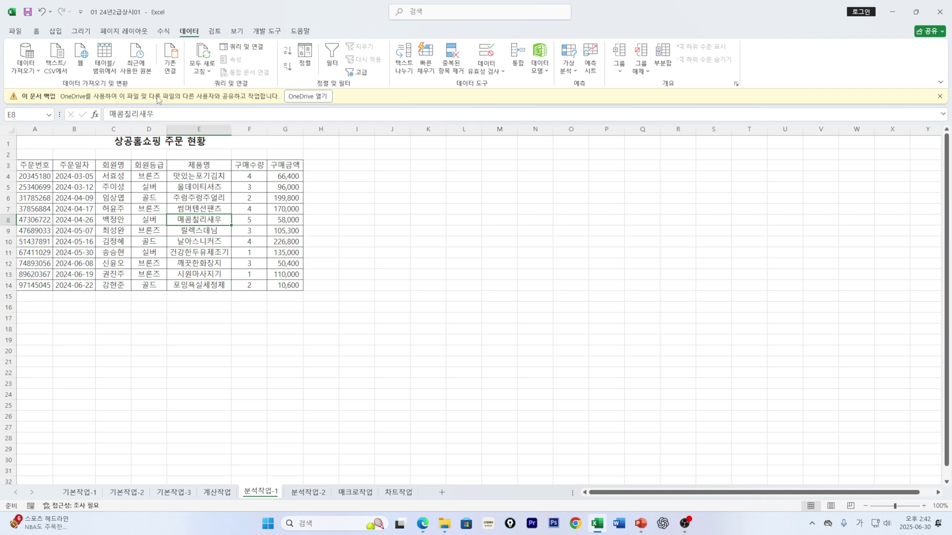
{"action": "left_click", "coordinate": [56, 32]}
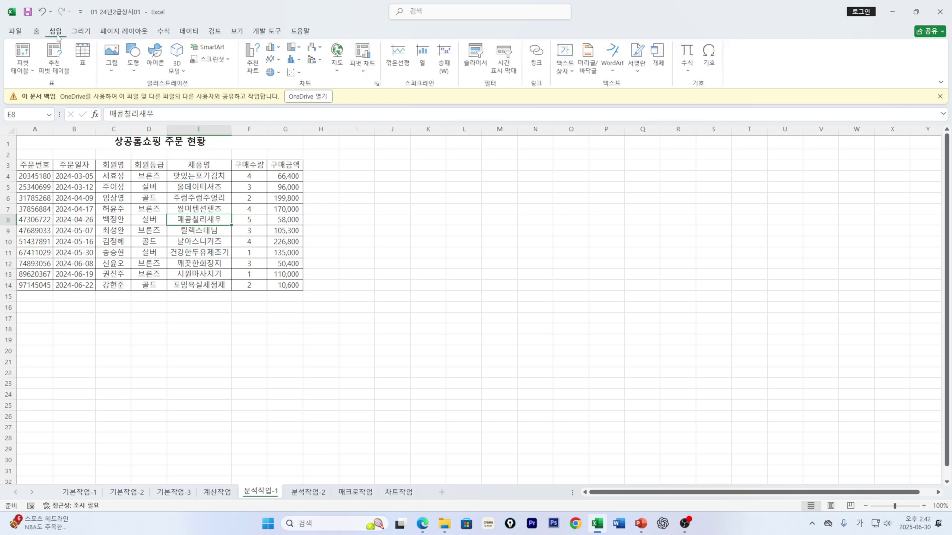
{"action": "left_click", "coordinate": [23, 73]}
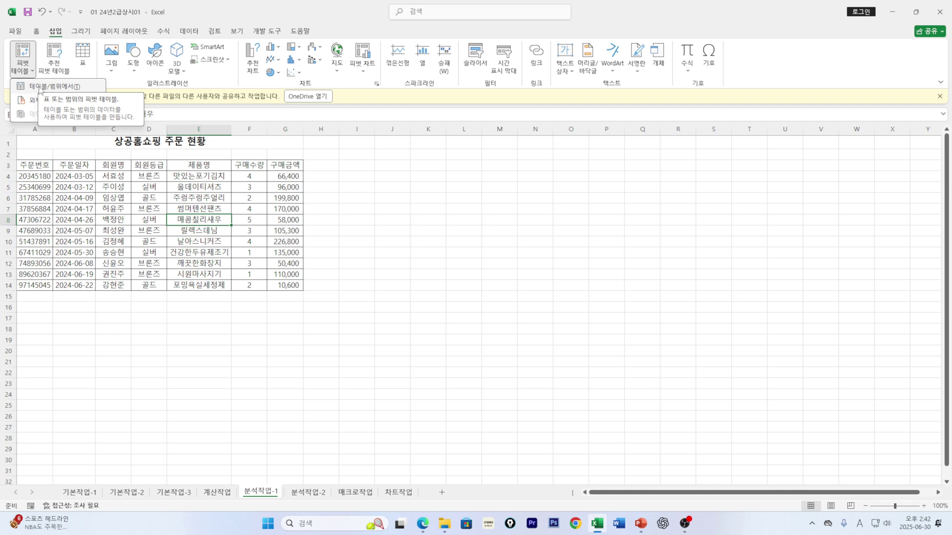
{"action": "left_click", "coordinate": [40, 88]}
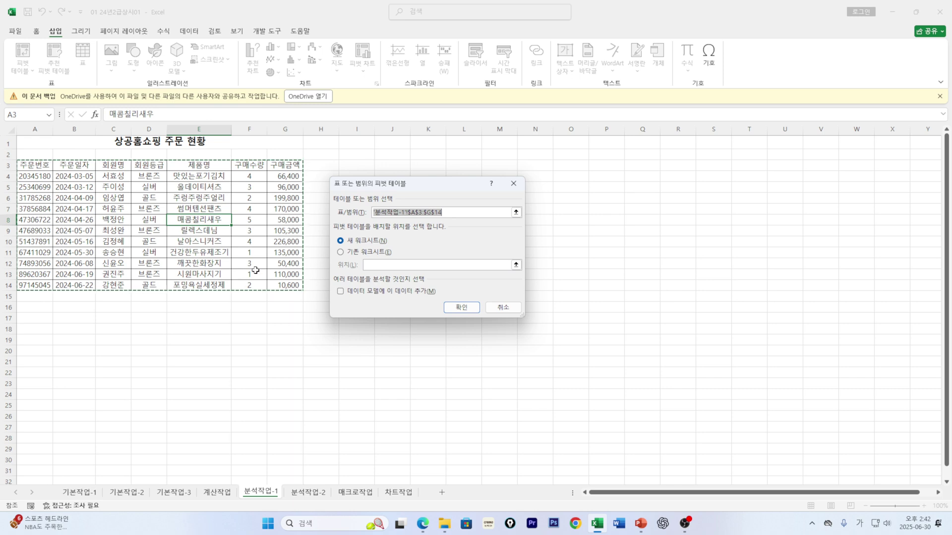
{"action": "left_click", "coordinate": [340, 252]}
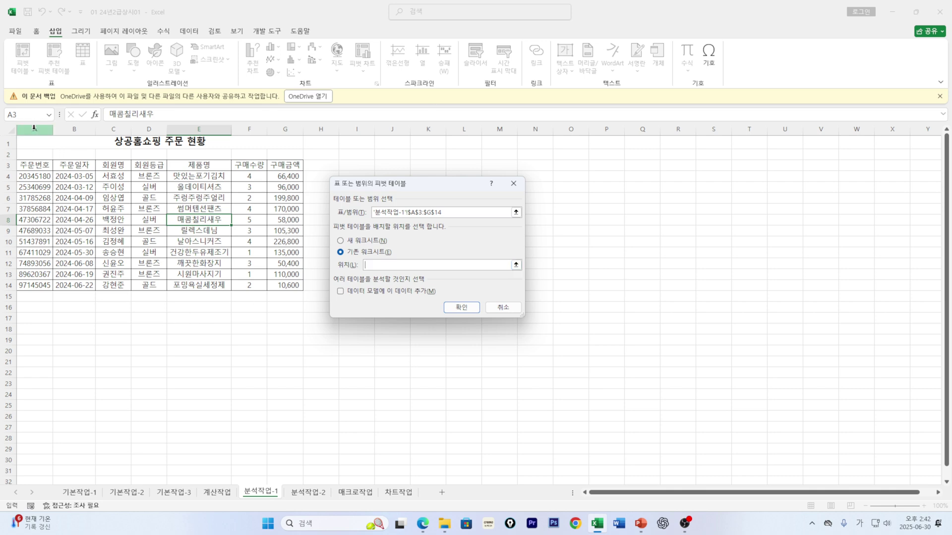
{"action": "left_click", "coordinate": [30, 330]}
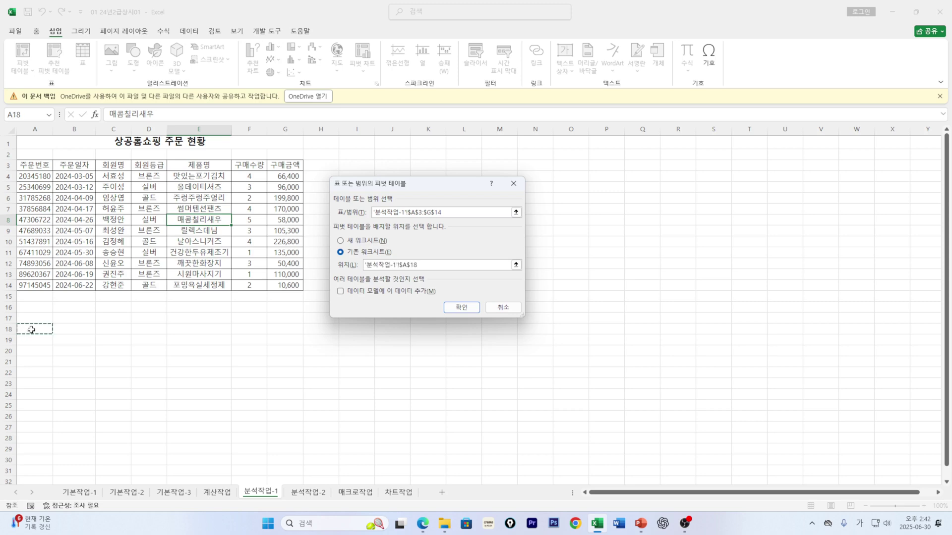
{"action": "left_click", "coordinate": [455, 308]}
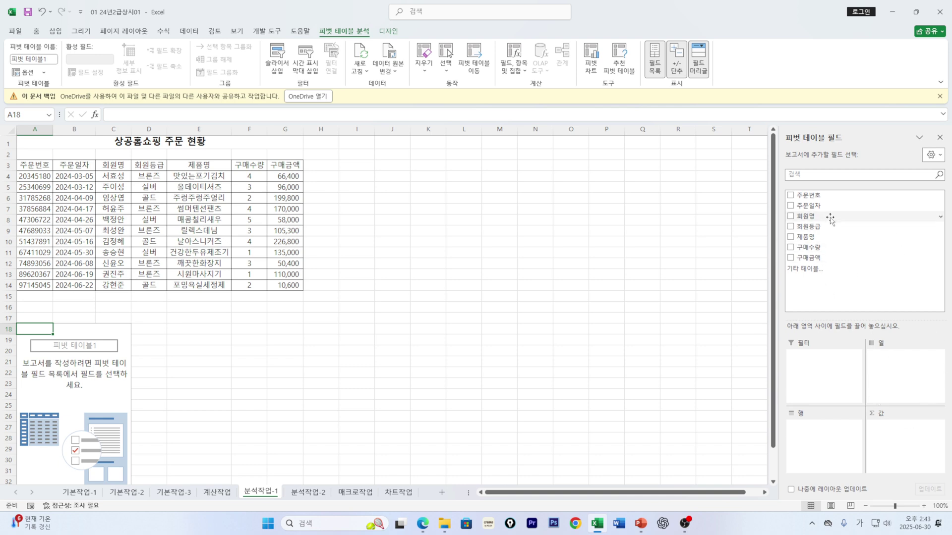
Step: Put 주문일자 in the pivot table's rows, 회원등급 in its columns, and 구매수량 and 구매금액 in its values as sums
{"action": "left_click_drag", "start_coordinate": [818, 205], "coordinate": [799, 419]}
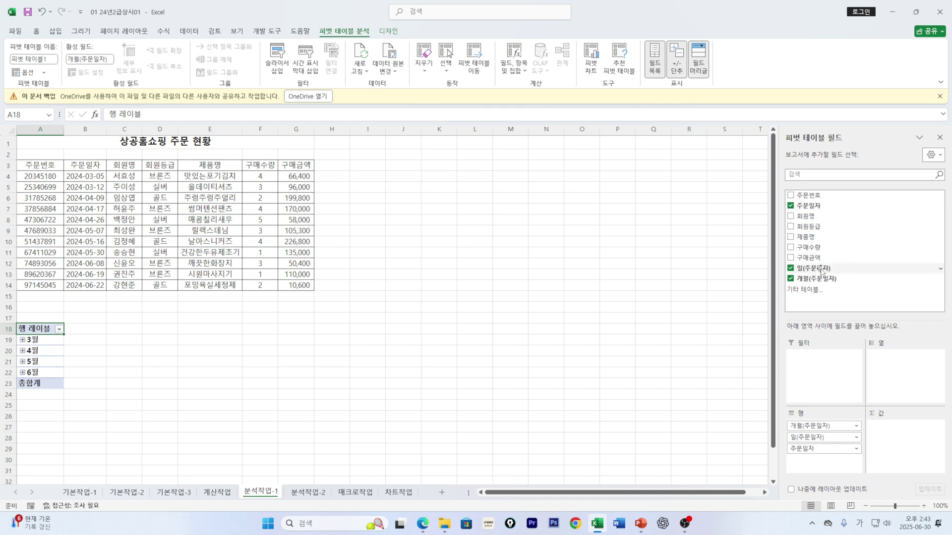
{"action": "left_click_drag", "start_coordinate": [814, 229], "coordinate": [900, 358]}
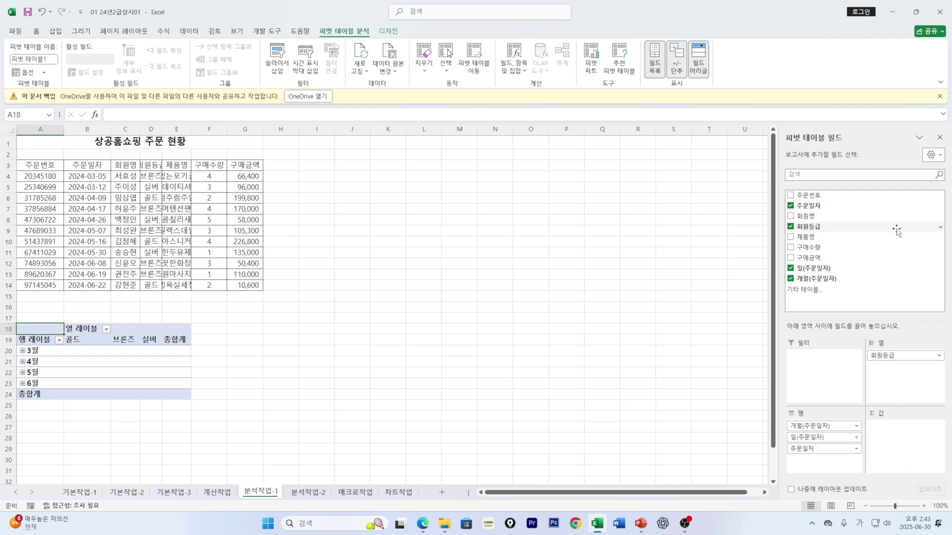
{"action": "left_click_drag", "start_coordinate": [820, 247], "coordinate": [899, 431]}
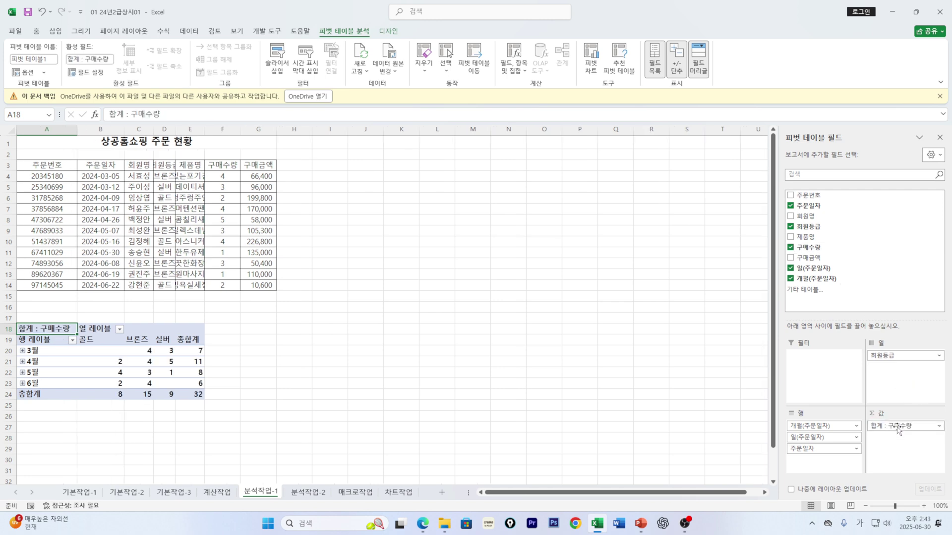
{"action": "left_click_drag", "start_coordinate": [818, 257], "coordinate": [903, 438]}
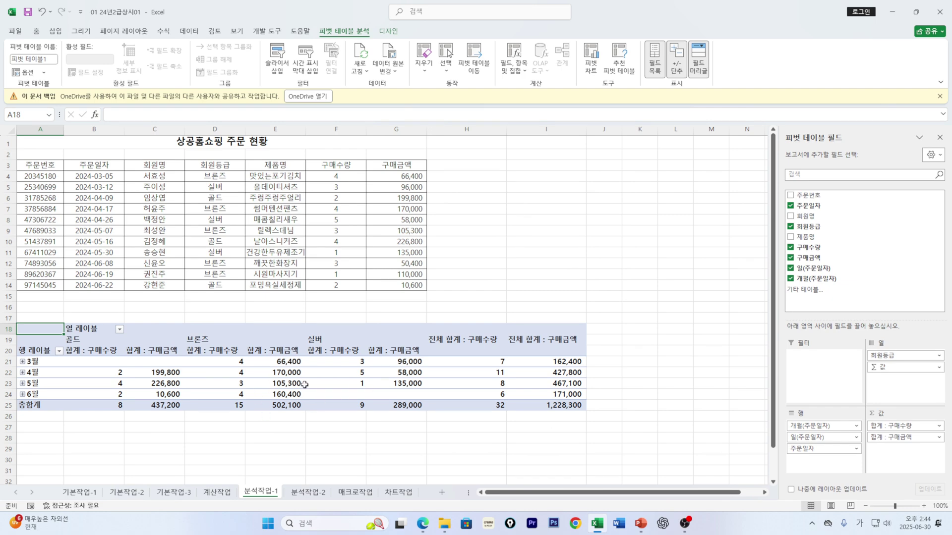
Step: Move the pivot table's Σ 값 field from columns to rows and set the report layout to outline form (개요 형식)
{"action": "mouse_move", "coordinate": [305, 385]}
{"action": "left_click_drag", "start_coordinate": [881, 369], "coordinate": [797, 463]}
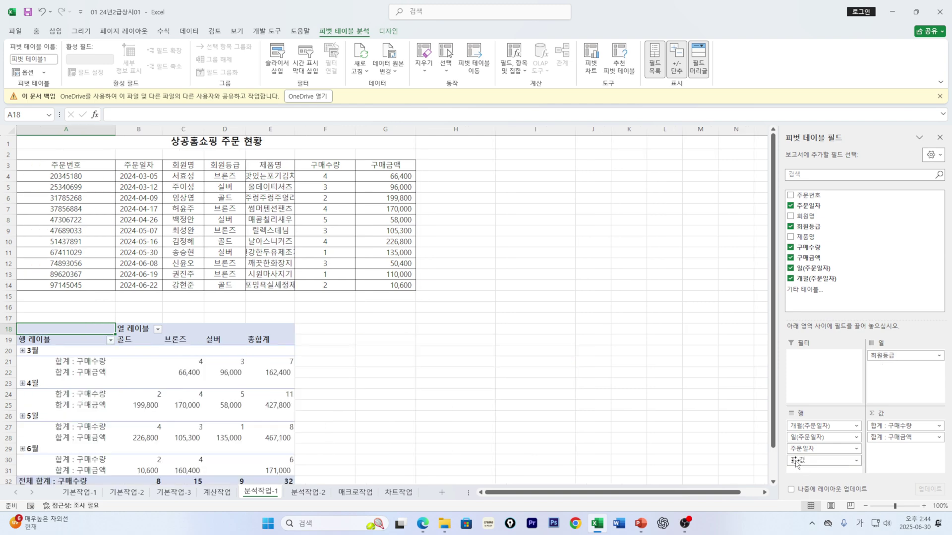
{"action": "scroll", "coordinate": [97, 396], "scroll_direction": "down", "scroll_amount": 3}
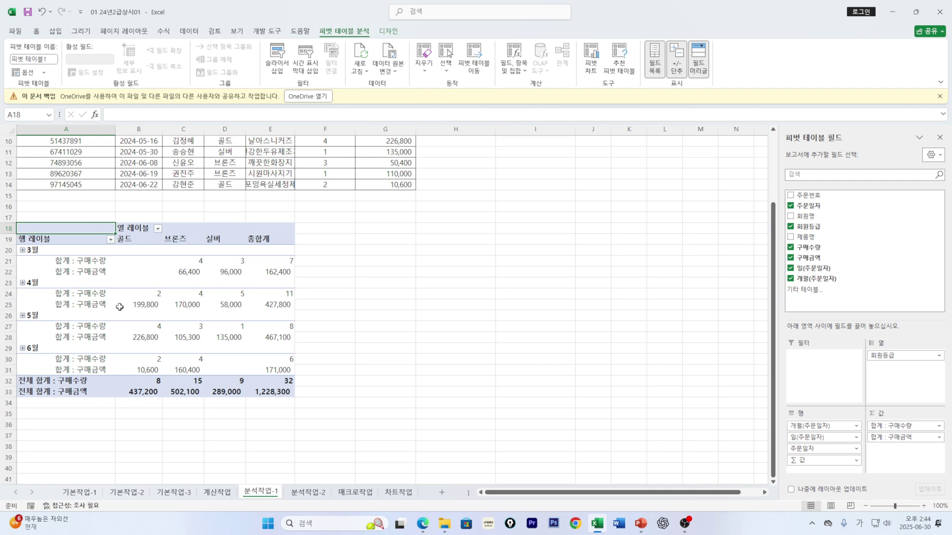
{"action": "mouse_move", "coordinate": [124, 296]}
{"action": "left_click", "coordinate": [389, 31]}
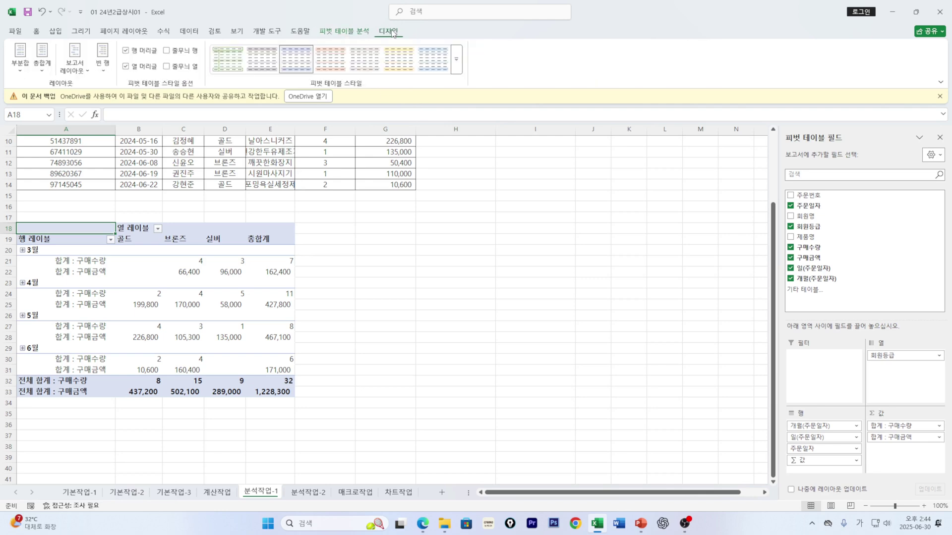
{"action": "left_click", "coordinate": [81, 71]}
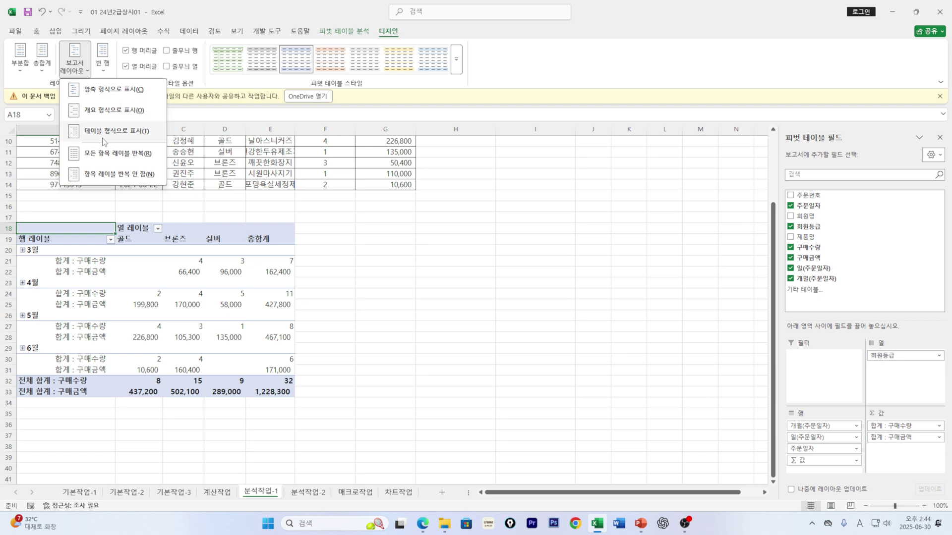
{"action": "left_click", "coordinate": [104, 113]}
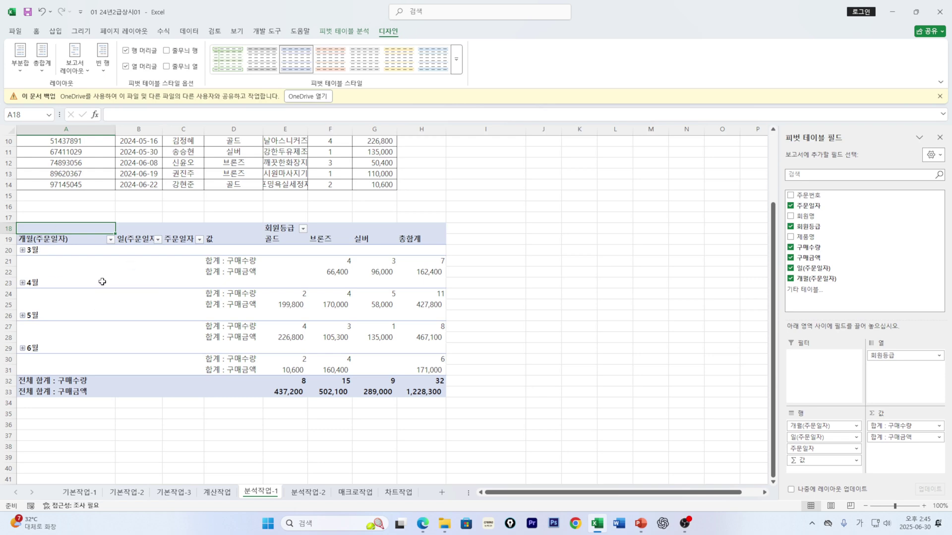
Step: Group the pivot table's 주문일자 field by month (월) only, removing the day (일) grouping
{"action": "left_click", "coordinate": [35, 249]}
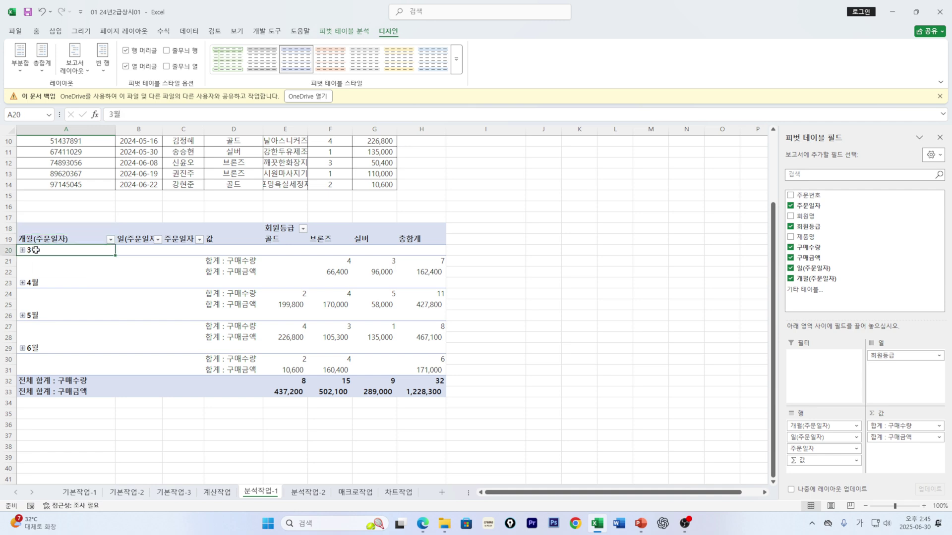
{"action": "left_click_drag", "start_coordinate": [36, 250], "coordinate": [34, 347]}
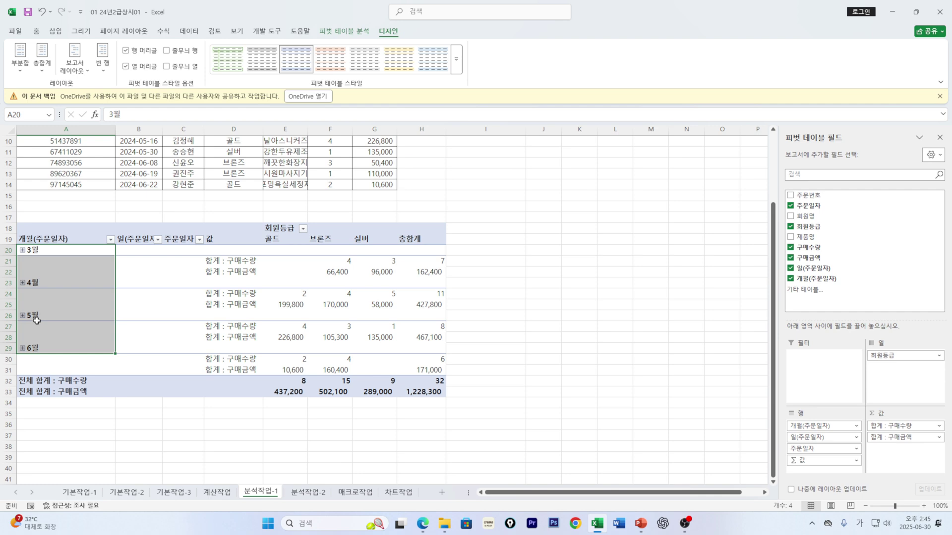
{"action": "left_click", "coordinate": [39, 251]}
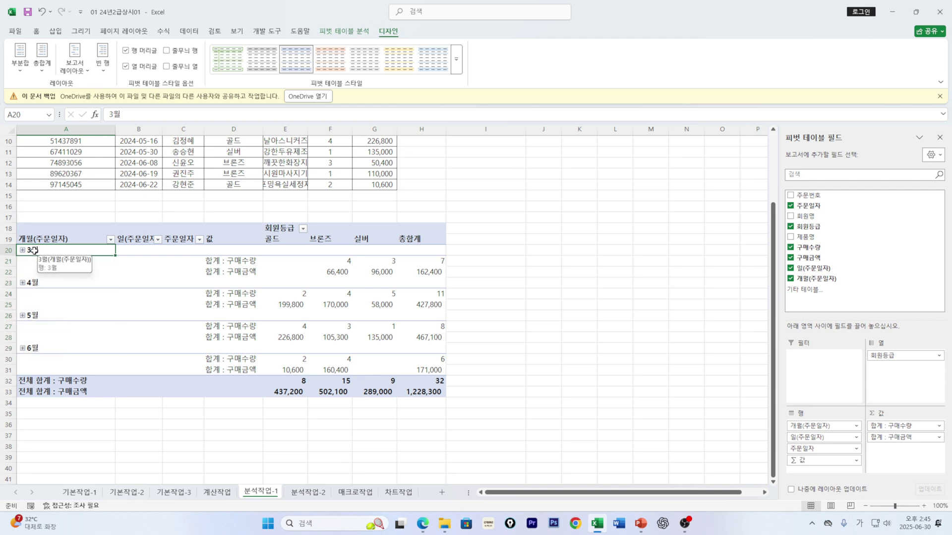
{"action": "right_click", "coordinate": [35, 250]}
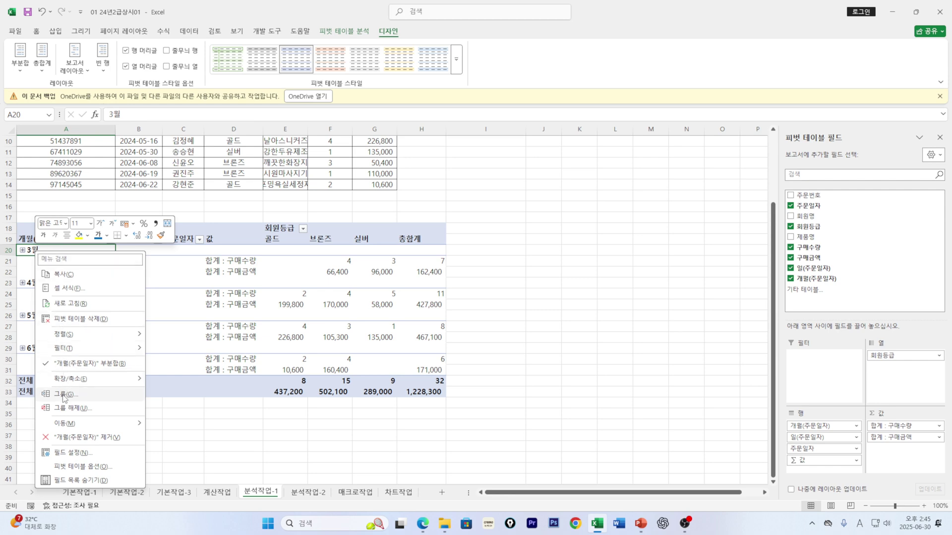
{"action": "left_click", "coordinate": [64, 395]}
{"action": "left_click_drag", "start_coordinate": [49, 308], "coordinate": [209, 273]}
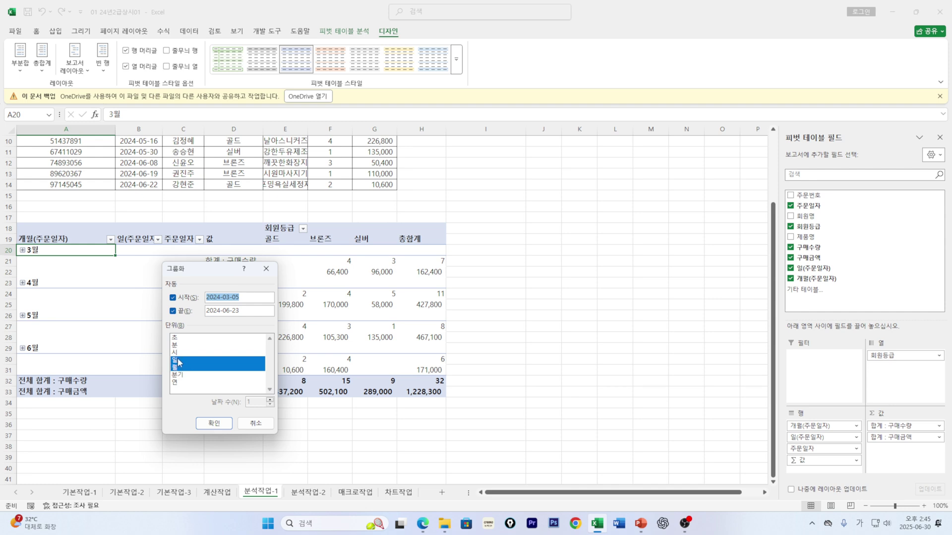
{"action": "left_click", "coordinate": [179, 360]}
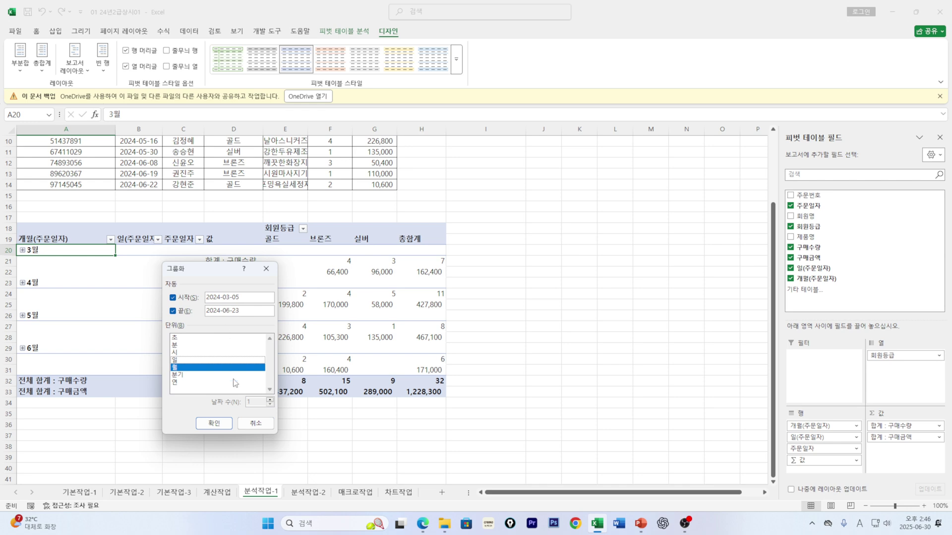
{"action": "left_click", "coordinate": [214, 424]}
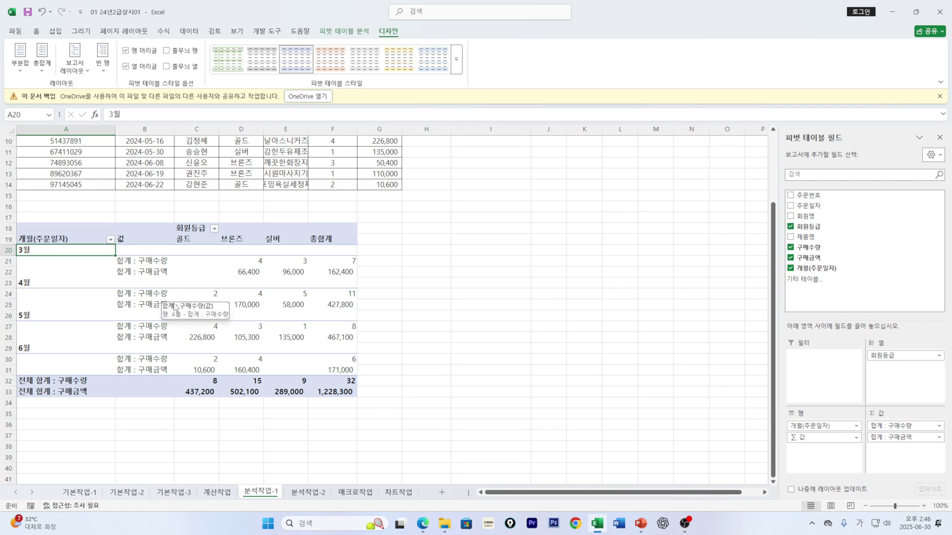
Step: Set the pivot table options to show empty cells as "*"
{"action": "left_click", "coordinate": [206, 271]}
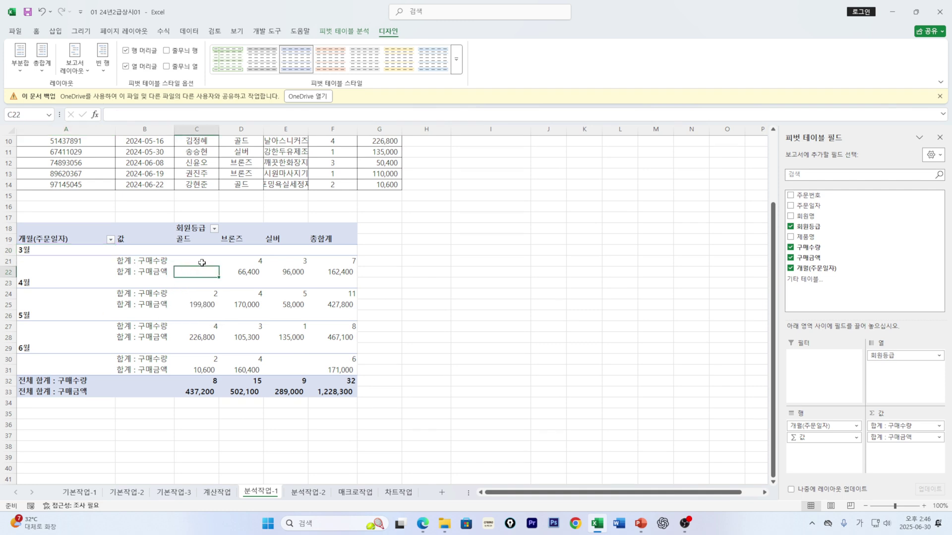
{"action": "left_click", "coordinate": [293, 362]}
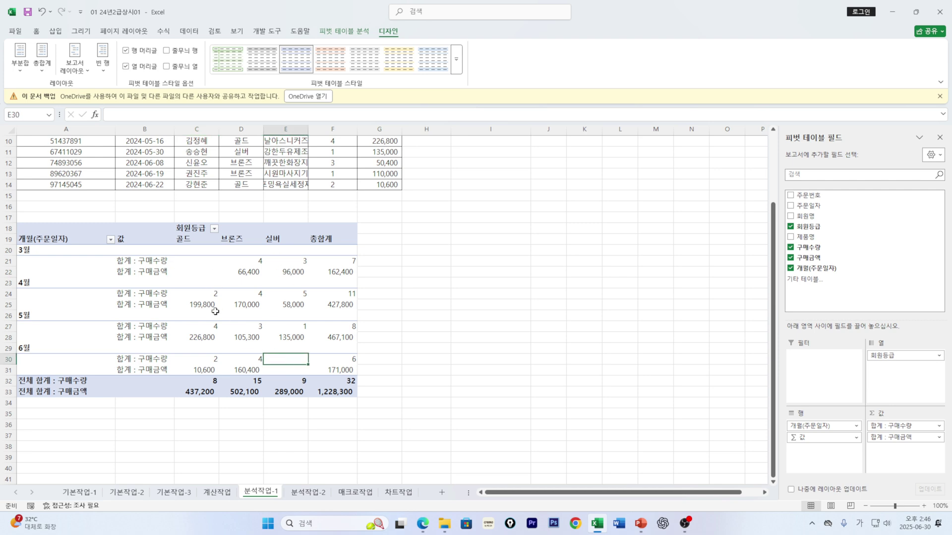
{"action": "left_click", "coordinate": [186, 271]}
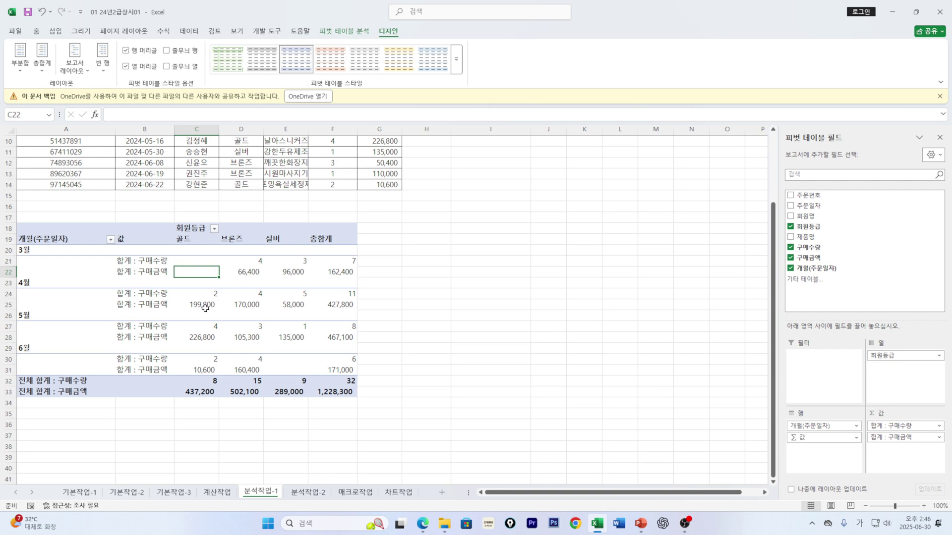
{"action": "right_click", "coordinate": [197, 274]}
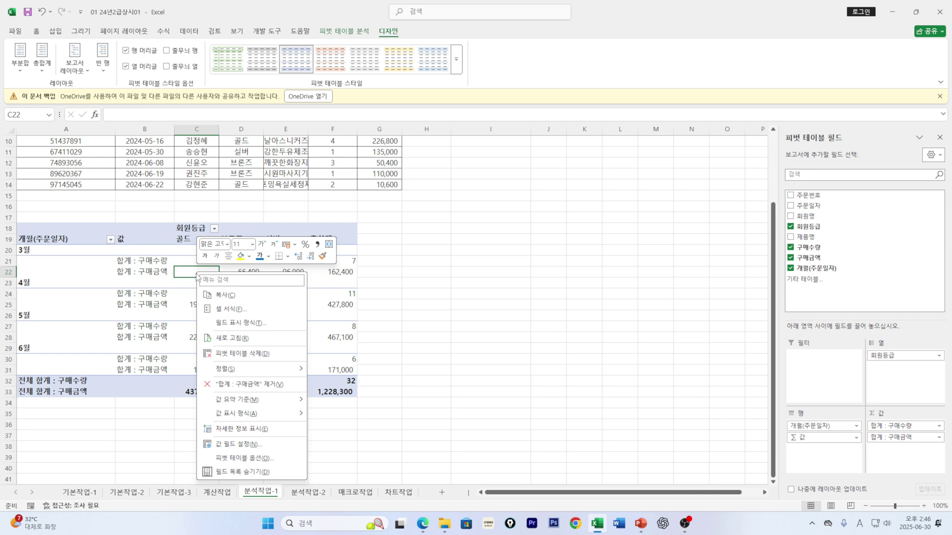
{"action": "left_click", "coordinate": [256, 463]}
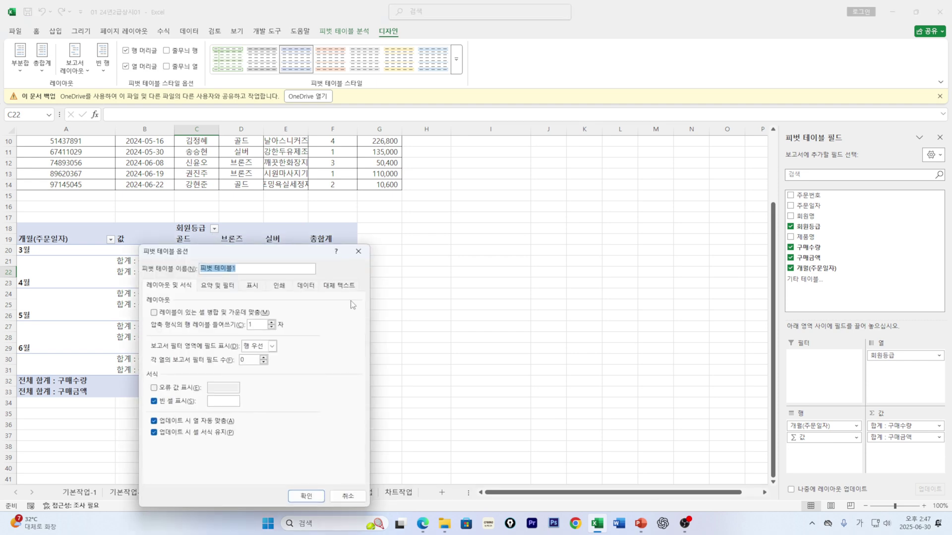
{"action": "left_click_drag", "start_coordinate": [274, 253], "coordinate": [501, 213]}
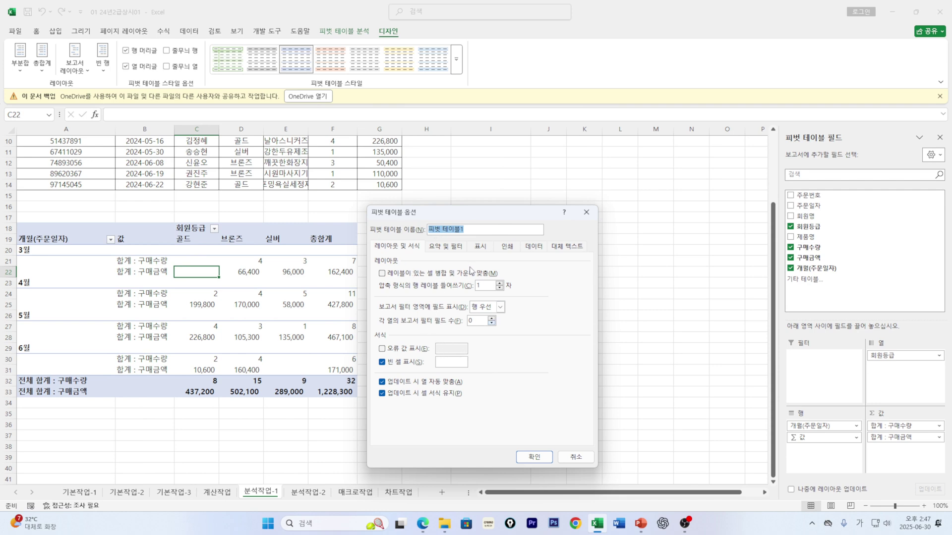
{"action": "left_click", "coordinate": [486, 248]}
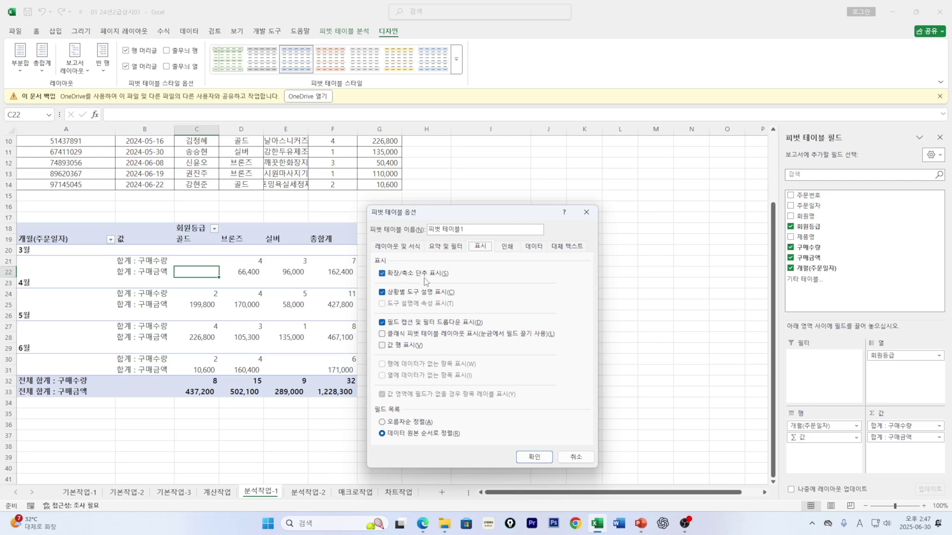
{"action": "left_click", "coordinate": [404, 250]}
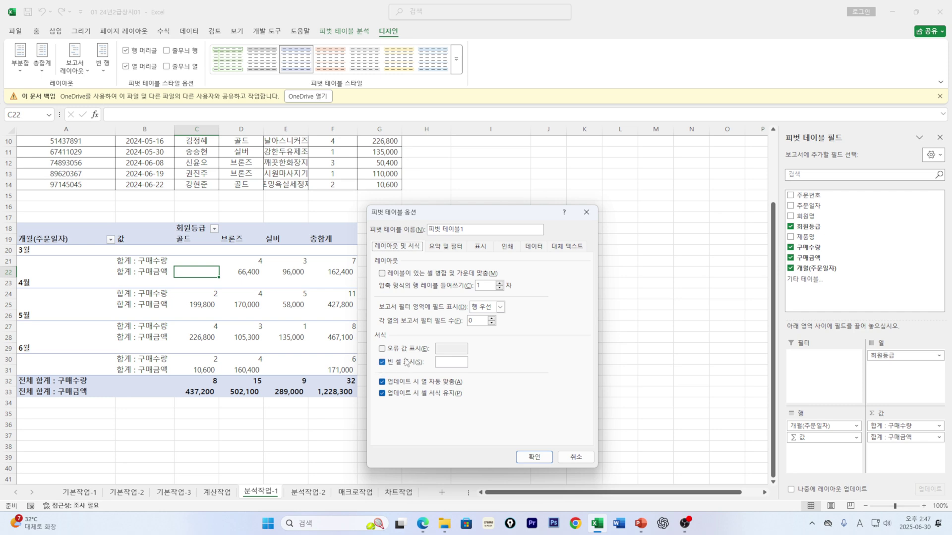
{"action": "key", "text": "Hangul"}
{"action": "left_click", "coordinate": [525, 457]}
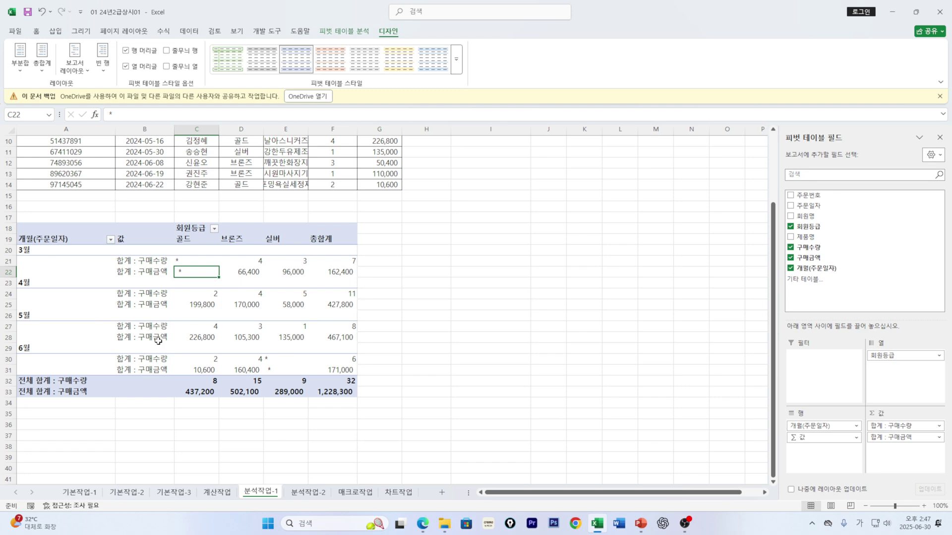
Step: Review the pivot table's month groups, value rows and empty-cell markers against the source order table
{"action": "scroll", "coordinate": [235, 205], "scroll_direction": "up", "scroll_amount": 3}
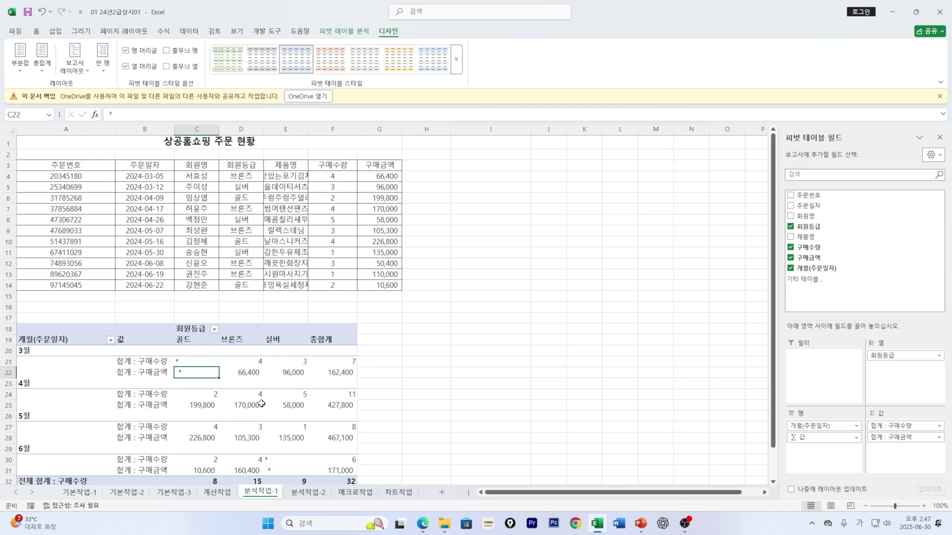
{"action": "scroll", "coordinate": [178, 386], "scroll_direction": "down", "scroll_amount": 3}
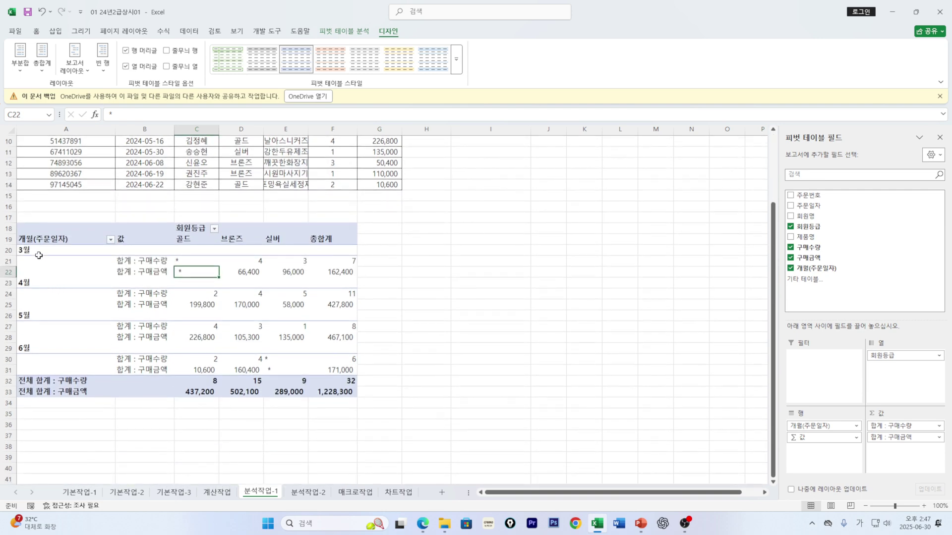
{"action": "left_click", "coordinate": [160, 272]}
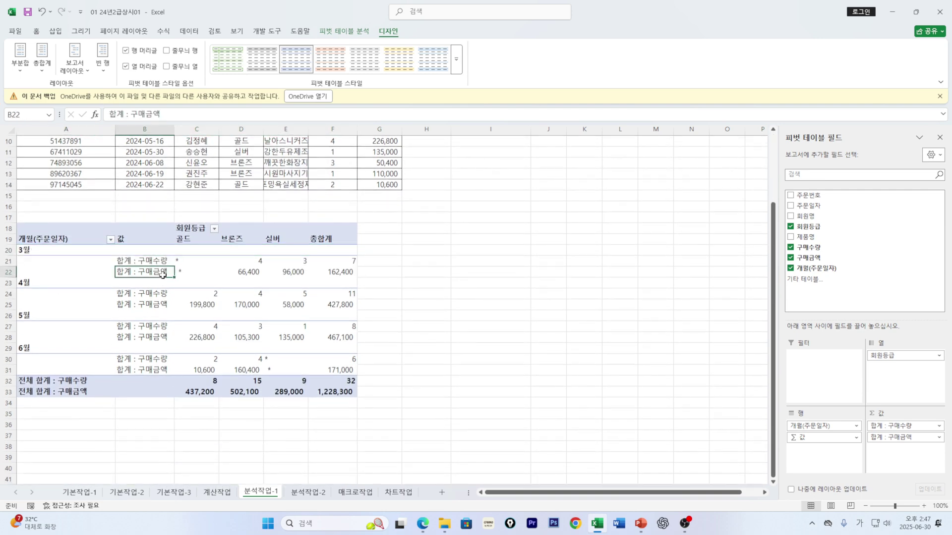
{"action": "left_click", "coordinate": [274, 271]}
{"action": "left_click", "coordinate": [196, 305]}
{"action": "left_click", "coordinate": [148, 337]}
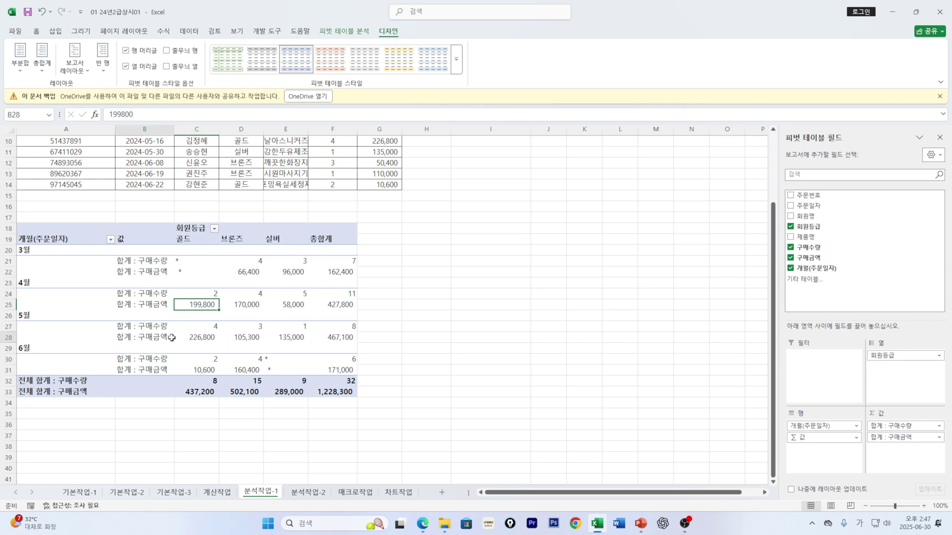
{"action": "left_click", "coordinate": [292, 316]}
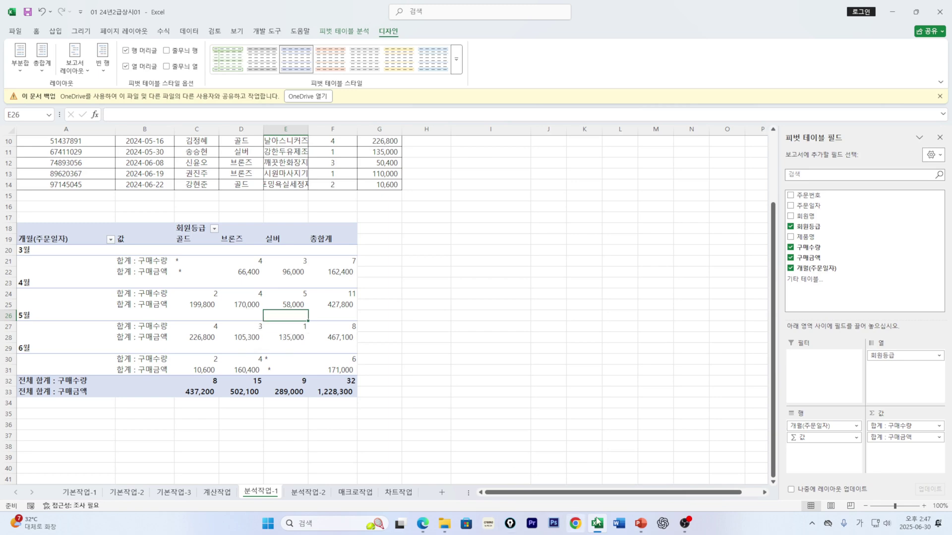
Step: Read the 분석작업-2 consolidation question in PowerPoint, then return to Excel and open the 분석작업-2 sheet
{"action": "left_click", "coordinate": [640, 526]}
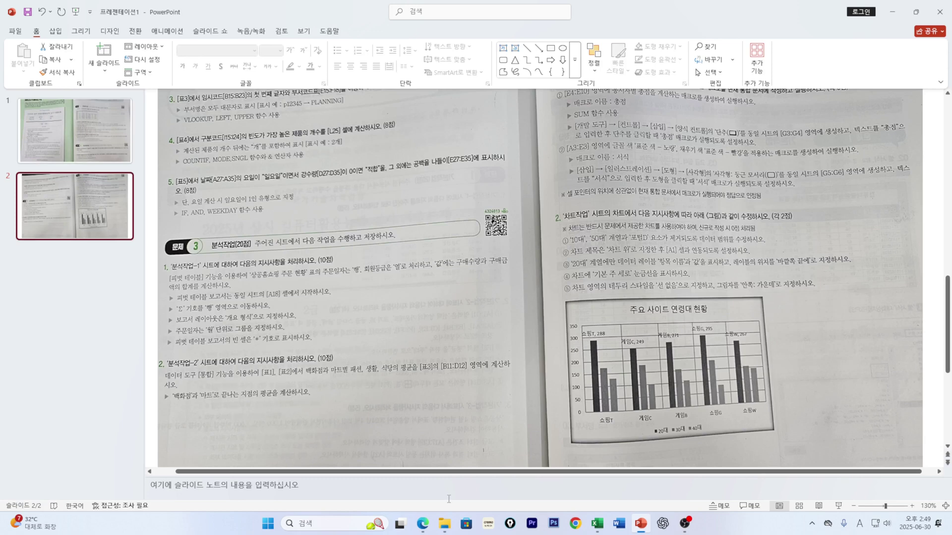
{"action": "mouse_move", "coordinate": [597, 524]}
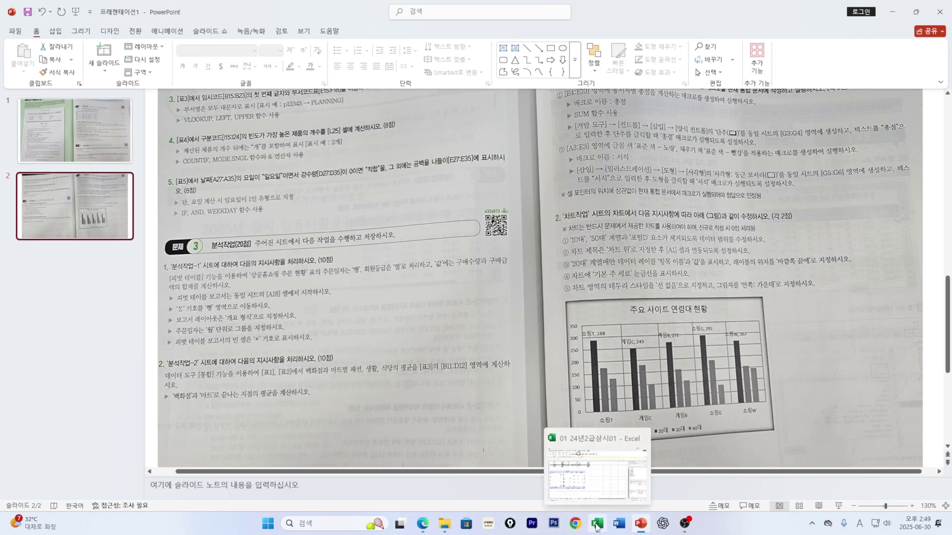
{"action": "left_click", "coordinate": [597, 498]}
{"action": "left_click", "coordinate": [311, 495]}
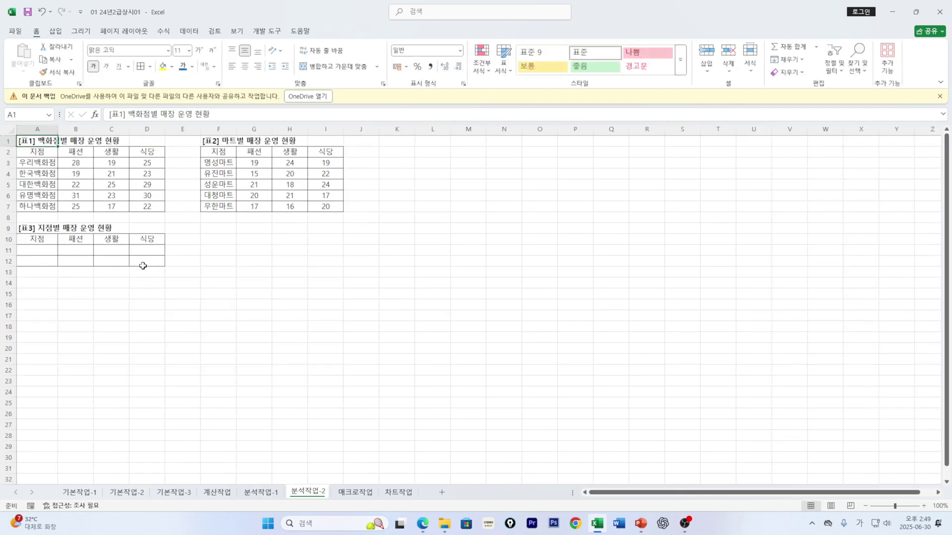
Step: Enter the wildcard characters "*" in F11 and "?" in F12 of the 분석작업-2 sheet
{"action": "left_click", "coordinate": [220, 250]}
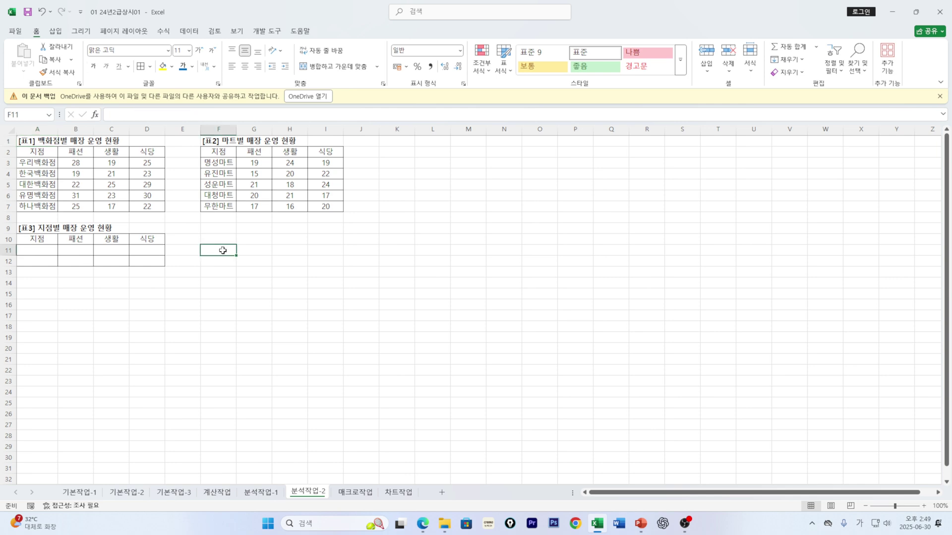
{"action": "type", "text": "*"}
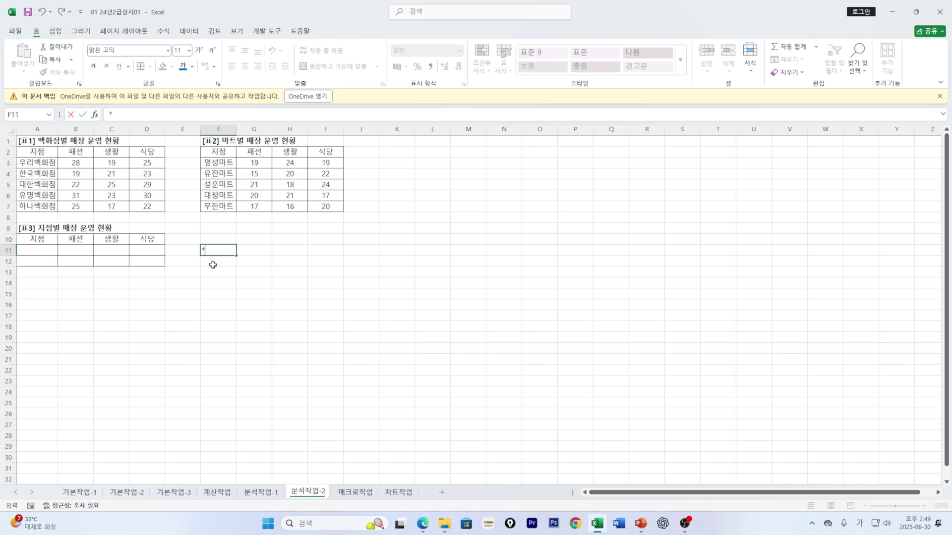
{"action": "key", "text": "Return"}
{"action": "type", "text": "?"}
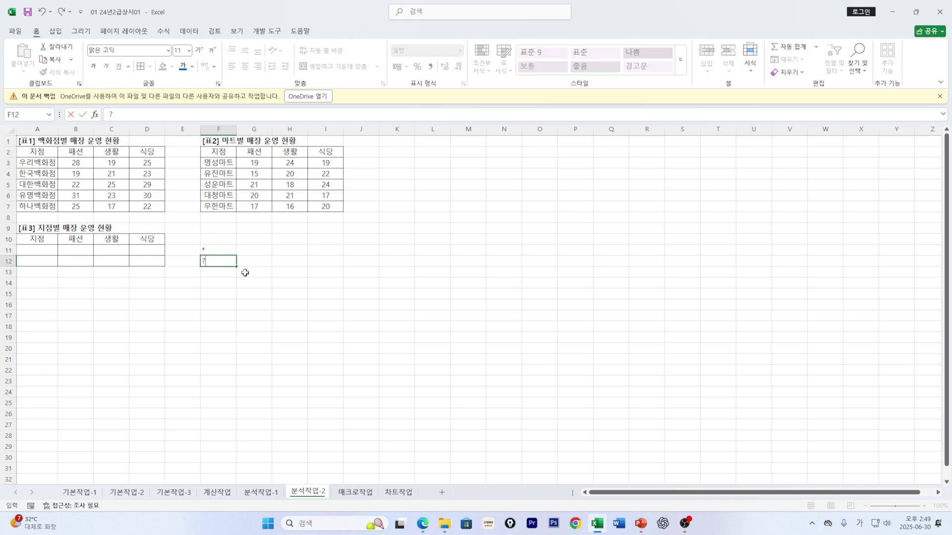
{"action": "left_click", "coordinate": [268, 317]}
{"action": "left_click_drag", "start_coordinate": [205, 249], "coordinate": [221, 265]}
{"action": "left_click", "coordinate": [214, 310]}
{"action": "left_click", "coordinate": [209, 252]}
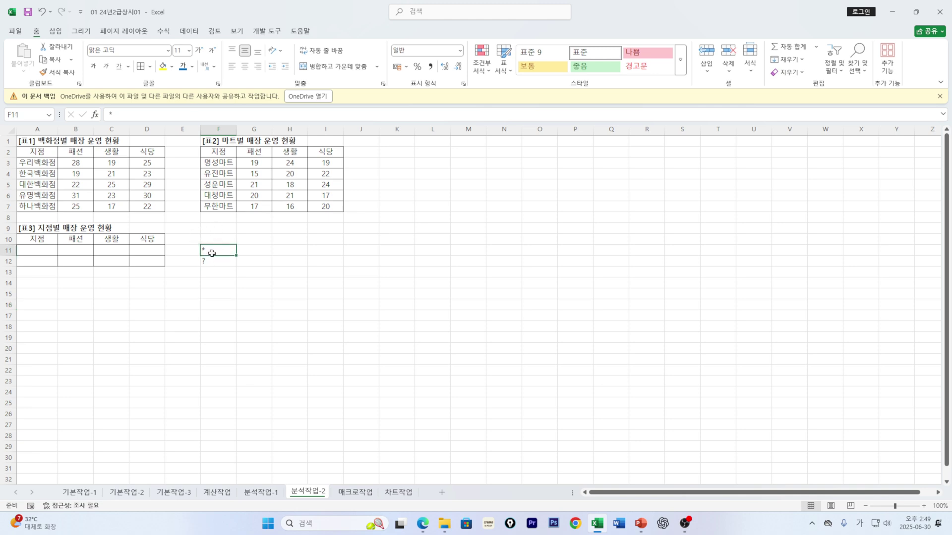
Step: Describe the * wildcard in G11 with the text "모든문자대응하는 기호"
{"action": "left_click", "coordinate": [250, 250]}
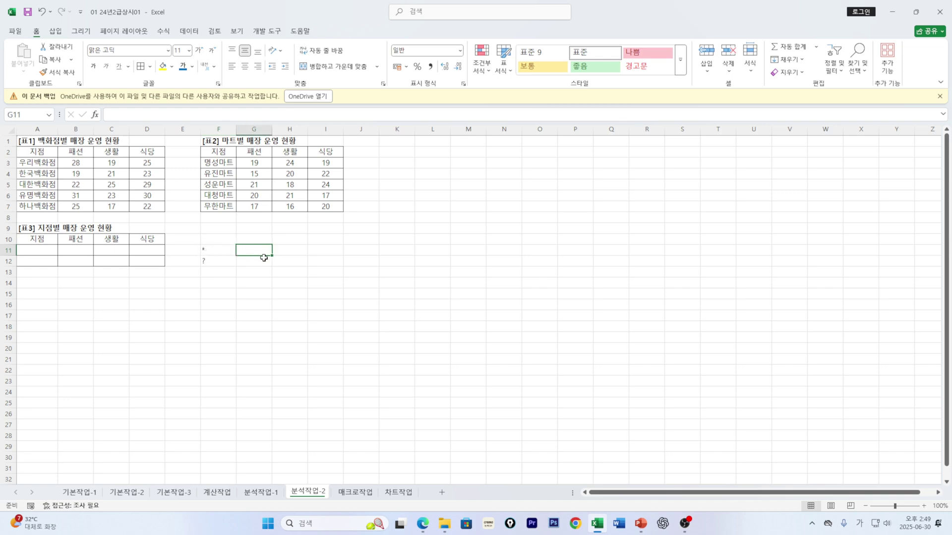
{"action": "type", "text": "모든문"}
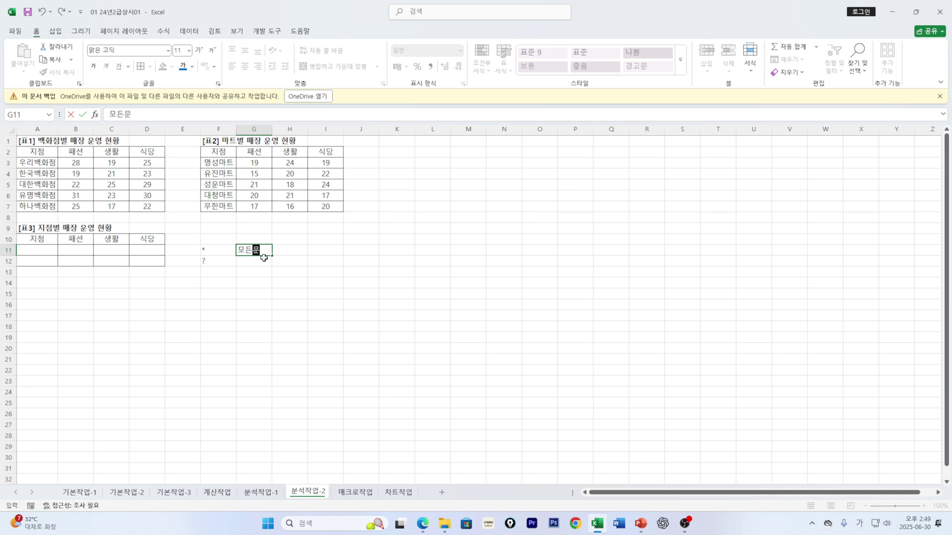
{"action": "type", "text": "자"}
{"action": "type", "text": "대은"}
{"action": "type", "text": "ㅇ"}
{"action": "key", "text": "BackSpace"}
{"action": "key", "text": "BackSpace"}
{"action": "key", "text": "BackSpace"}
{"action": "type", "text": "응하는 기"}
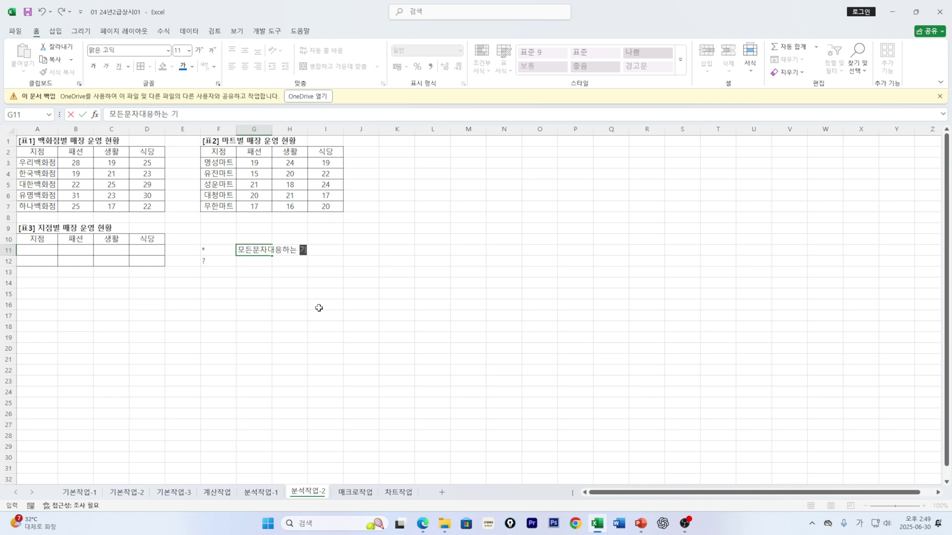
{"action": "type", "text": "호"}
{"action": "left_click", "coordinate": [268, 301]}
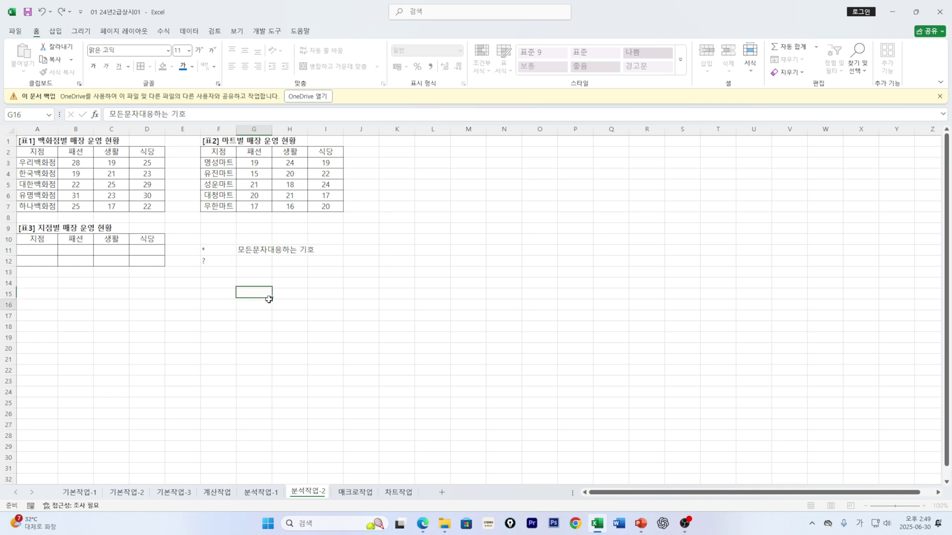
Step: Describe the ? wildcard in G12 with the text "한문자에 대응하는 기호"
{"action": "left_click", "coordinate": [250, 262]}
{"action": "type", "text": "한"}
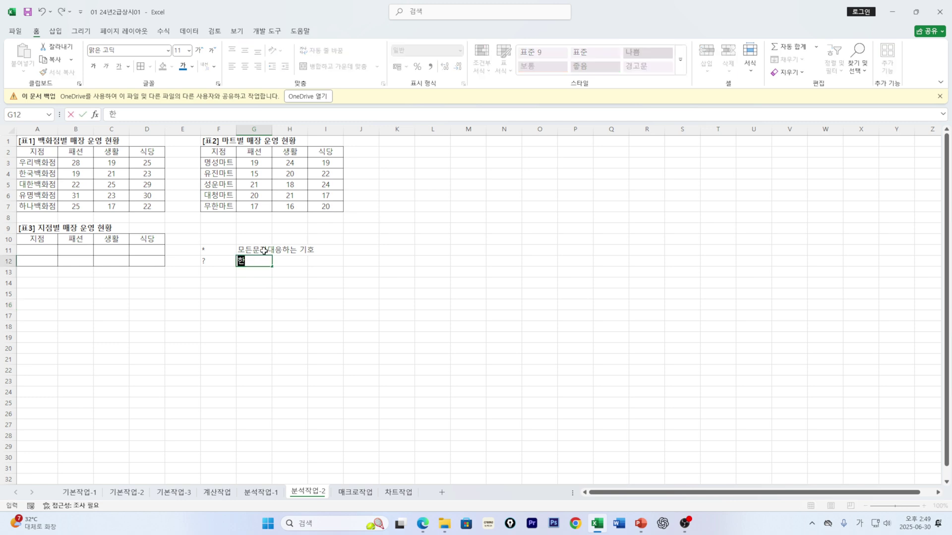
{"action": "type", "text": "문장에 "}
{"action": "type", "text": "응하는 기호"}
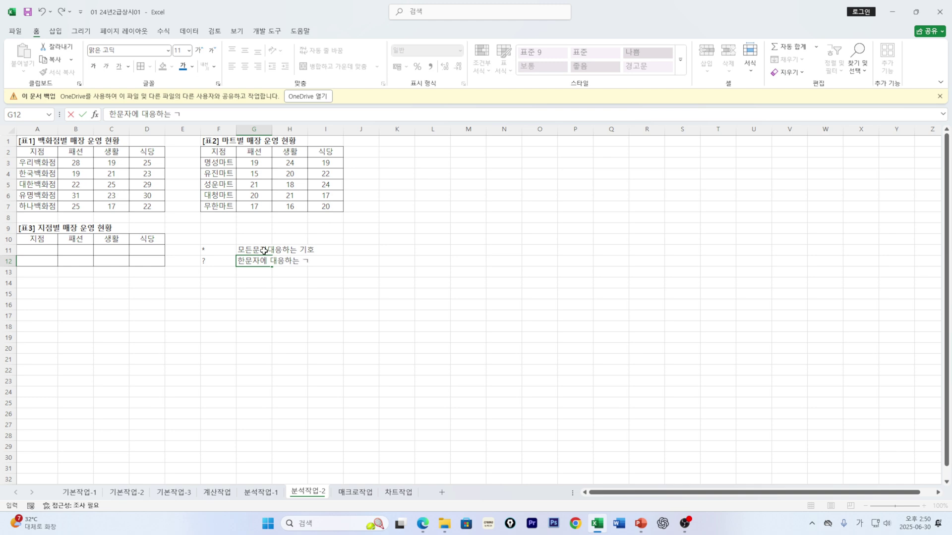
{"action": "left_click", "coordinate": [270, 314]}
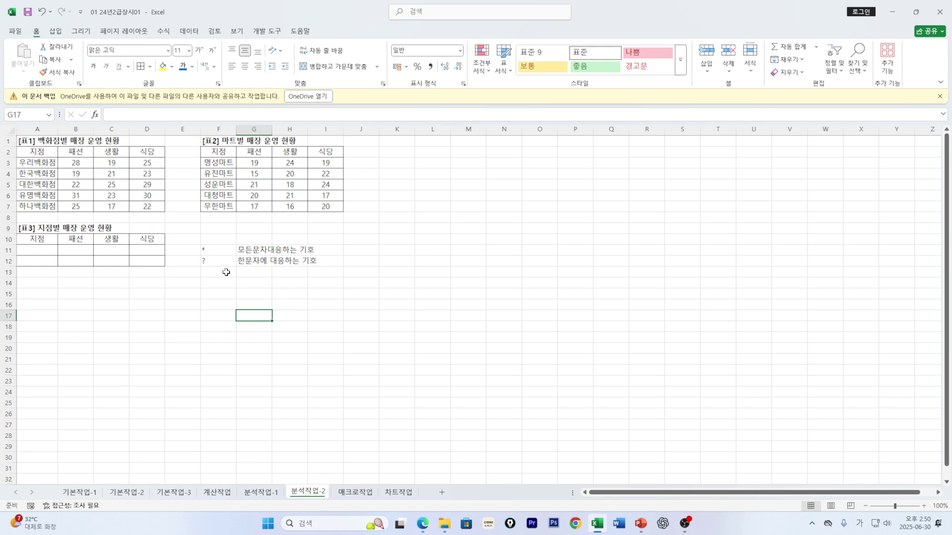
Step: Review the wildcard notes in F11:G12 against the store names in A3:A7 of 표1
{"action": "left_click_drag", "start_coordinate": [206, 250], "coordinate": [338, 261]}
{"action": "left_click", "coordinate": [284, 295]}
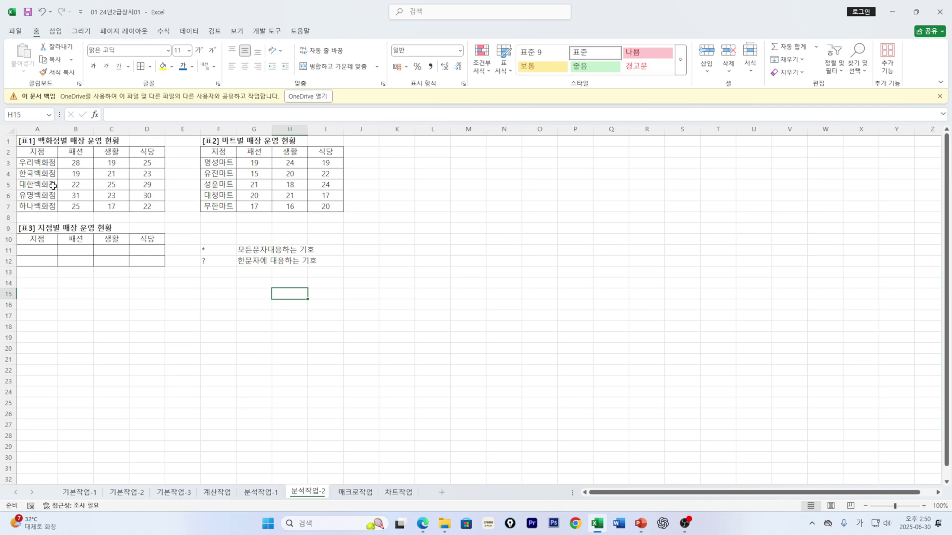
{"action": "left_click_drag", "start_coordinate": [47, 163], "coordinate": [47, 206]}
{"action": "left_click", "coordinate": [21, 161]}
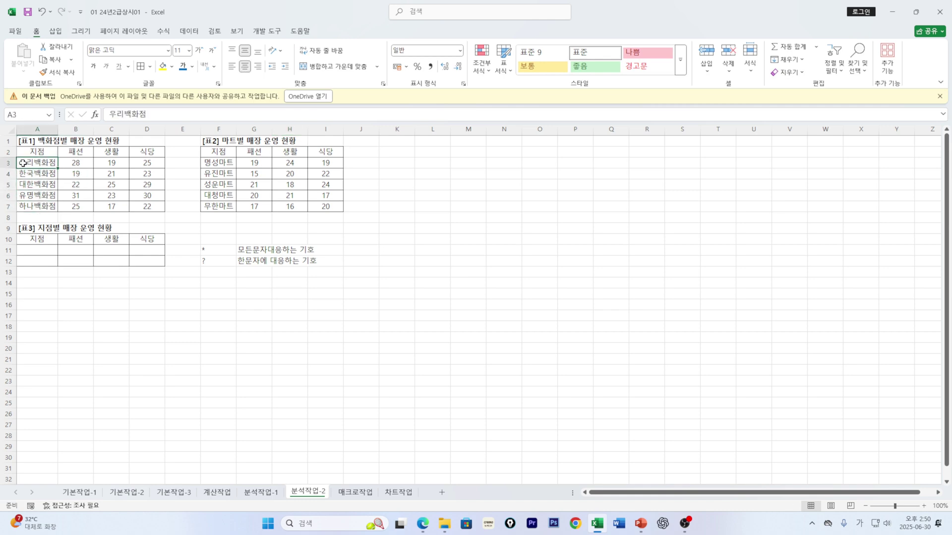
{"action": "left_click", "coordinate": [24, 174]}
{"action": "left_click", "coordinate": [24, 183]}
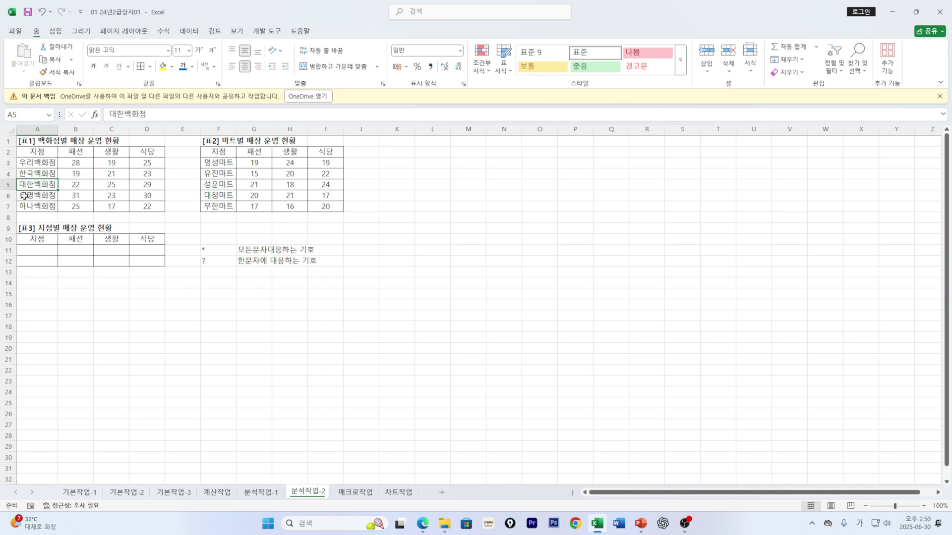
{"action": "left_click", "coordinate": [24, 196]}
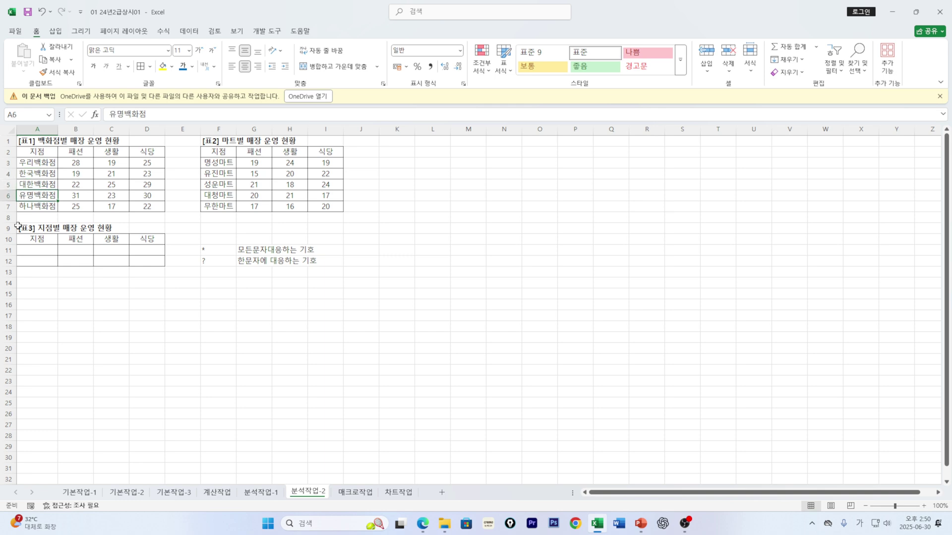
{"action": "left_click", "coordinate": [41, 251]}
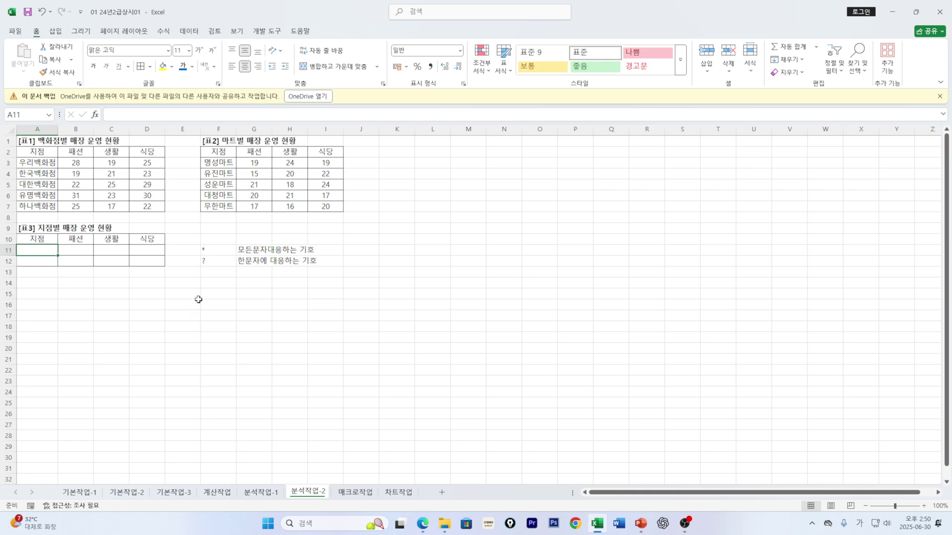
{"action": "left_click", "coordinate": [212, 280]}
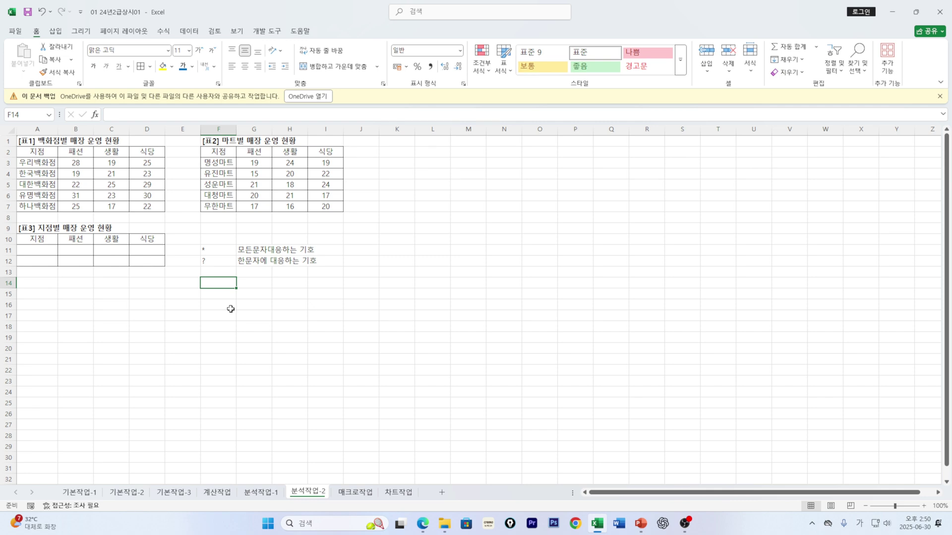
Step: Enter the wildcard labels "*백화점" in A11 and "*마트" in A12 of 표3
{"action": "left_click", "coordinate": [45, 250]}
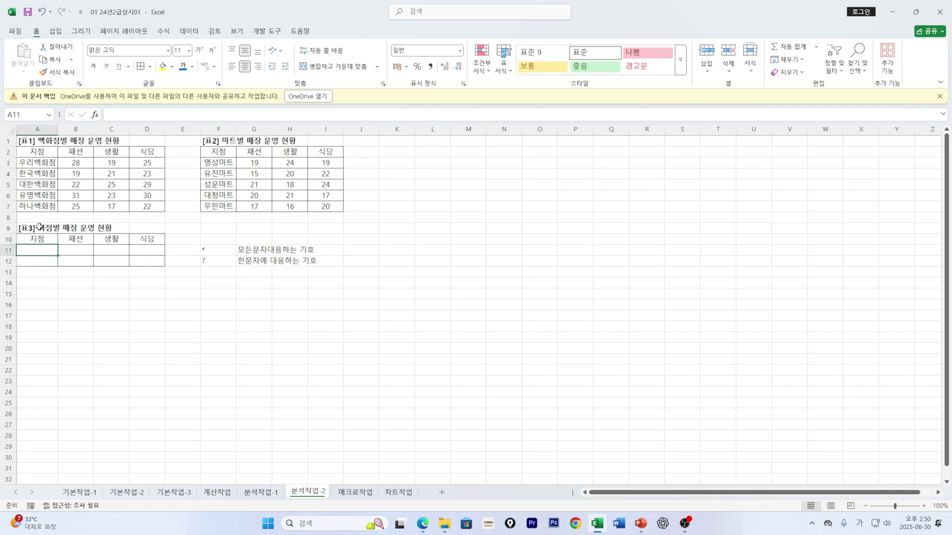
{"action": "type", "text": "*"}
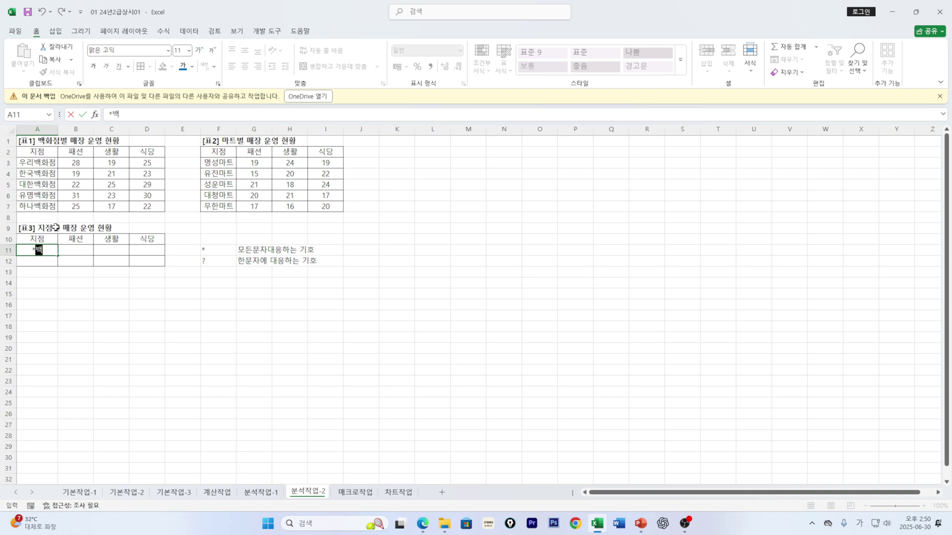
{"action": "type", "text": "ㅓ"}
{"action": "left_click", "coordinate": [38, 261]}
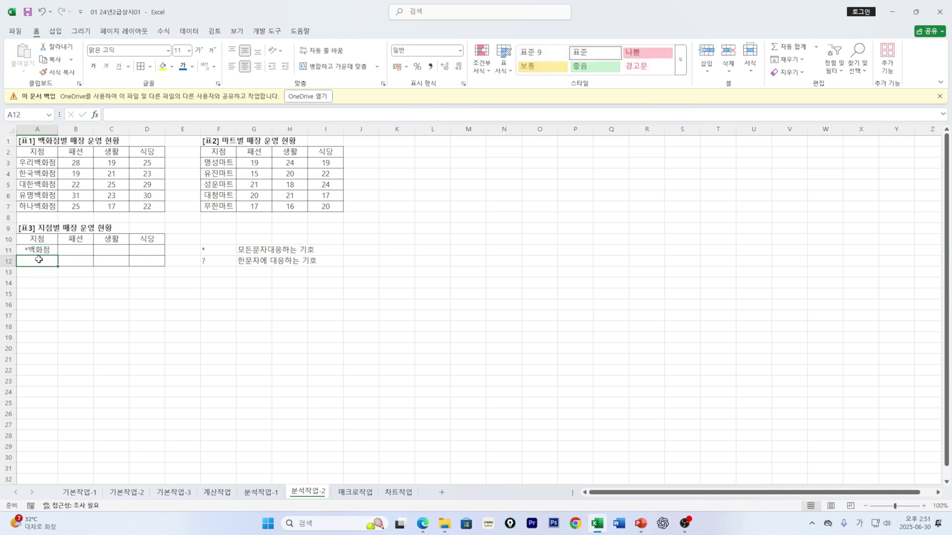
{"action": "type", "text": "*"}
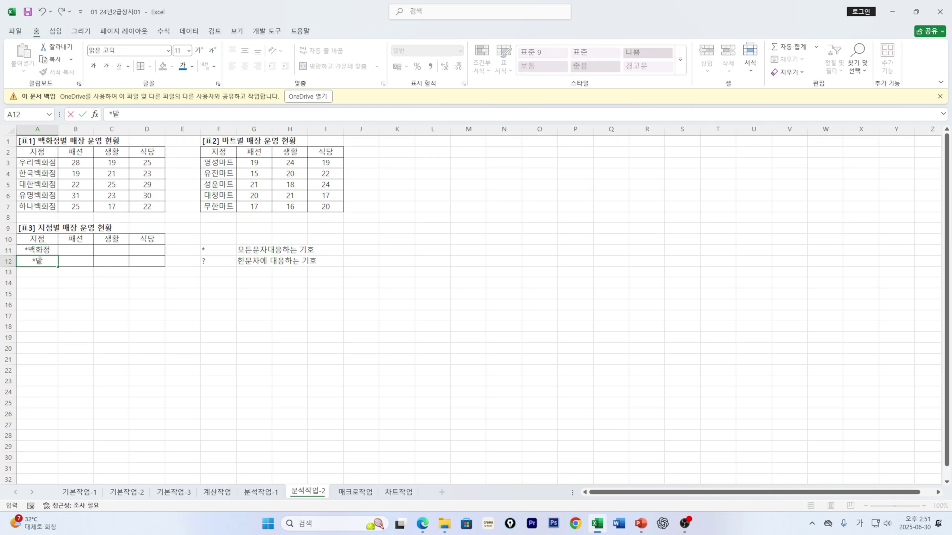
{"action": "type", "text": "마트"}
Step: Add an example pattern "백화점*" in A14 and describe it in B14 as "시작하는"
{"action": "left_click", "coordinate": [32, 283]}
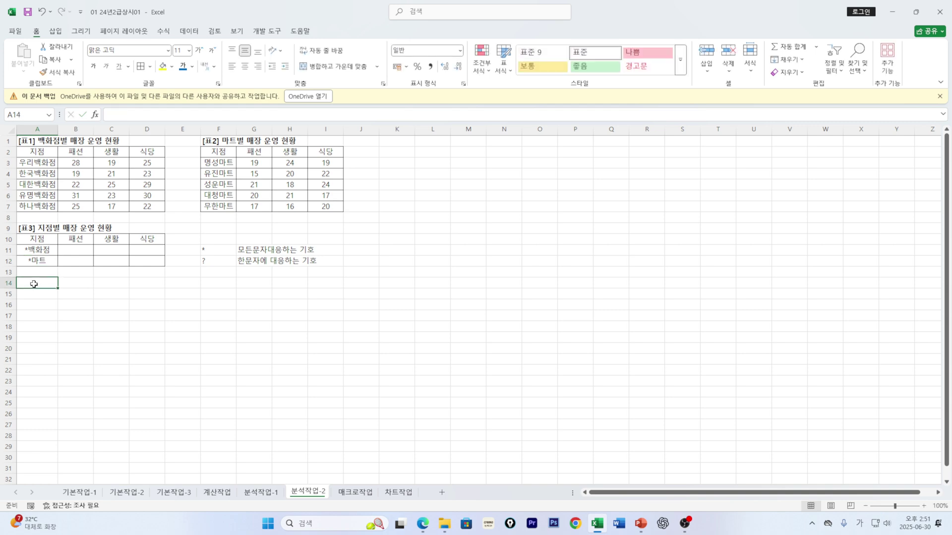
{"action": "type", "text": "배"}
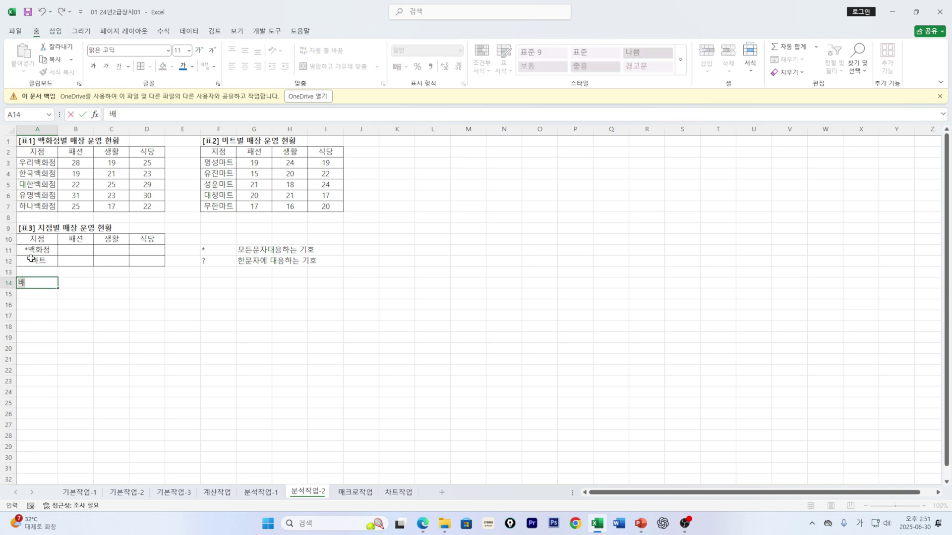
{"action": "type", "text": "ㄹ"}
{"action": "key", "text": "BackSpace"}
{"action": "type", "text": "ㄱ화점"}
{"action": "type", "text": "*"}
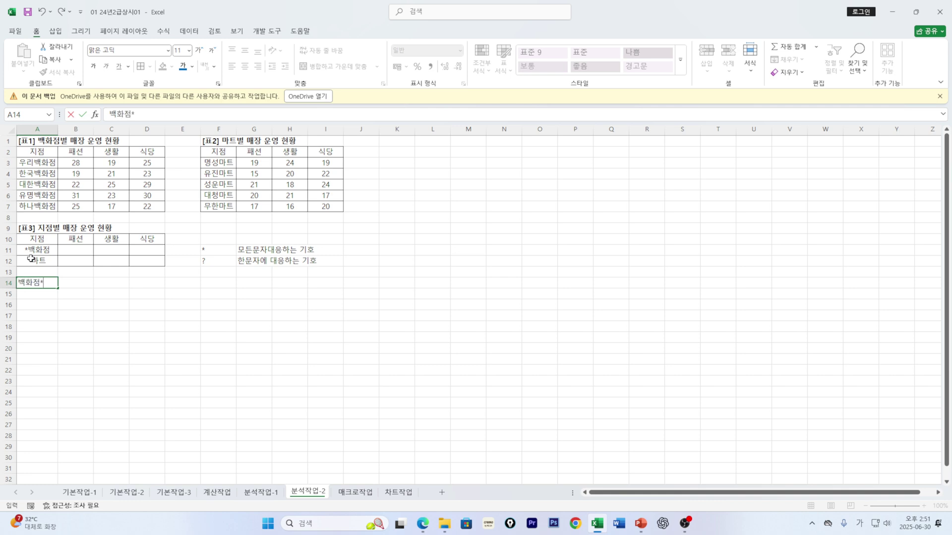
{"action": "left_click", "coordinate": [9, 337]}
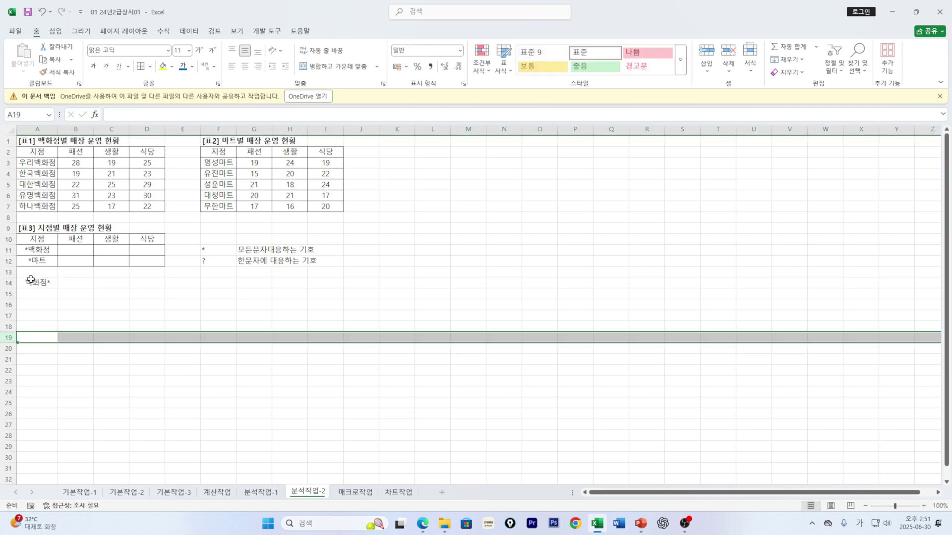
{"action": "left_click", "coordinate": [70, 284]}
{"action": "type", "text": "시작하는"}
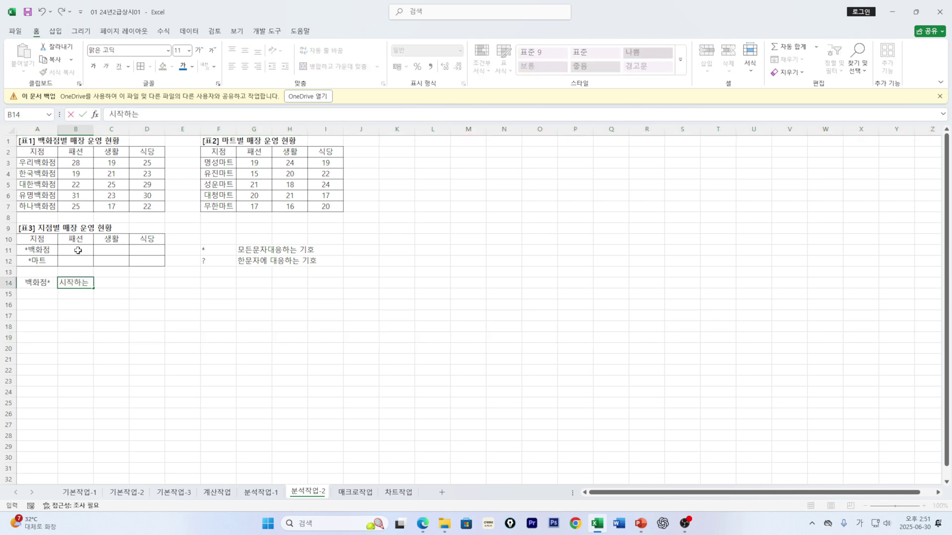
Step: Describe the *백화점 pattern in B11 with the text "끝나는"
{"action": "left_click", "coordinate": [79, 250]}
{"action": "type", "text": "끝난"}
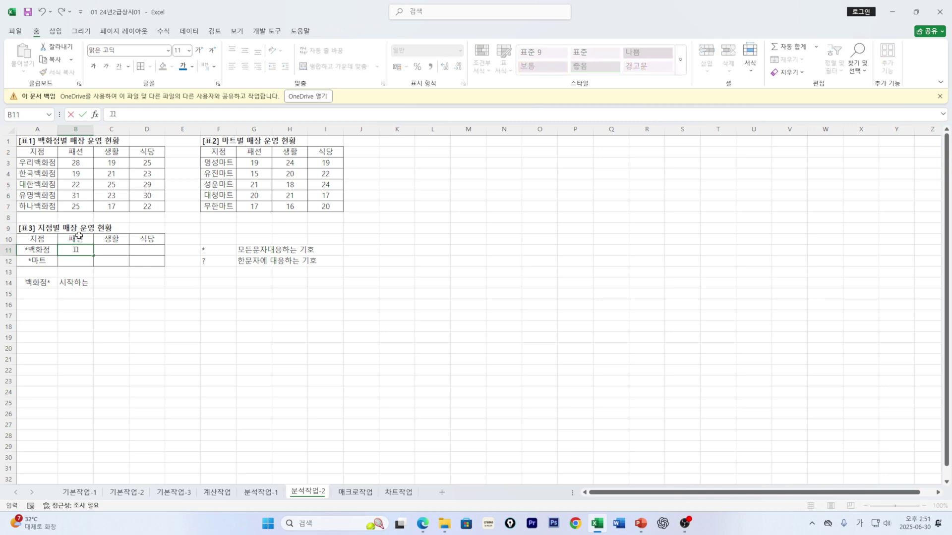
{"action": "type", "text": "는"}
{"action": "left_click", "coordinate": [112, 316]}
{"action": "left_click", "coordinate": [78, 282]}
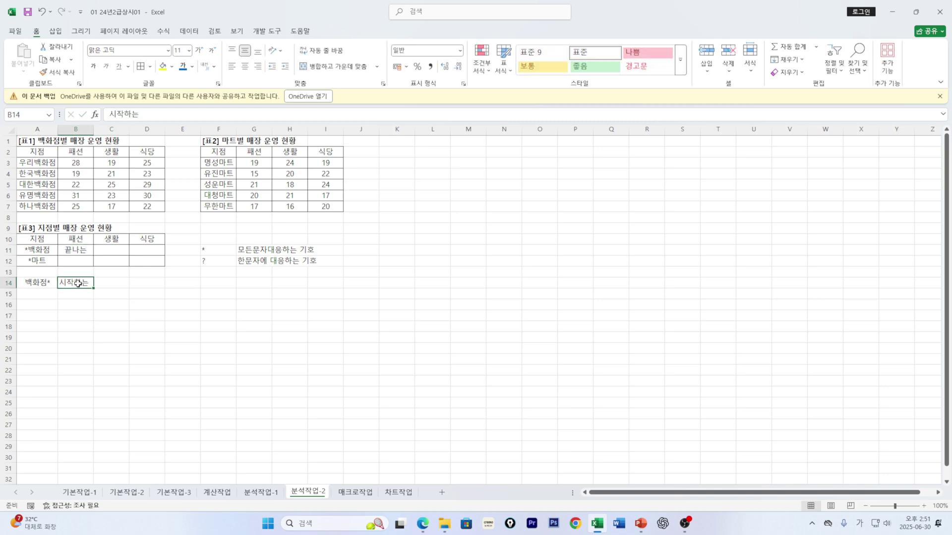
{"action": "left_click", "coordinate": [66, 252]}
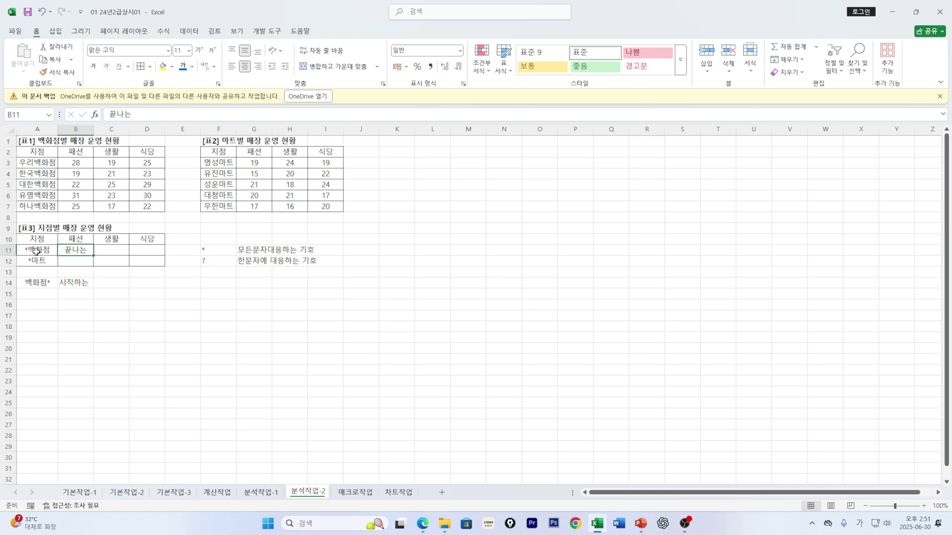
Step: Add an example pattern "*백화점*" in A15 and describe it in B15 as "포함하는"
{"action": "left_click", "coordinate": [40, 296]}
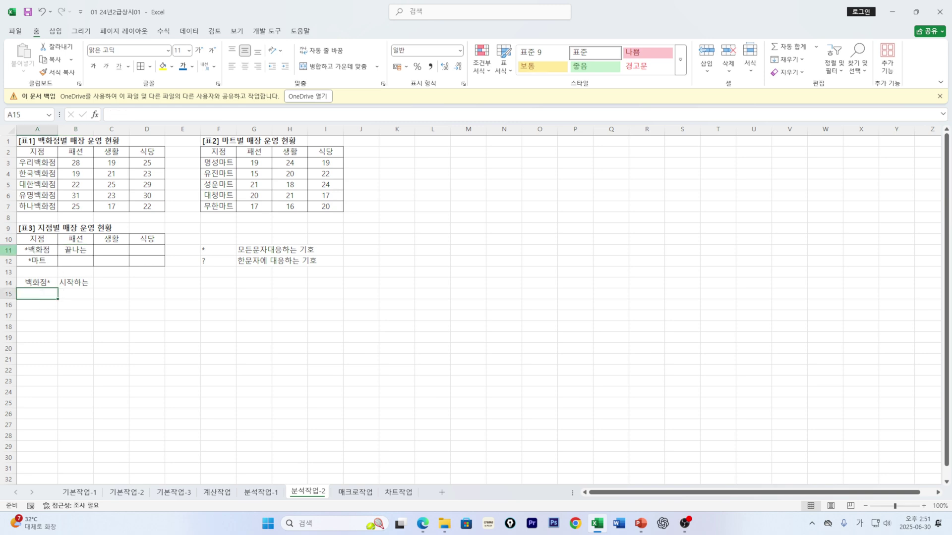
{"action": "type", "text": "*백"}
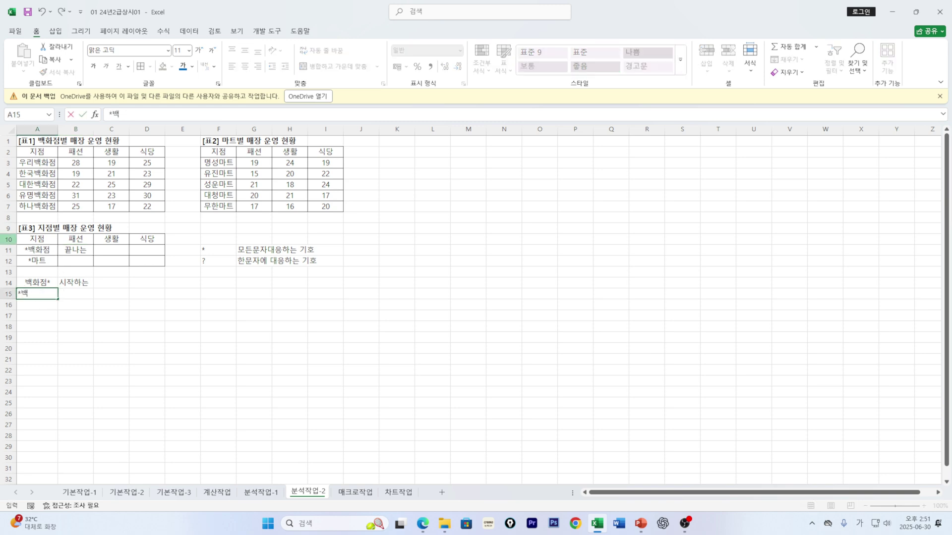
{"action": "type", "text": "화저ㅁ*"}
{"action": "left_click", "coordinate": [69, 297]}
{"action": "type", "text": "포함하는"}
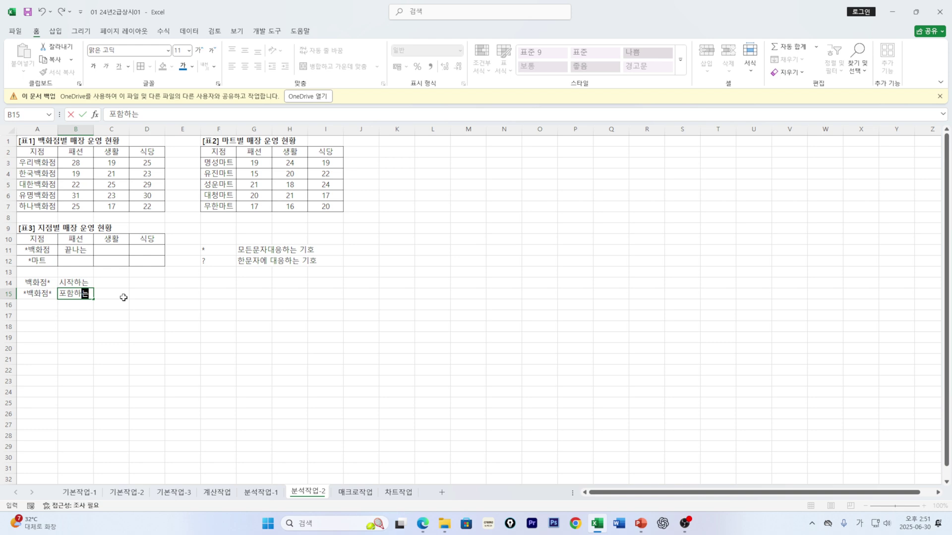
{"action": "left_click", "coordinate": [80, 317]}
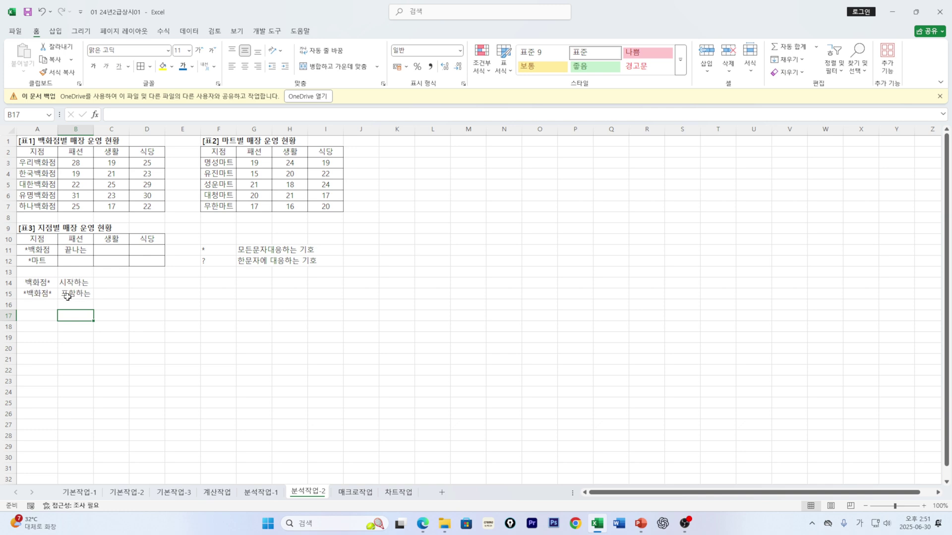
Step: Clear the "끝나는" note from B11 in 표3
{"action": "left_click", "coordinate": [36, 250]}
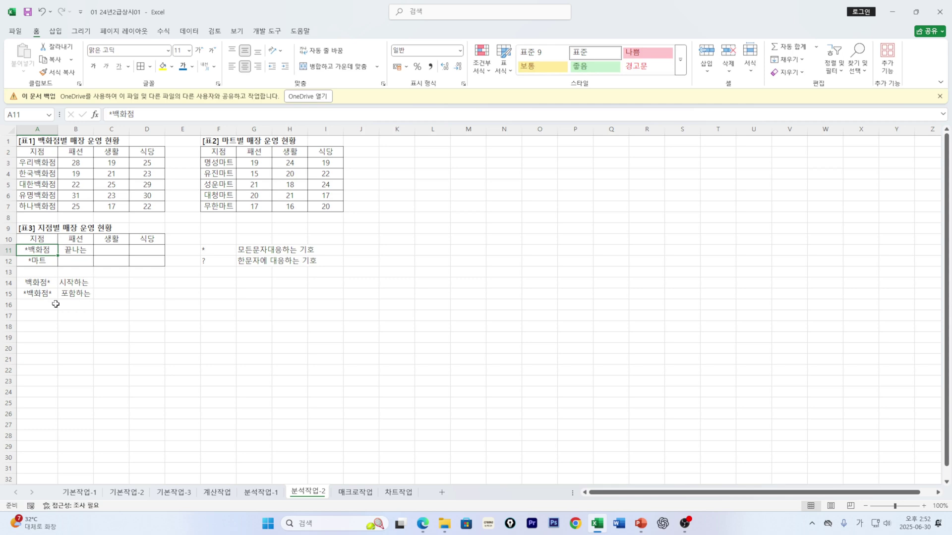
{"action": "left_click", "coordinate": [207, 250]}
{"action": "left_click", "coordinate": [208, 261]}
{"action": "left_click", "coordinate": [212, 250]}
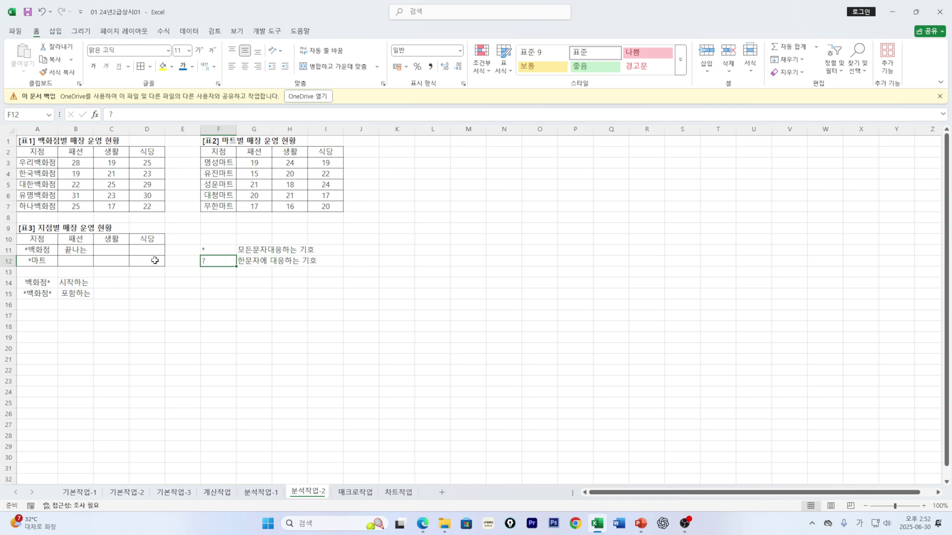
{"action": "left_click", "coordinate": [73, 251]}
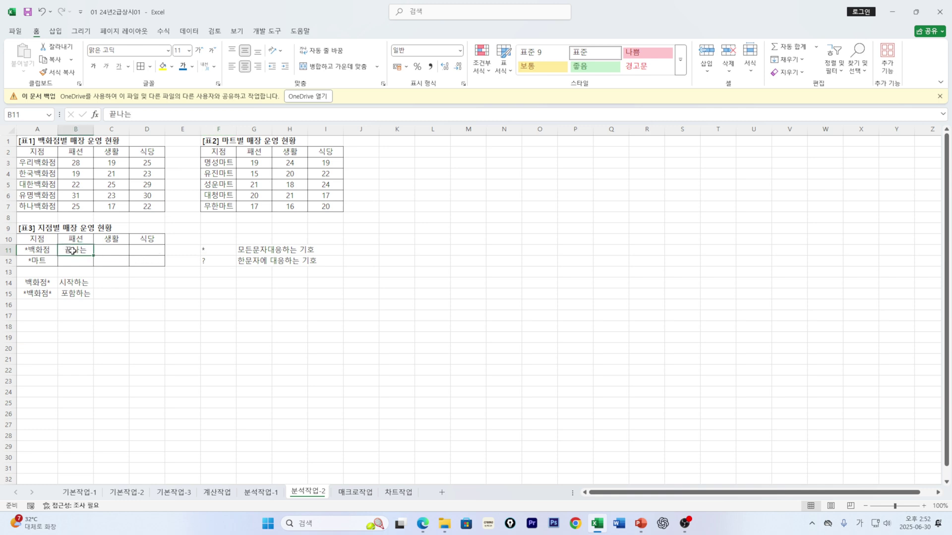
{"action": "key", "text": "Delete"}
Step: Start a data consolidation (통합) into A10:D12 of 표3 and set its function to 평균
{"action": "left_click_drag", "start_coordinate": [45, 251], "coordinate": [43, 259]}
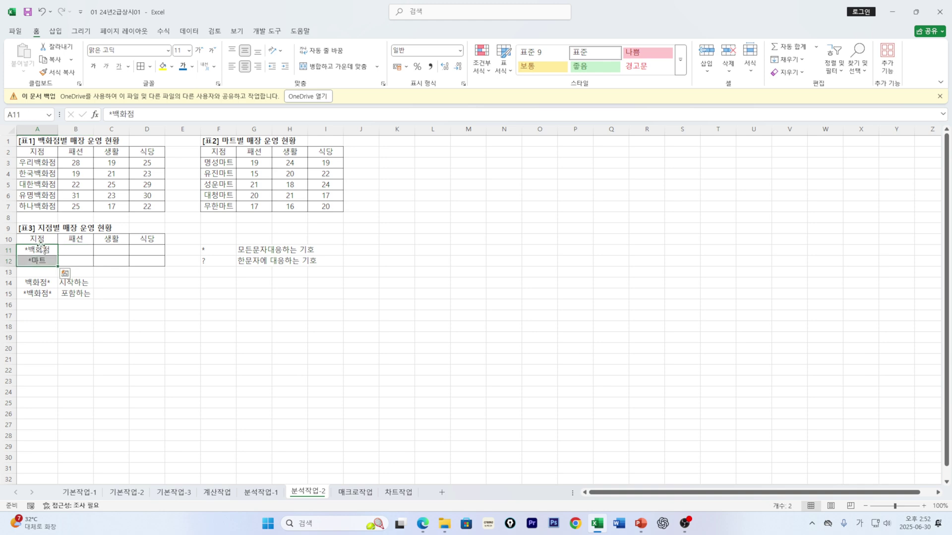
{"action": "left_click", "coordinate": [78, 254]}
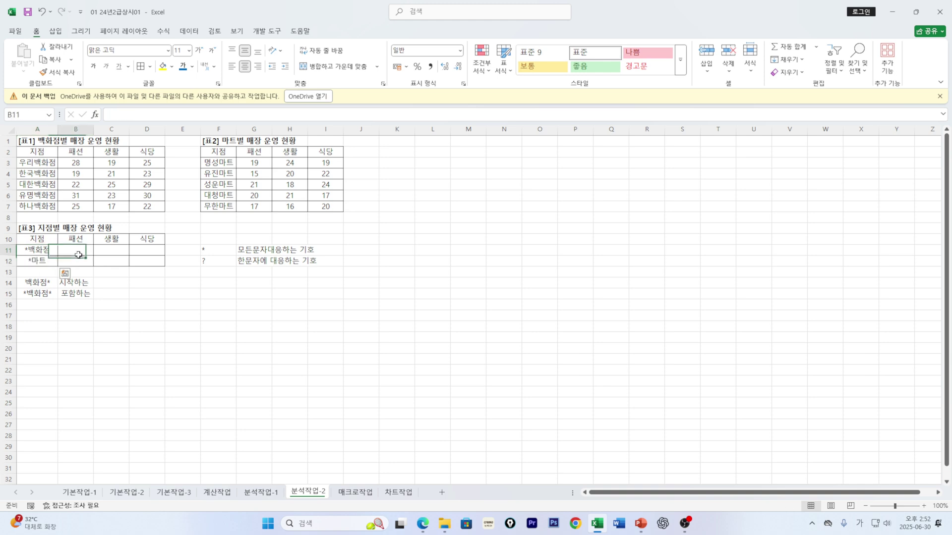
{"action": "left_click", "coordinate": [34, 238]}
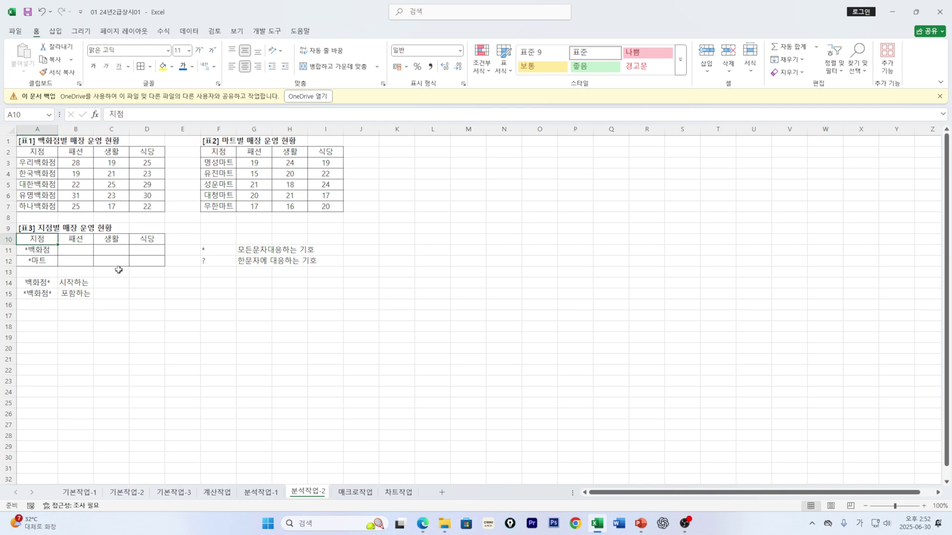
{"action": "left_click", "coordinate": [149, 262], "text": "shift"}
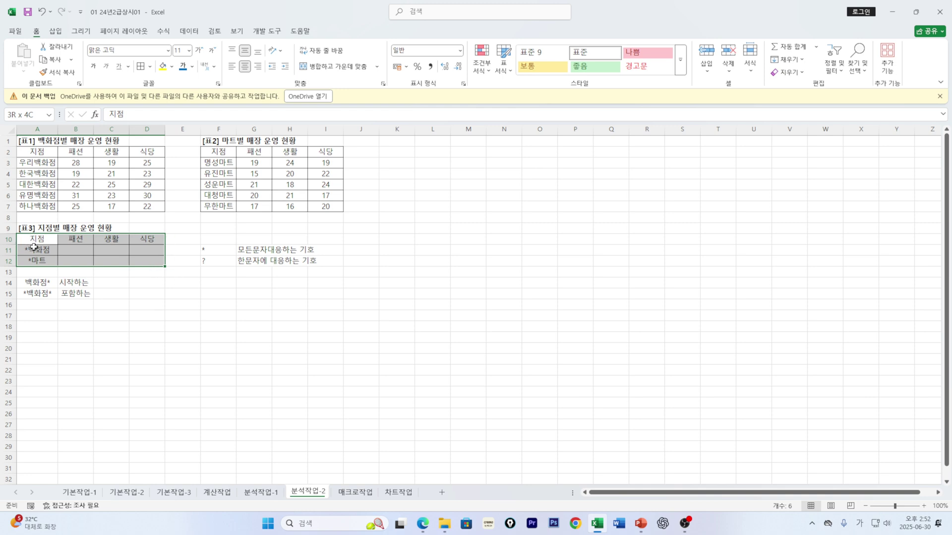
{"action": "left_click", "coordinate": [189, 32]}
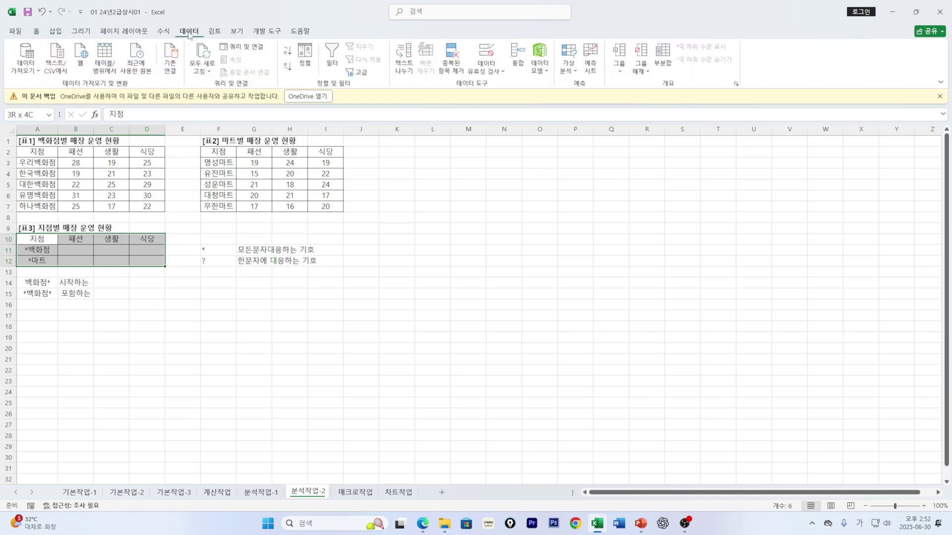
{"action": "left_click", "coordinate": [517, 55]}
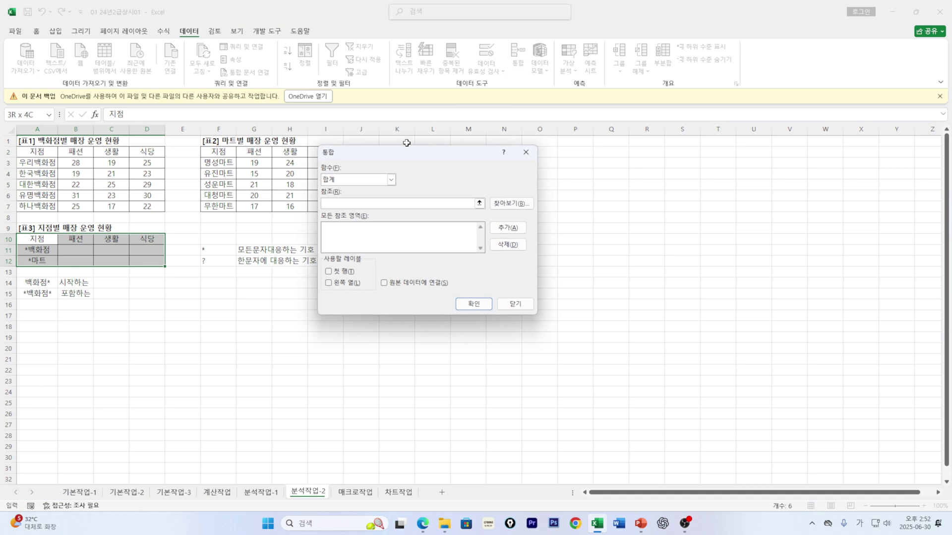
{"action": "left_click_drag", "start_coordinate": [373, 157], "coordinate": [441, 169]}
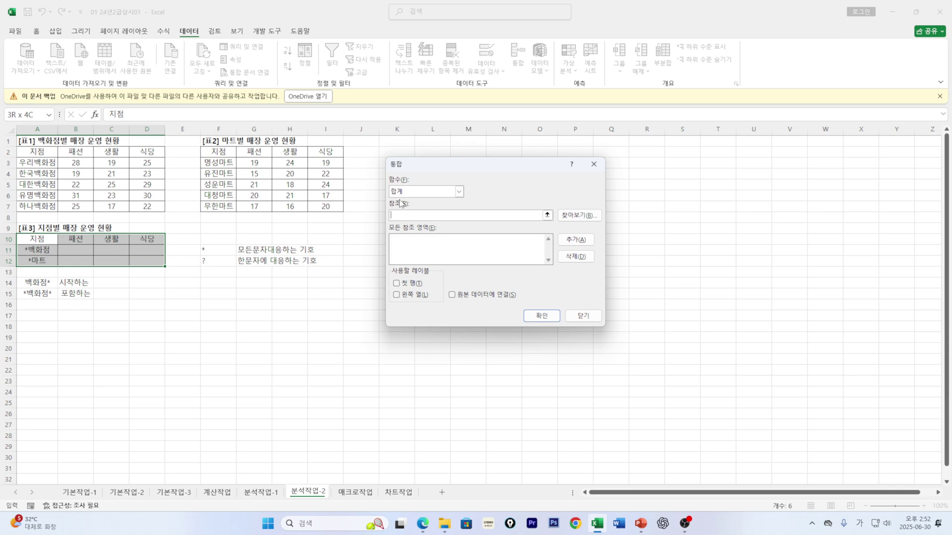
{"action": "left_click", "coordinate": [436, 192]}
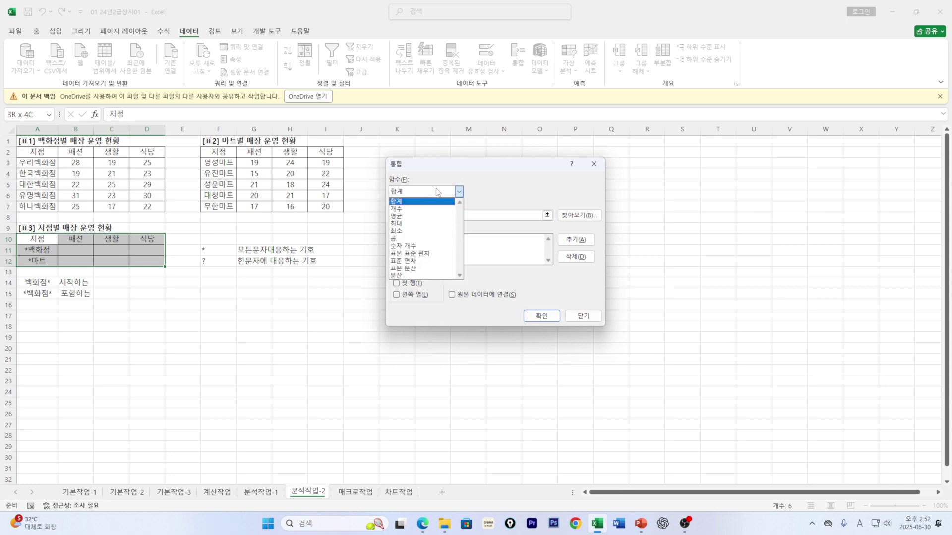
{"action": "left_click", "coordinate": [394, 217]}
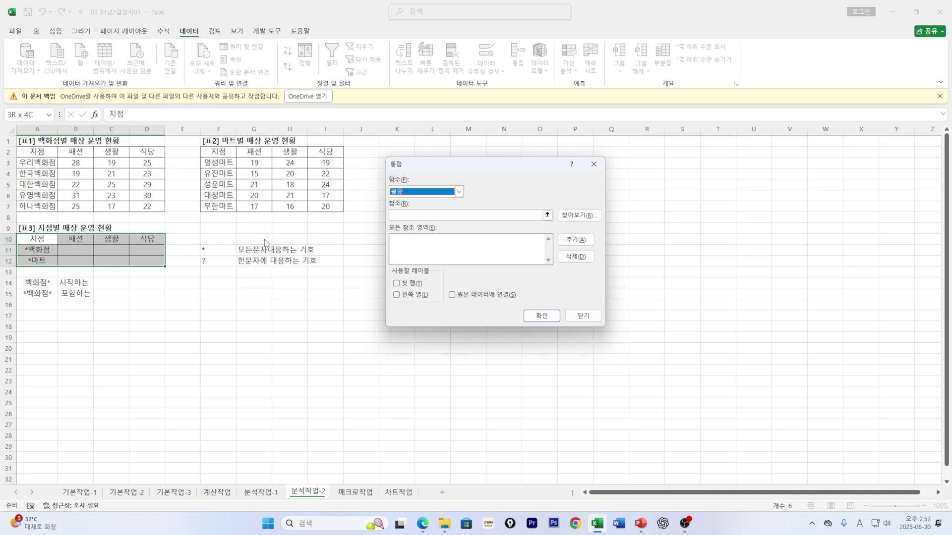
{"action": "left_click", "coordinate": [394, 217]}
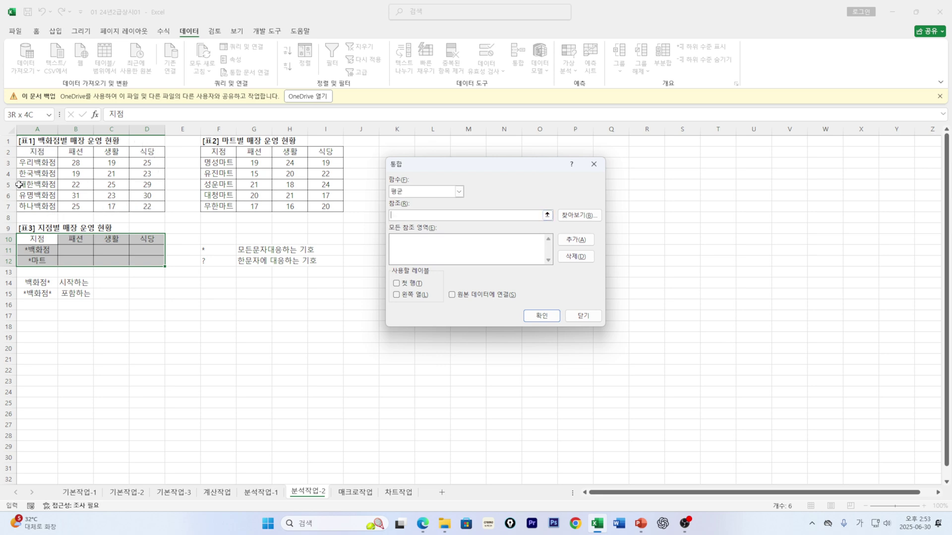
Step: Add the 표1 range A2:D7 and the 표2 range F2:I7 as the consolidation's reference areas
{"action": "left_click_drag", "start_coordinate": [36, 152], "coordinate": [149, 206]}
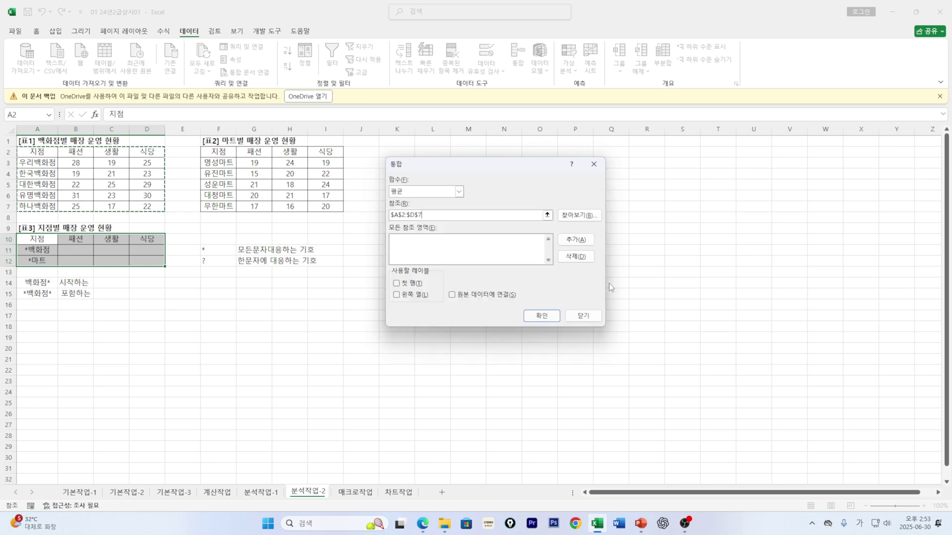
{"action": "left_click", "coordinate": [576, 240]}
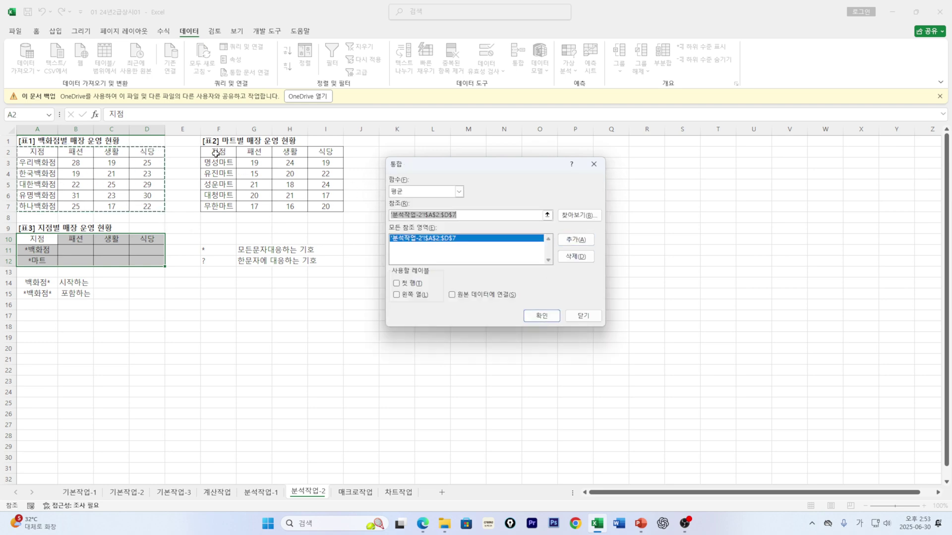
{"action": "left_click_drag", "start_coordinate": [216, 154], "coordinate": [327, 208]}
{"action": "left_click", "coordinate": [576, 239]}
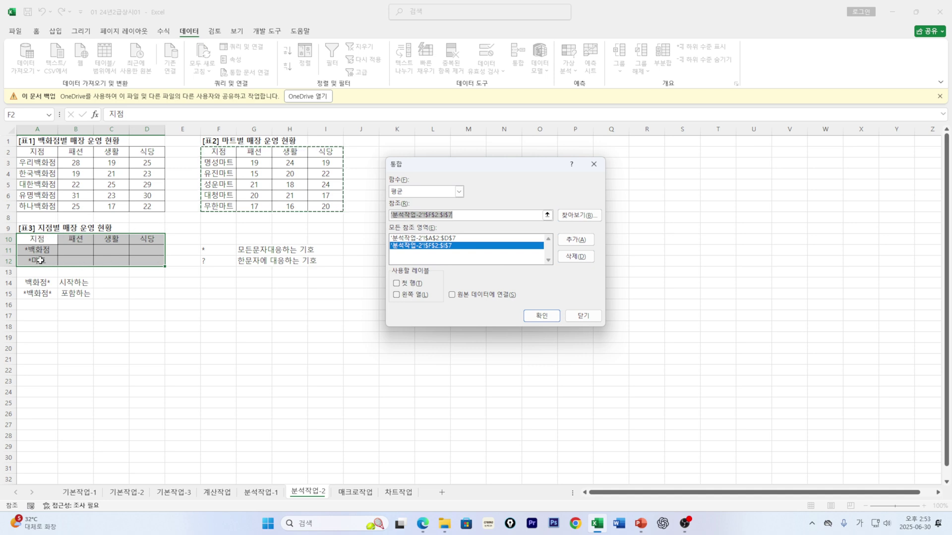
Step: Use the 첫 행 and 왼쪽 열 labels and run the consolidation into 표3
{"action": "left_click", "coordinate": [396, 284]}
{"action": "left_click", "coordinate": [396, 294]}
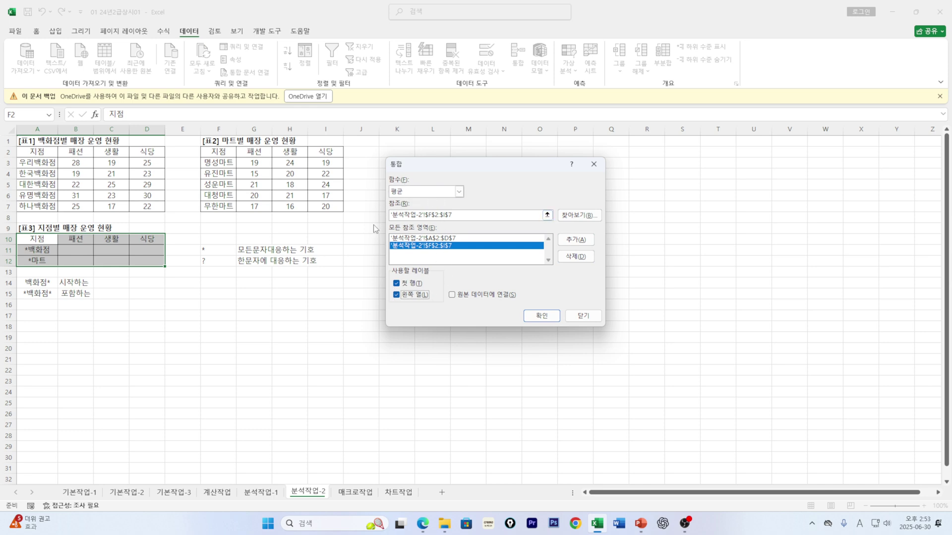
{"action": "left_click", "coordinate": [530, 319]}
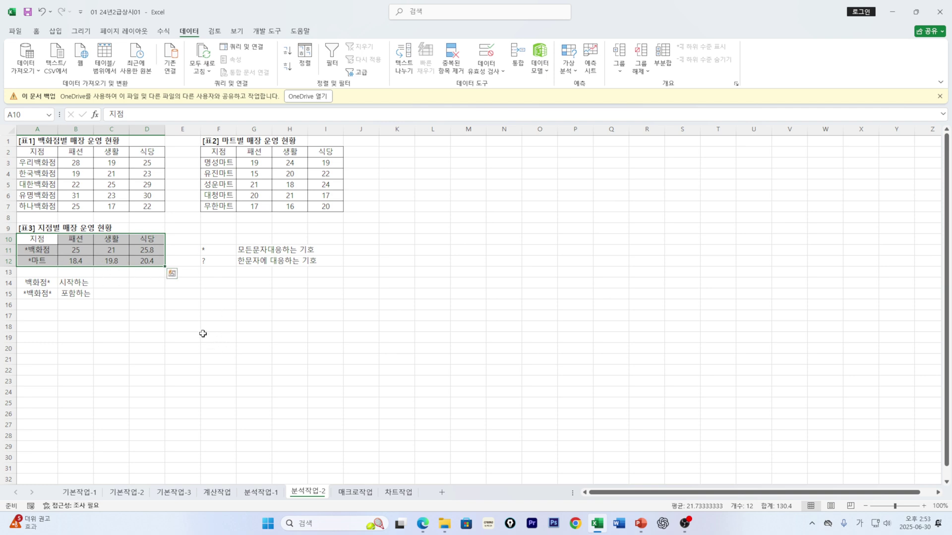
Step: Go to the 매크로작업 worksheet to start the macro tasks
{"action": "left_click", "coordinate": [161, 344]}
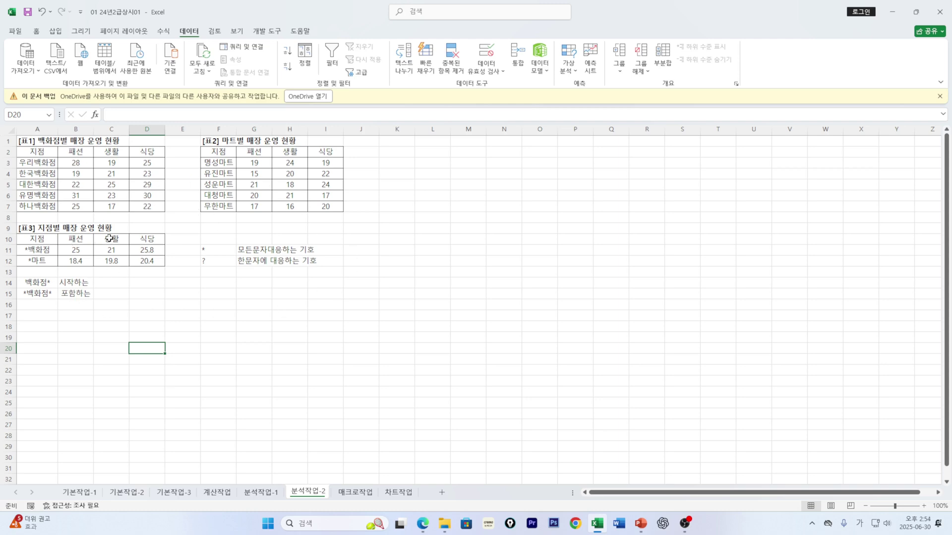
{"action": "left_click", "coordinate": [363, 493]}
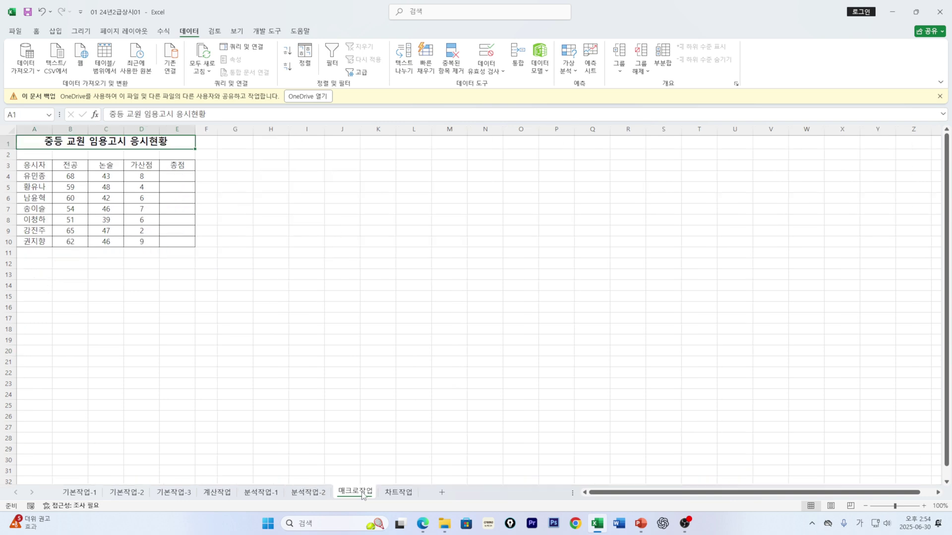
{"action": "left_click", "coordinate": [225, 293]}
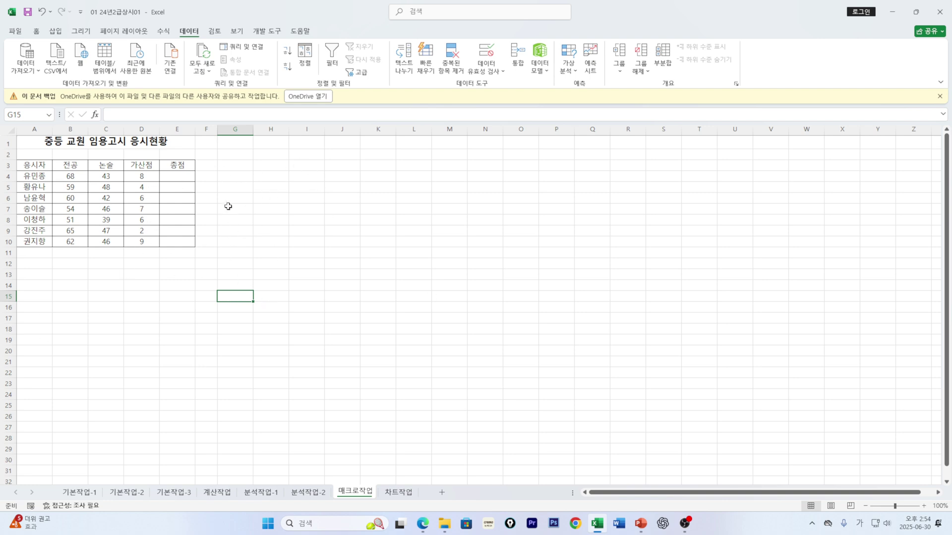
Step: Switch to the 기출 folder in File Explorer and check the security attributes in the properties of 01 24년2급상시01
{"action": "left_click", "coordinate": [443, 528]}
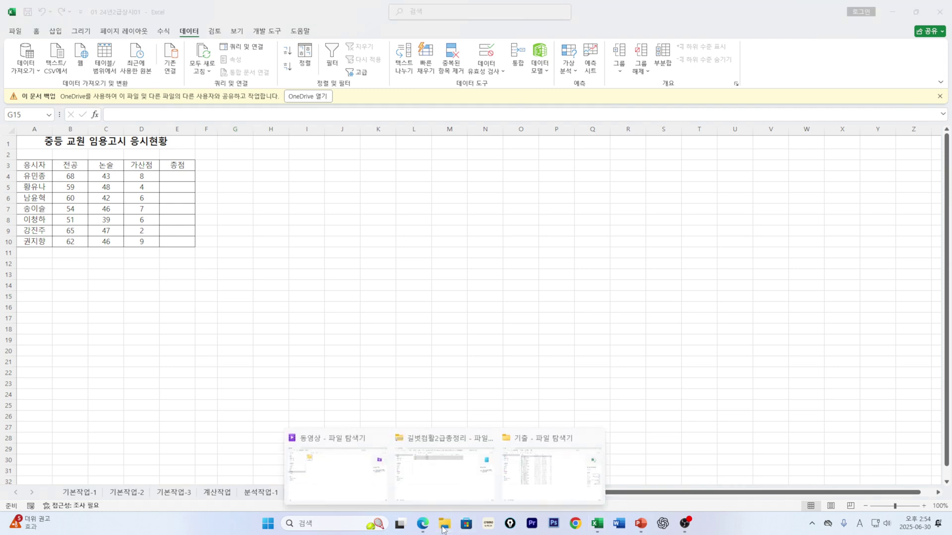
{"action": "left_click", "coordinate": [530, 480]}
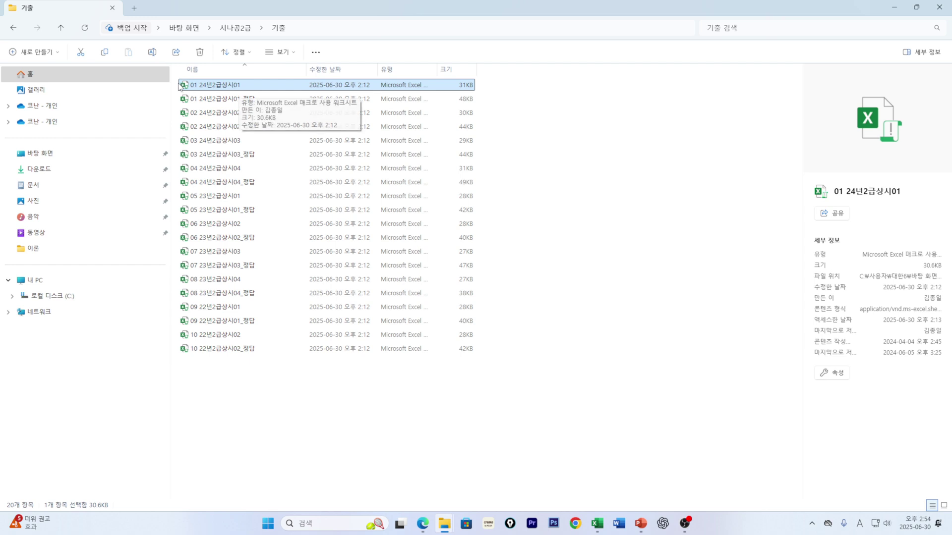
{"action": "right_click", "coordinate": [214, 88]}
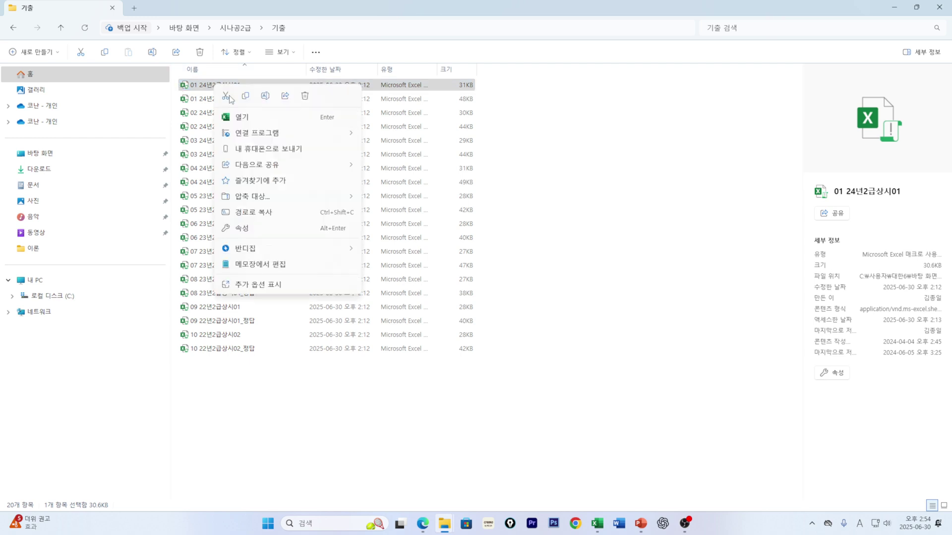
{"action": "left_click", "coordinate": [244, 231]}
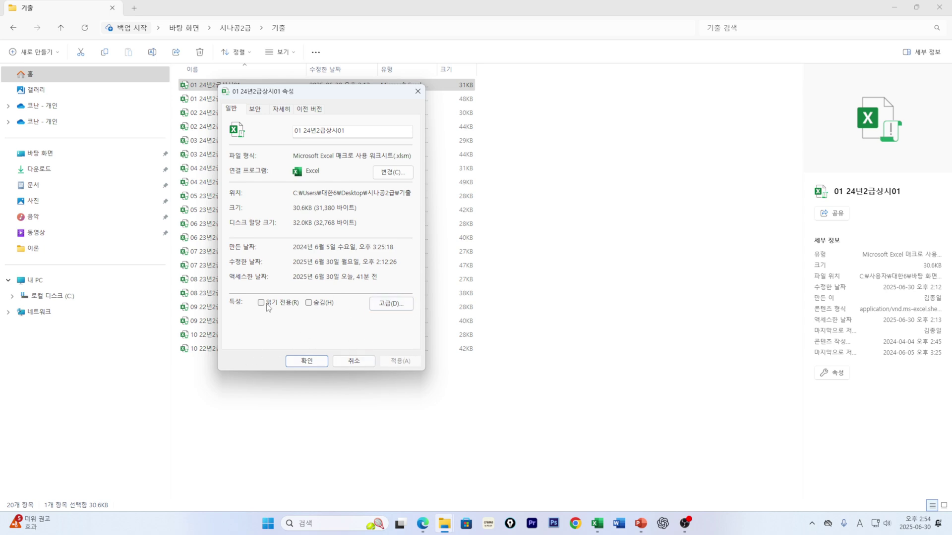
{"action": "left_click", "coordinate": [362, 365]}
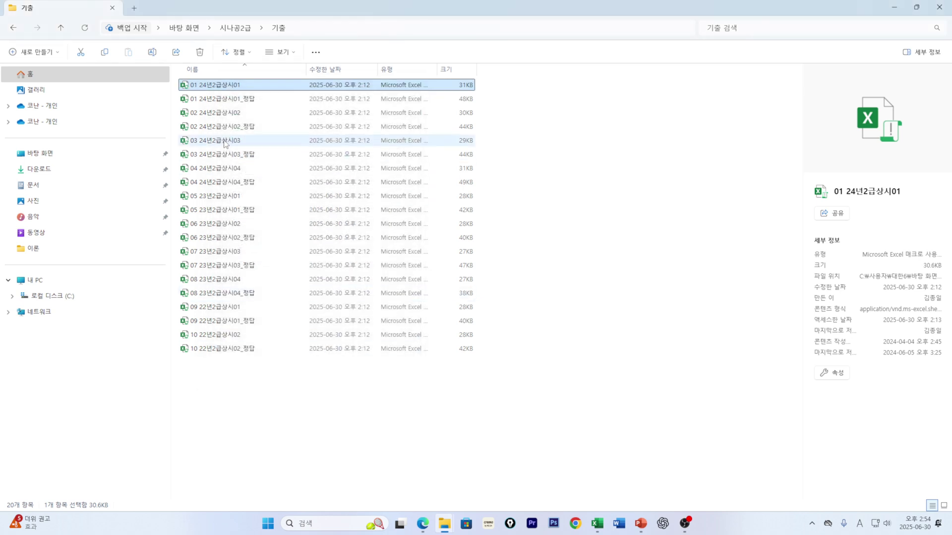
Step: Unblock the 02 24년2급상시02 file with 차단 해제 in its properties
{"action": "left_click", "coordinate": [194, 114]}
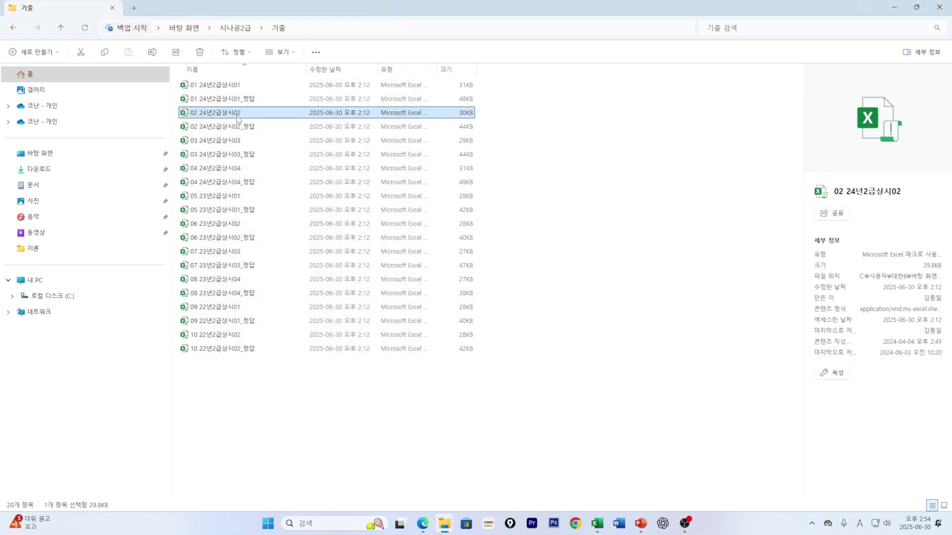
{"action": "right_click", "coordinate": [226, 117]}
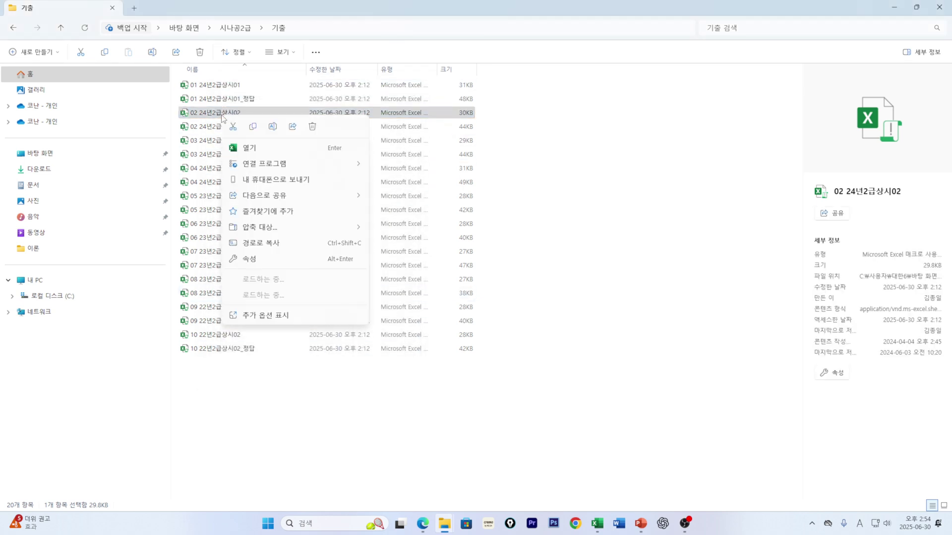
{"action": "left_click", "coordinate": [254, 259]}
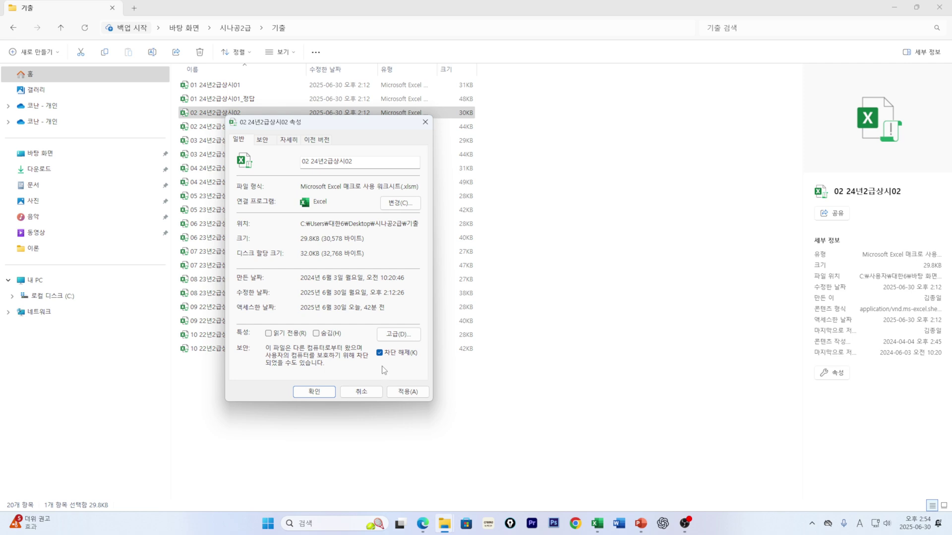
{"action": "left_click", "coordinate": [407, 391]}
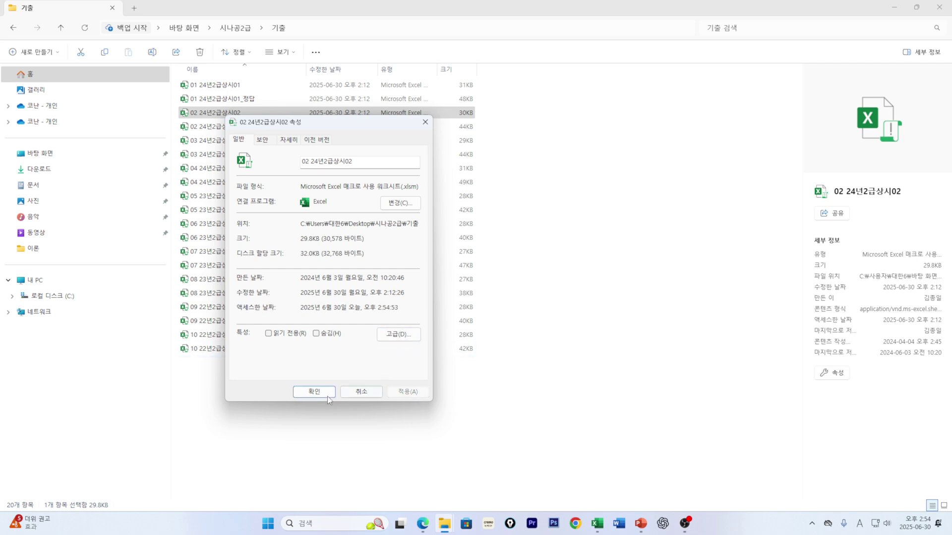
{"action": "left_click", "coordinate": [316, 392]}
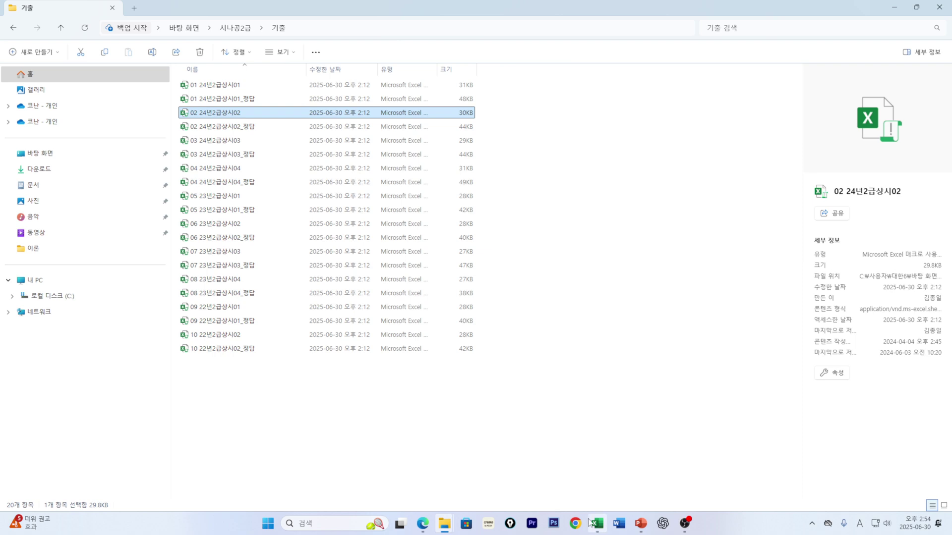
Step: Switch to PowerPoint and review the exam instructions on slide 1 and the macro task requirements on slide 2
{"action": "mouse_move", "coordinate": [597, 523]}
{"action": "left_click", "coordinate": [590, 493]}
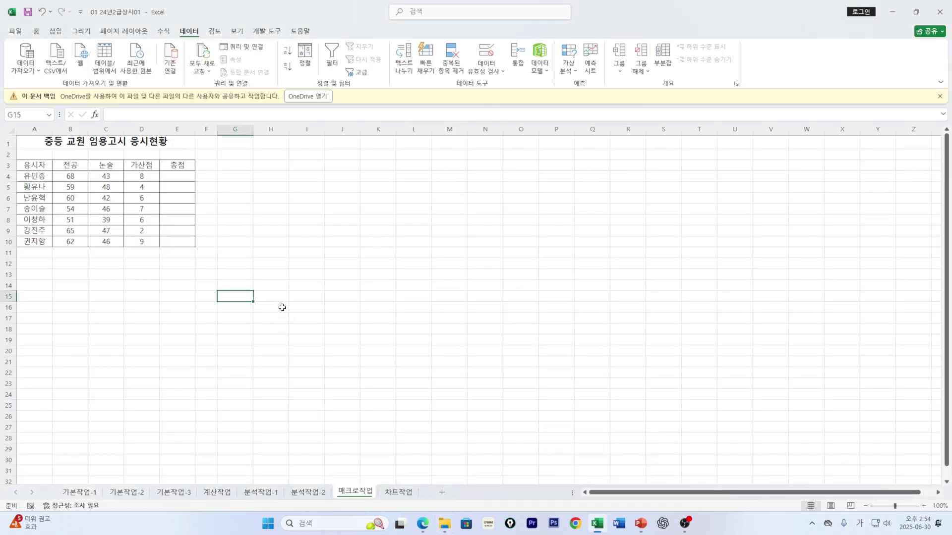
{"action": "left_click", "coordinate": [279, 307]}
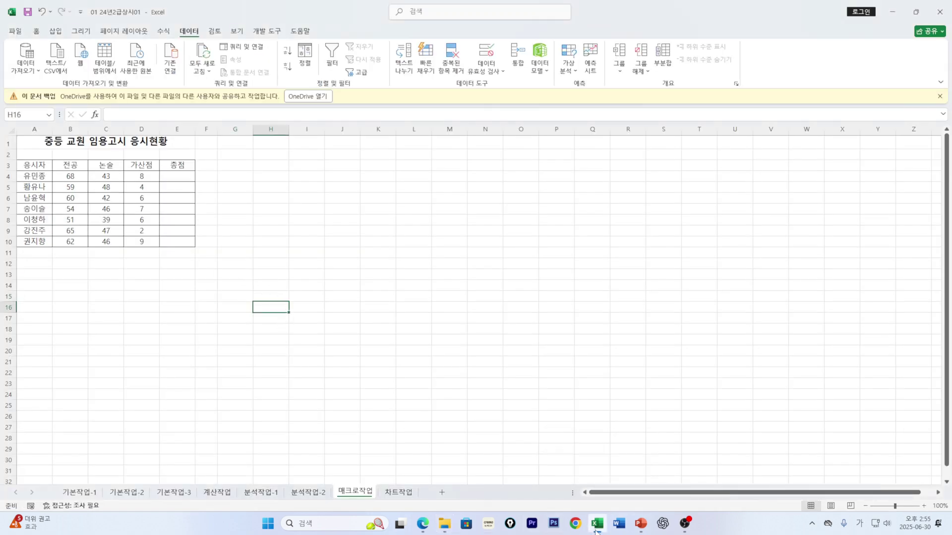
{"action": "left_click", "coordinate": [642, 529]}
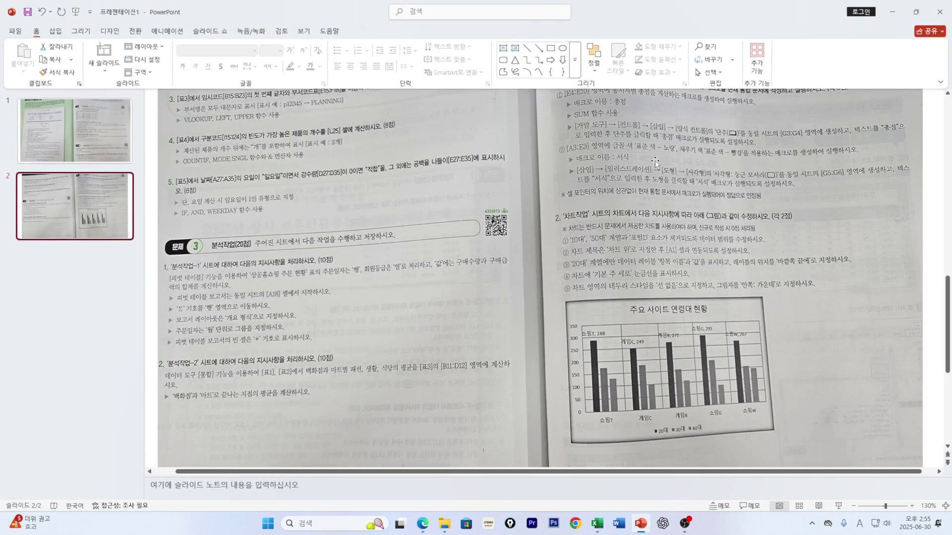
{"action": "left_click_drag", "start_coordinate": [947, 285], "coordinate": [947, 193]}
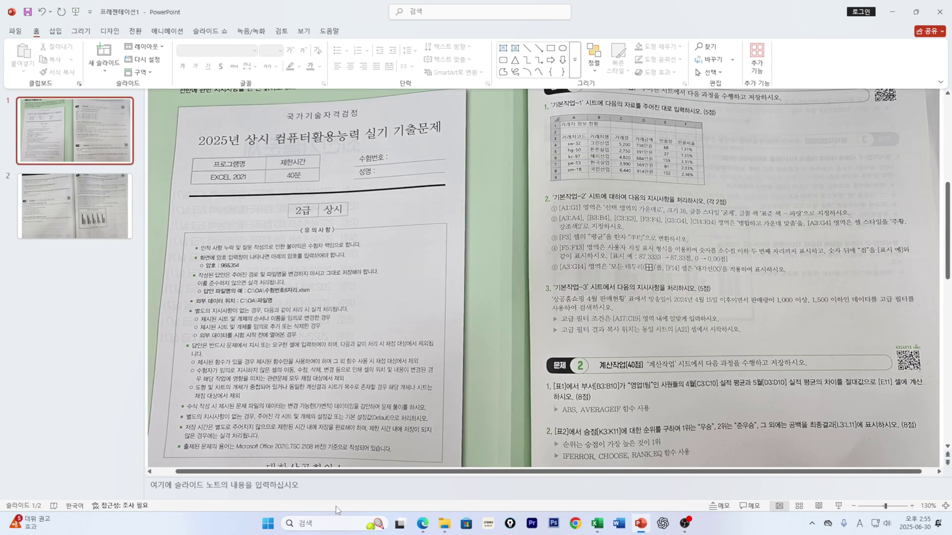
{"action": "left_click", "coordinate": [111, 235]}
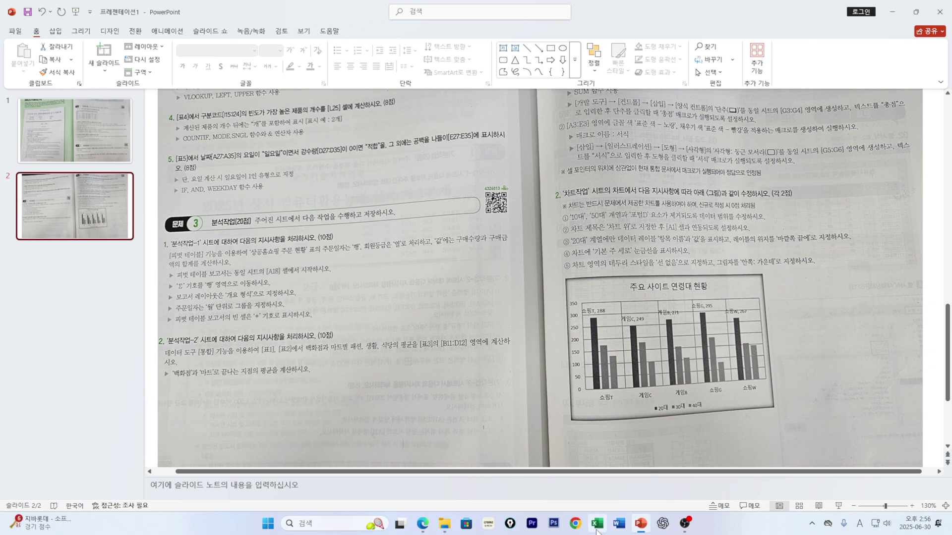
Step: Return to the 매크로작업 sheet of the 01 24년2급상시01 workbook in Excel
{"action": "mouse_move", "coordinate": [596, 524]}
{"action": "left_click", "coordinate": [605, 488]}
{"action": "left_click", "coordinate": [280, 274]}
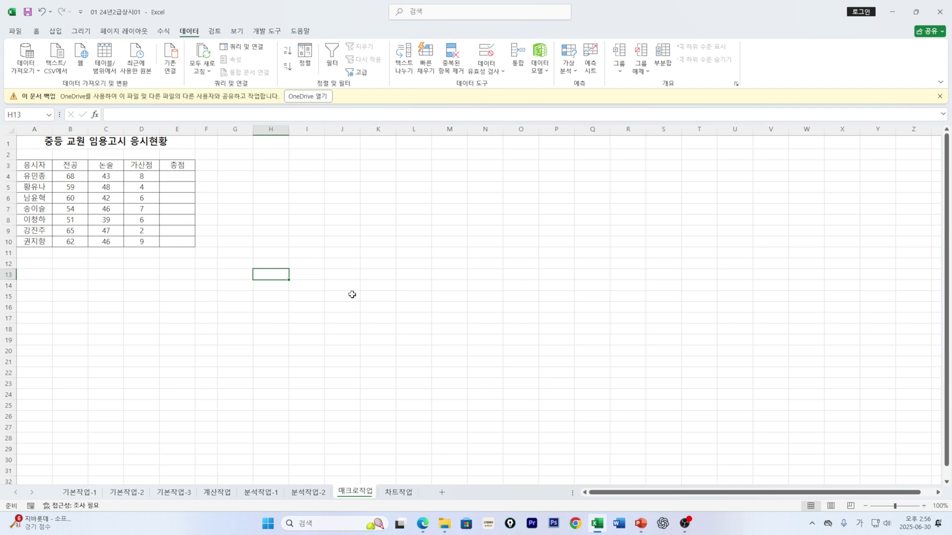
Step: Make sure 개발 도구 is enabled among the main tabs in Excel's ribbon customization options
{"action": "left_click", "coordinate": [265, 31]}
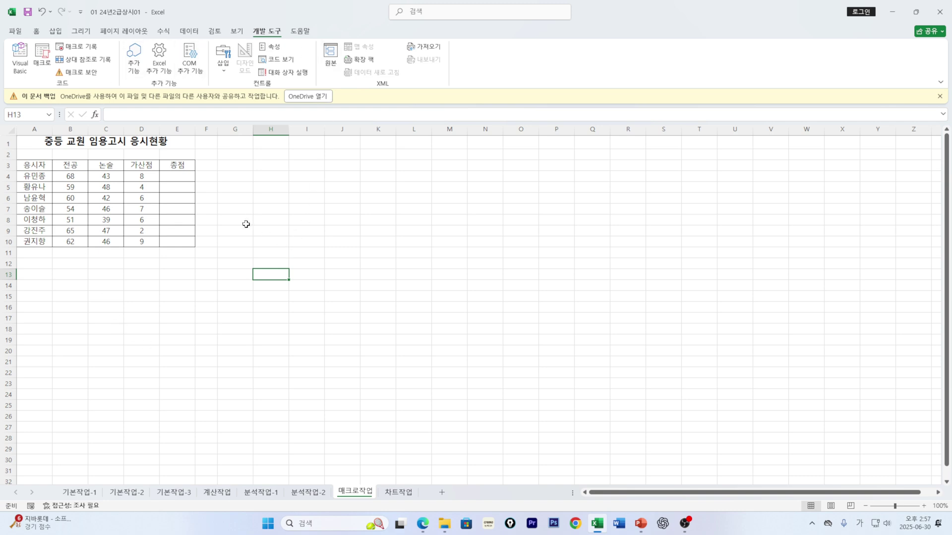
{"action": "left_click", "coordinate": [80, 13]}
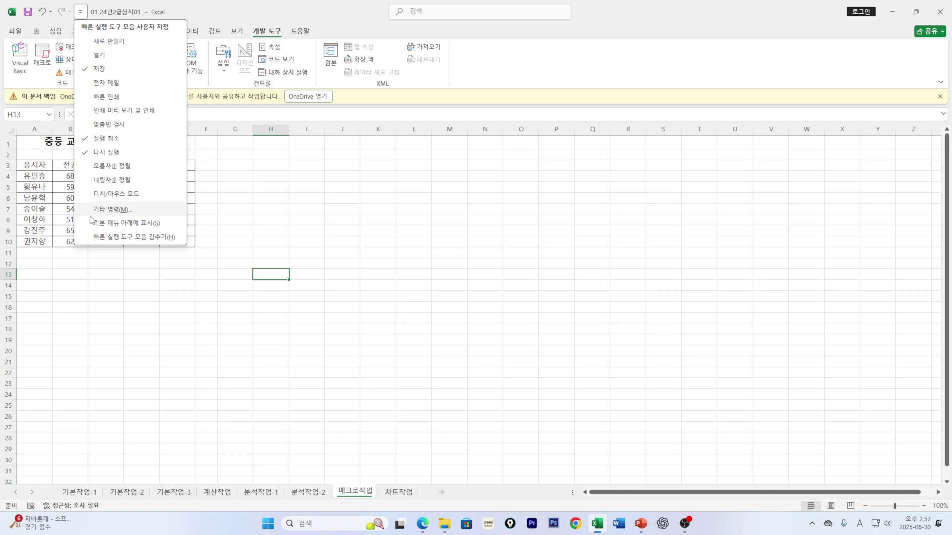
{"action": "left_click", "coordinate": [116, 211]}
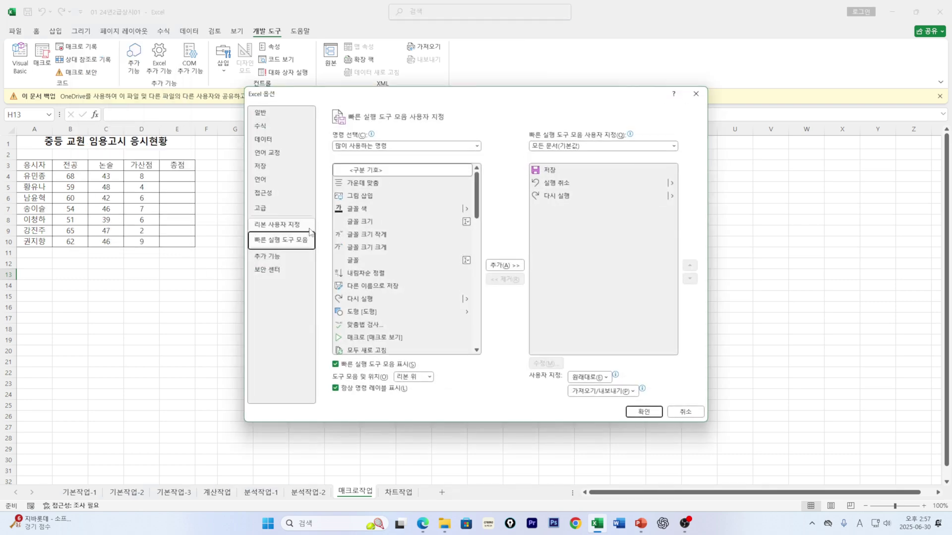
{"action": "left_click", "coordinate": [267, 229]}
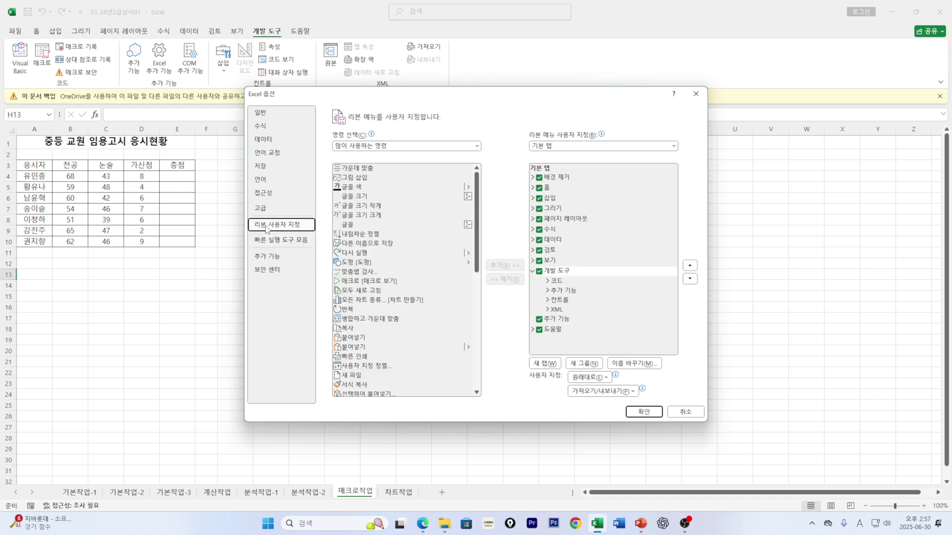
{"action": "left_click", "coordinate": [539, 271]}
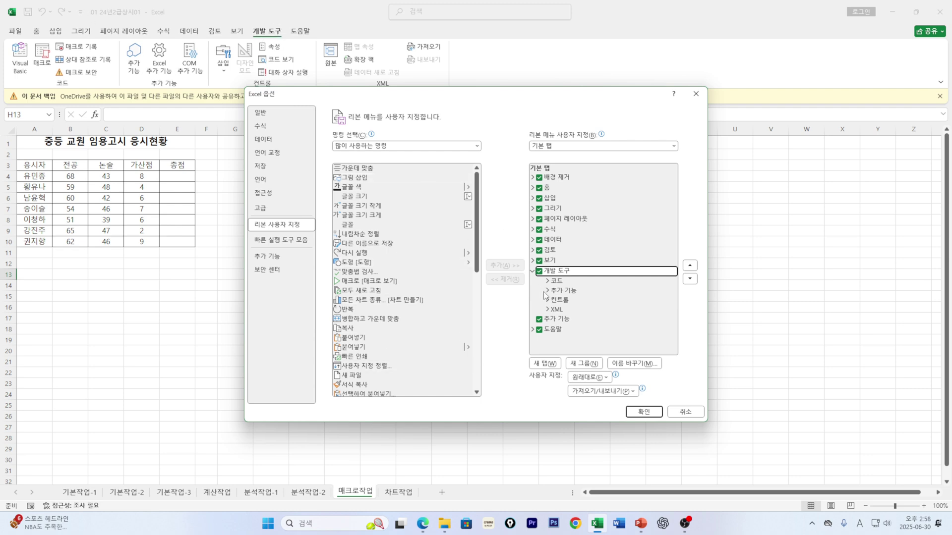
{"action": "left_click", "coordinate": [652, 415]}
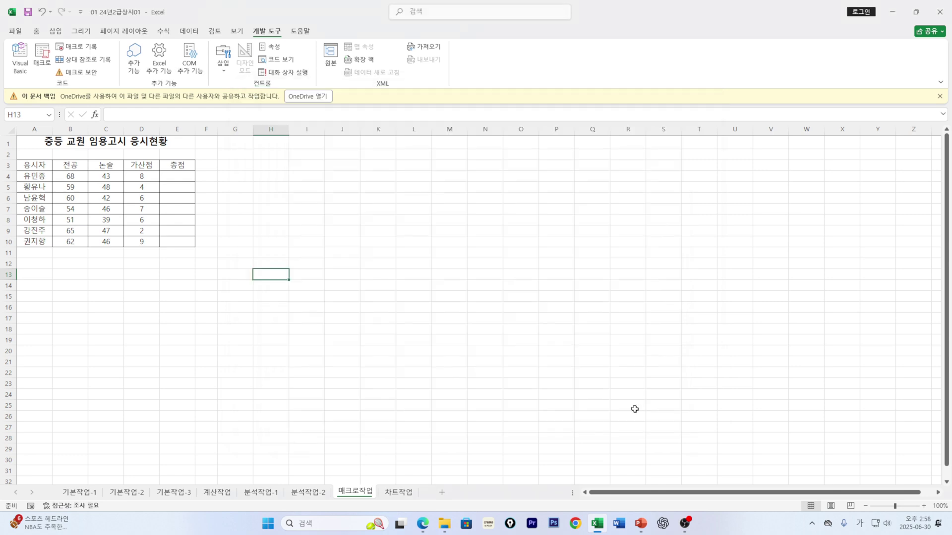
Step: Insert a form-control button over G3:G4 and start recording a macro named 총점 in the current workbook (현재 통합 문서)
{"action": "left_click", "coordinate": [224, 69]}
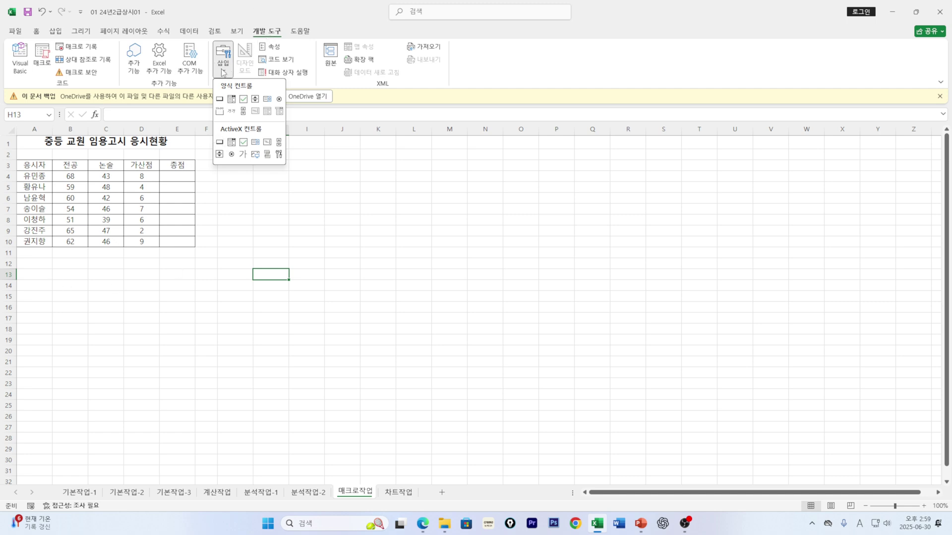
{"action": "left_click", "coordinate": [220, 100]}
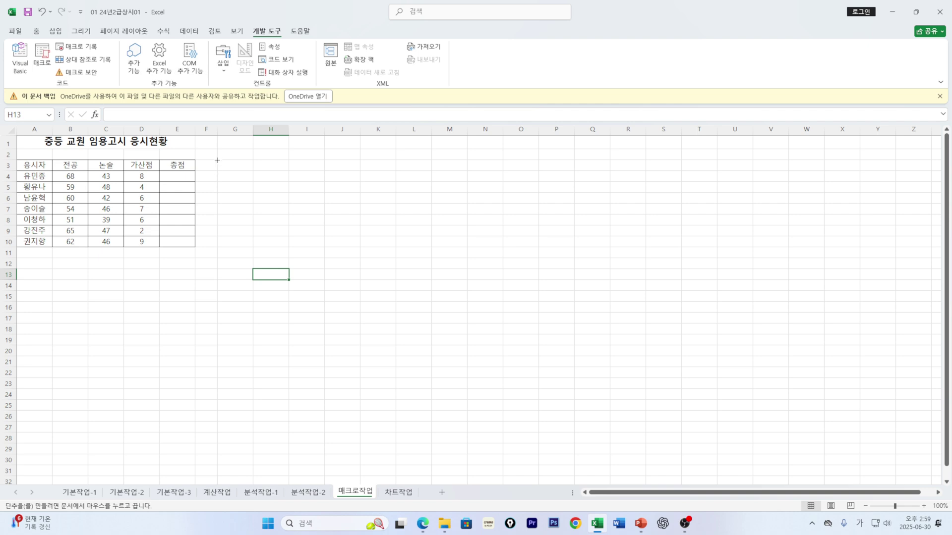
{"action": "left_click_drag", "start_coordinate": [217, 161], "coordinate": [224, 180]}
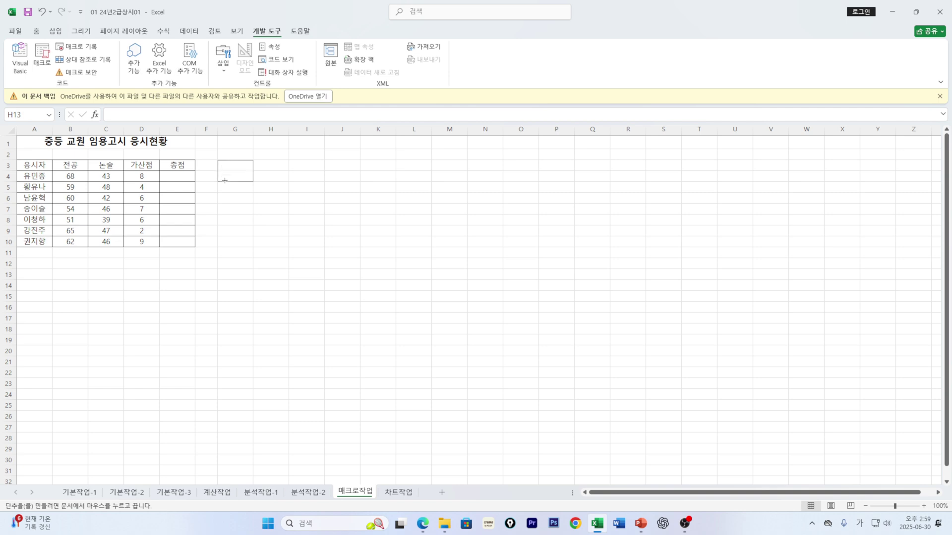
{"action": "left_click_drag", "start_coordinate": [224, 180], "coordinate": [225, 181]}
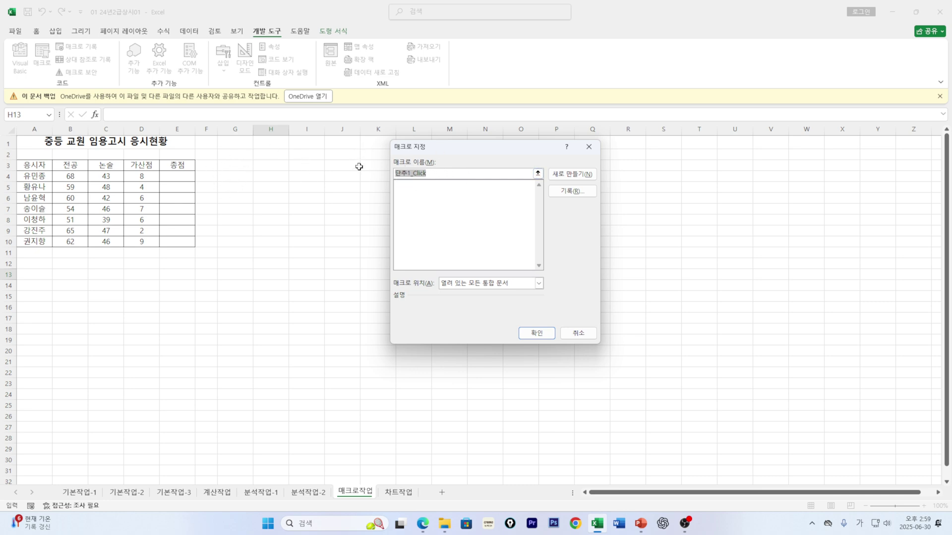
{"action": "type", "text": "총점"}
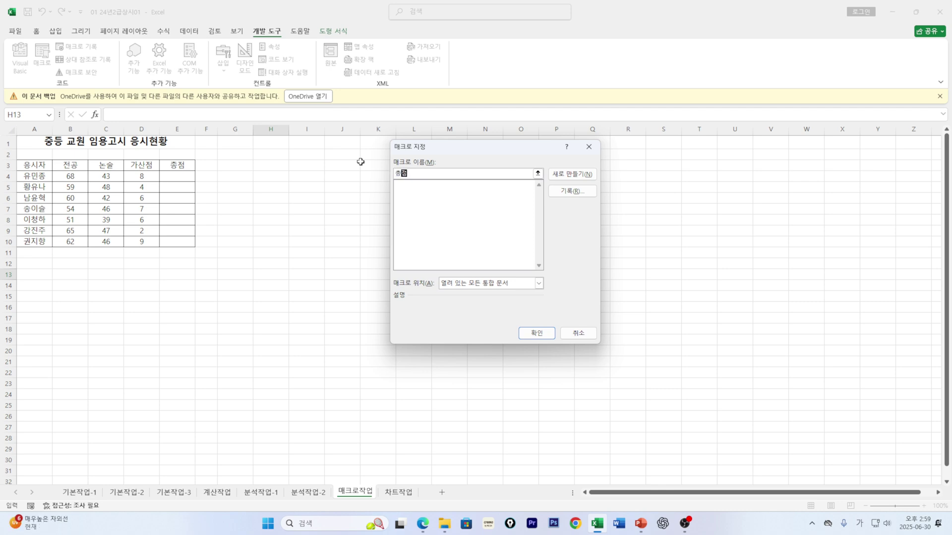
{"action": "left_click", "coordinate": [572, 194]}
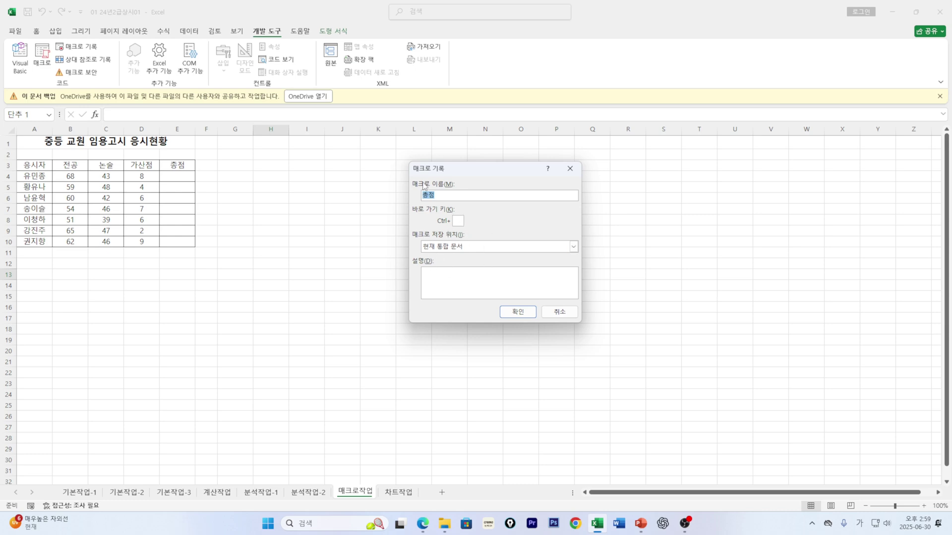
{"action": "left_click", "coordinate": [520, 317]}
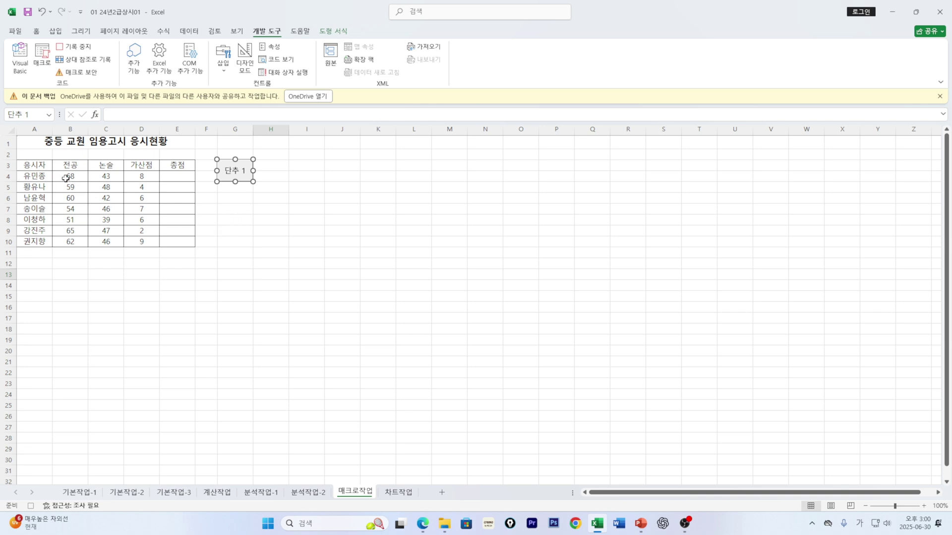
Step: Record summing B4:D10 into the 총점 column E4:E10, finish with cell E4 selected, and stop the macro recording
{"action": "left_click_drag", "start_coordinate": [66, 178], "coordinate": [164, 243]}
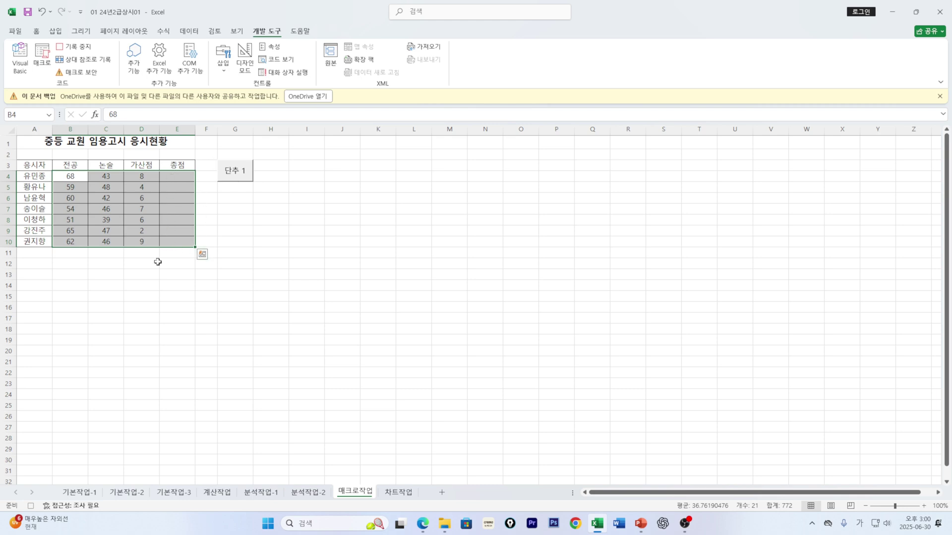
{"action": "left_click", "coordinate": [37, 32]}
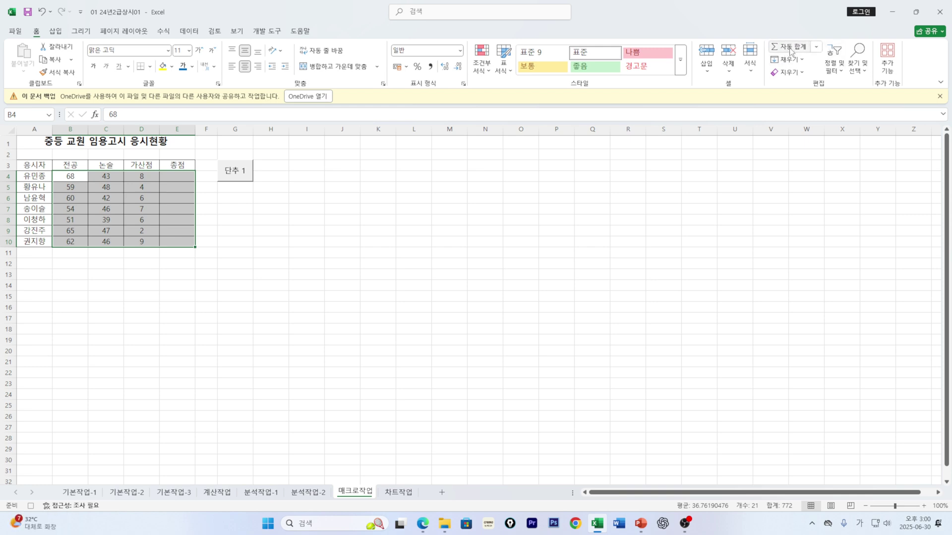
{"action": "left_click", "coordinate": [816, 47]}
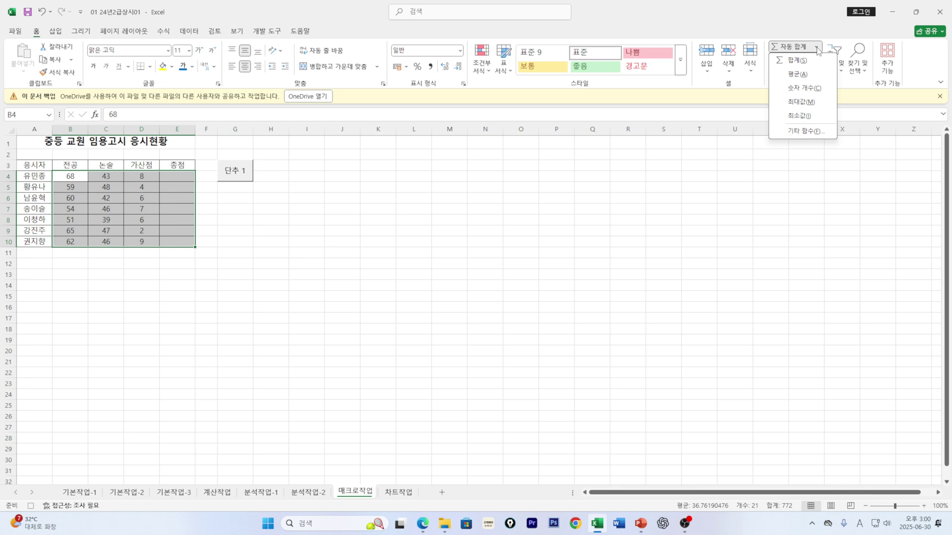
{"action": "left_click", "coordinate": [795, 61]}
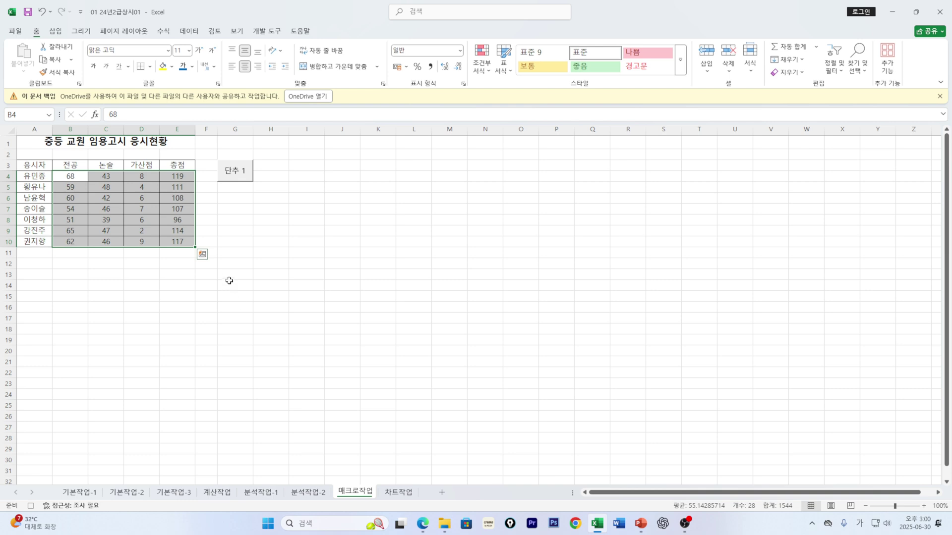
{"action": "left_click", "coordinate": [242, 230]}
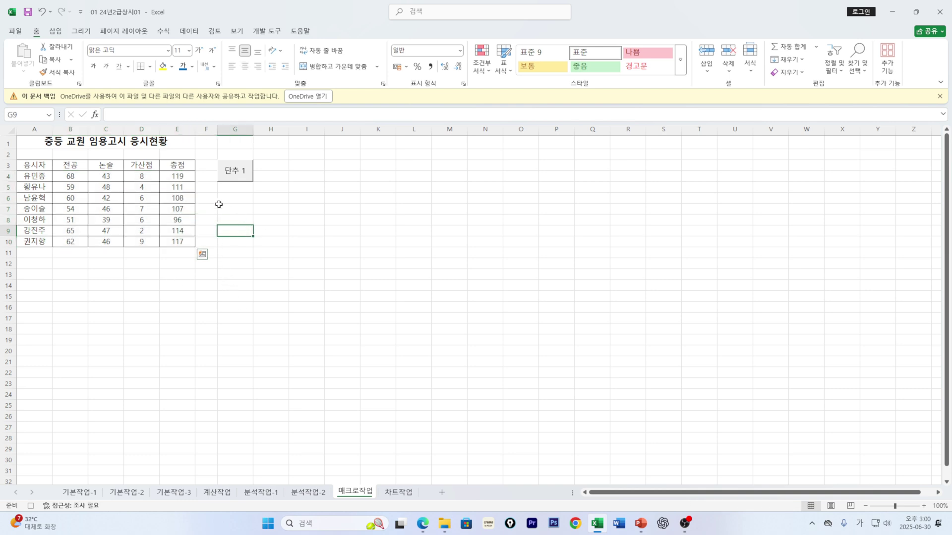
{"action": "left_click", "coordinate": [171, 176]}
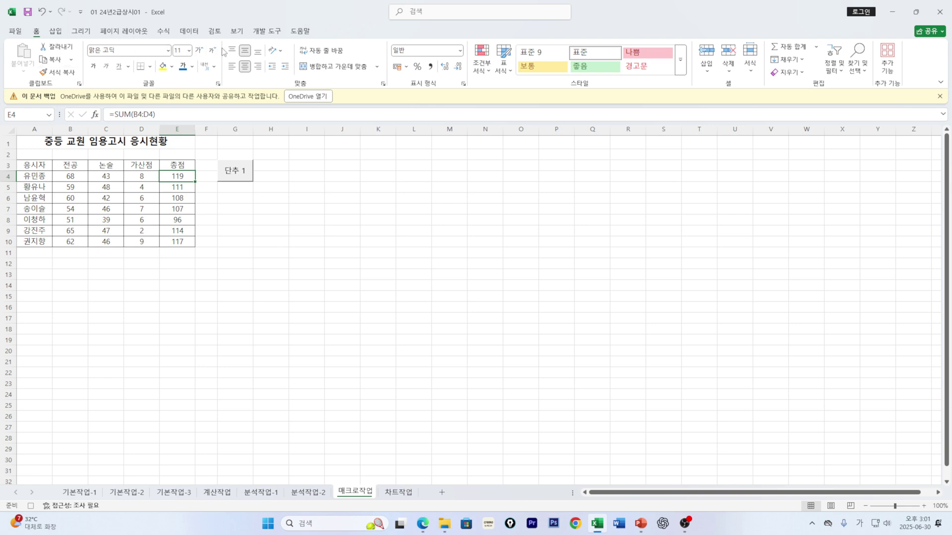
{"action": "left_click", "coordinate": [265, 33]}
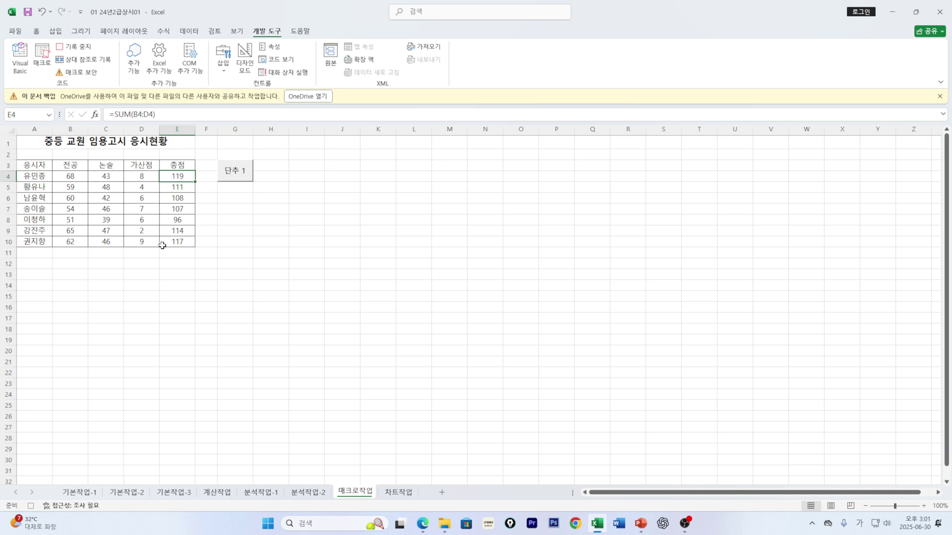
{"action": "left_click", "coordinate": [75, 47]}
Step: Change the label of the new button at G3:G4 to 총점
{"action": "right_click", "coordinate": [239, 175]}
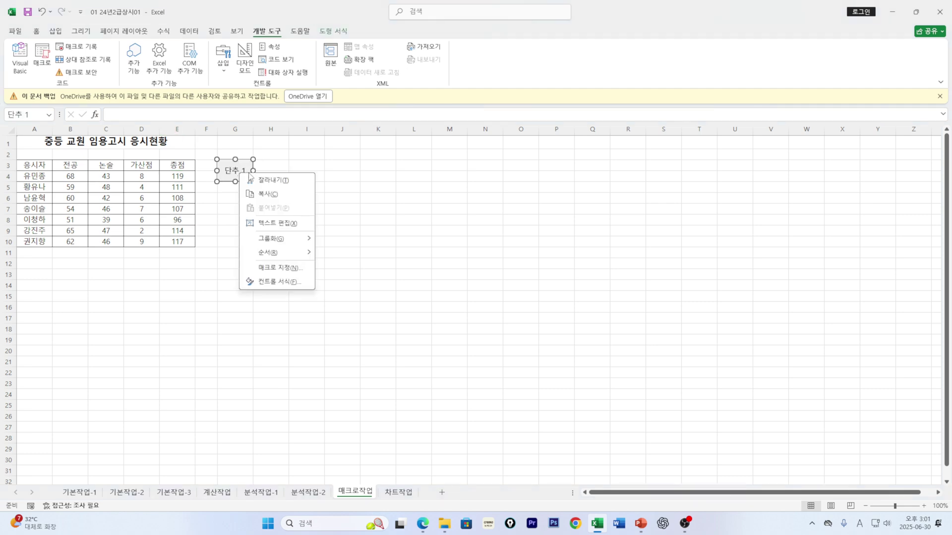
{"action": "left_click", "coordinate": [266, 228]}
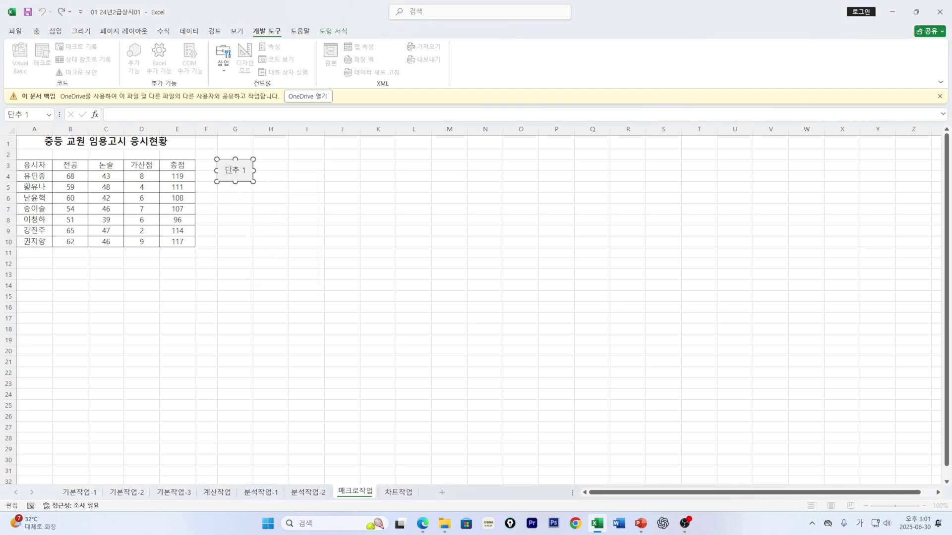
{"action": "left_click_drag", "start_coordinate": [227, 170], "coordinate": [248, 176]}
{"action": "type", "text": "총ㅈ"}
{"action": "left_click", "coordinate": [312, 221]}
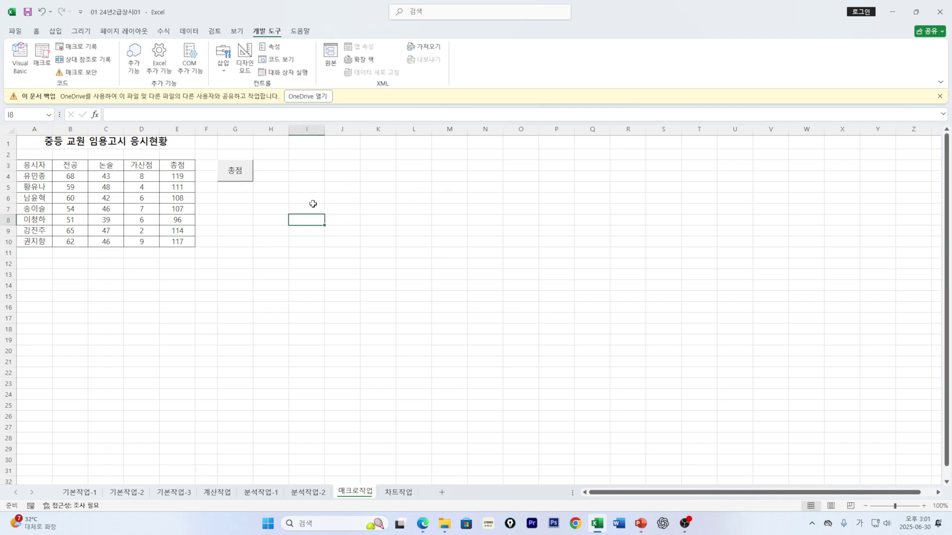
Step: Clear the totals in the 총점 column and run the macro from the 총점 button to test it
{"action": "left_click", "coordinate": [175, 176]}
{"action": "left_click_drag", "start_coordinate": [175, 176], "coordinate": [163, 272]}
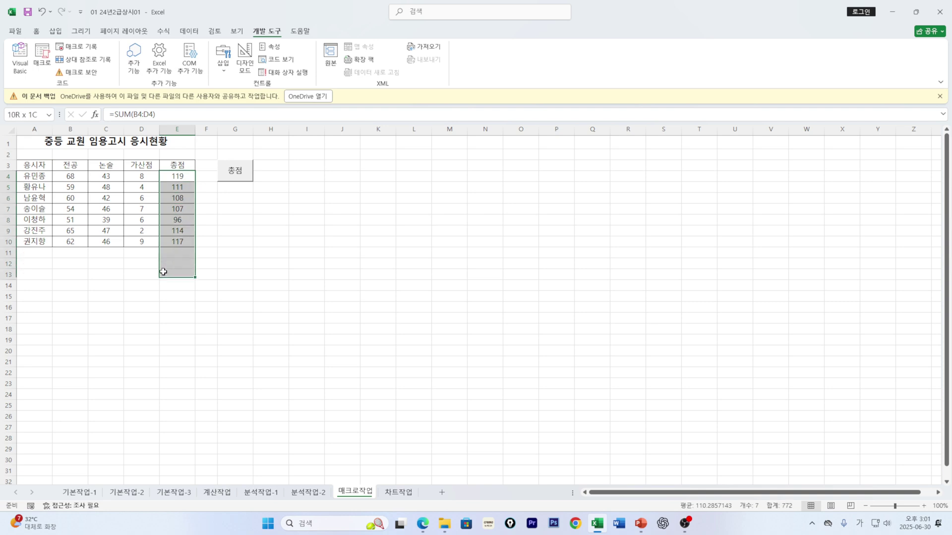
{"action": "key", "text": "Delete"}
{"action": "left_click", "coordinate": [240, 261]}
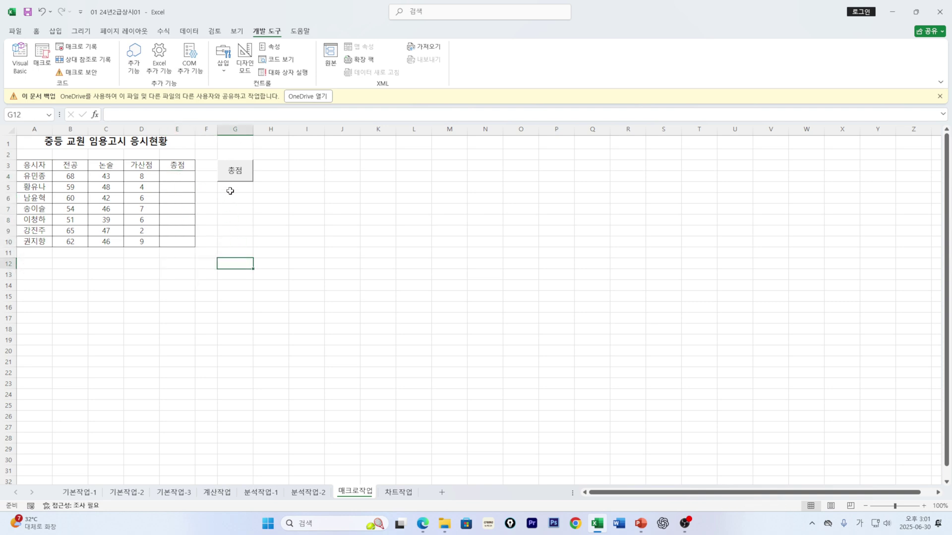
{"action": "left_click", "coordinate": [234, 171]}
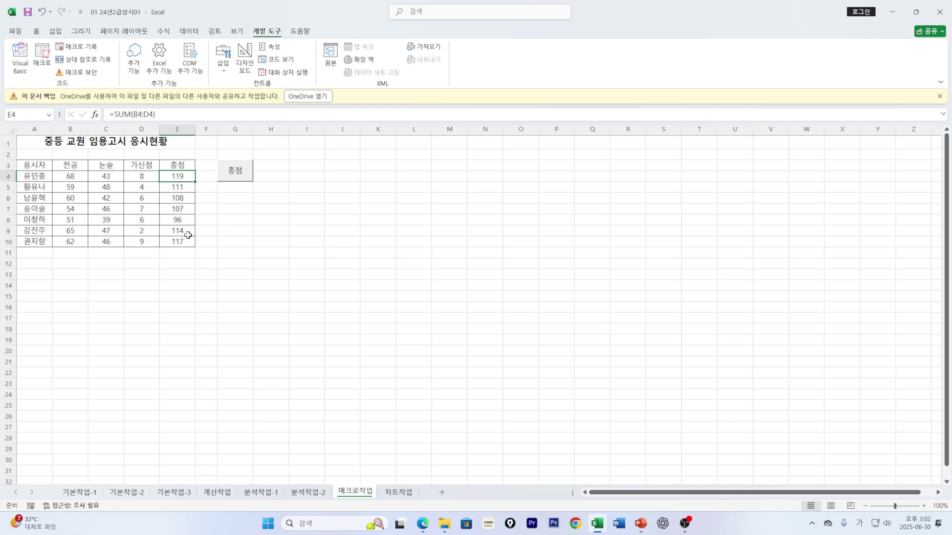
Step: Open the Visual Basic editor and display the recorded macro code in Module1 of the 모듈 folder
{"action": "right_click", "coordinate": [233, 174]}
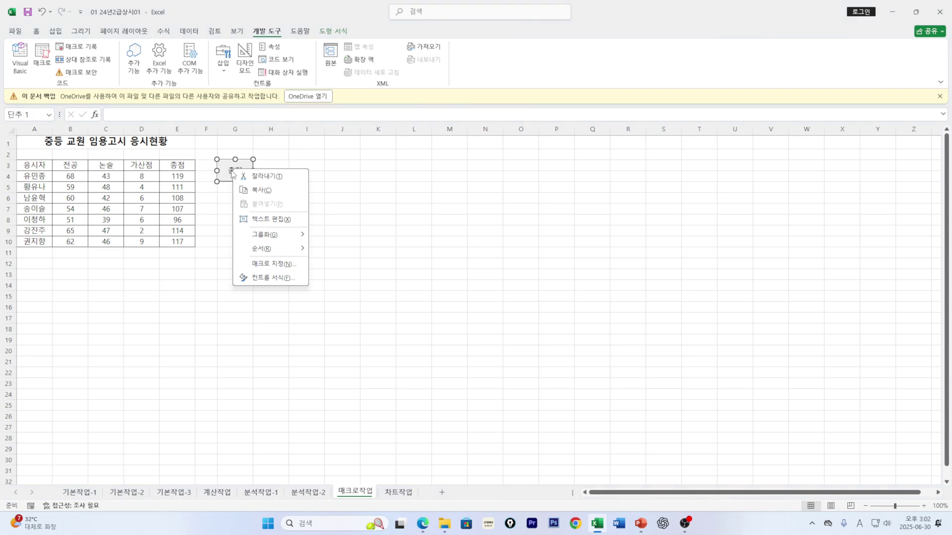
{"action": "left_click", "coordinate": [229, 172]}
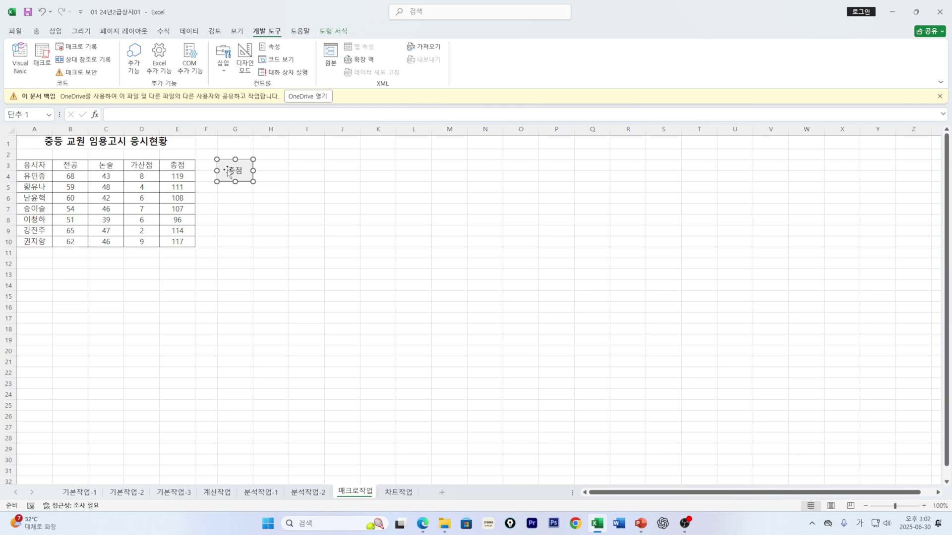
{"action": "key", "text": "alt+F11"}
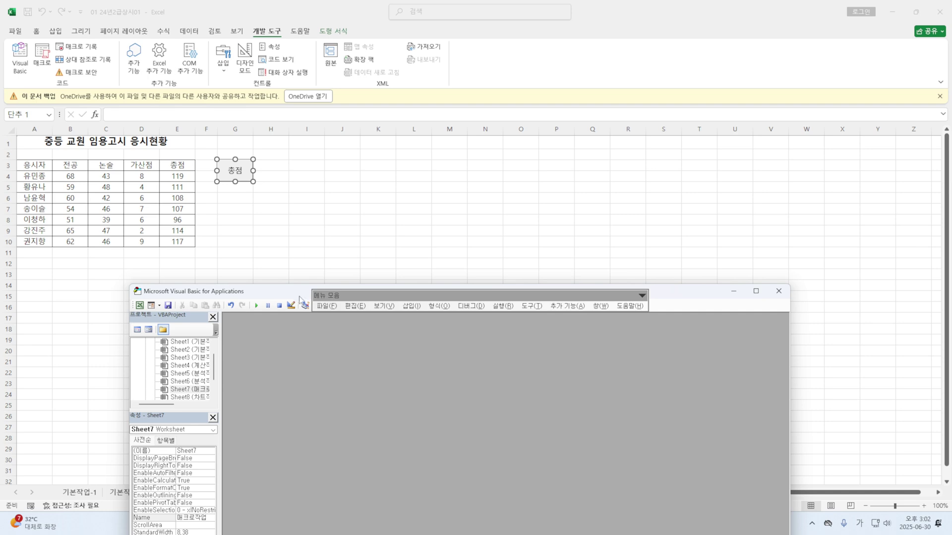
{"action": "left_click_drag", "start_coordinate": [288, 291], "coordinate": [376, 127]}
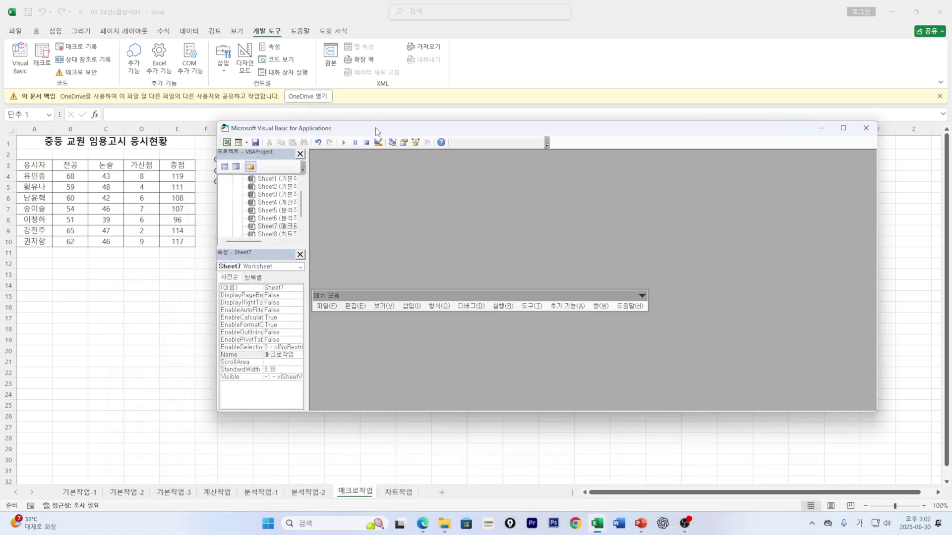
{"action": "left_click", "coordinate": [302, 215]}
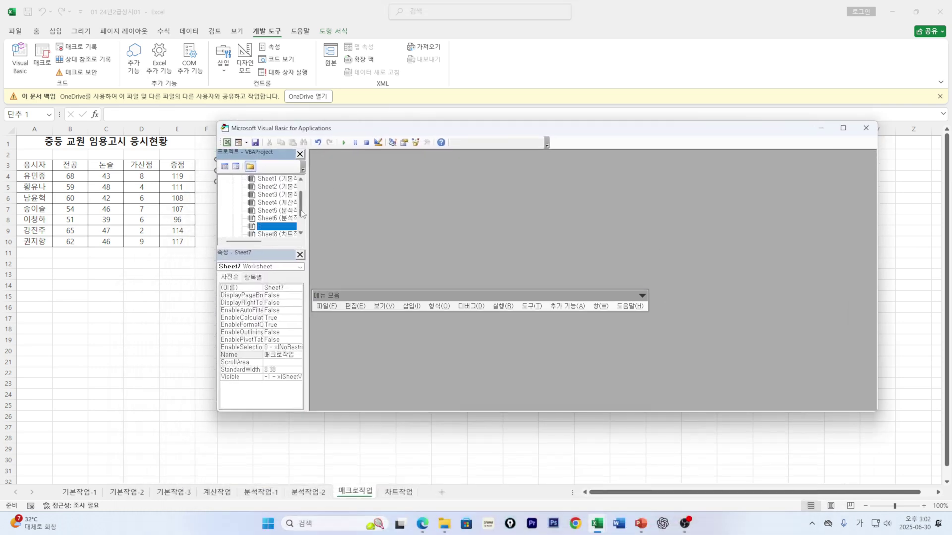
{"action": "left_click_drag", "start_coordinate": [301, 214], "coordinate": [302, 226]}
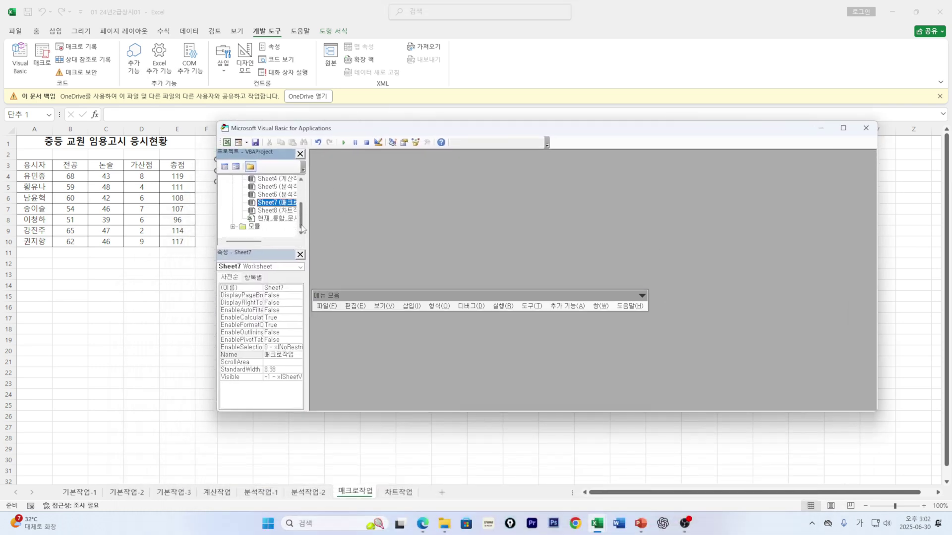
{"action": "double_click", "coordinate": [255, 226]}
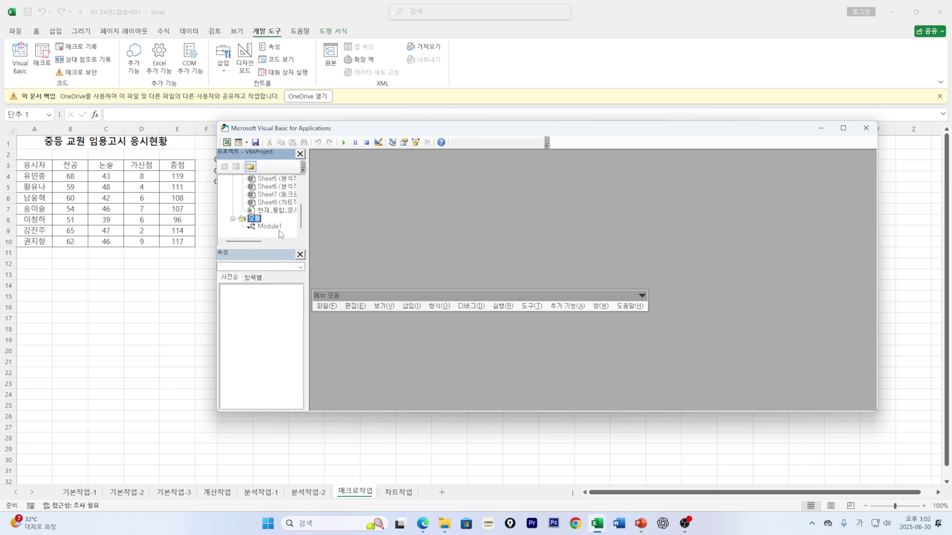
{"action": "double_click", "coordinate": [270, 226]}
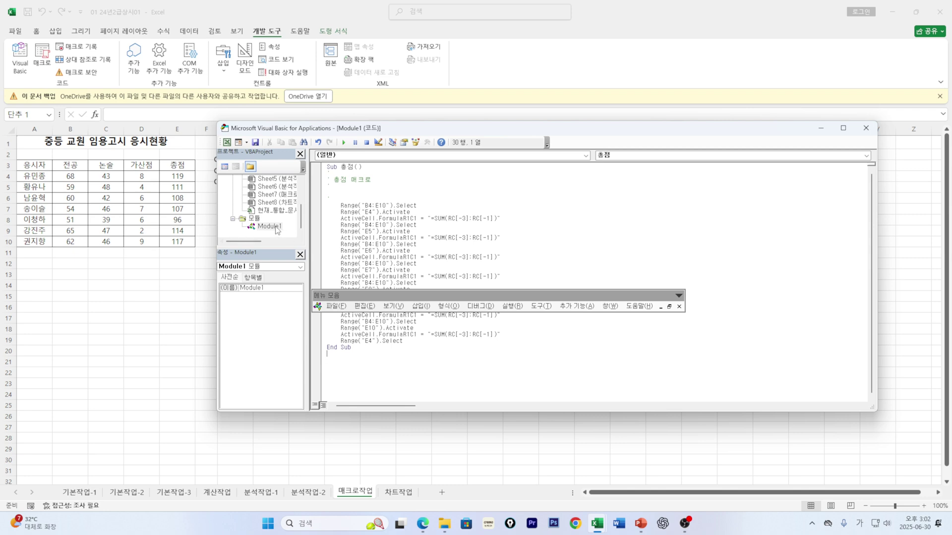
Step: Remove Module1 from the VBA project without exporting it and close the Visual Basic editor
{"action": "left_click", "coordinate": [269, 226]}
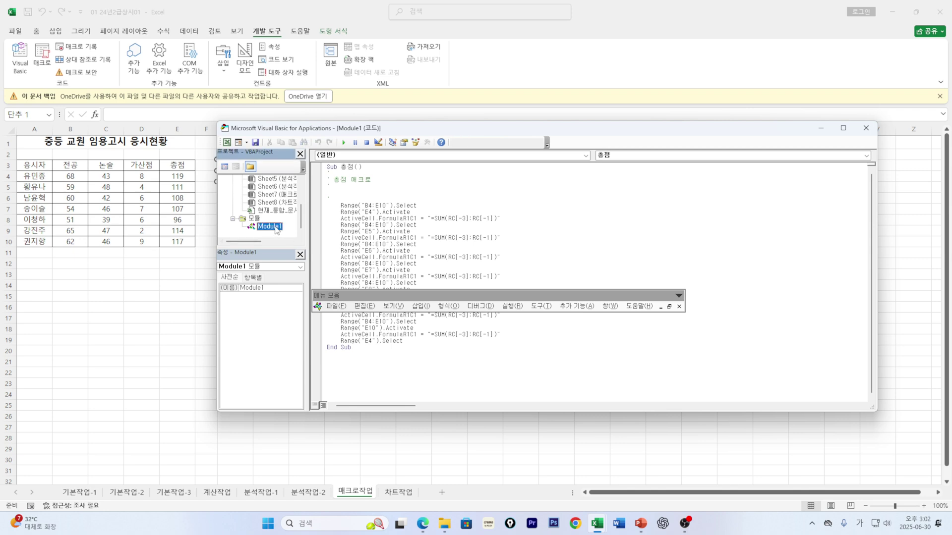
{"action": "right_click", "coordinate": [276, 229]}
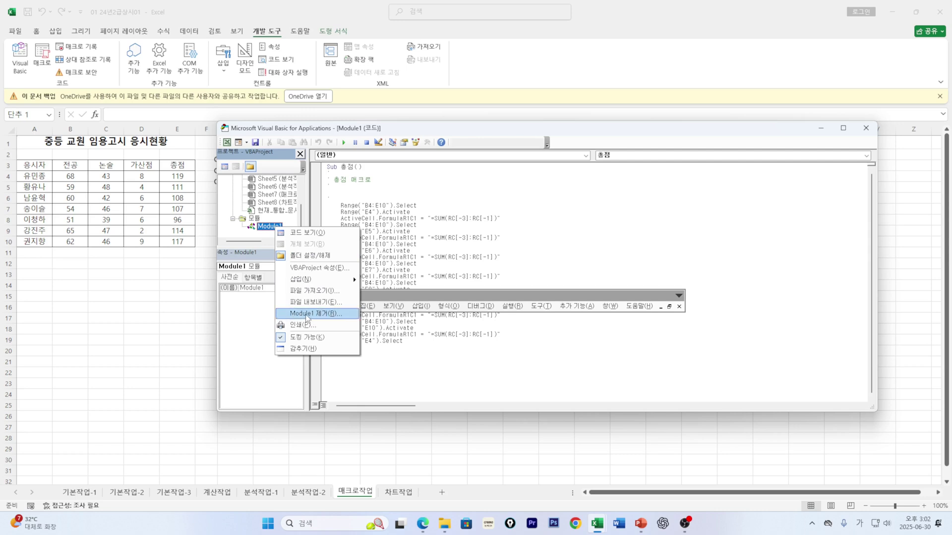
{"action": "left_click", "coordinate": [307, 315]}
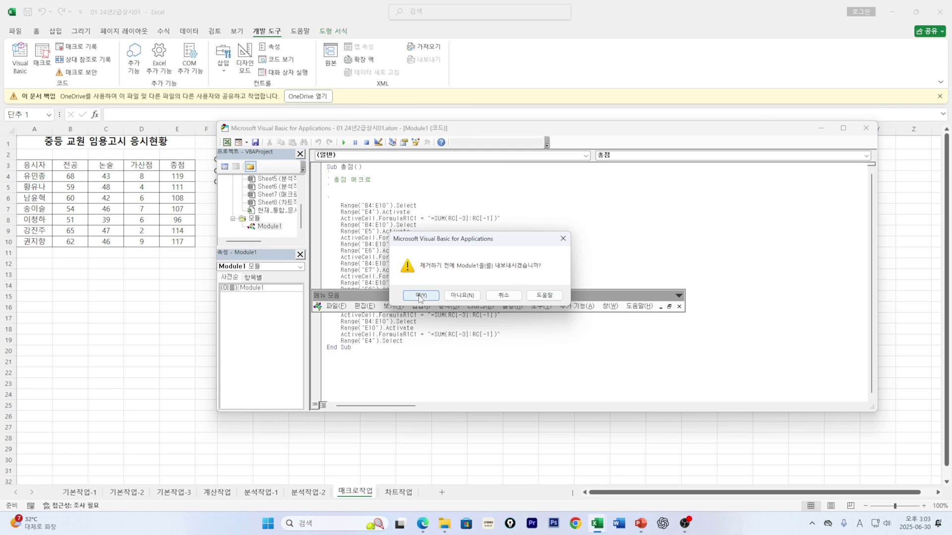
{"action": "left_click", "coordinate": [458, 296]}
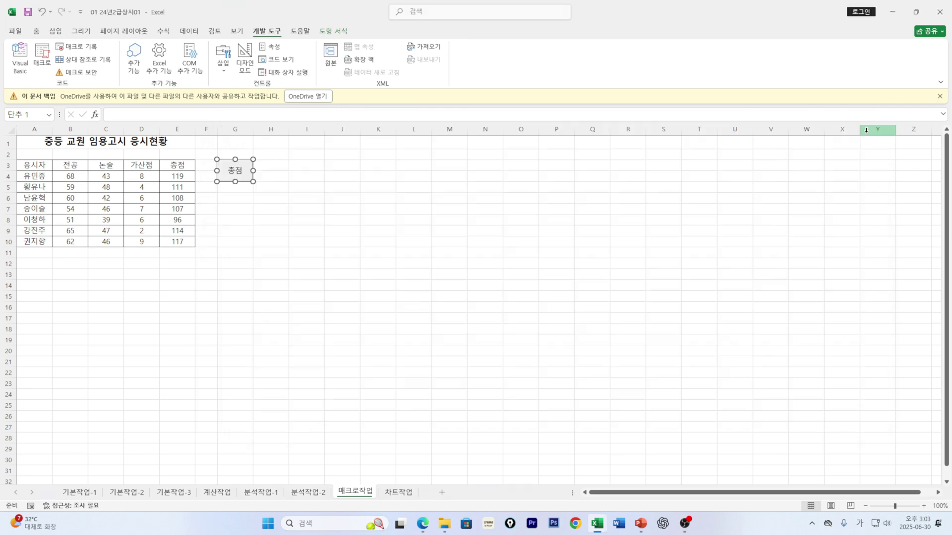
{"action": "left_click", "coordinate": [865, 128]}
Step: Try to run the macro from the 총점 button once more and dismiss the message
{"action": "left_click", "coordinate": [381, 275]}
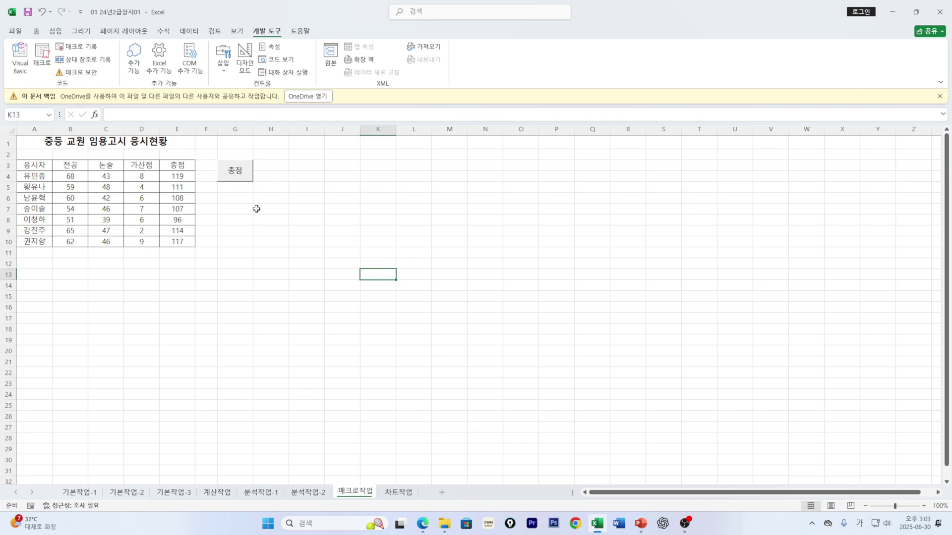
{"action": "left_click", "coordinate": [236, 174]}
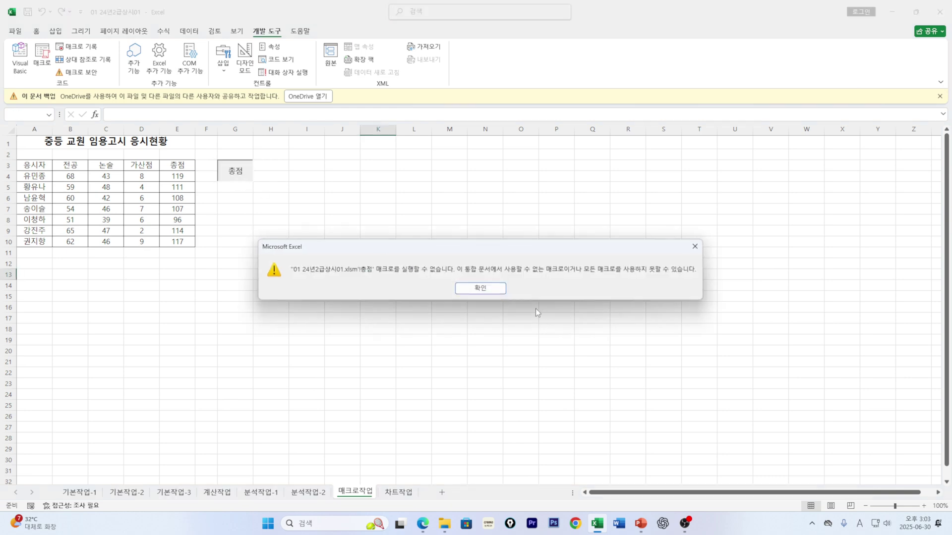
{"action": "left_click", "coordinate": [489, 296]}
{"action": "left_click", "coordinate": [262, 307]}
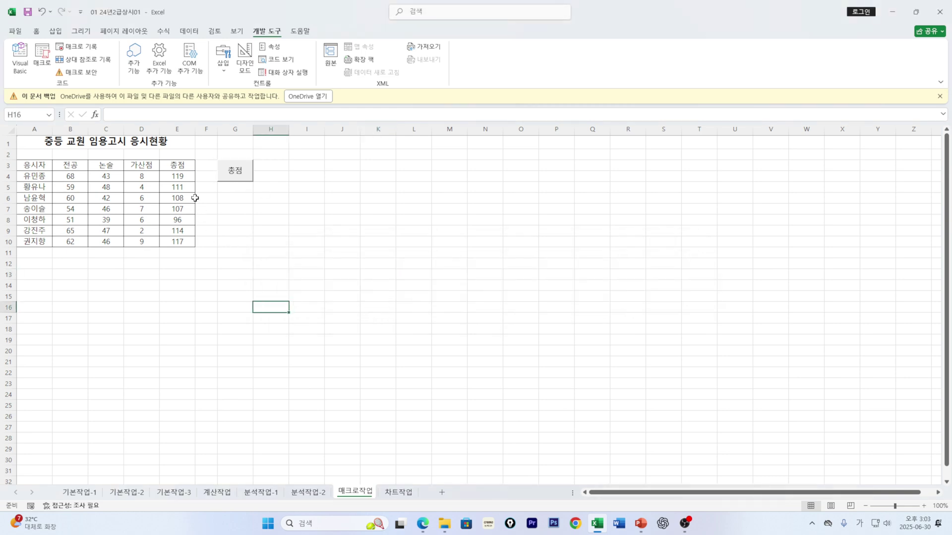
Step: Clear the total formulas from E4:E10 in the 총점 column
{"action": "left_click", "coordinate": [182, 176]}
{"action": "left_click_drag", "start_coordinate": [181, 176], "coordinate": [176, 242]}
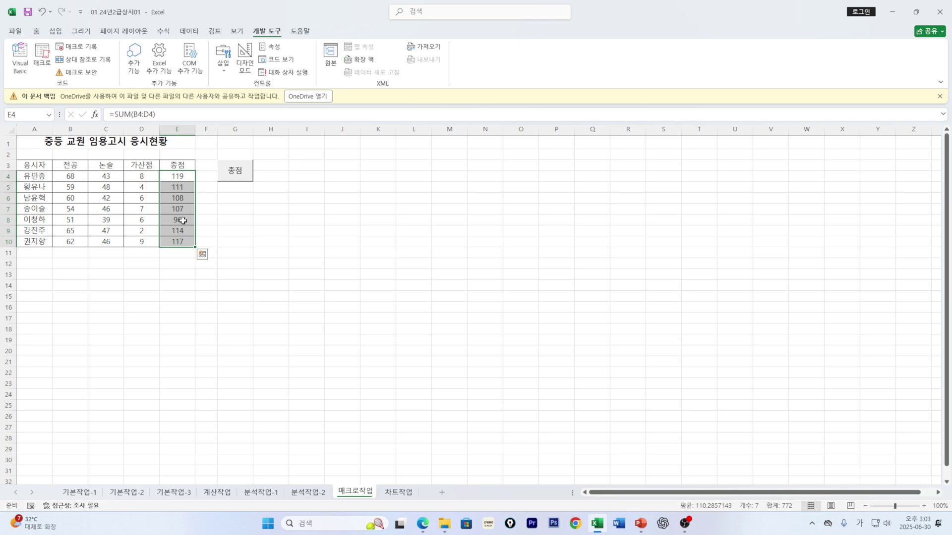
{"action": "key", "text": "Delete"}
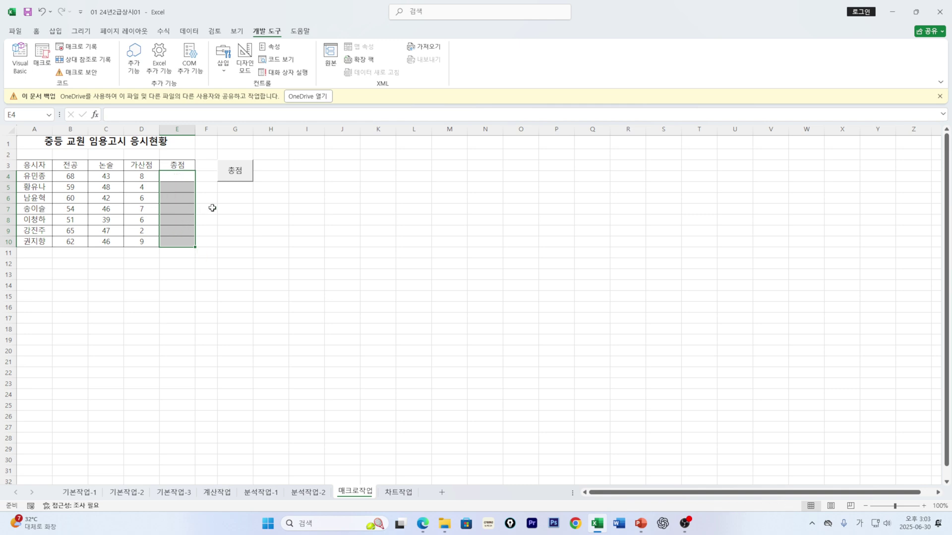
Step: From the 총점 button's macro assignment, start recording a new macro named 총점, stored in the current workbook
{"action": "right_click", "coordinate": [239, 179]}
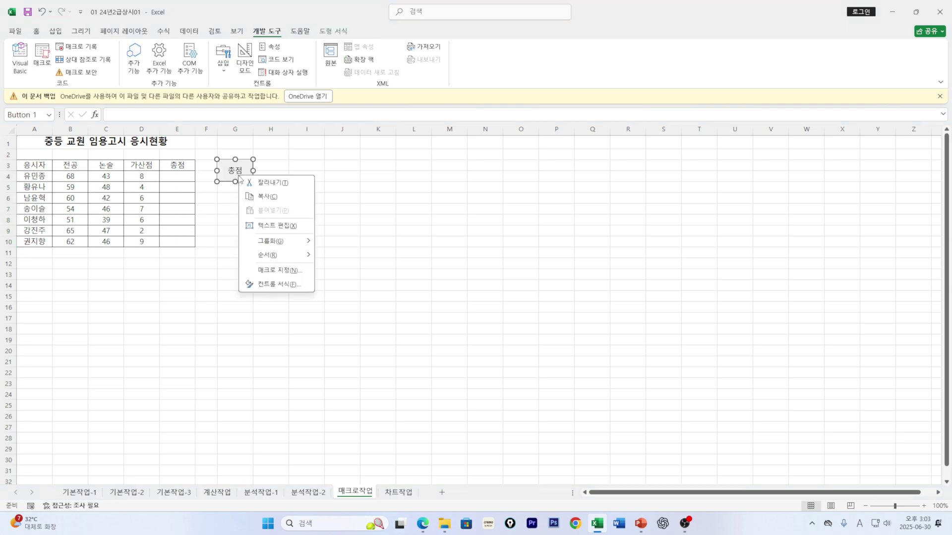
{"action": "key", "text": "Escape"}
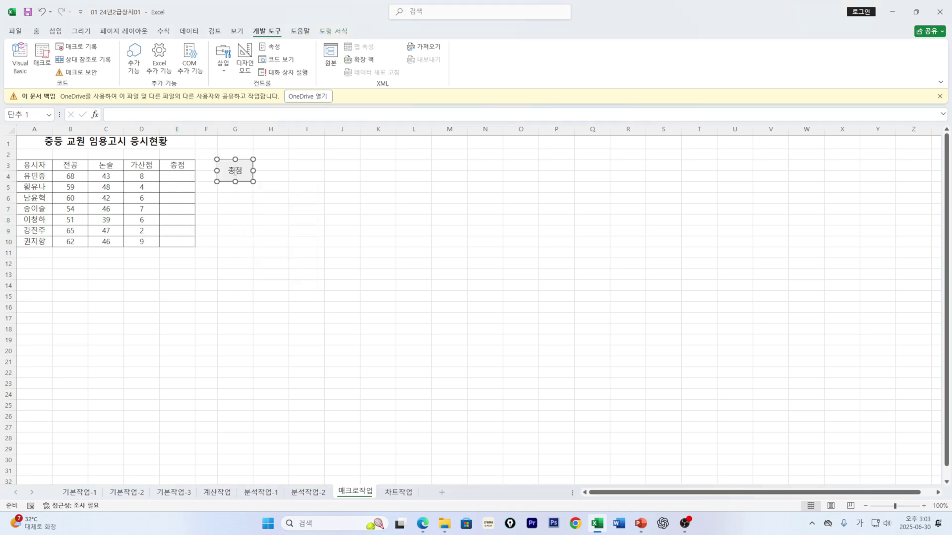
{"action": "right_click", "coordinate": [243, 173]}
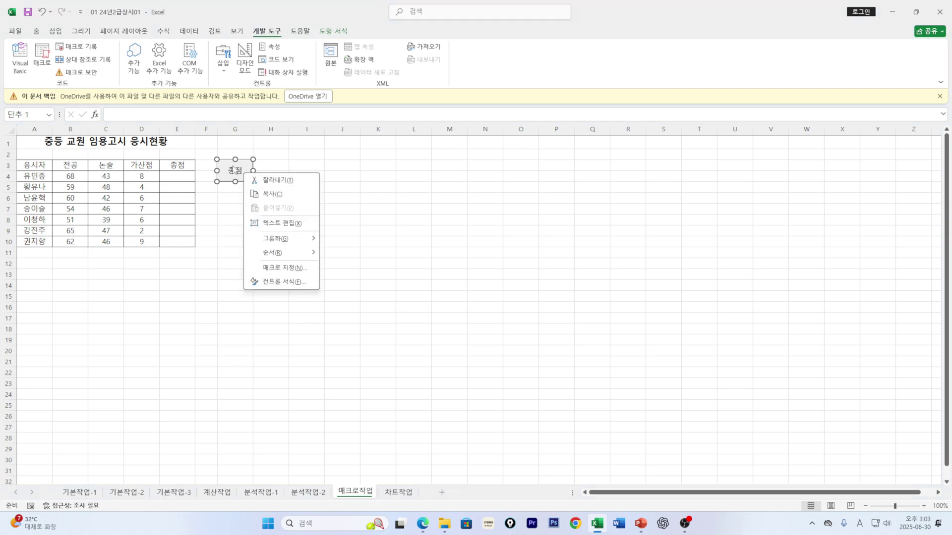
{"action": "left_click", "coordinate": [271, 270]}
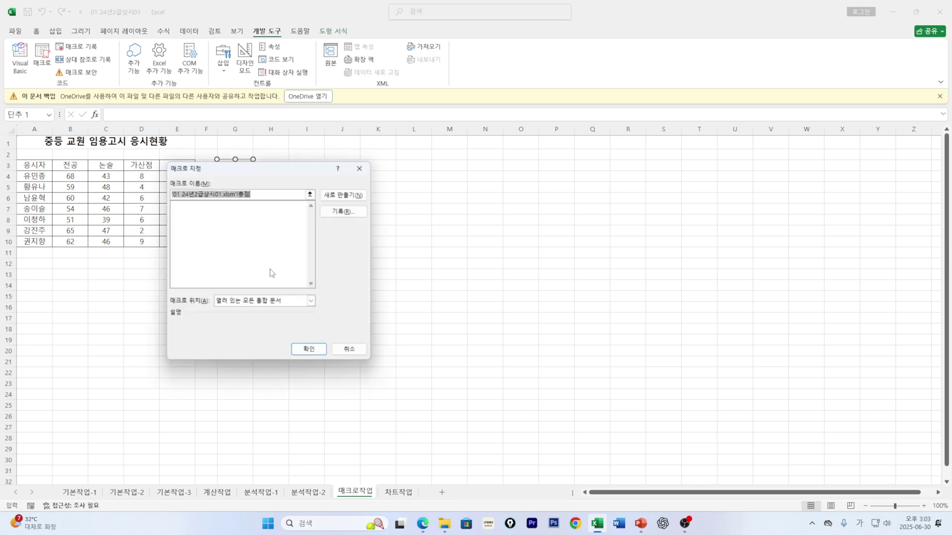
{"action": "left_click_drag", "start_coordinate": [242, 194], "coordinate": [141, 193]}
{"action": "key", "text": "BackSpace"}
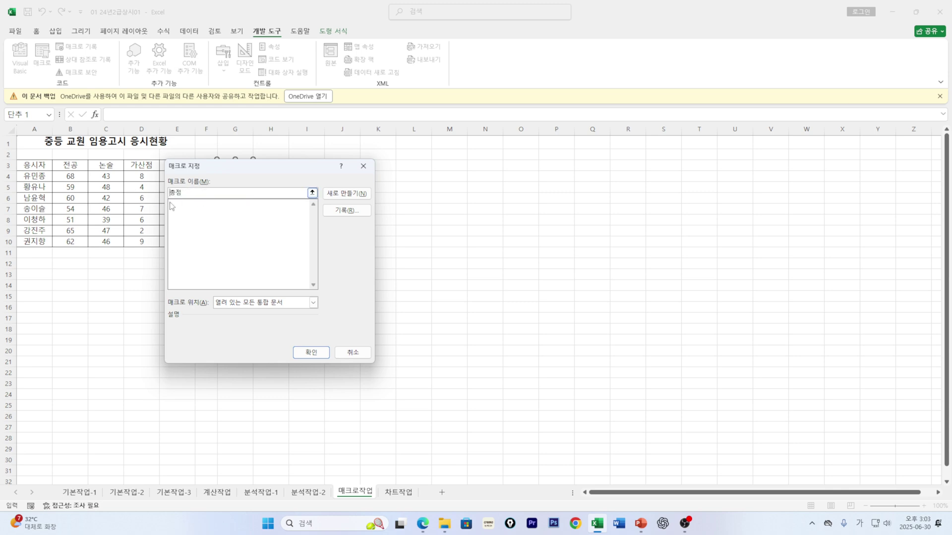
{"action": "left_click", "coordinate": [349, 212]}
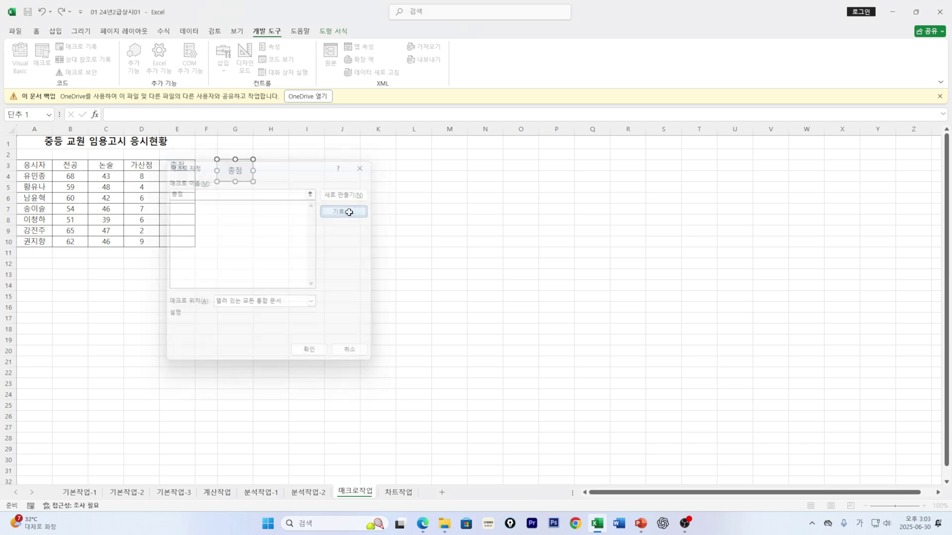
{"action": "left_click_drag", "start_coordinate": [294, 193], "coordinate": [455, 191]}
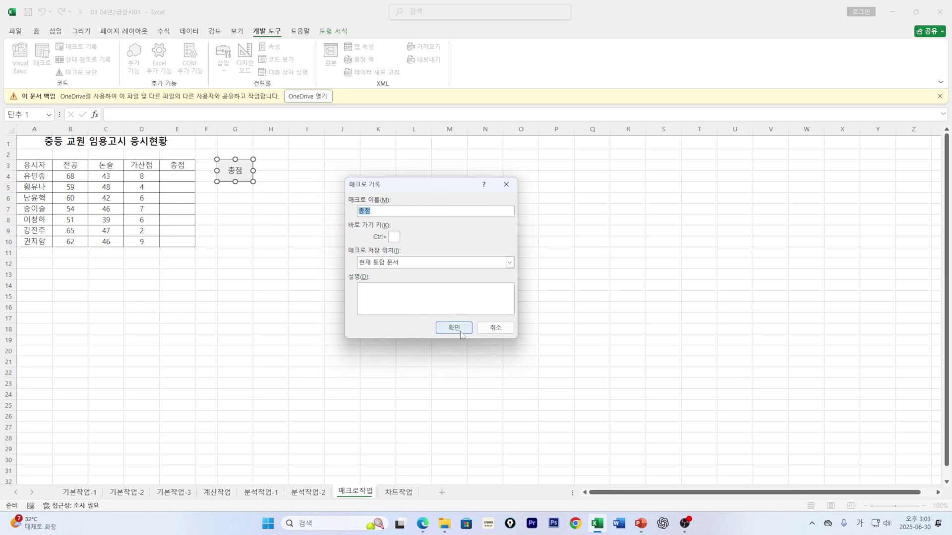
{"action": "left_click", "coordinate": [457, 330]}
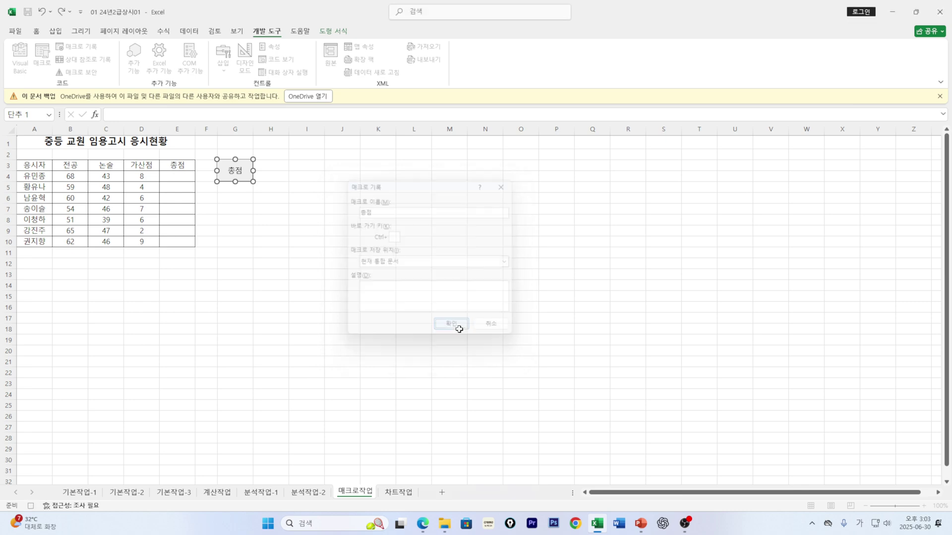
Step: Fill the 총점 column for rows 4 to 10 with AutoSum totals over B4:E10 and stop recording the macro
{"action": "left_click", "coordinate": [75, 177]}
{"action": "left_click", "coordinate": [175, 243], "text": "shift"}
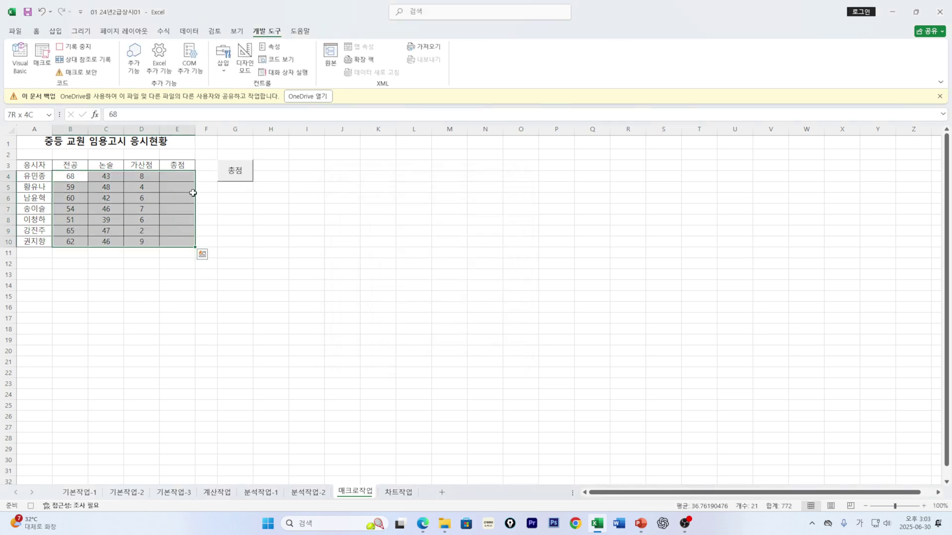
{"action": "left_click", "coordinate": [37, 32]}
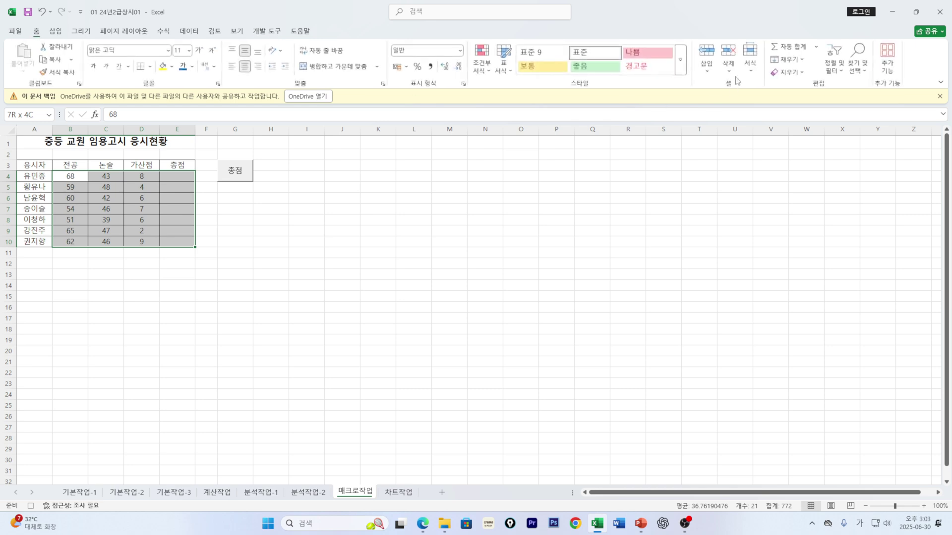
{"action": "left_click", "coordinate": [817, 46]}
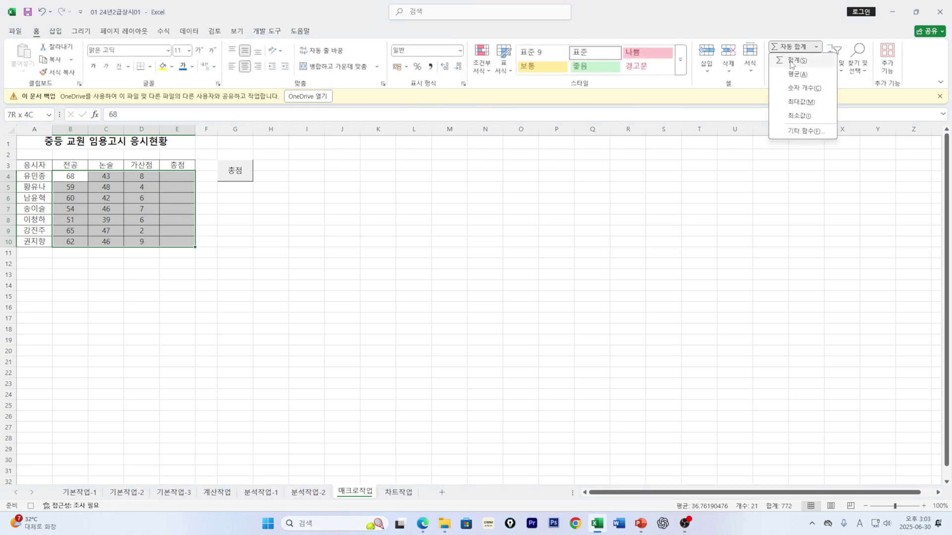
{"action": "left_click", "coordinate": [792, 62]}
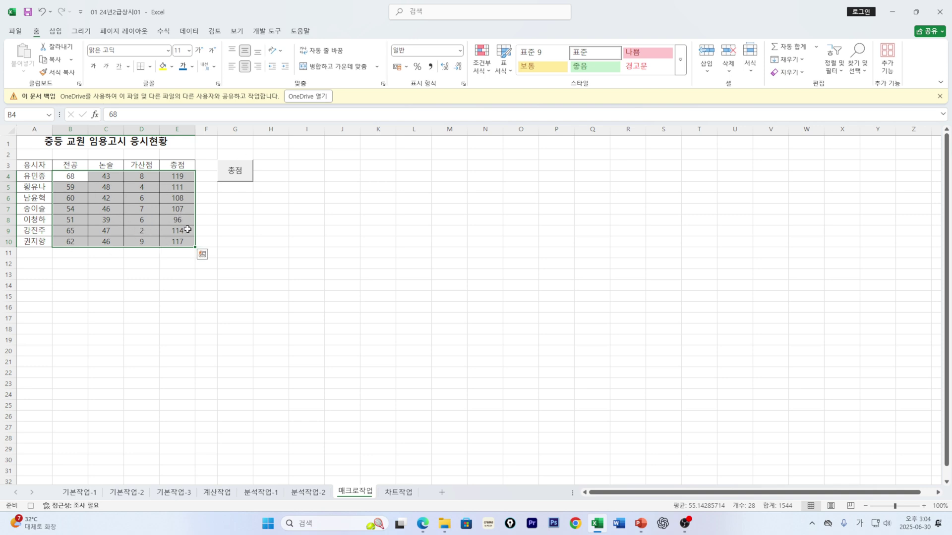
{"action": "left_click", "coordinate": [231, 243]}
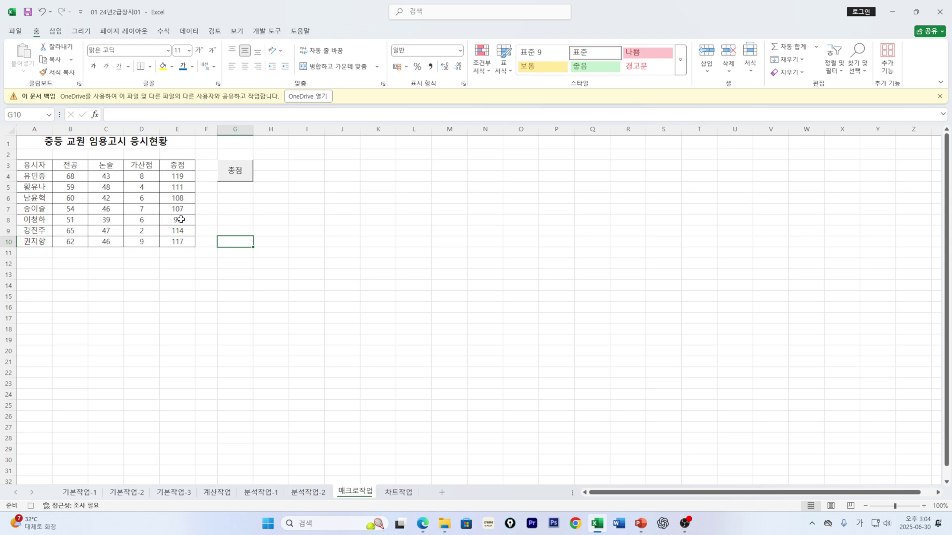
{"action": "left_click", "coordinate": [272, 33]}
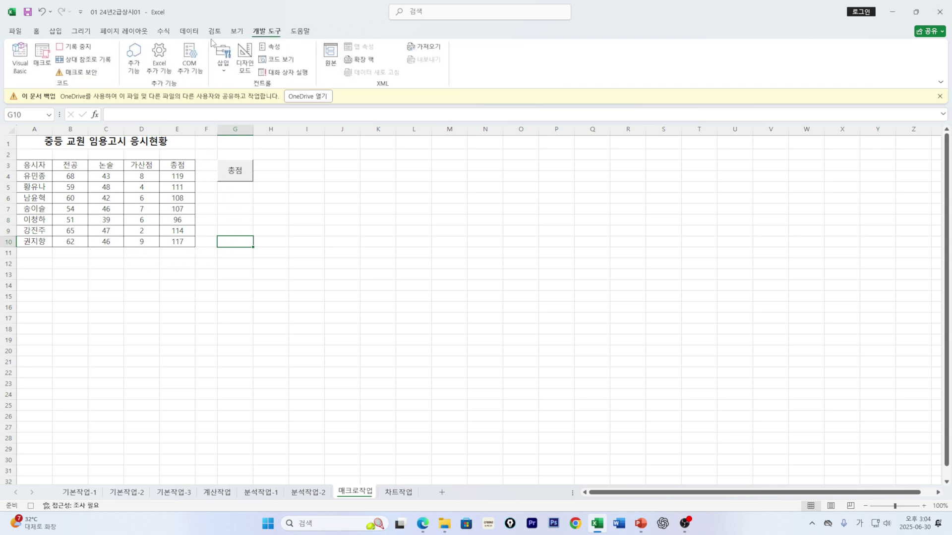
{"action": "left_click", "coordinate": [78, 48]}
Step: Draw a rounded rectangle over cells G6:G7 beneath the 총점 button, about 1.16 cm high and 1.91 cm wide
{"action": "left_click", "coordinate": [60, 32]}
{"action": "left_click", "coordinate": [135, 72]}
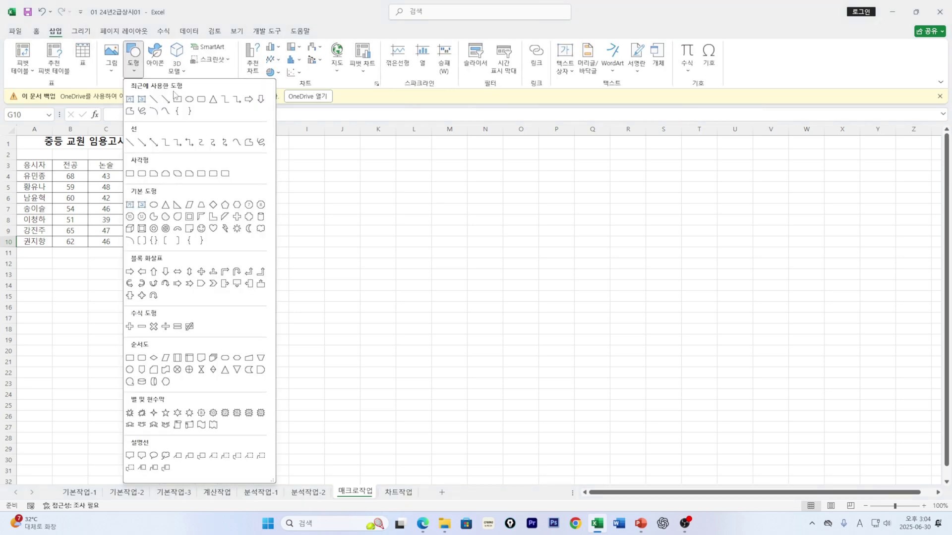
{"action": "left_click", "coordinate": [200, 98]}
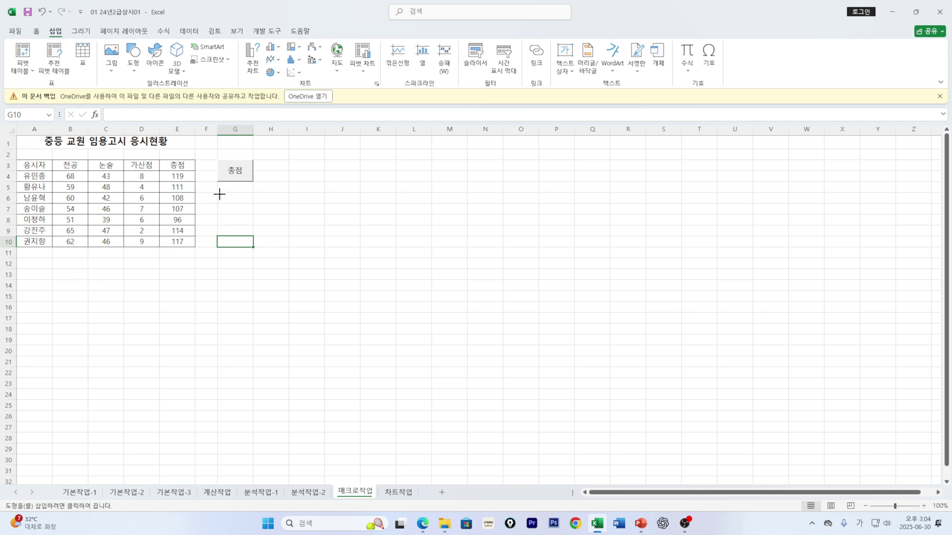
{"action": "left_click_drag", "start_coordinate": [219, 194], "coordinate": [245, 213]}
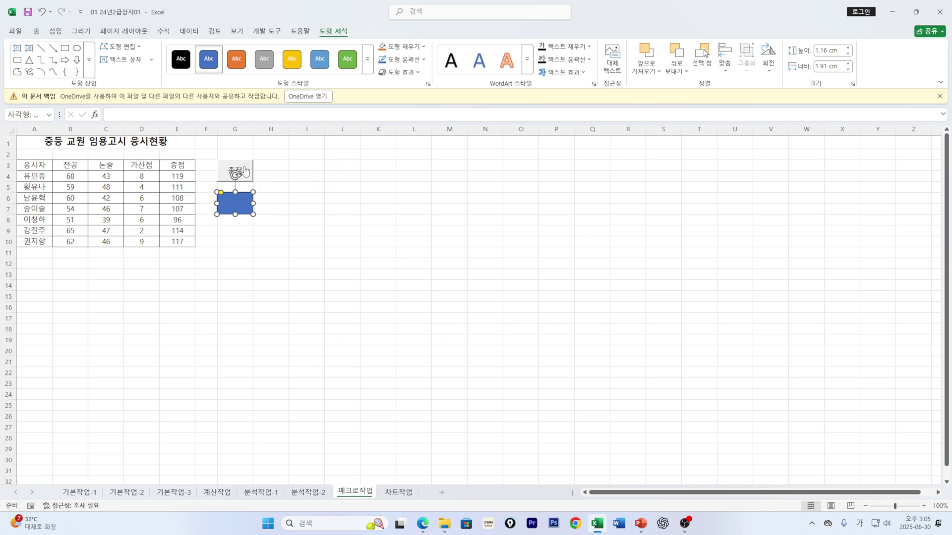
Step: Assign a new macro named 서식 to the rounded rectangle and start recording it in the current workbook
{"action": "right_click", "coordinate": [234, 205]}
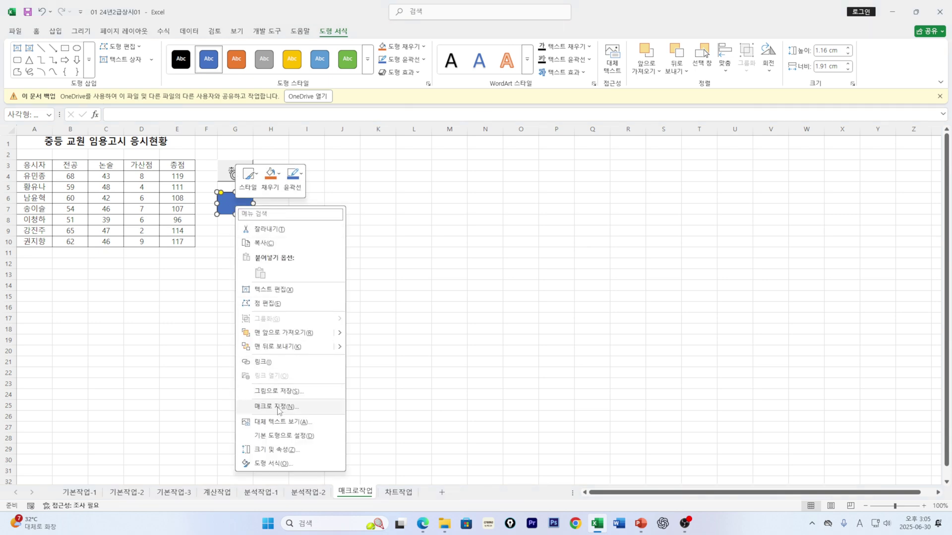
{"action": "left_click", "coordinate": [278, 406]}
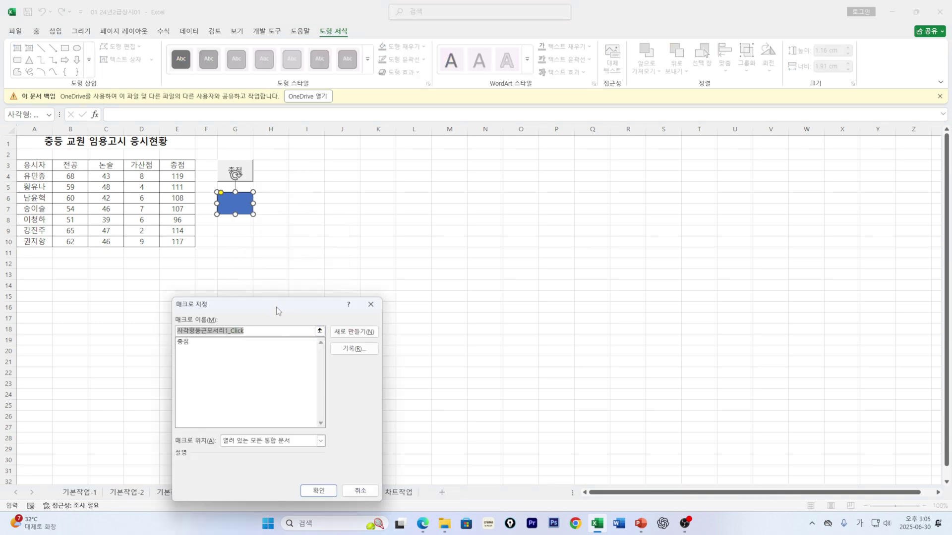
{"action": "left_click_drag", "start_coordinate": [276, 307], "coordinate": [424, 252]}
{"action": "type", "text": "ㅅ"}
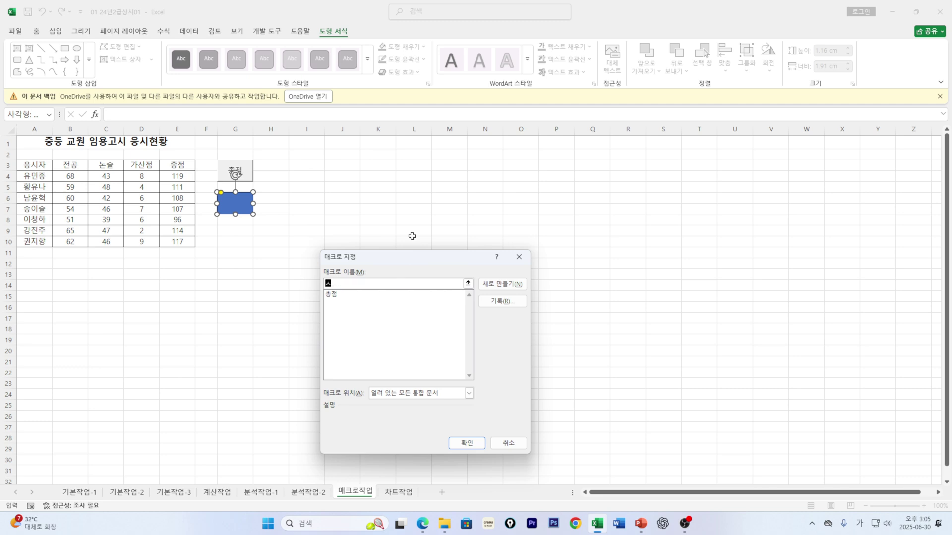
{"action": "type", "text": "식"}
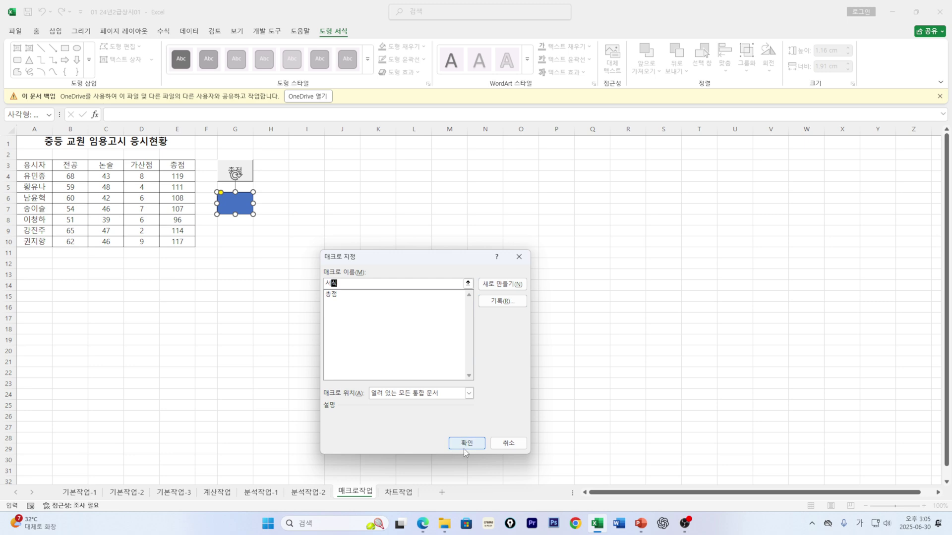
{"action": "left_click", "coordinate": [502, 301]}
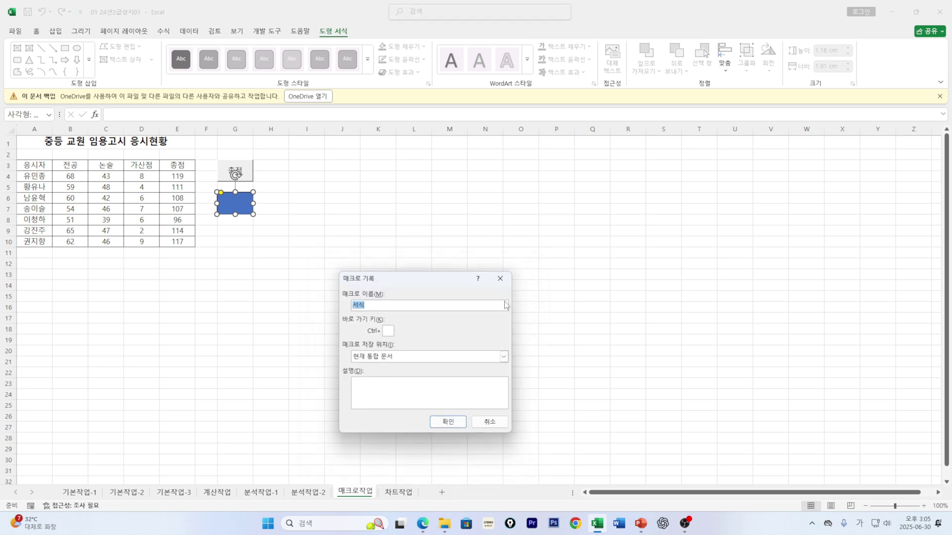
{"action": "left_click", "coordinate": [448, 421]}
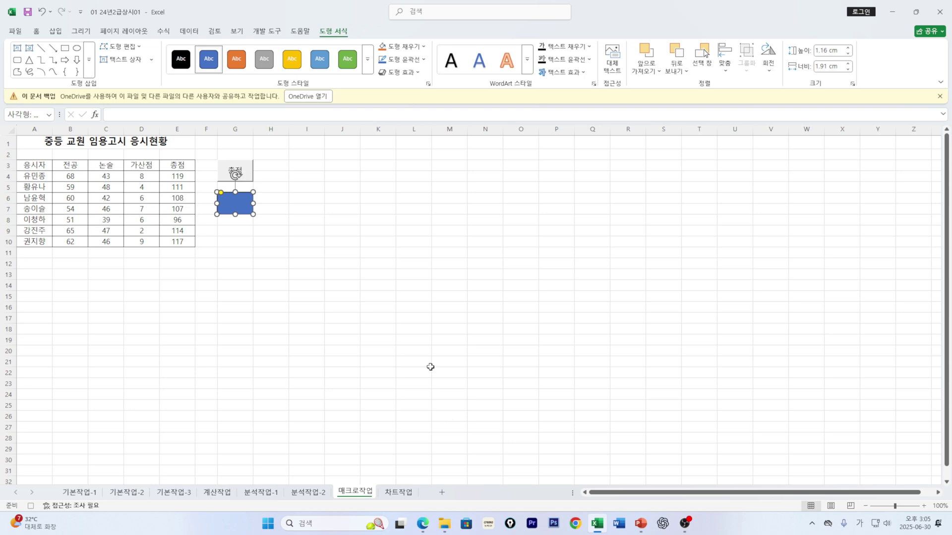
Step: Format header cells A3:E3 with standard yellow font and standard red fill, and stop recording the macro
{"action": "left_click", "coordinate": [34, 168]}
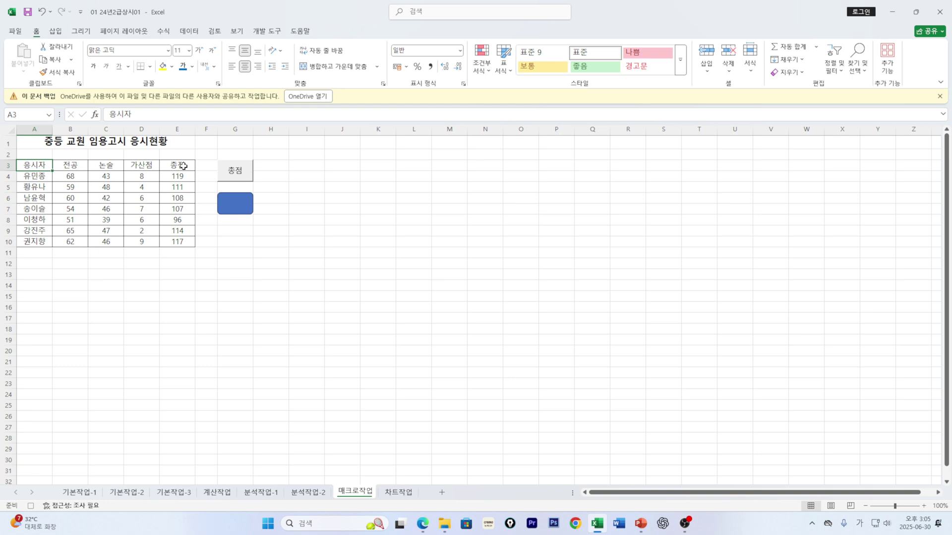
{"action": "left_click", "coordinate": [184, 166], "text": "shift"}
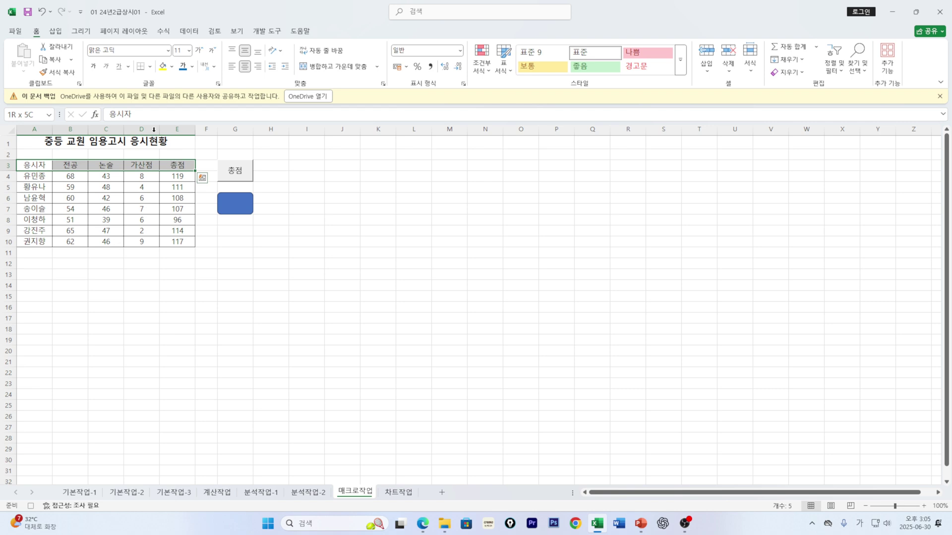
{"action": "left_click", "coordinate": [192, 67]}
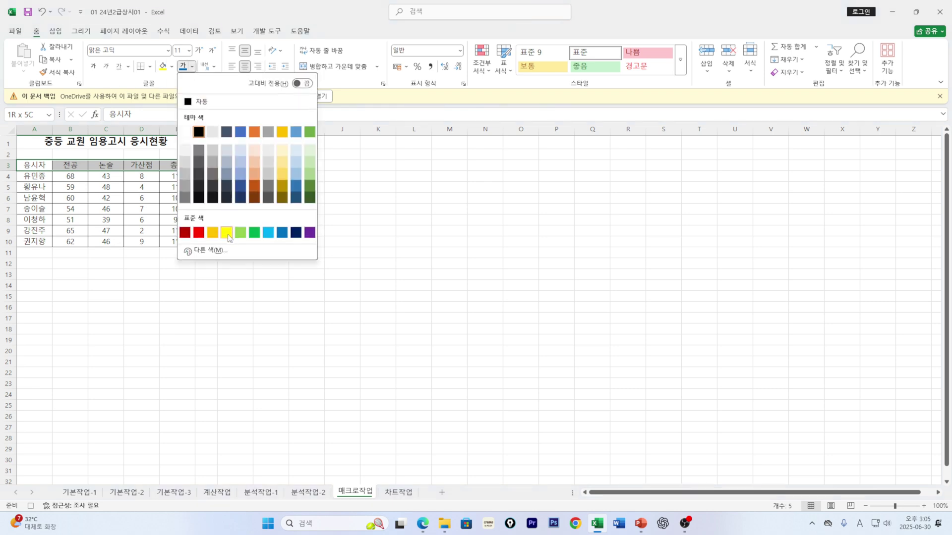
{"action": "left_click", "coordinate": [227, 233]}
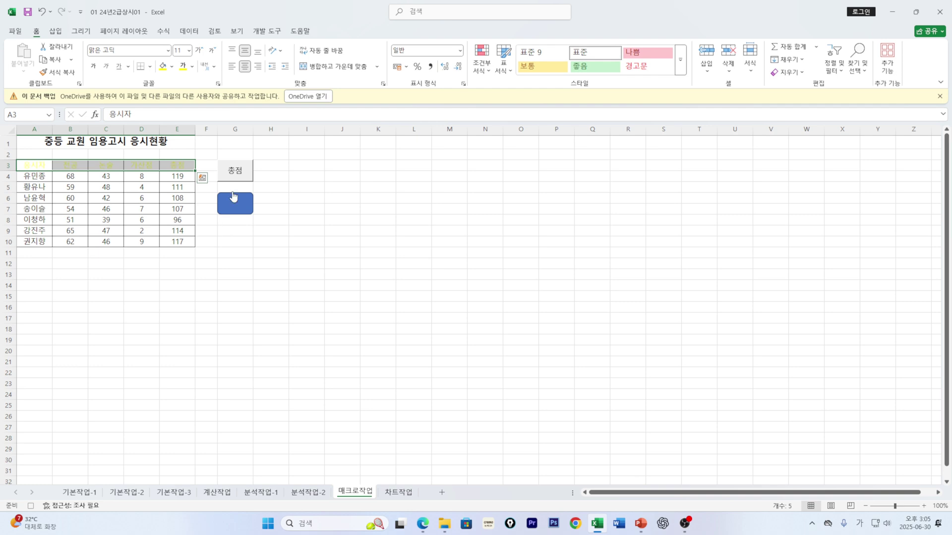
{"action": "left_click", "coordinate": [171, 66]}
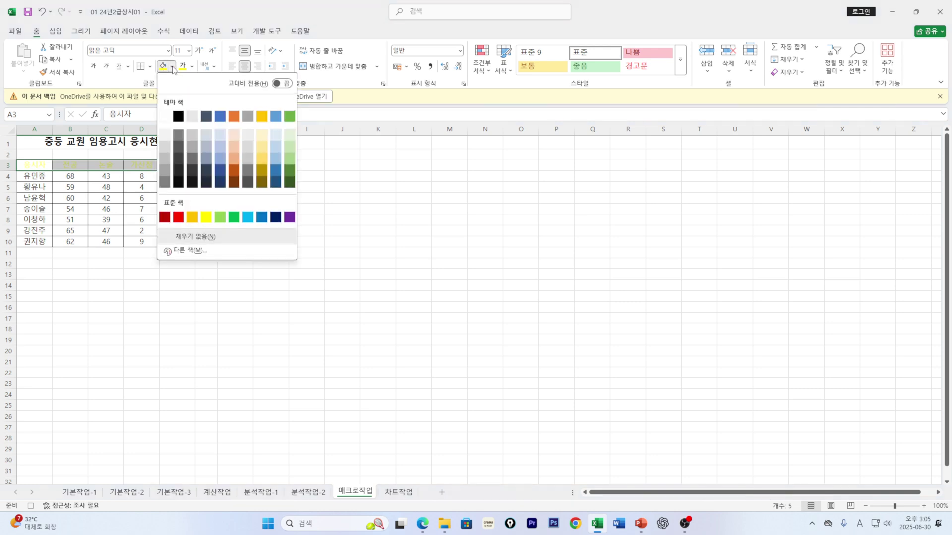
{"action": "left_click", "coordinate": [180, 218]}
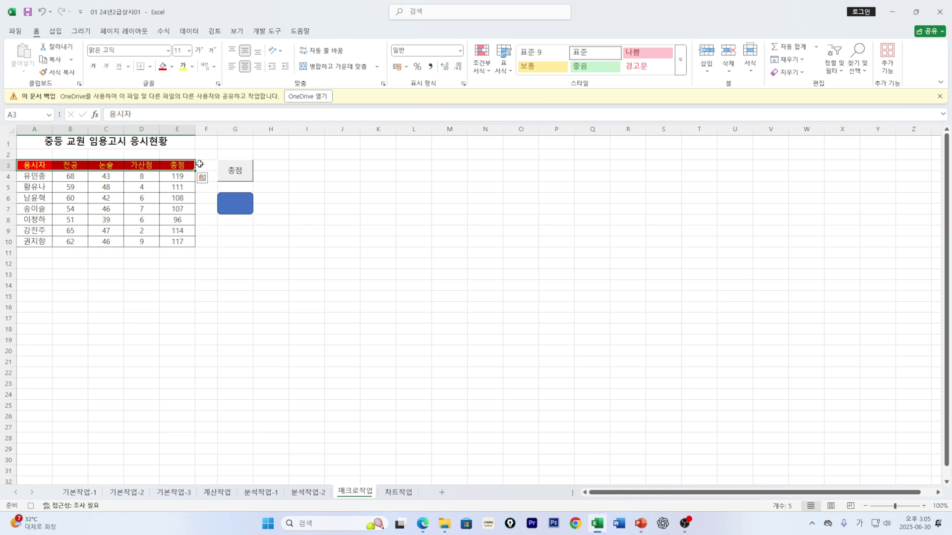
{"action": "left_click", "coordinate": [206, 164]}
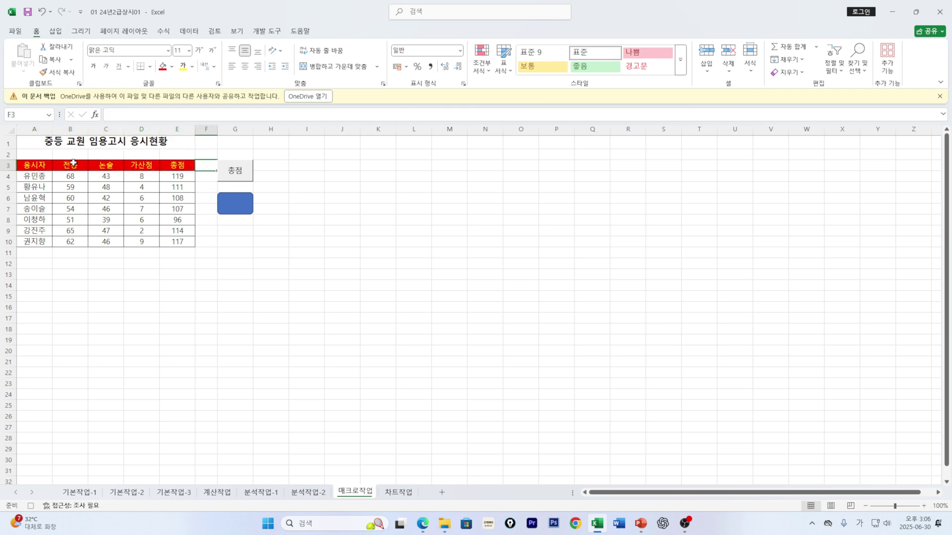
{"action": "left_click", "coordinate": [270, 36]}
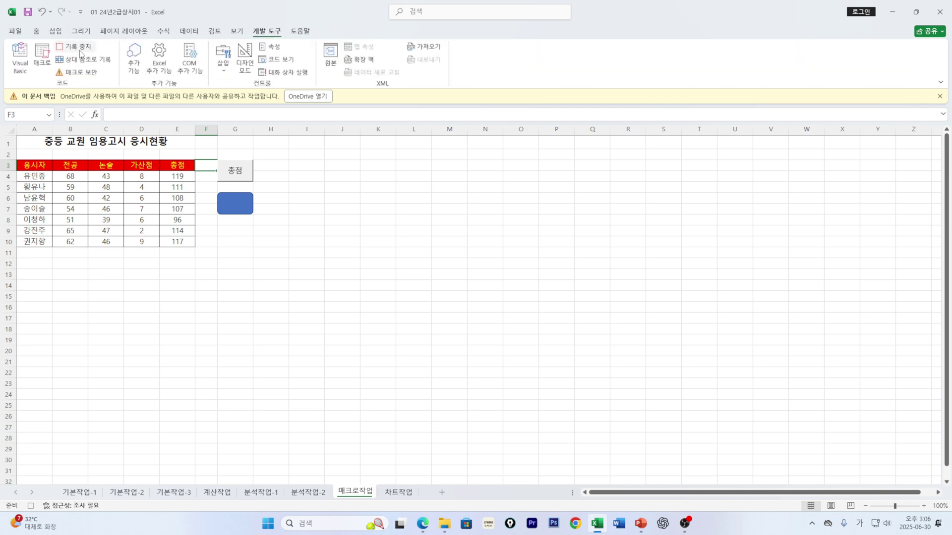
{"action": "left_click", "coordinate": [79, 49]}
Step: Label the rounded rectangle with the text 서식
{"action": "right_click", "coordinate": [235, 210]}
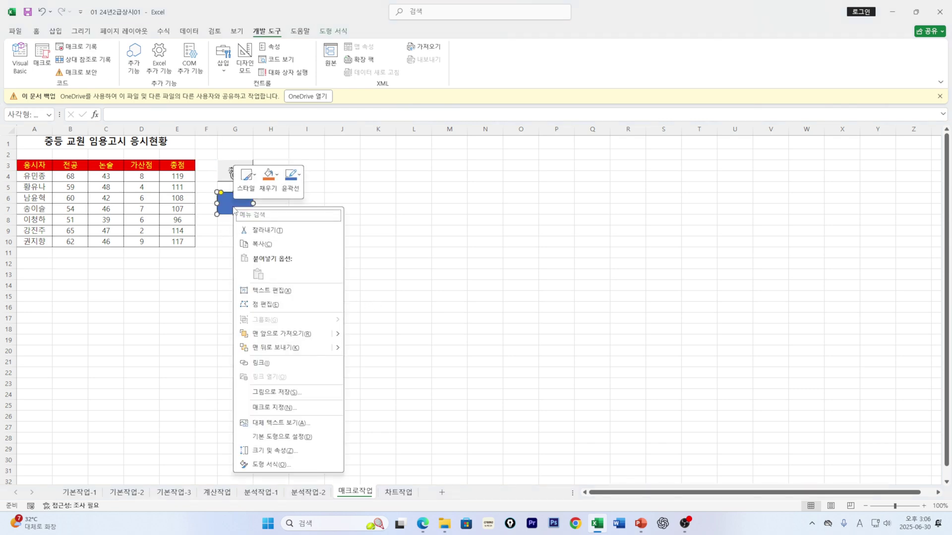
{"action": "left_click", "coordinate": [280, 290]}
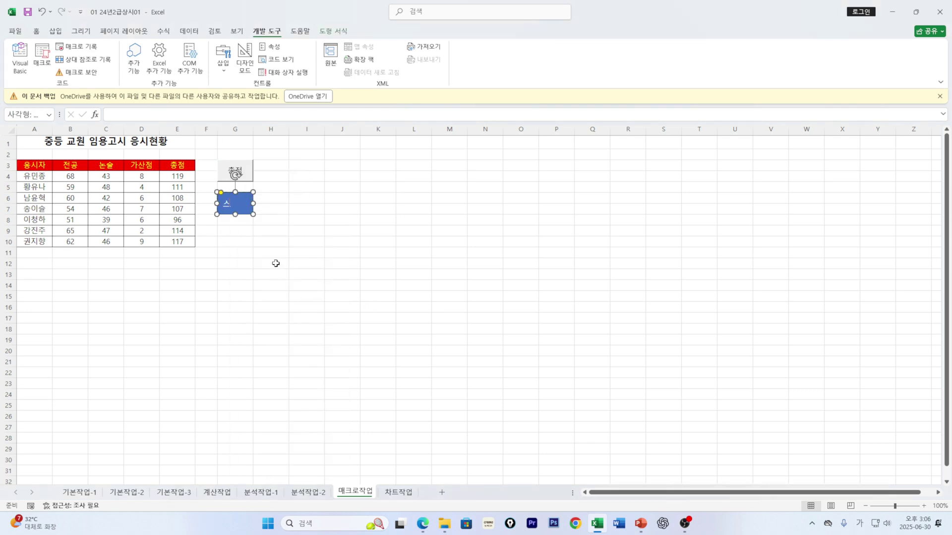
{"action": "type", "text": "서식"}
{"action": "left_click", "coordinate": [270, 278]}
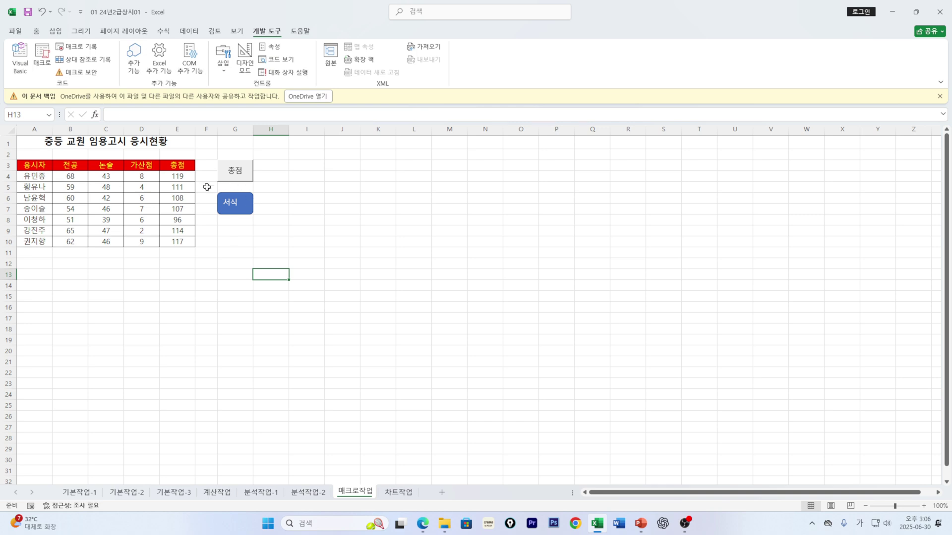
Step: Clear the totals in E4:E10 and run the 총점 button's macro to test it
{"action": "left_click_drag", "start_coordinate": [183, 178], "coordinate": [179, 242]}
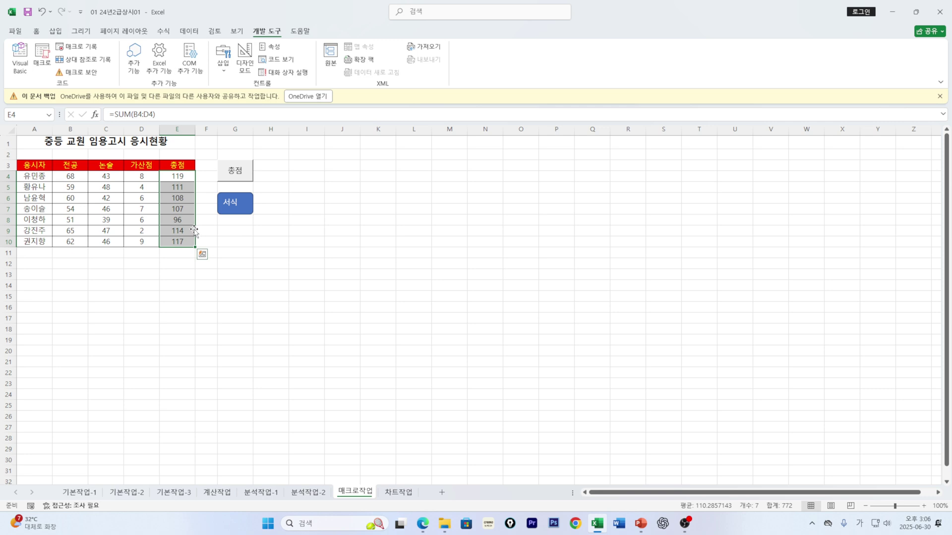
{"action": "key", "text": "Delete"}
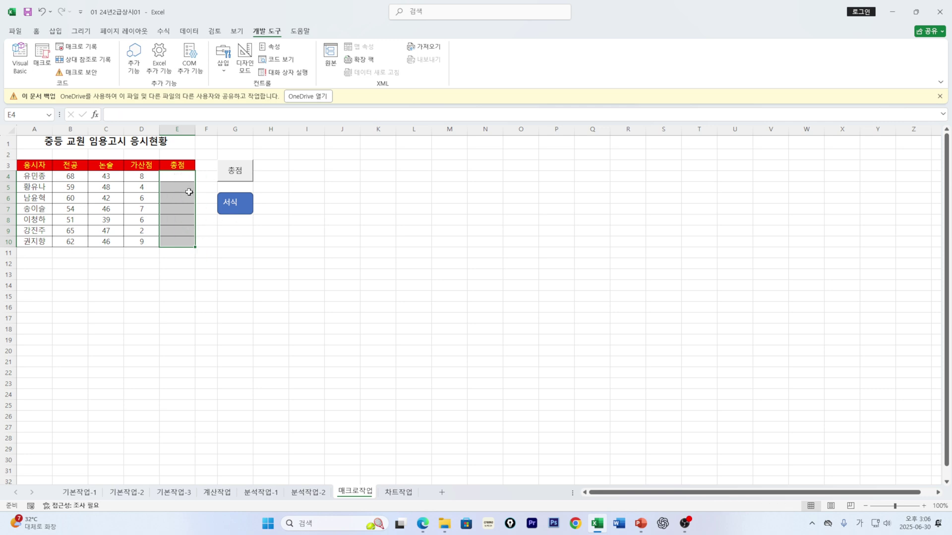
{"action": "left_click", "coordinate": [246, 171]}
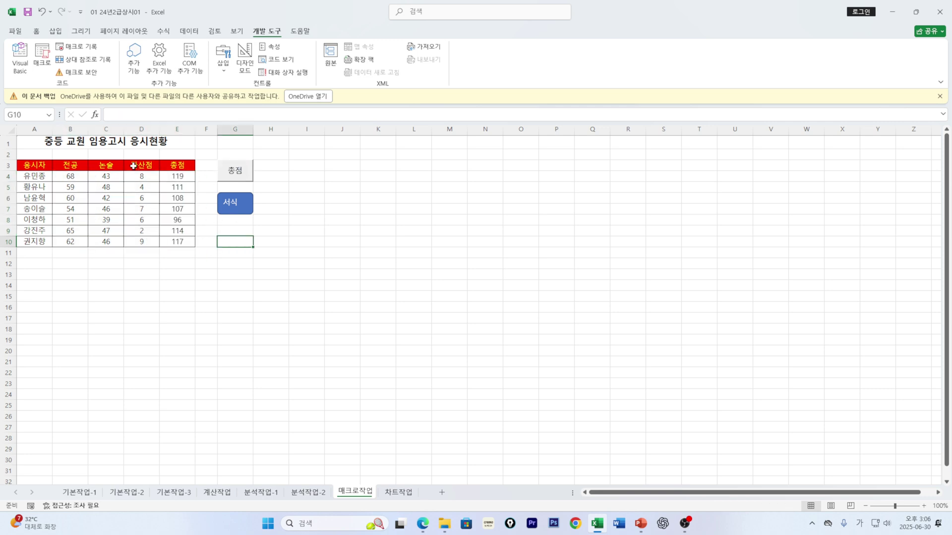
Step: Reset header cells A3:E3 to no fill and automatic font colour, and run the 서식 shape's macro to test it
{"action": "left_click_drag", "start_coordinate": [42, 164], "coordinate": [185, 169]}
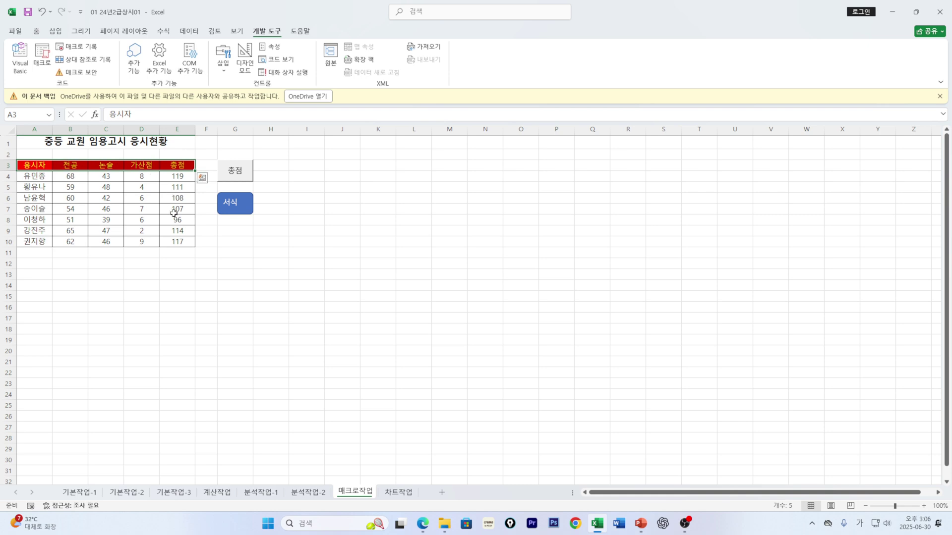
{"action": "left_click", "coordinate": [36, 32]}
{"action": "left_click", "coordinate": [172, 66]}
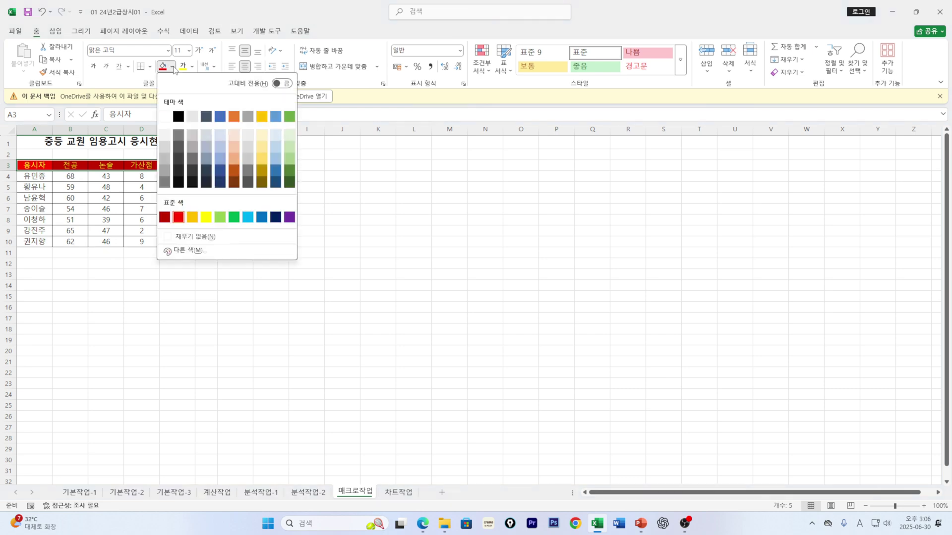
{"action": "left_click", "coordinate": [196, 236]}
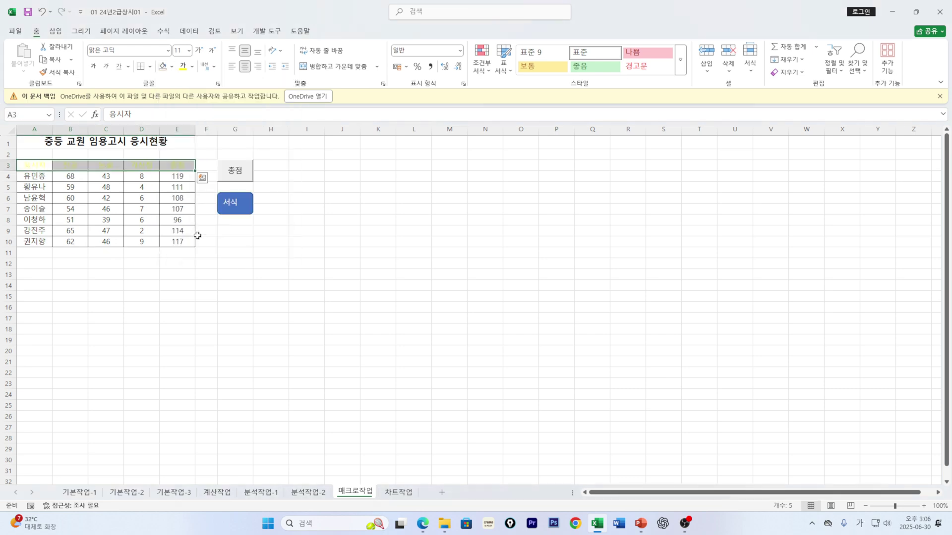
{"action": "left_click", "coordinate": [192, 67]}
{"action": "left_click", "coordinate": [198, 101]}
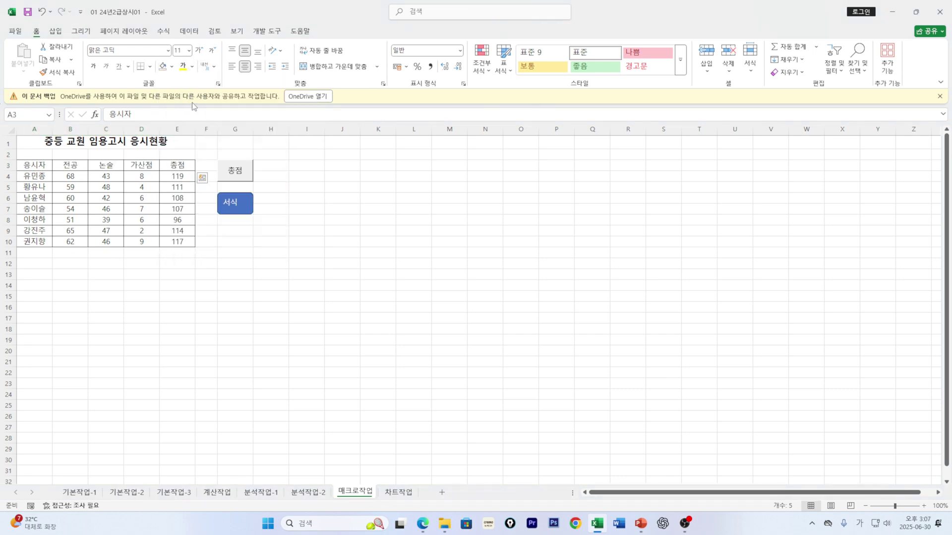
{"action": "left_click", "coordinate": [224, 360]}
{"action": "left_click", "coordinate": [238, 212]}
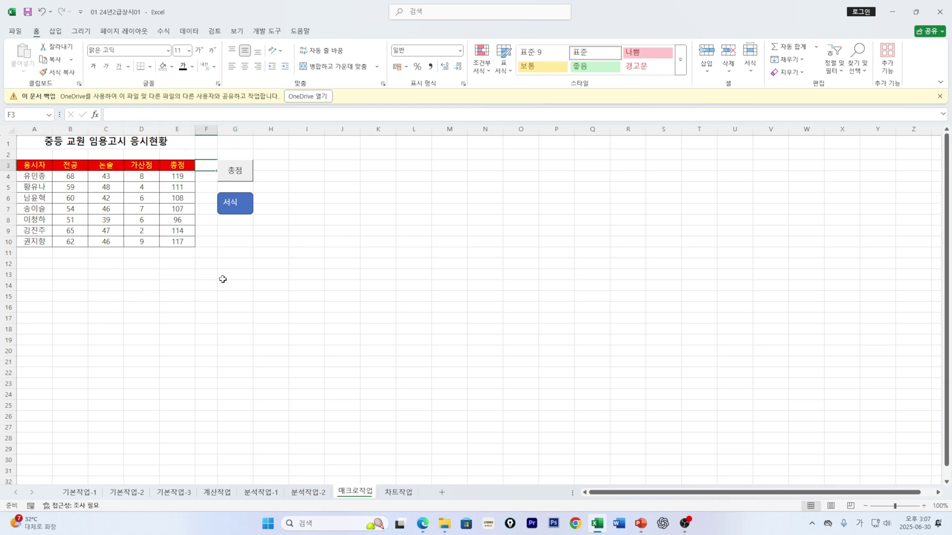
{"action": "left_click", "coordinate": [231, 240]}
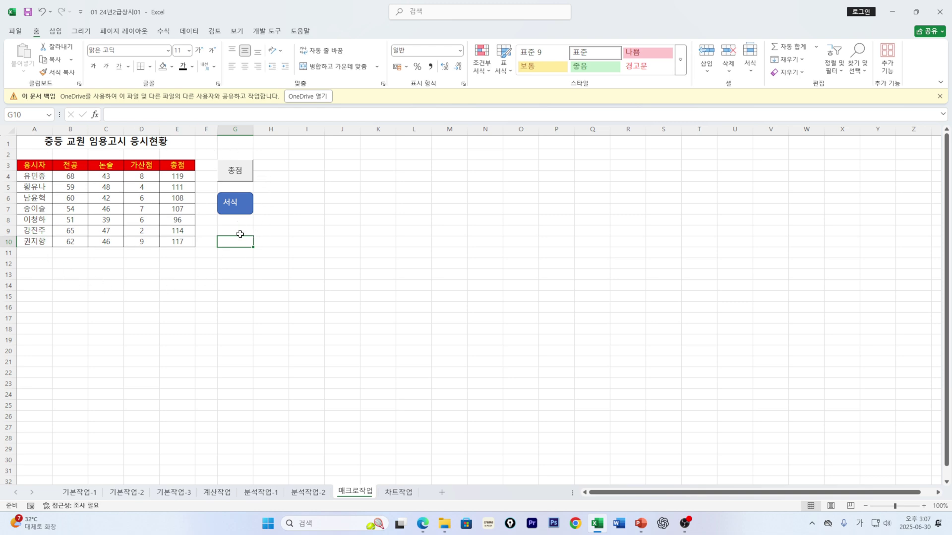
Step: Open the 차트작업 sheet, check its chart instructions on the PowerPoint slide, and return to the Excel workbook
{"action": "left_click", "coordinate": [401, 497]}
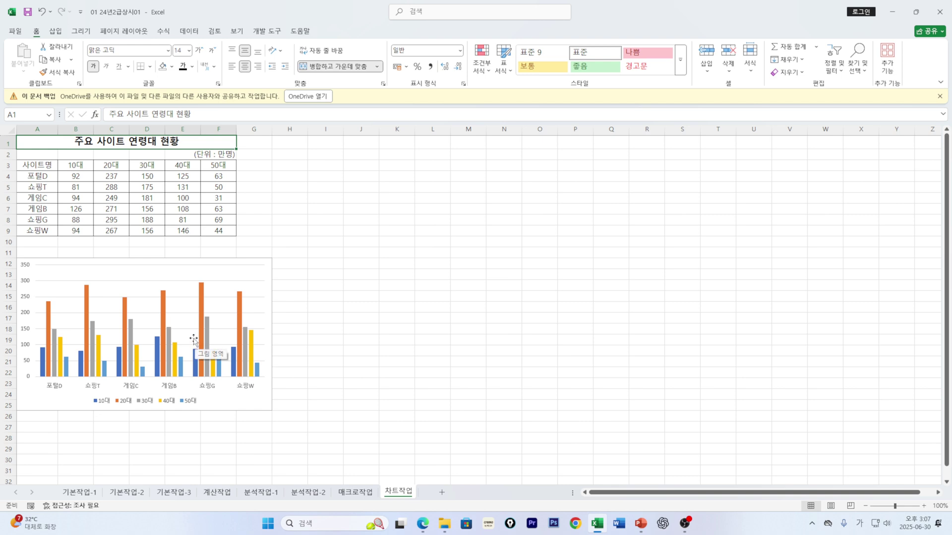
{"action": "mouse_move", "coordinate": [206, 346]}
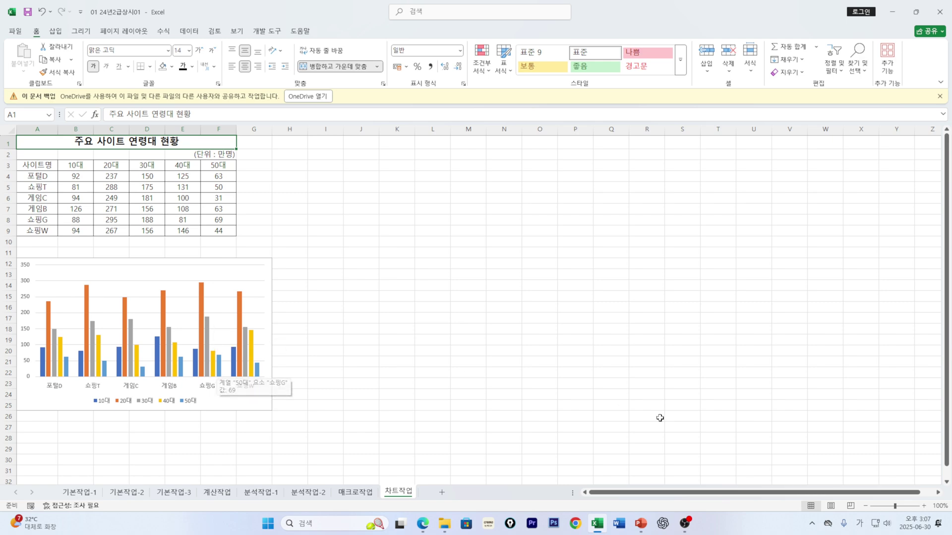
{"action": "left_click", "coordinate": [641, 526]}
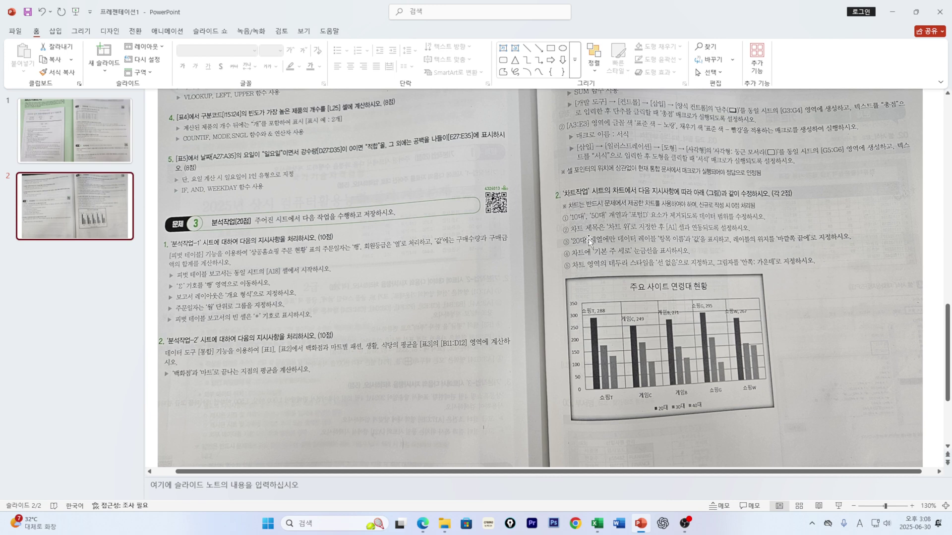
{"action": "left_click", "coordinate": [597, 525]}
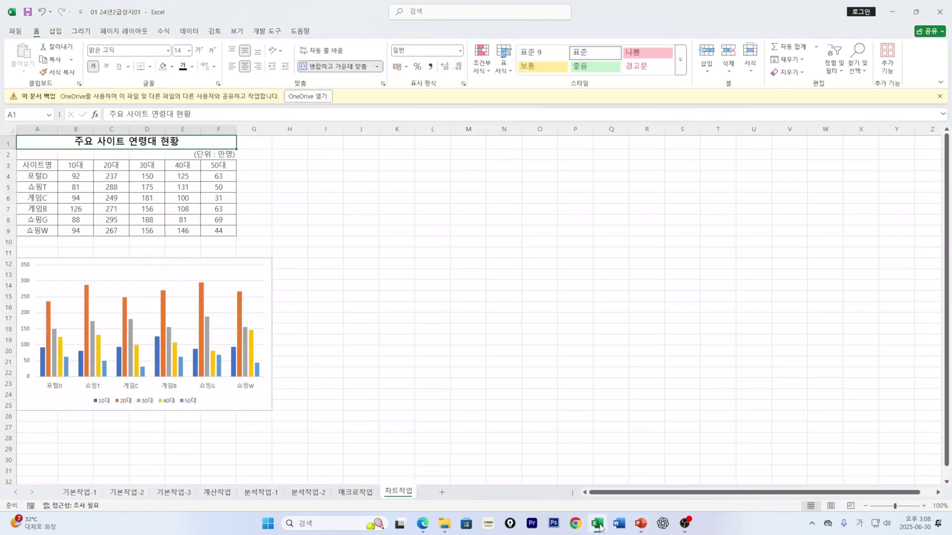
Step: Remove the 10대 and 50대 series and the 포털D category from the chart's data source
{"action": "left_click", "coordinate": [265, 275]}
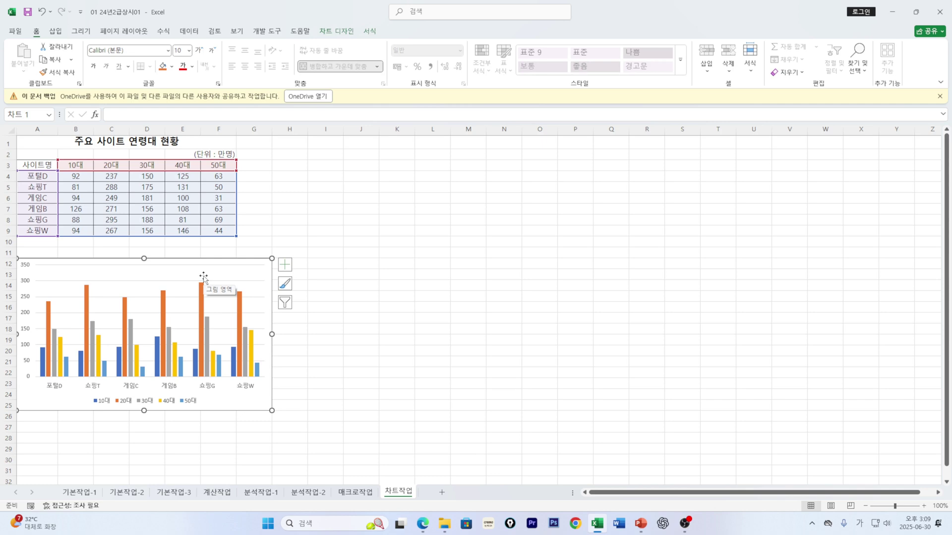
{"action": "mouse_move", "coordinate": [202, 290]}
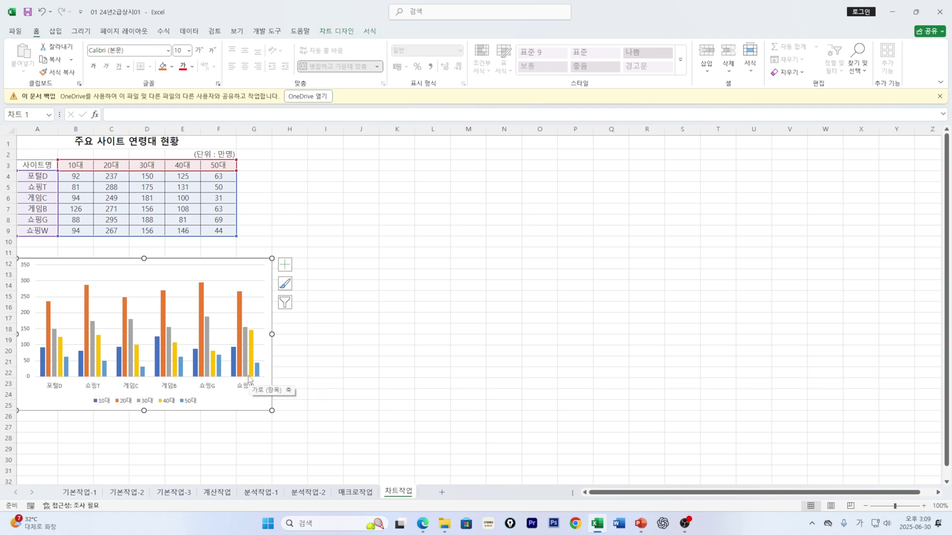
{"action": "mouse_move", "coordinate": [251, 371]}
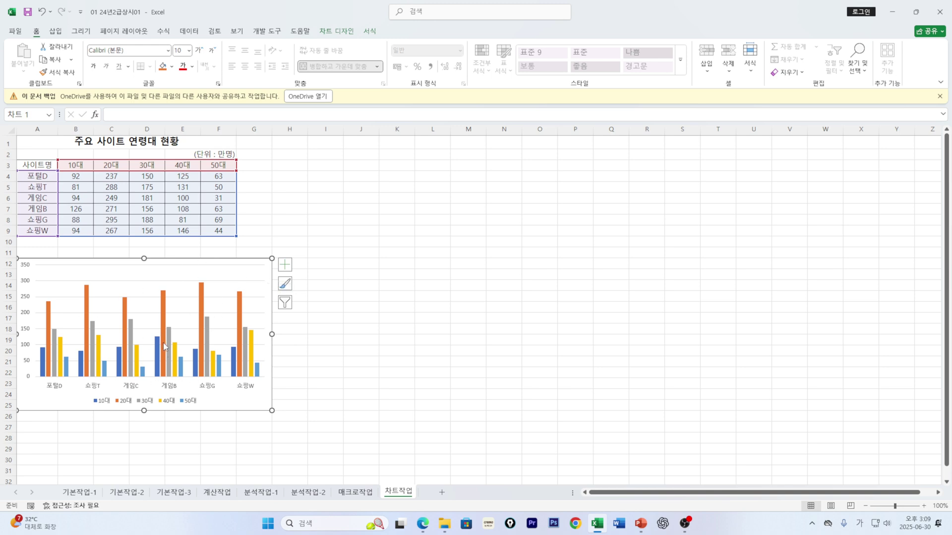
{"action": "mouse_move", "coordinate": [168, 346]}
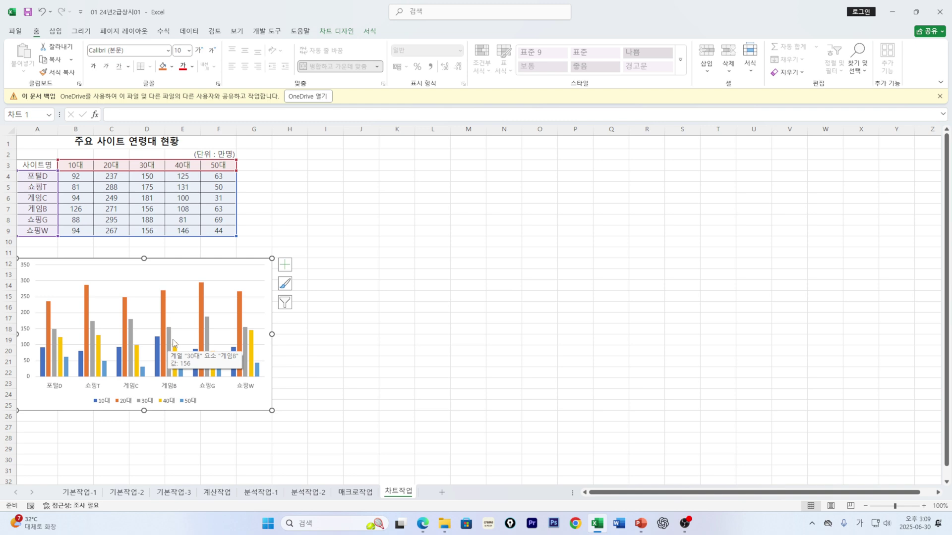
{"action": "right_click", "coordinate": [263, 277]}
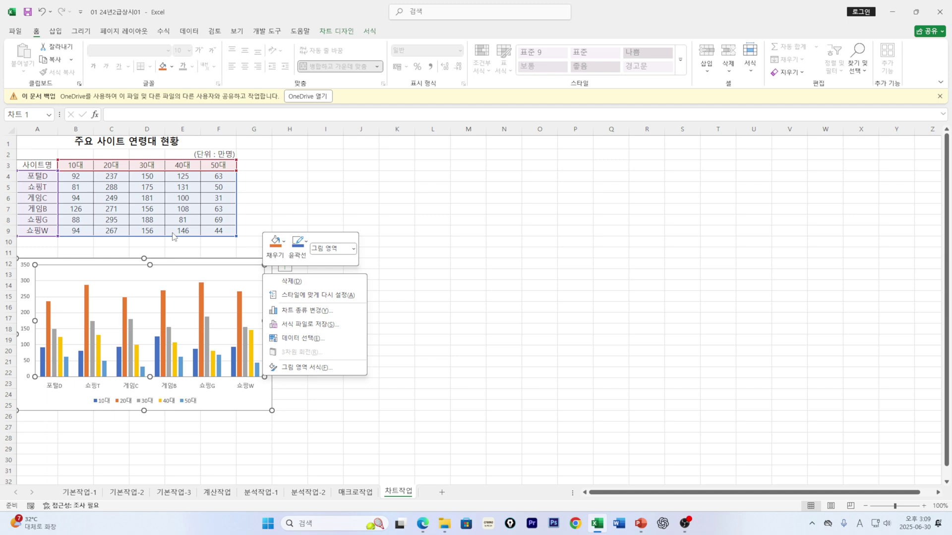
{"action": "left_click", "coordinate": [304, 338]}
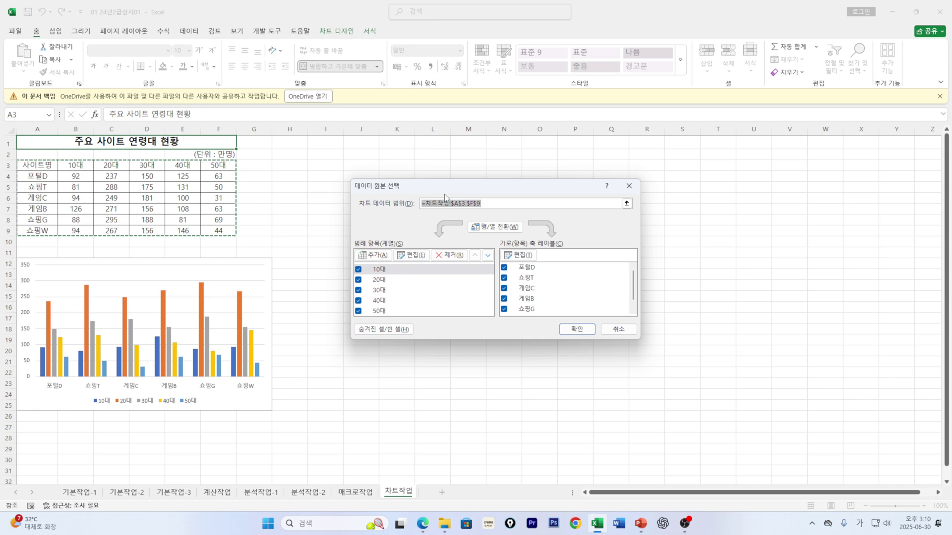
{"action": "left_click", "coordinate": [358, 270]}
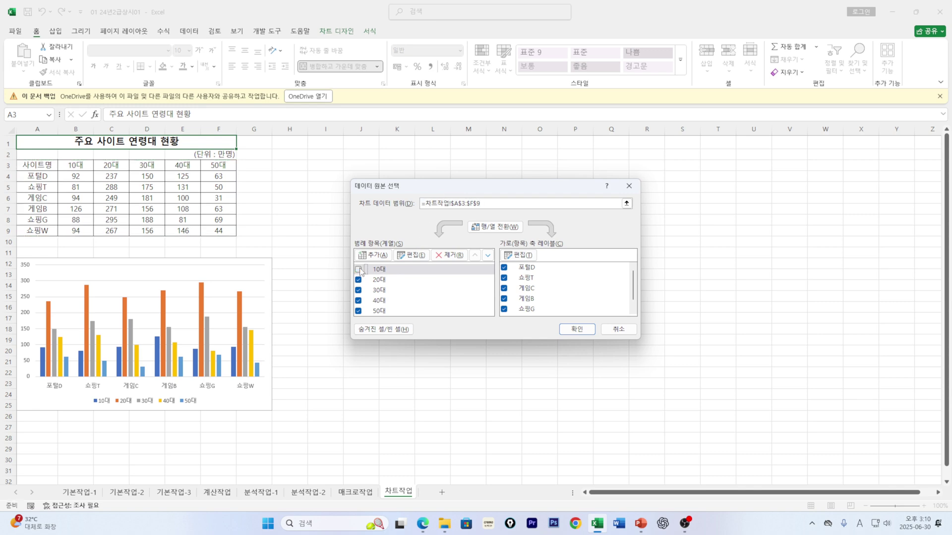
{"action": "left_click", "coordinate": [357, 311]}
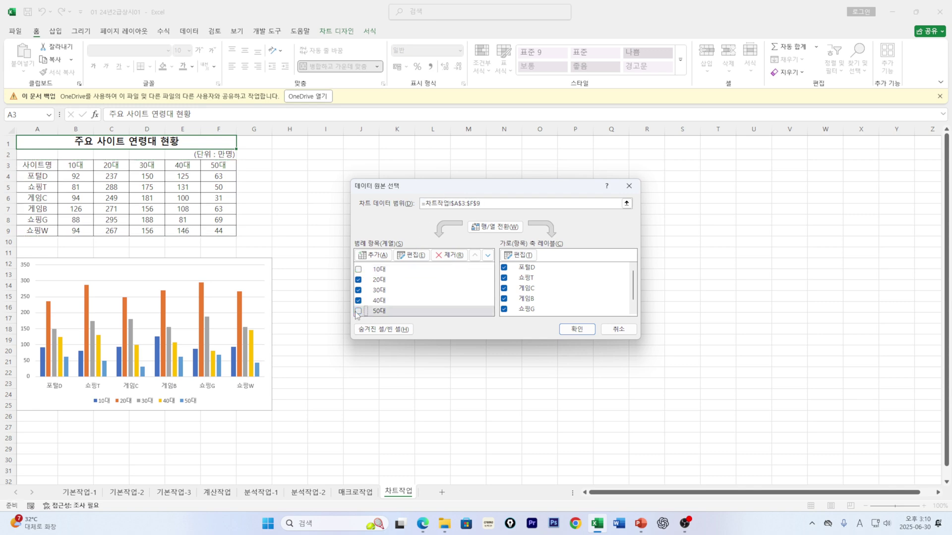
{"action": "left_click", "coordinate": [504, 269]}
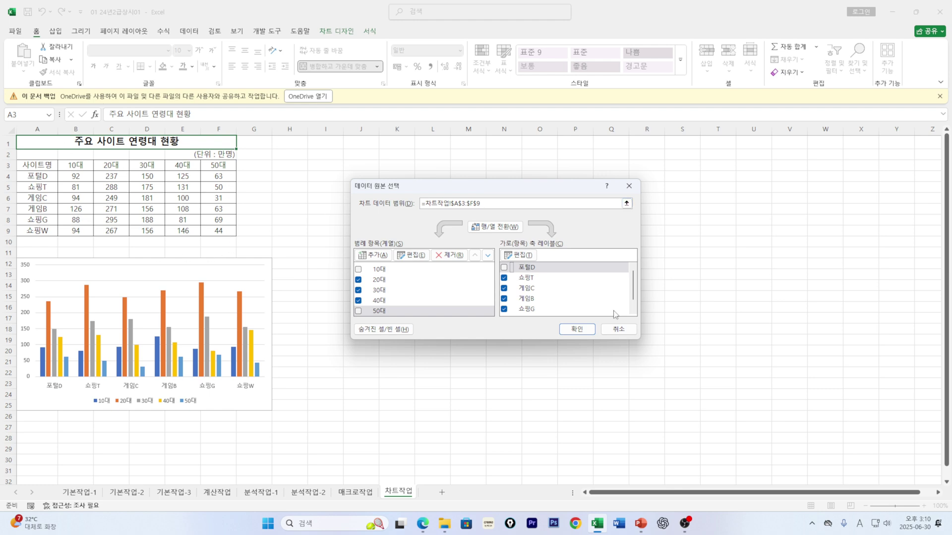
{"action": "left_click", "coordinate": [576, 331]}
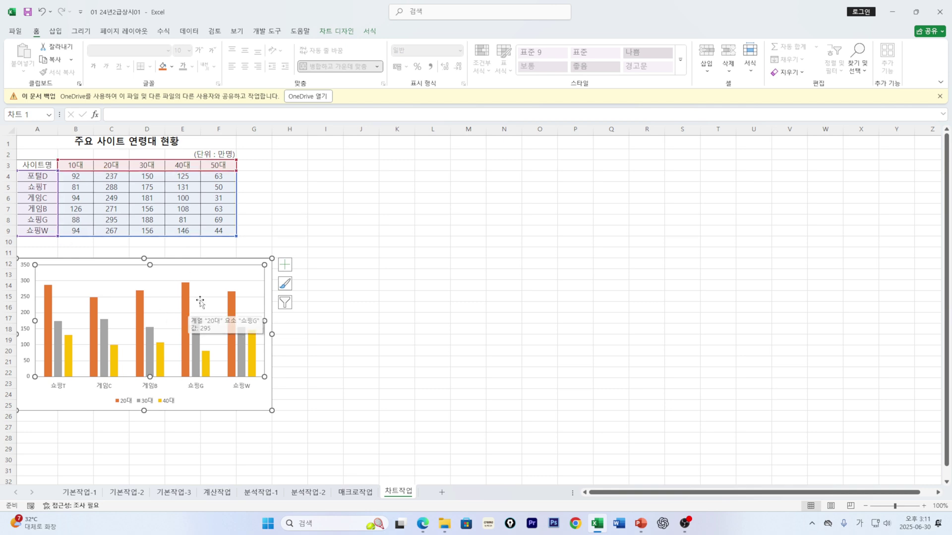
Step: Examine which cells feed the reduced chart by selecting A3, C3:E3, A5:A9 and C5:E9, and check the chart and title cell A1
{"action": "left_click", "coordinate": [292, 201]}
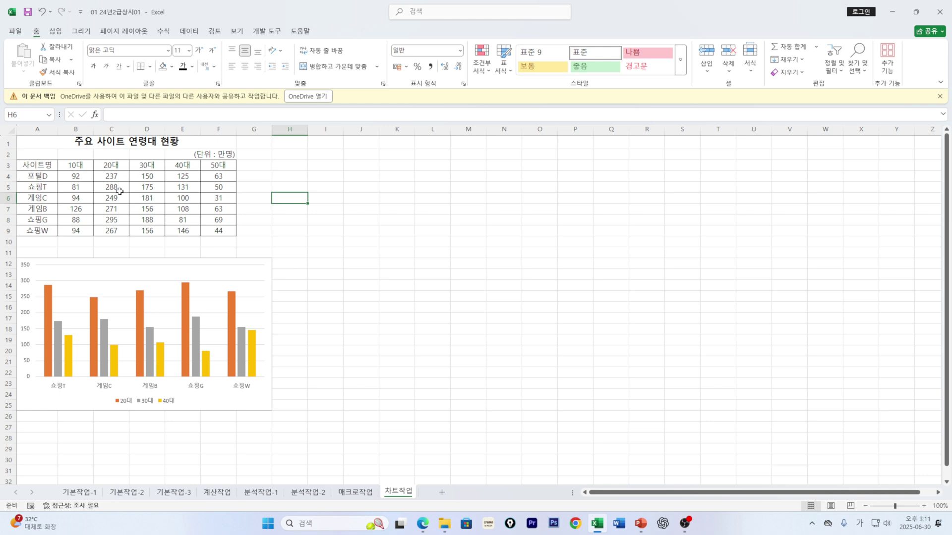
{"action": "left_click", "coordinate": [38, 163]}
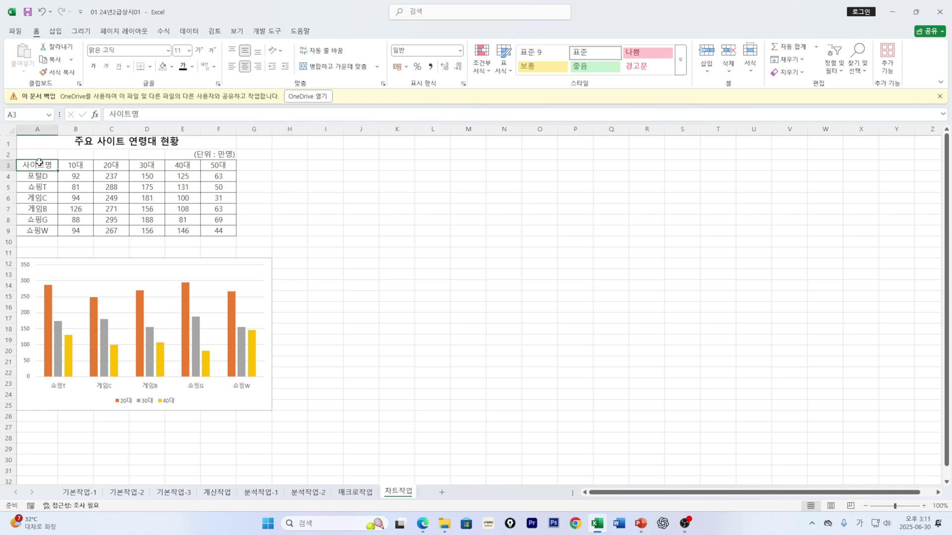
{"action": "left_click_drag", "start_coordinate": [109, 165], "coordinate": [174, 166], "text": "ctrl"}
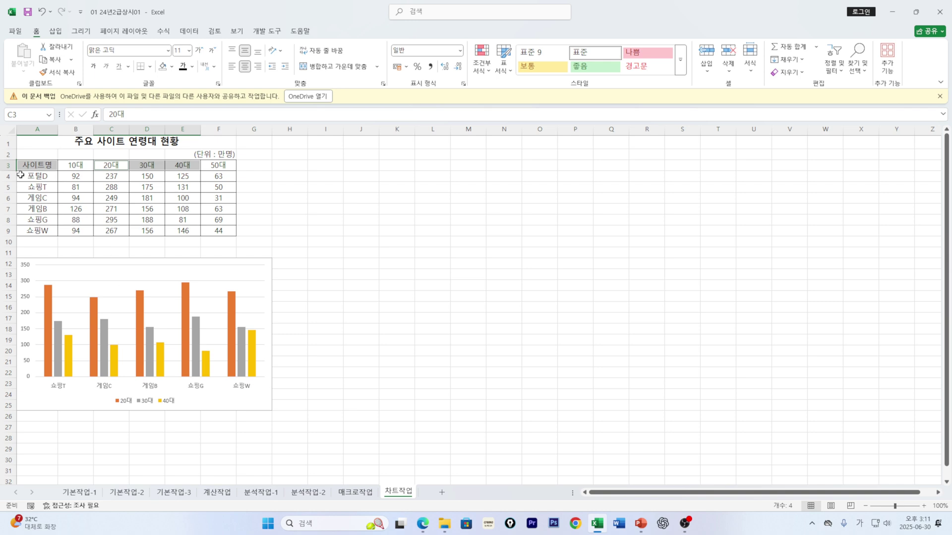
{"action": "left_click_drag", "start_coordinate": [37, 187], "coordinate": [32, 230], "text": "ctrl"}
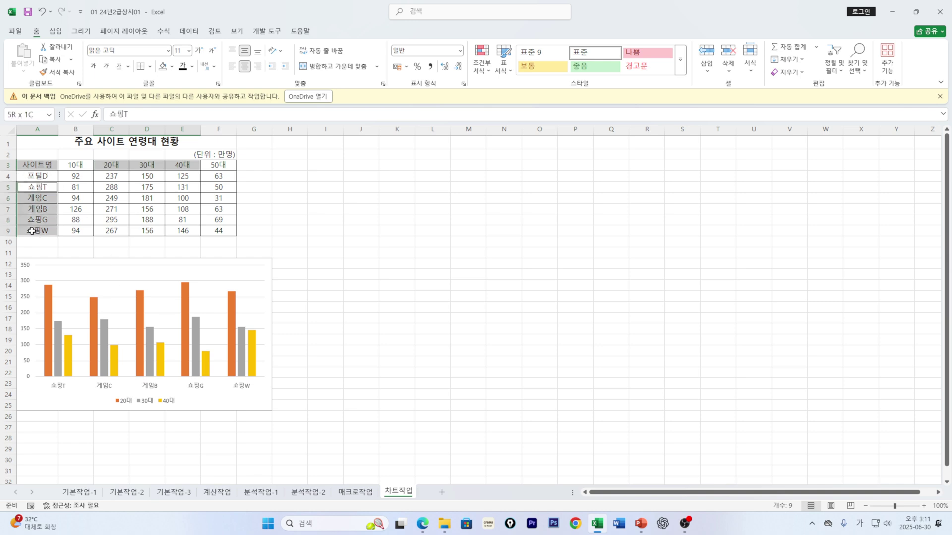
{"action": "left_click", "coordinate": [104, 188], "text": "ctrl"}
{"action": "left_click_drag", "start_coordinate": [134, 188], "coordinate": [168, 233], "text": "ctrl"}
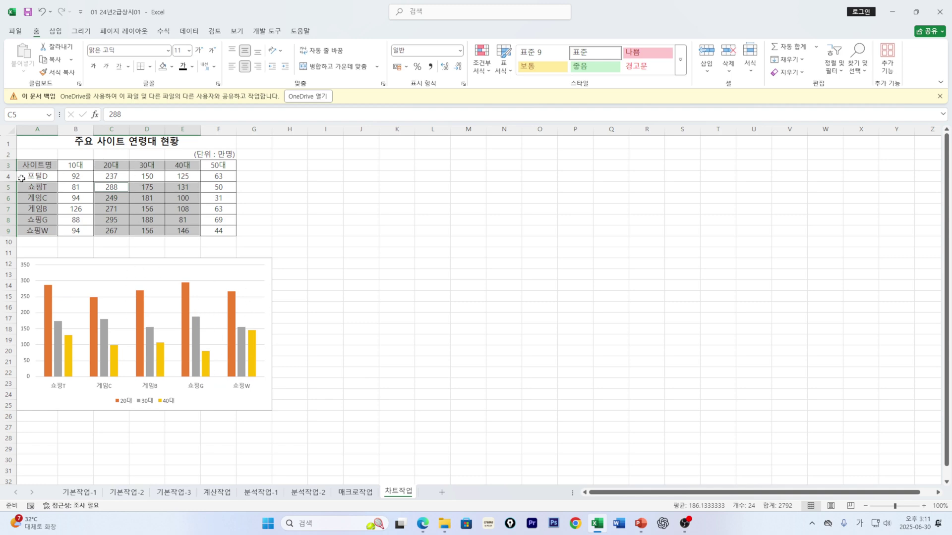
{"action": "left_click", "coordinate": [258, 272]}
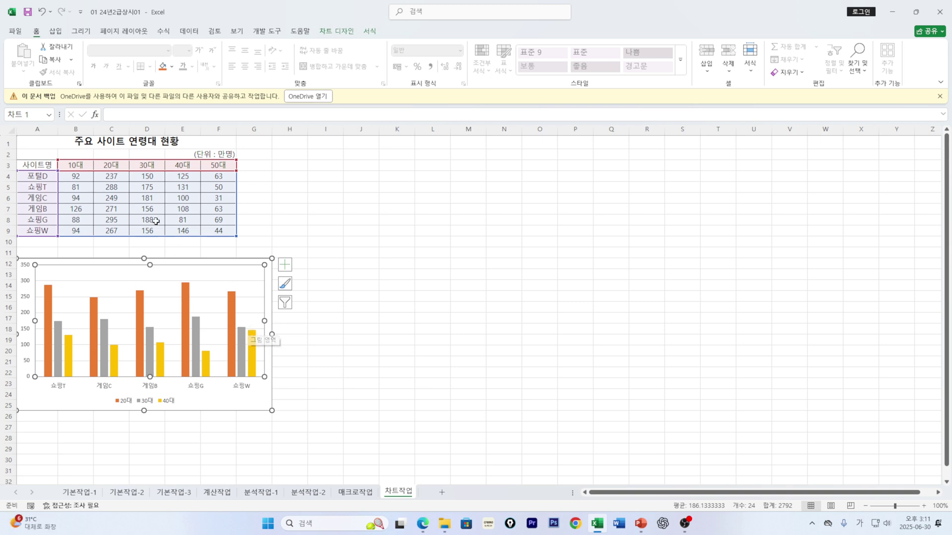
{"action": "left_click", "coordinate": [397, 219]}
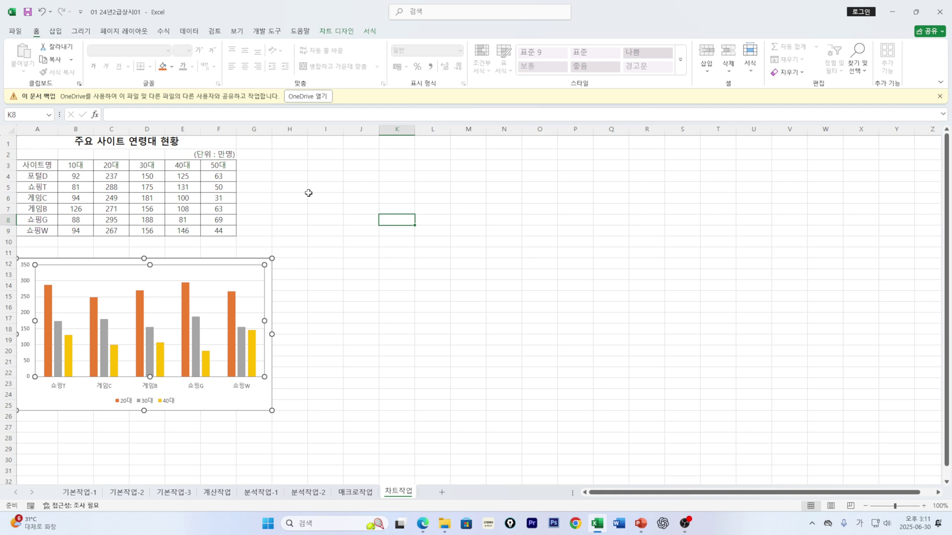
{"action": "left_click", "coordinate": [75, 143]}
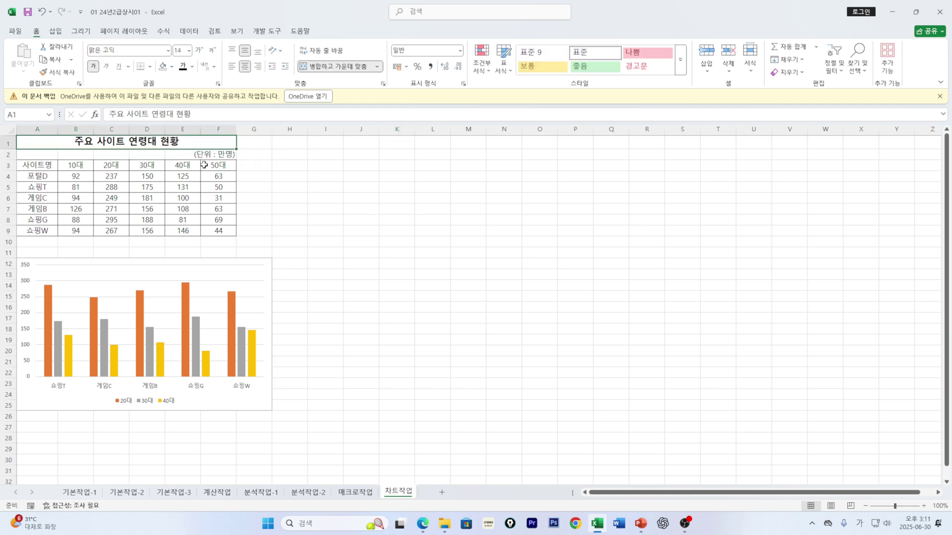
Step: Add a title above the chart and link it to cell A1 with the formula =차트작업!$A$1
{"action": "left_click", "coordinate": [266, 264]}
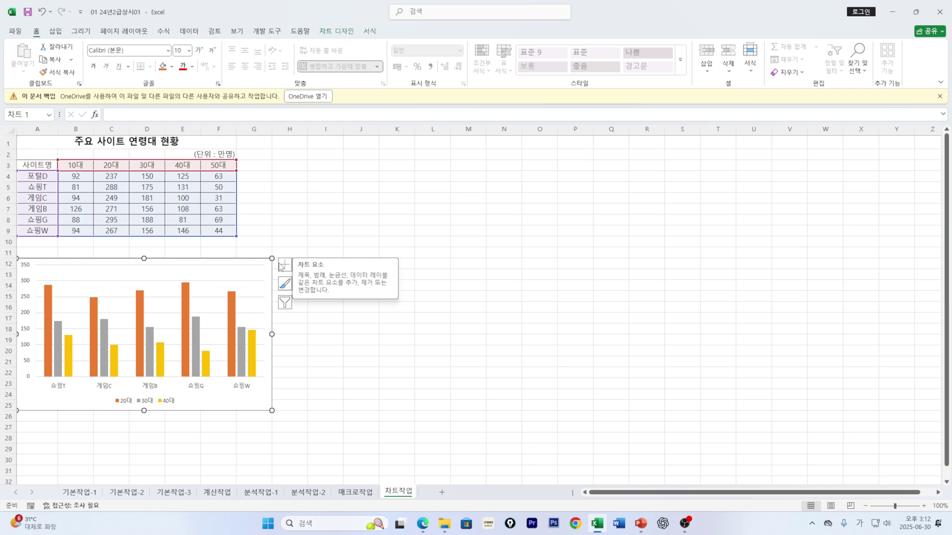
{"action": "left_click", "coordinate": [287, 268]}
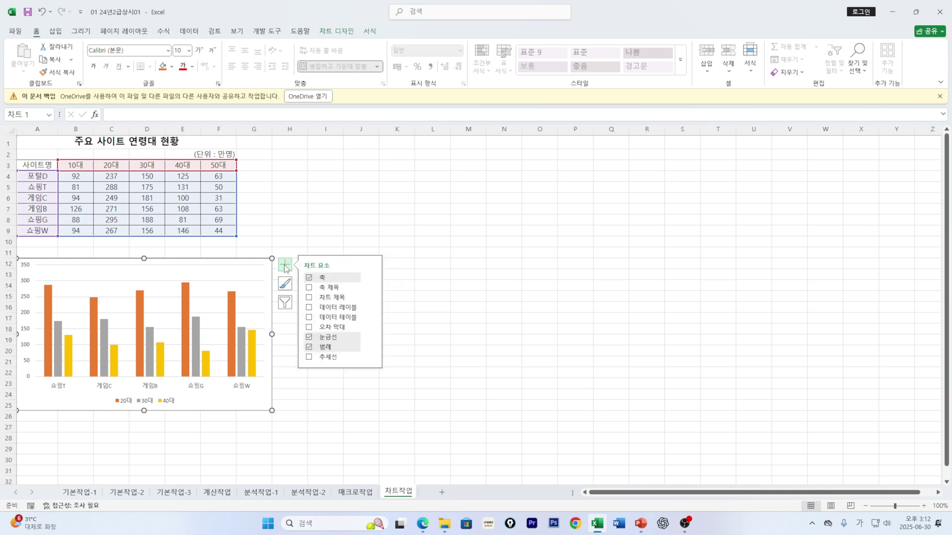
{"action": "left_click", "coordinate": [309, 298]}
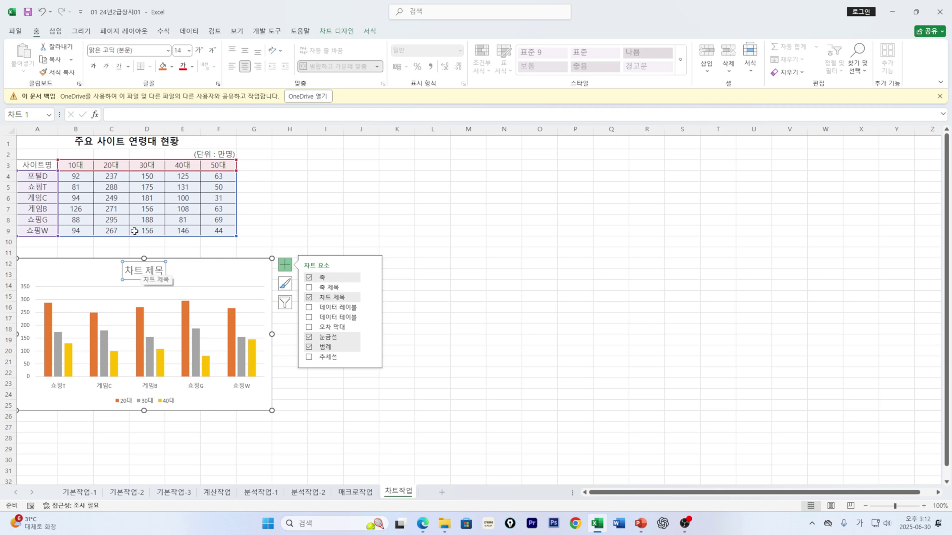
{"action": "left_click", "coordinate": [286, 266]}
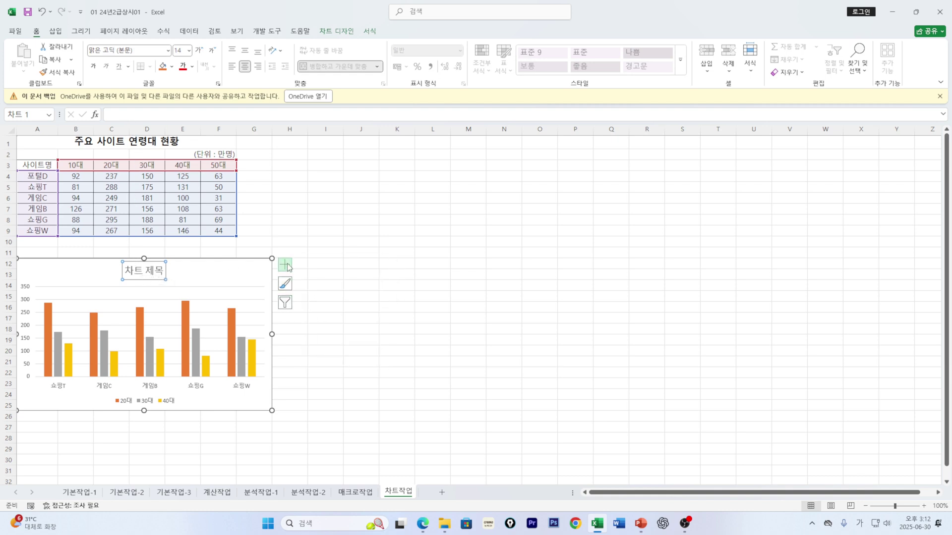
{"action": "left_click", "coordinate": [118, 114]}
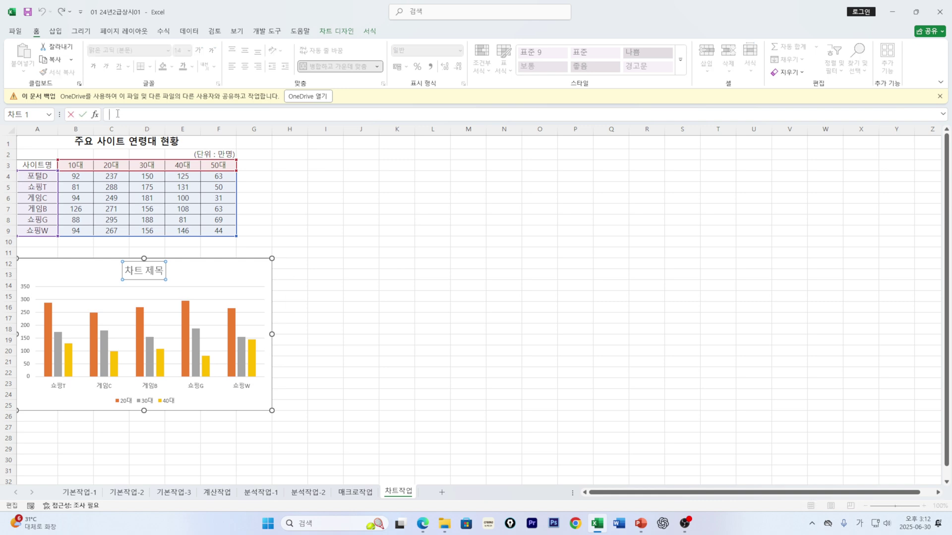
{"action": "type", "text": "="}
{"action": "left_click", "coordinate": [78, 142]}
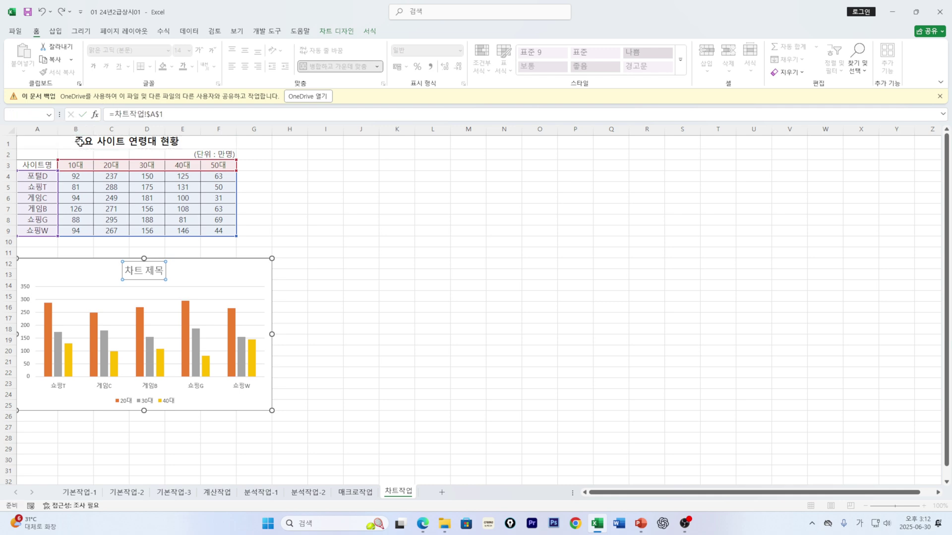
{"action": "key", "text": "Return"}
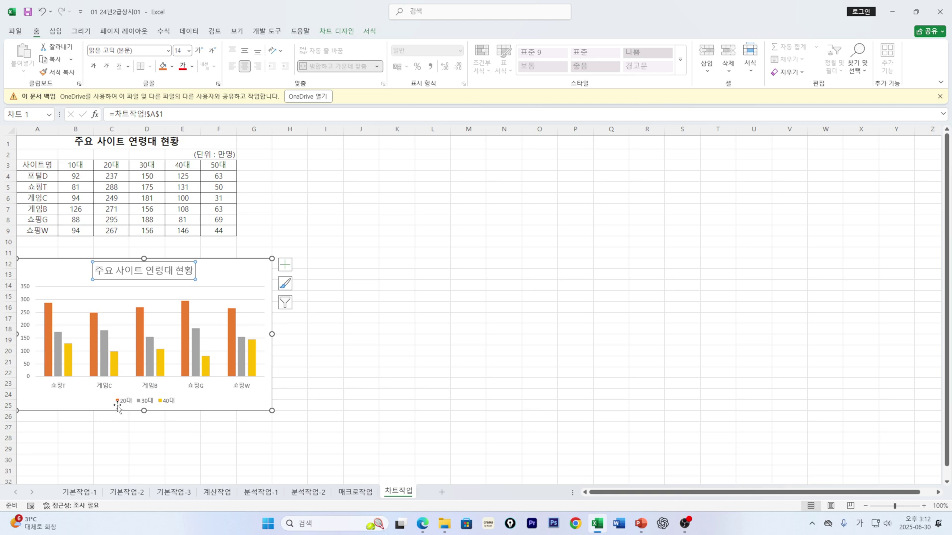
Step: Add data labels to the 20대 series only, showing the category name (항목 이름) along with the value
{"action": "left_click", "coordinate": [140, 314]}
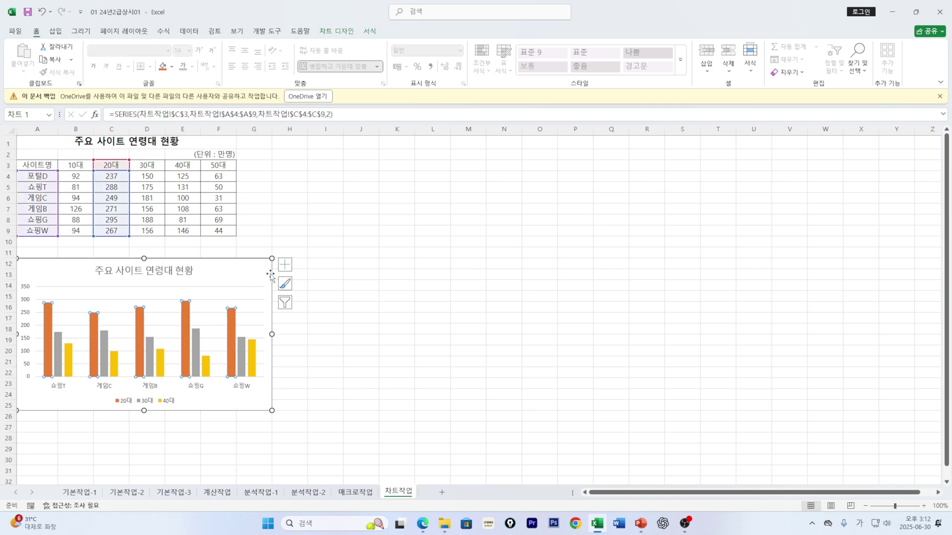
{"action": "left_click", "coordinate": [286, 267]}
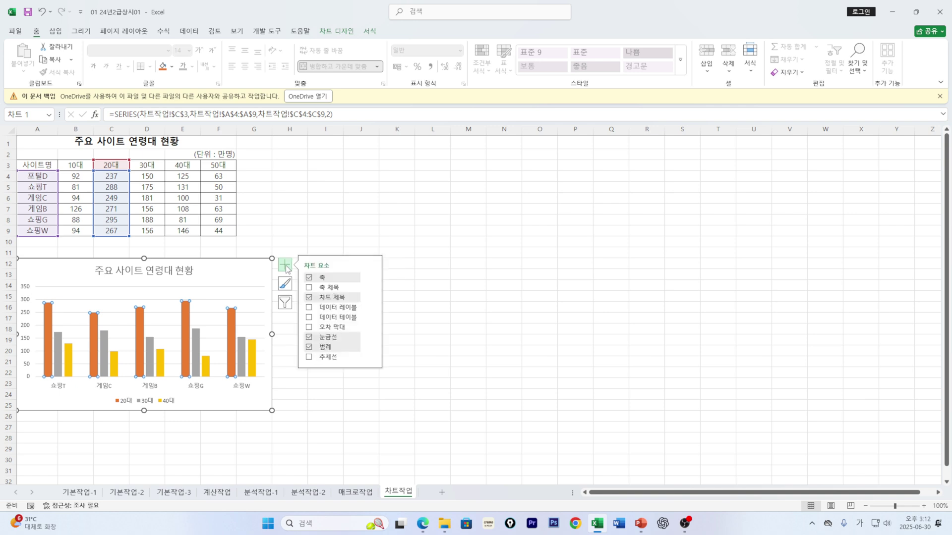
{"action": "left_click", "coordinate": [309, 308]}
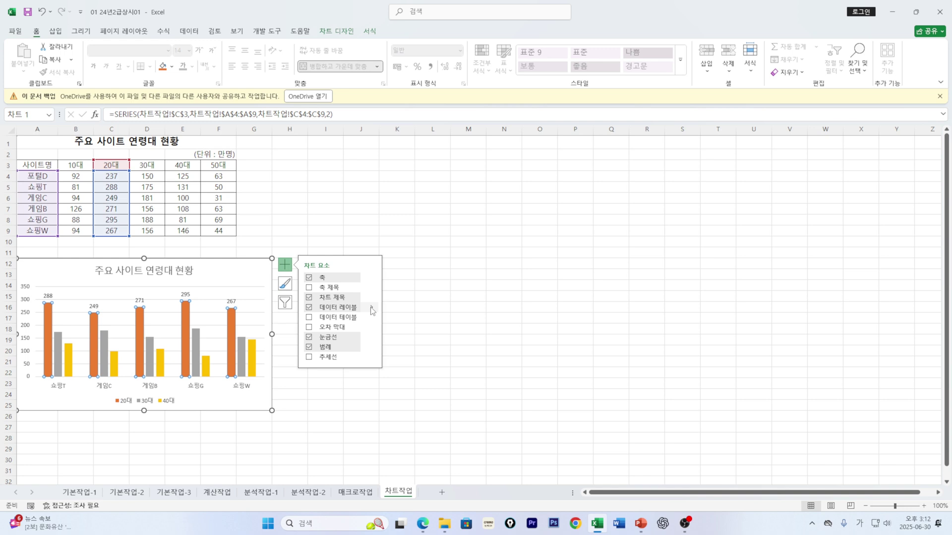
{"action": "left_click", "coordinate": [372, 309]}
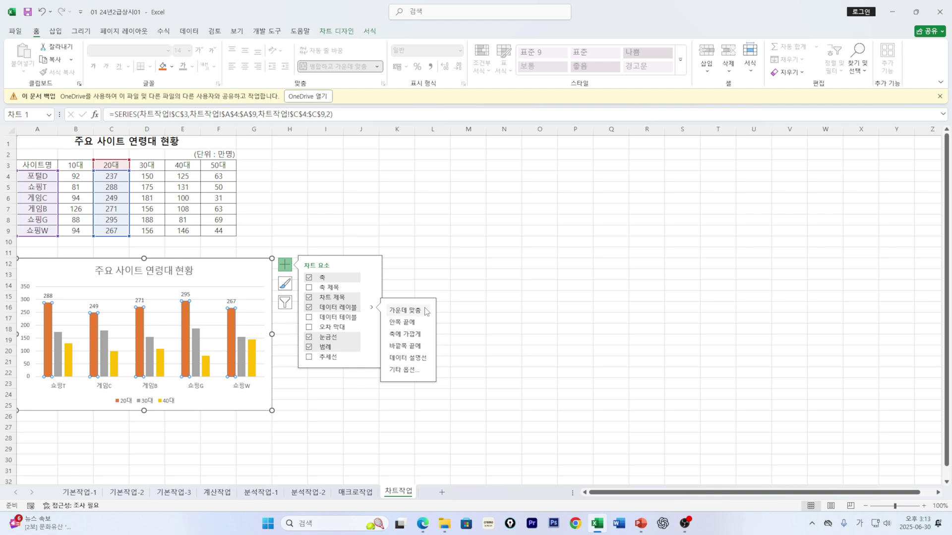
{"action": "left_click", "coordinate": [404, 370]}
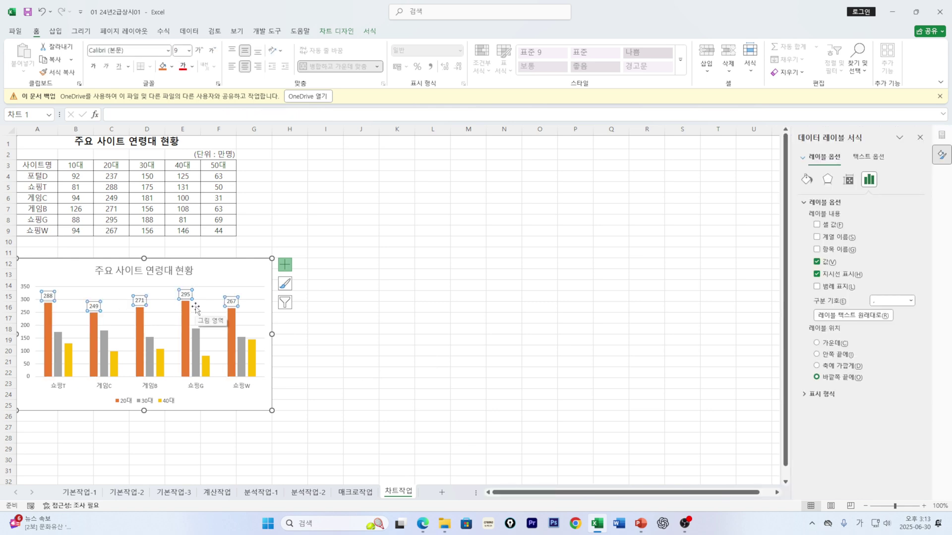
{"action": "left_click", "coordinate": [817, 250]}
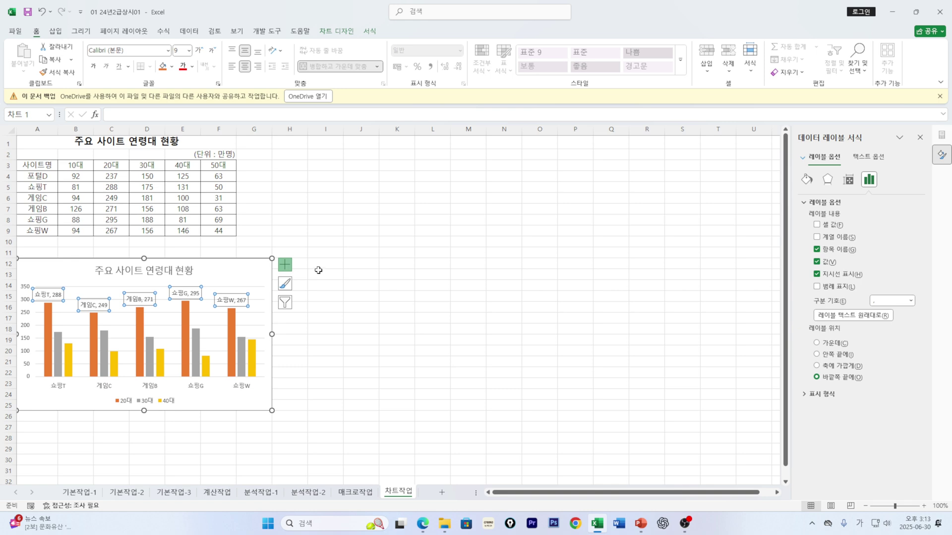
Step: Show the primary major vertical gridlines (기본 주 세로) on the chart
{"action": "left_click", "coordinate": [286, 269]}
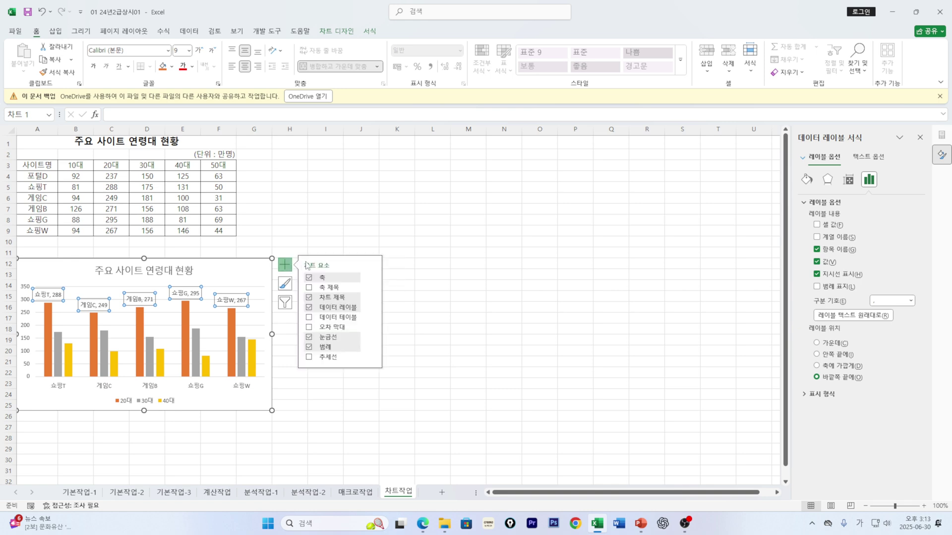
{"action": "left_click", "coordinate": [372, 339]}
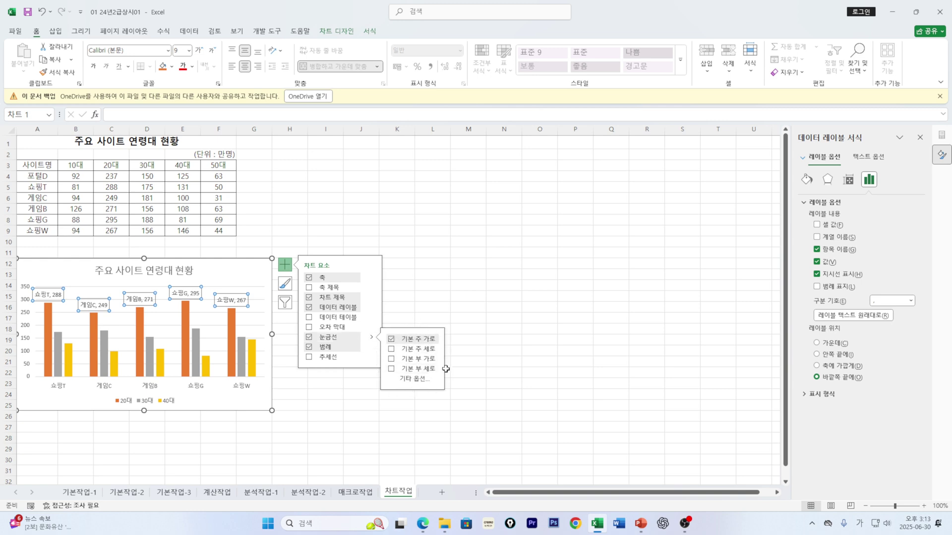
{"action": "left_click", "coordinate": [392, 350]}
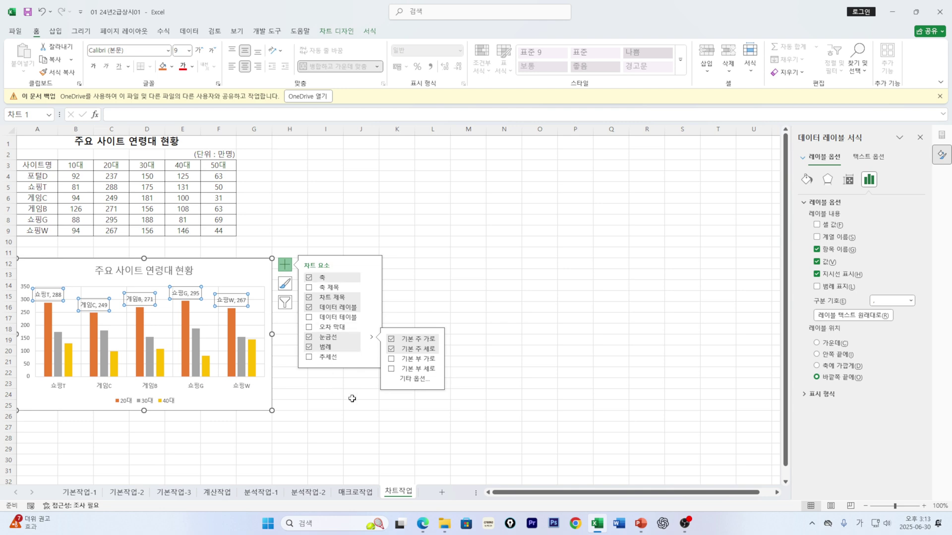
{"action": "left_click", "coordinate": [286, 269]}
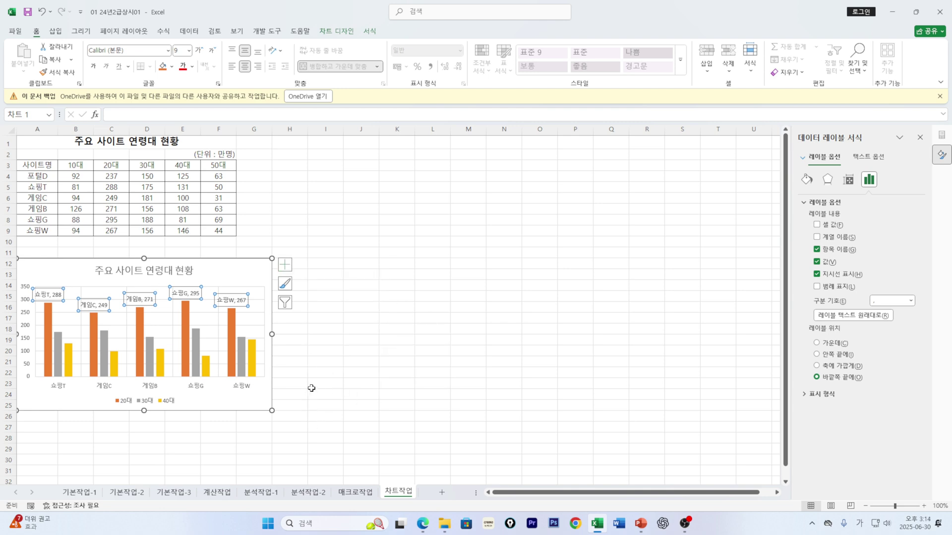
Step: Set the chart area's border to no line (선 없음)
{"action": "left_click", "coordinate": [261, 274]}
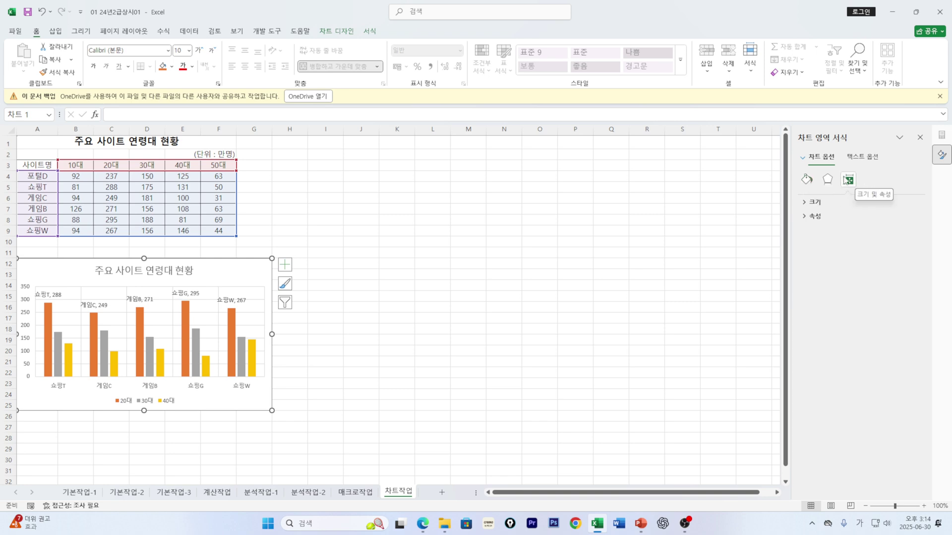
{"action": "left_click", "coordinate": [813, 217]}
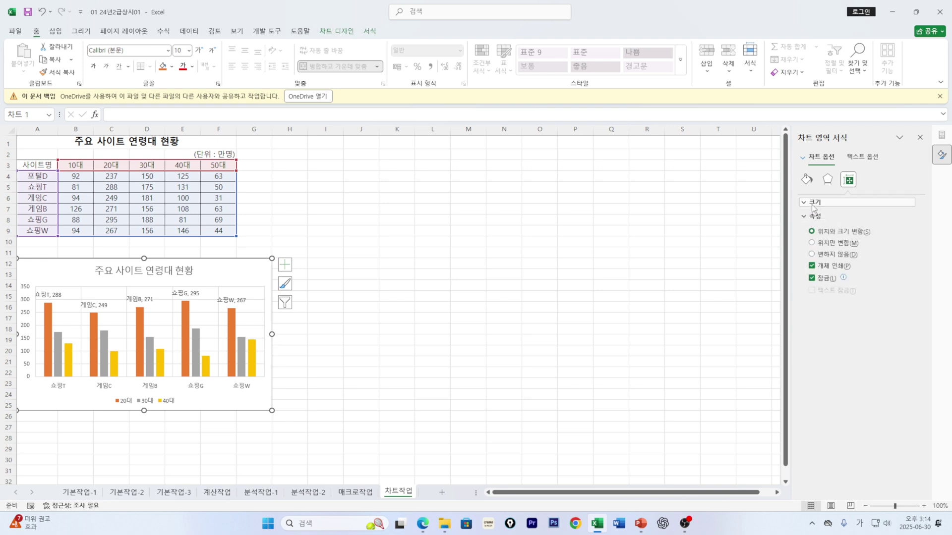
{"action": "left_click", "coordinate": [812, 204]}
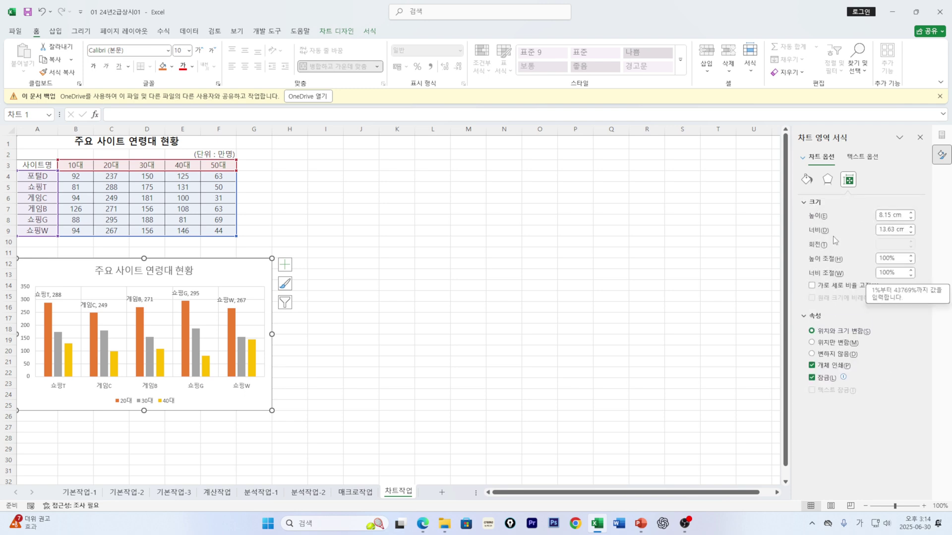
{"action": "left_click", "coordinate": [812, 182]}
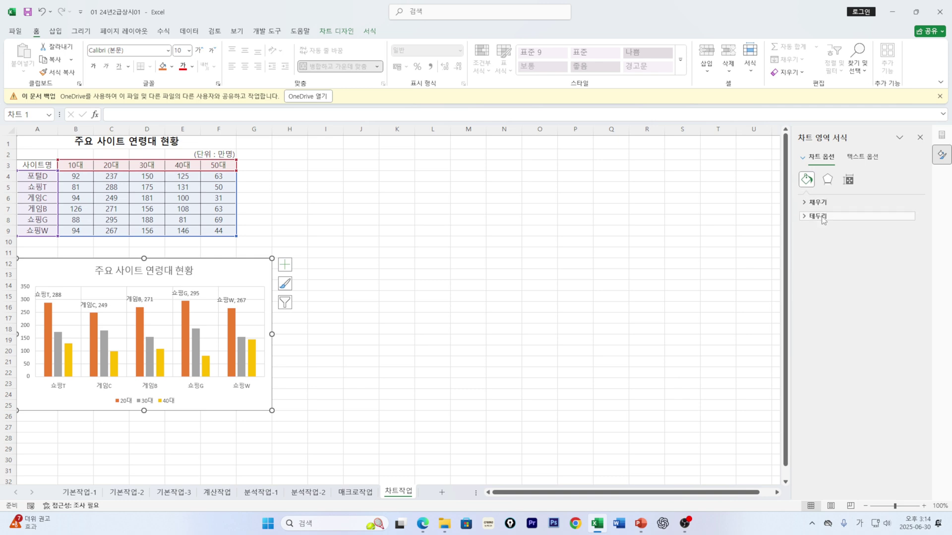
{"action": "left_click", "coordinate": [823, 217]}
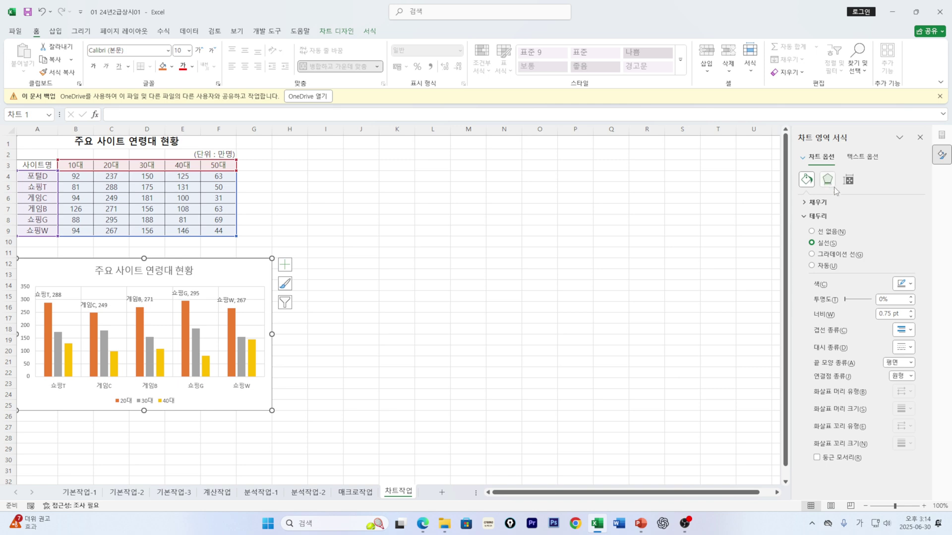
{"action": "left_click", "coordinate": [812, 232]}
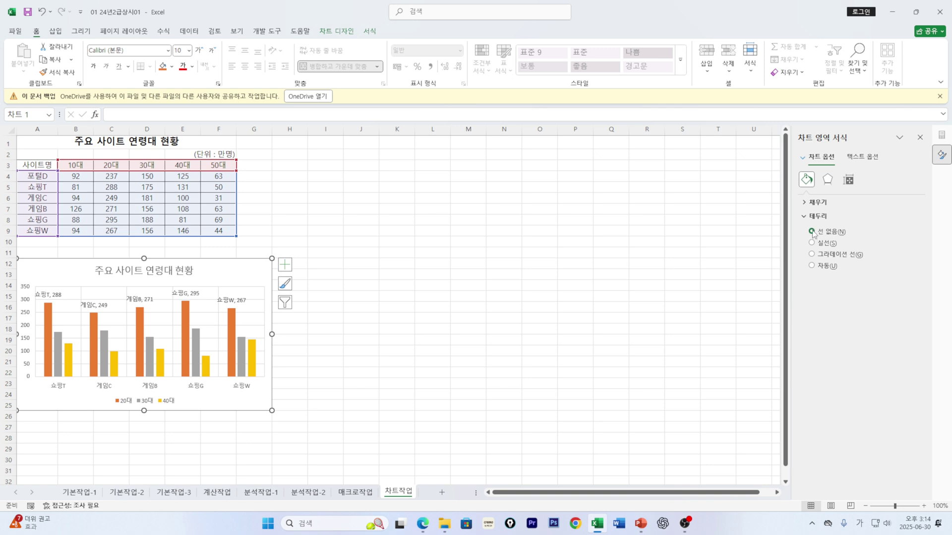
Step: Apply the inner centre shadow preset (안쪽: 가운데) to the chart area and deselect the chart
{"action": "left_click", "coordinate": [827, 187]}
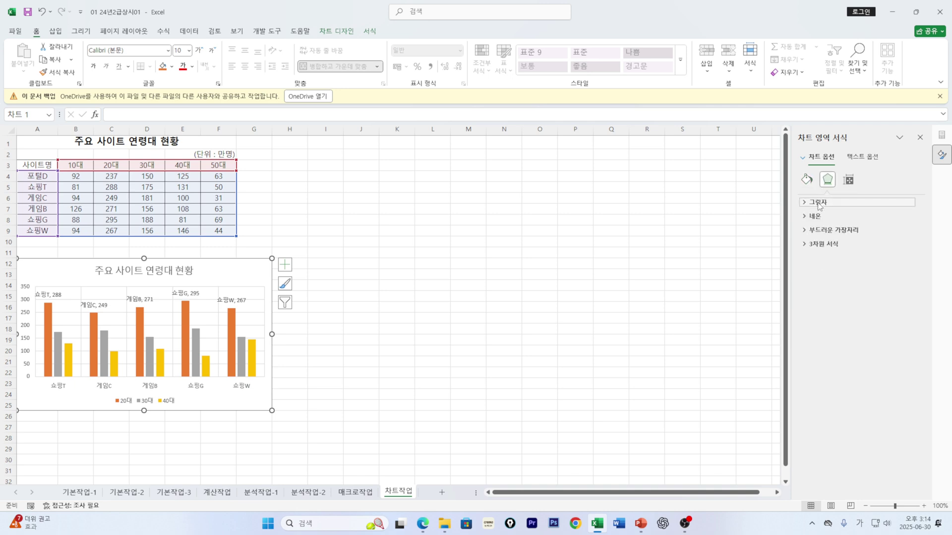
{"action": "left_click", "coordinate": [819, 204]}
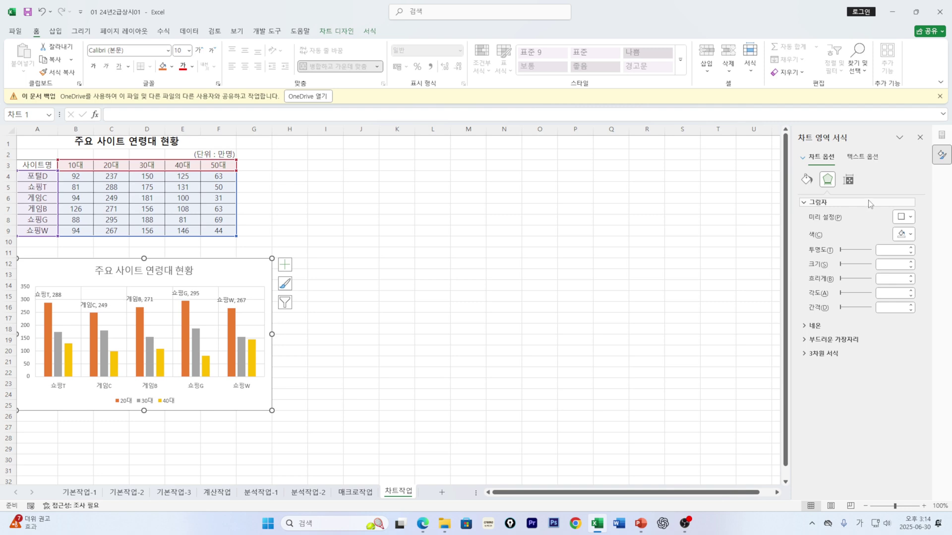
{"action": "left_click", "coordinate": [910, 218]}
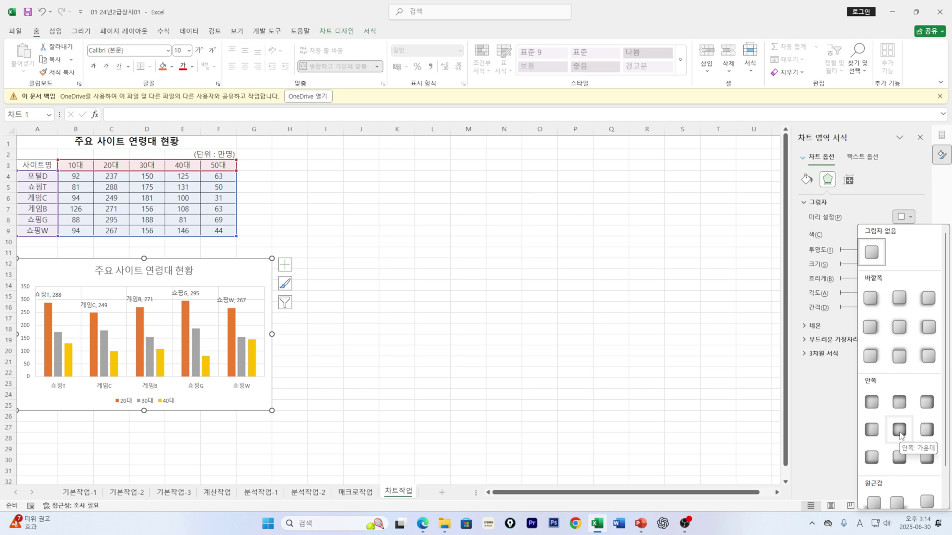
{"action": "left_click", "coordinate": [899, 430]}
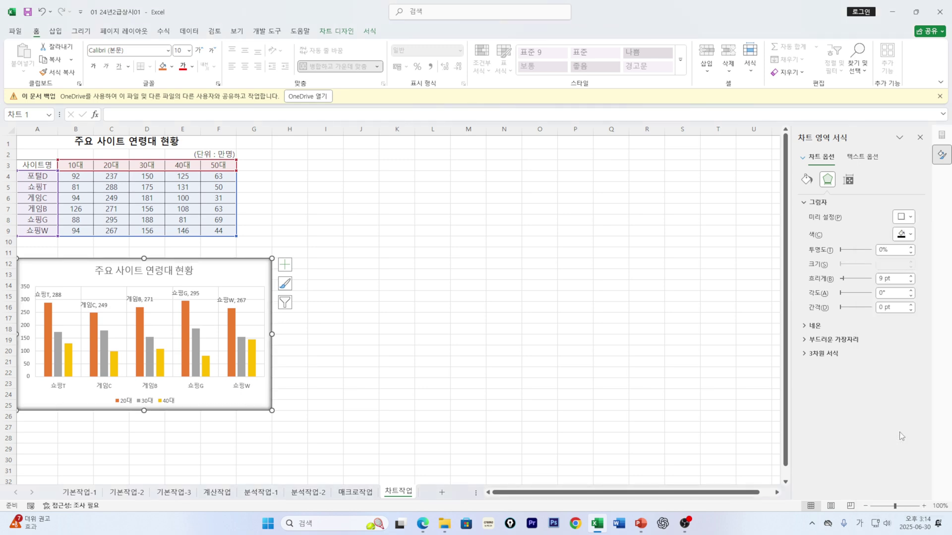
{"action": "left_click", "coordinate": [339, 418]}
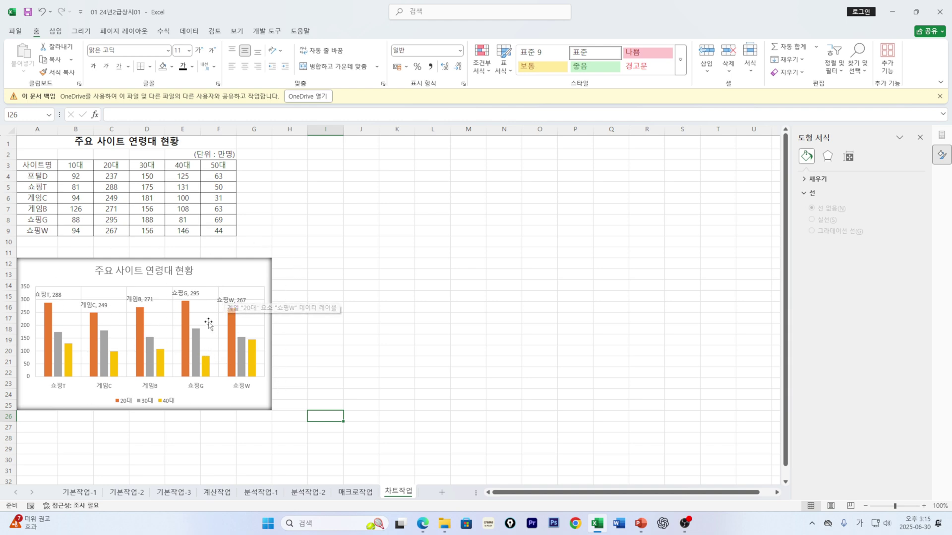
{"action": "mouse_move", "coordinate": [184, 359]}
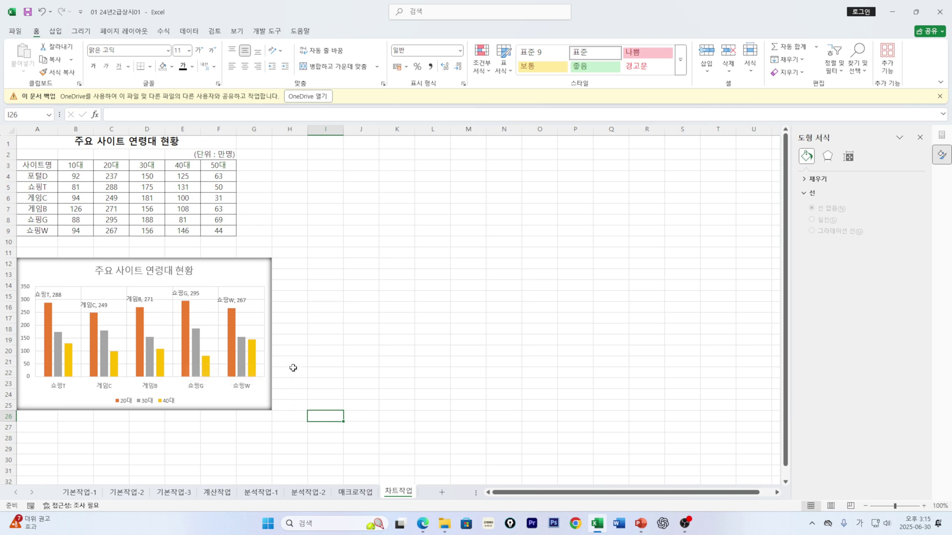
{"action": "left_click", "coordinate": [299, 350]}
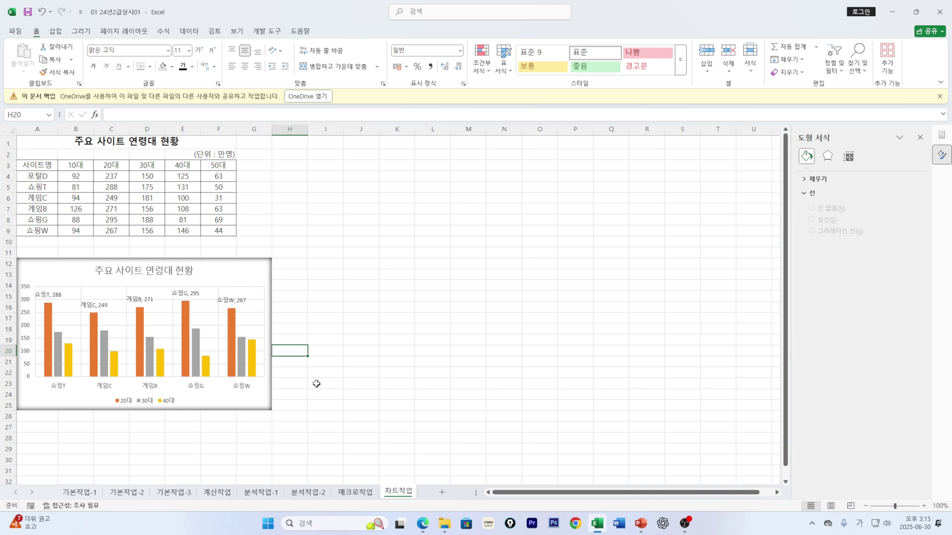
Step: Open the 계산작업 sheet, switch to PowerPoint to read the calculation task instructions on both slides, and return to Excel
{"action": "left_click", "coordinate": [217, 492]}
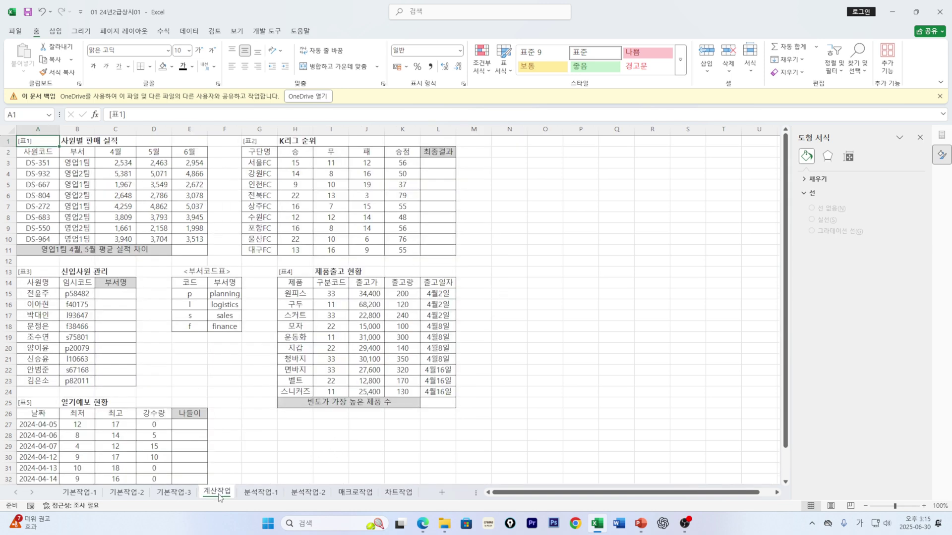
{"action": "left_click", "coordinate": [211, 373]}
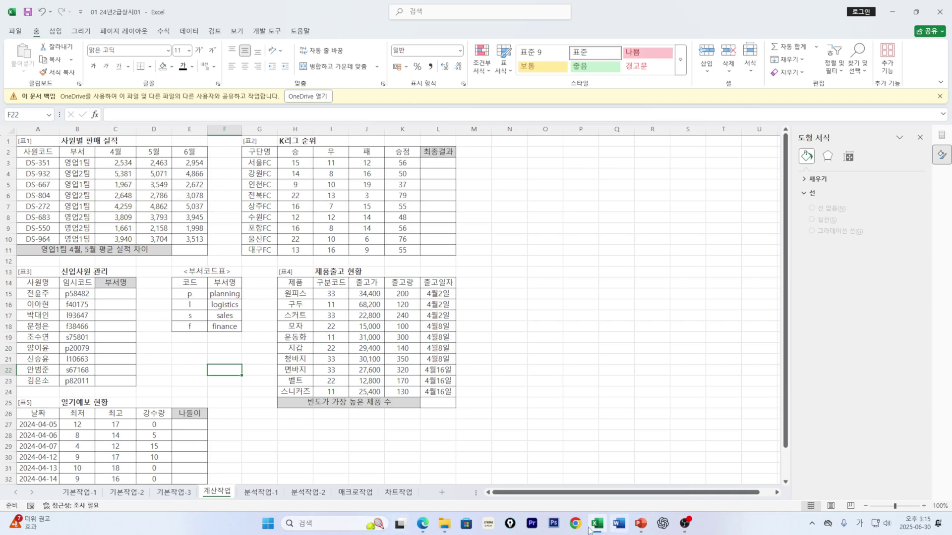
{"action": "mouse_move", "coordinate": [639, 529]}
{"action": "left_click", "coordinate": [623, 510]}
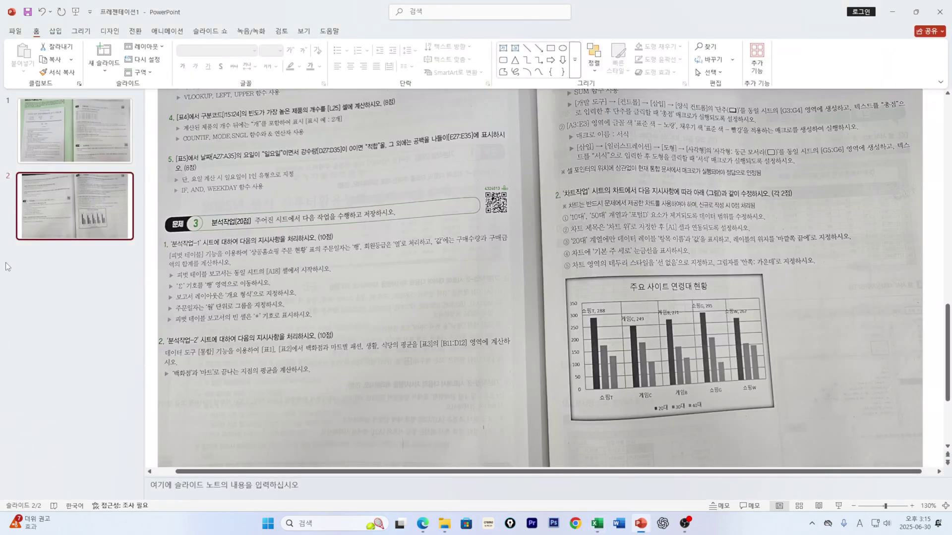
{"action": "left_click", "coordinate": [86, 144]}
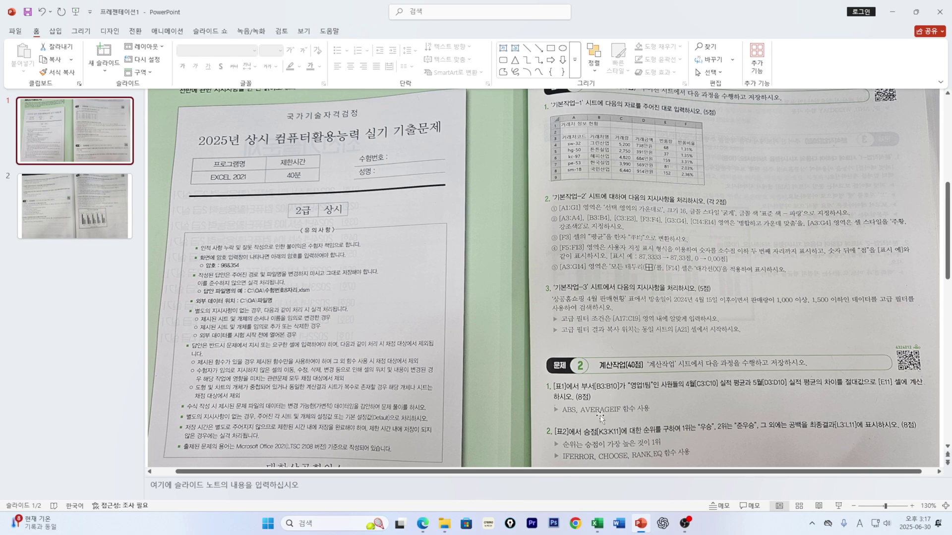
{"action": "left_click", "coordinate": [597, 524]}
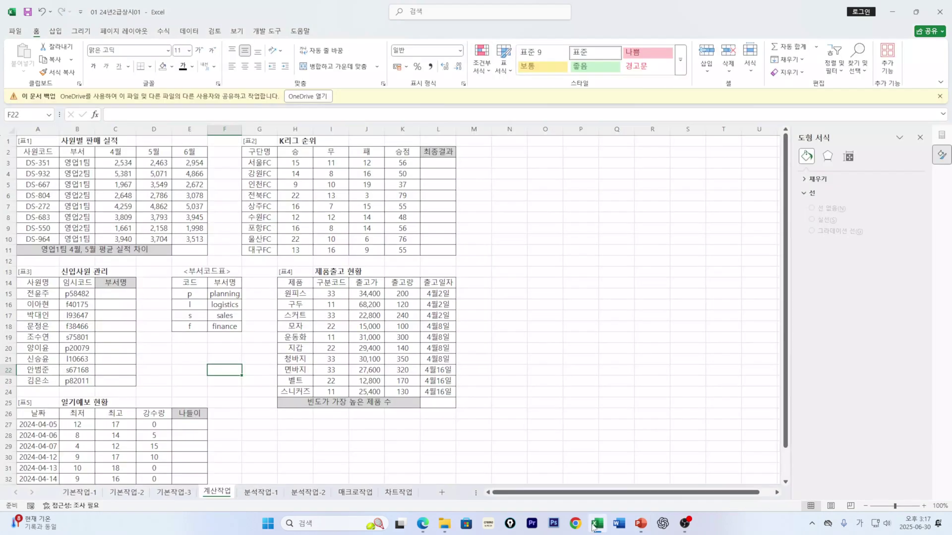
Step: Start a formula in cell E11 of 계산작업 with AVERAGEIF nested inside ABS, as =ABS(AVERAGEIF(
{"action": "left_click", "coordinate": [178, 251]}
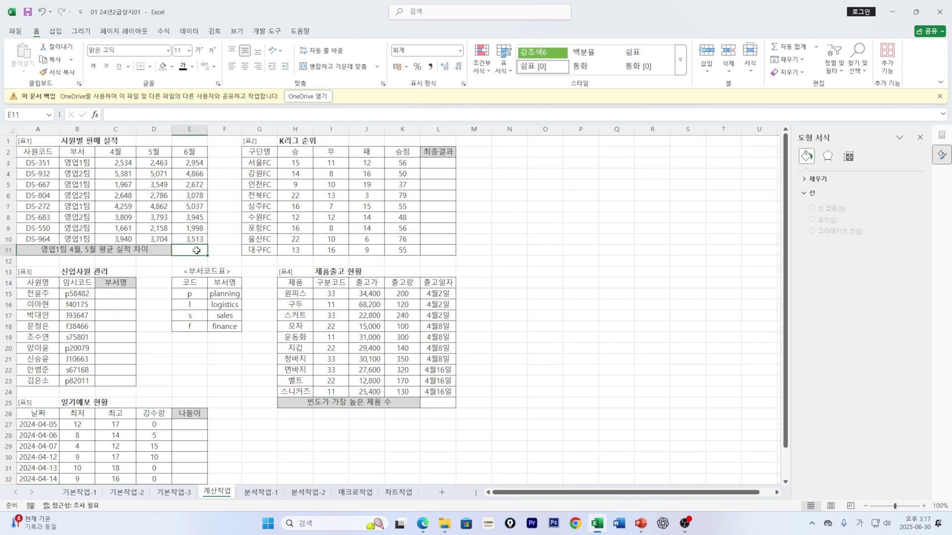
{"action": "type", "text": "="}
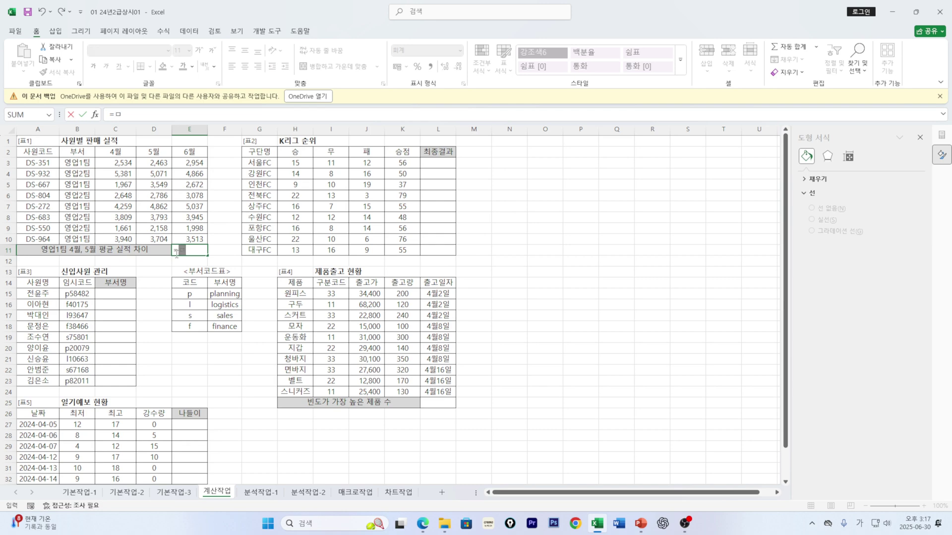
{"action": "type", "text": "a"}
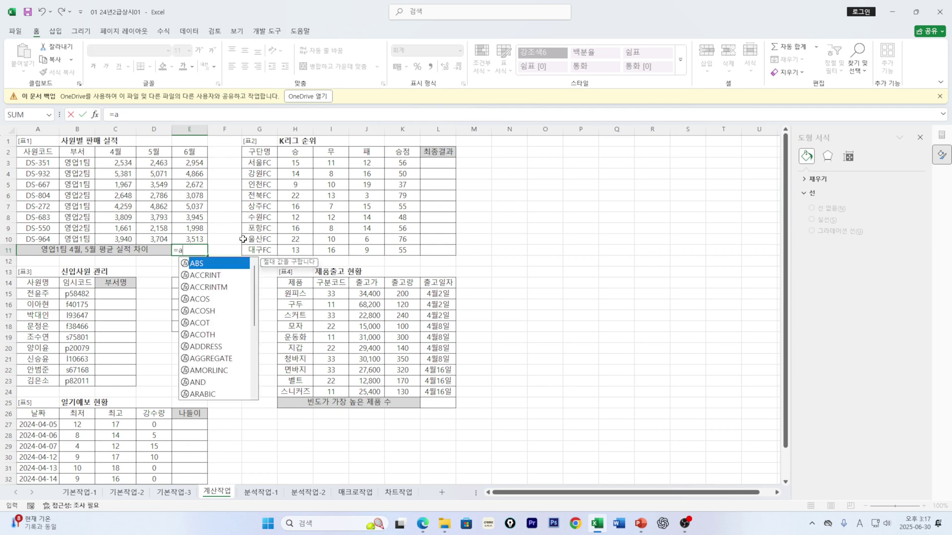
{"action": "key", "text": "Tab"}
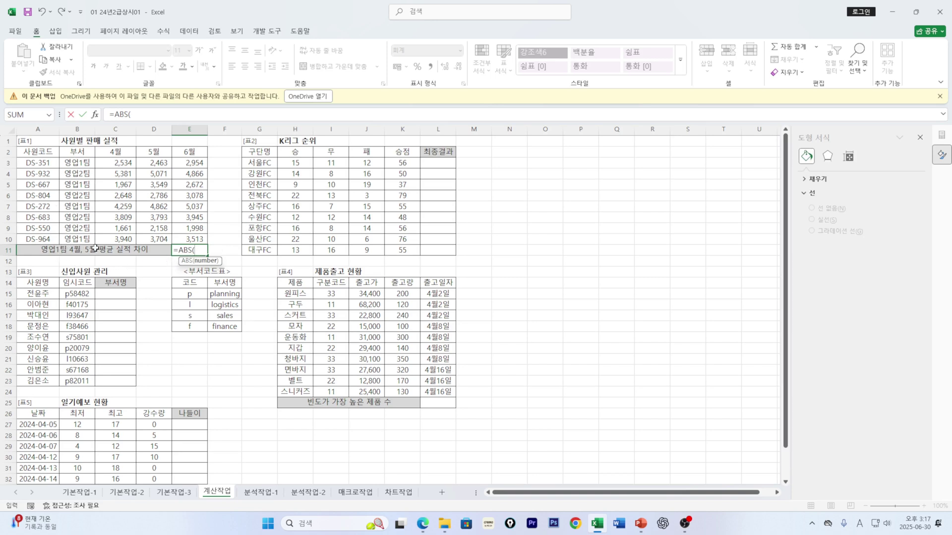
{"action": "type", "text": "a"}
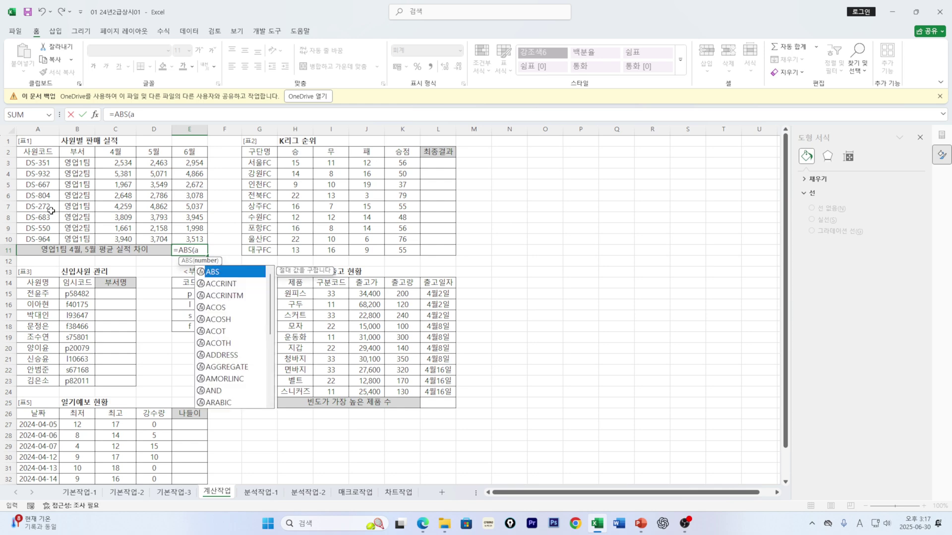
{"action": "type", "text": "v"}
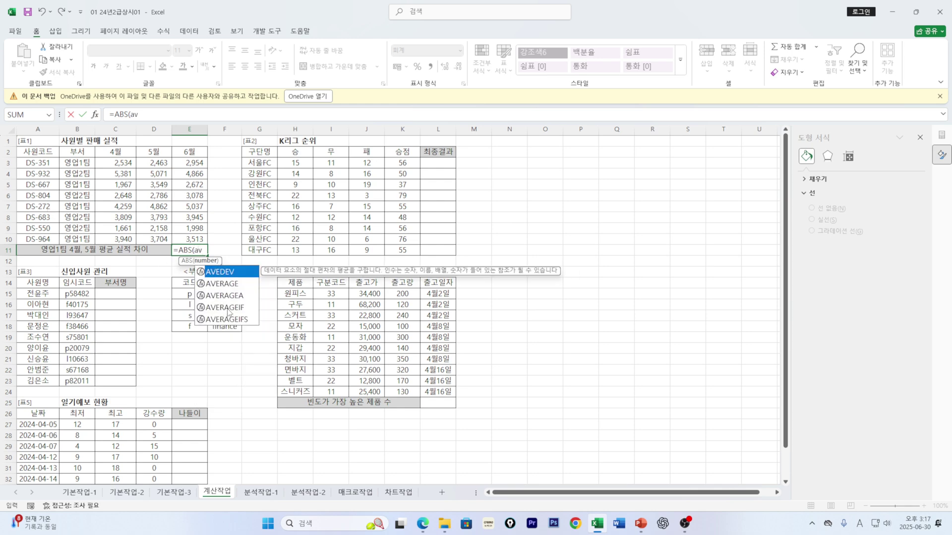
{"action": "left_click", "coordinate": [228, 308]}
{"action": "double_click", "coordinate": [228, 307]}
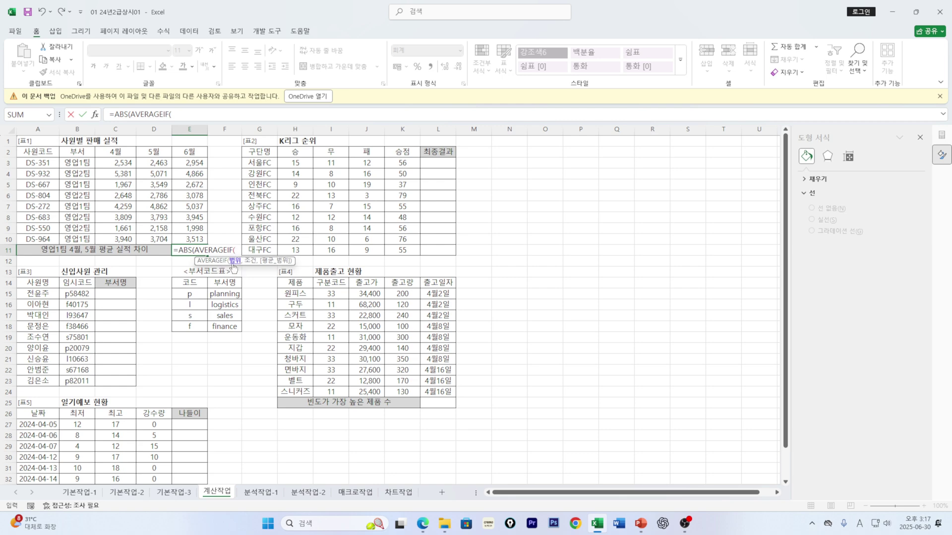
Step: Fill in the AVERAGEIF arguments in E11 with range B3:B10, criterion B3 and average range C3:C10
{"action": "left_click", "coordinate": [94, 114]}
{"action": "left_click_drag", "start_coordinate": [418, 165], "coordinate": [389, 190]}
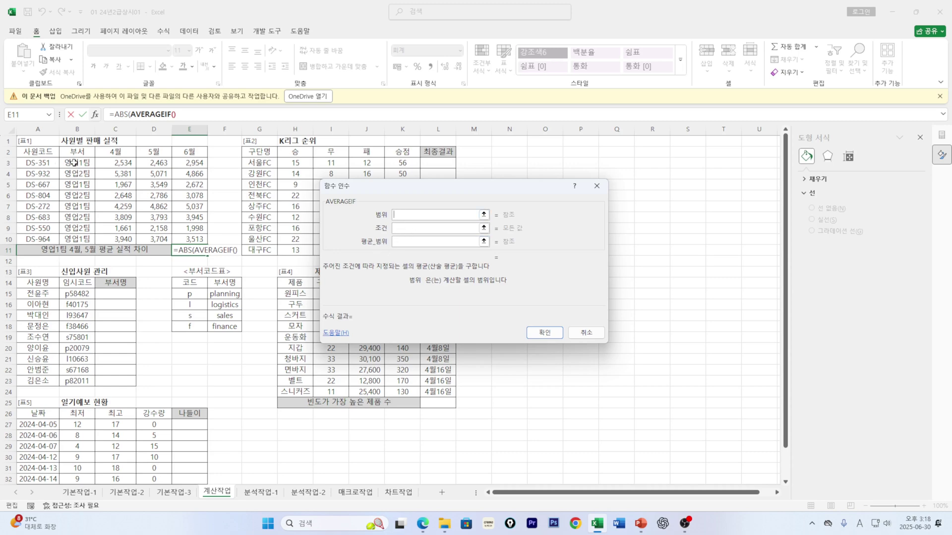
{"action": "left_click_drag", "start_coordinate": [68, 163], "coordinate": [75, 239]}
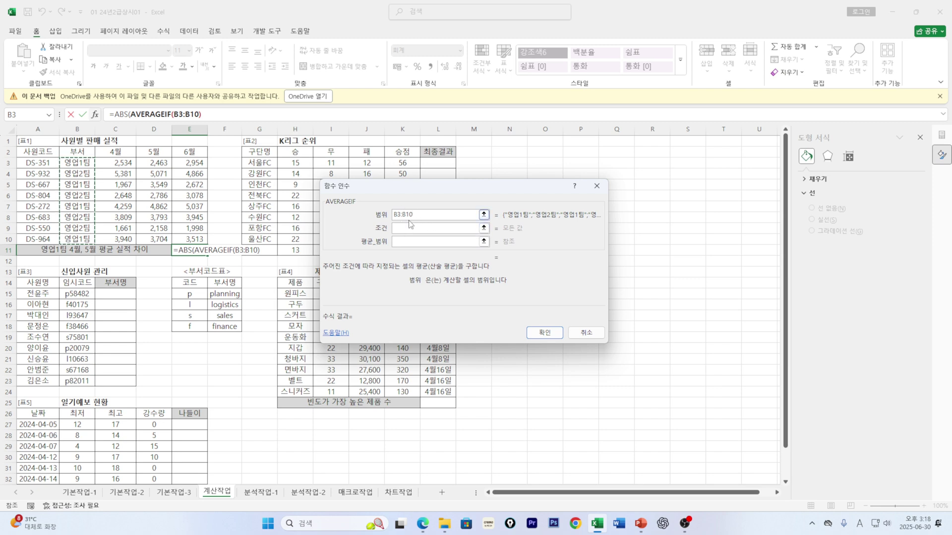
{"action": "left_click", "coordinate": [399, 231]}
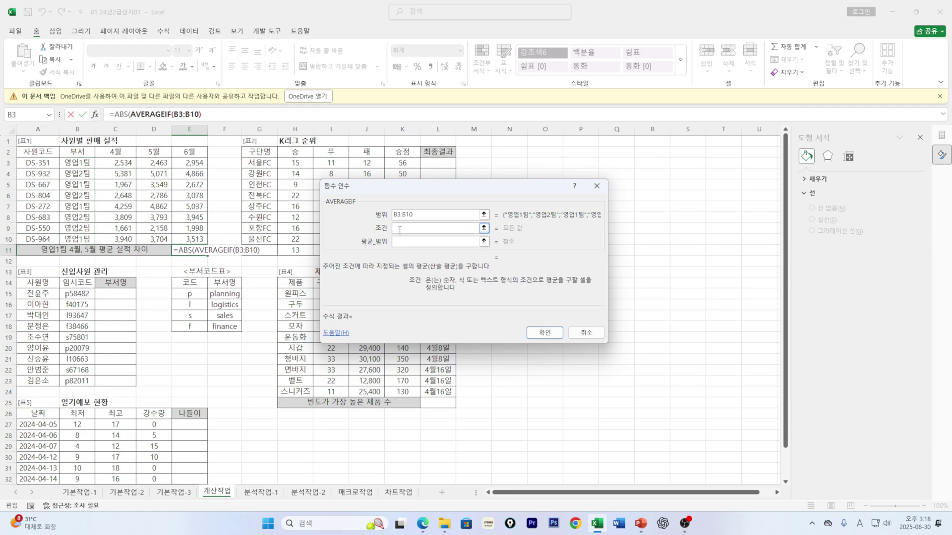
{"action": "left_click", "coordinate": [73, 163]}
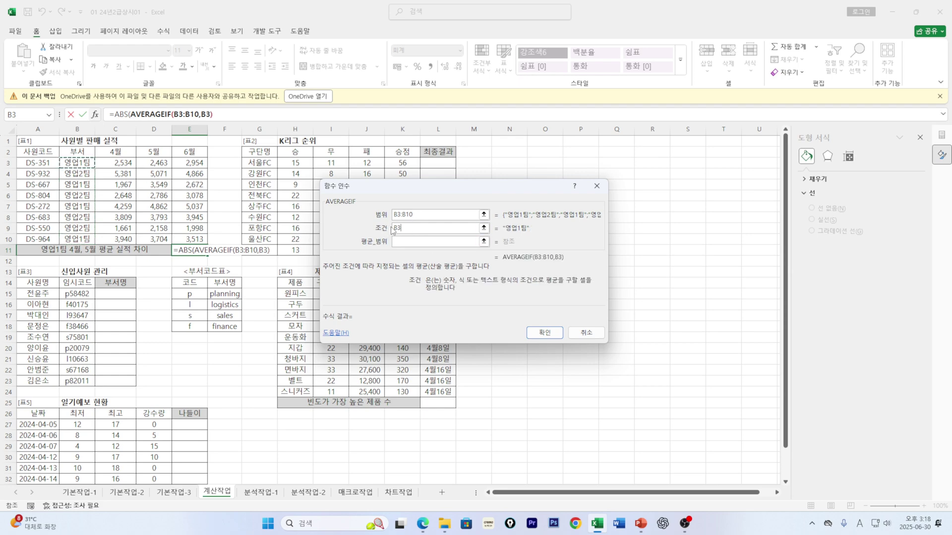
{"action": "left_click", "coordinate": [404, 242]}
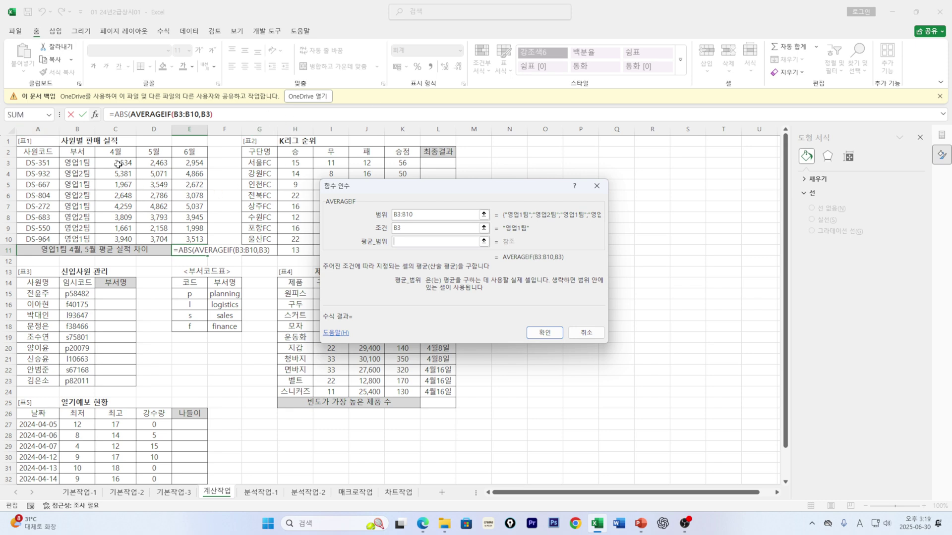
{"action": "left_click_drag", "start_coordinate": [118, 164], "coordinate": [116, 239]}
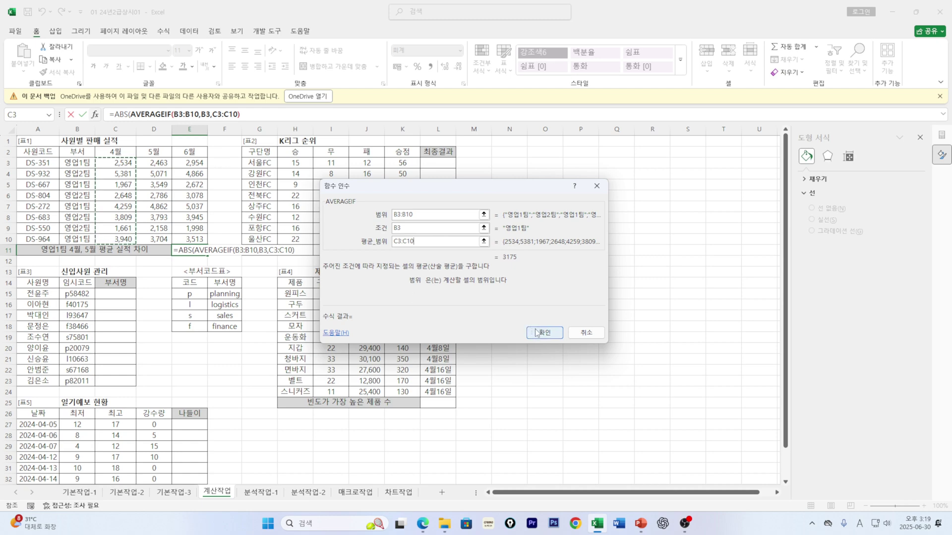
Step: Append a minus sign and a copy of AVERAGEIF(B3:B10,B3,C3:C10) inside the ABS formula in E11
{"action": "left_click", "coordinate": [121, 114]}
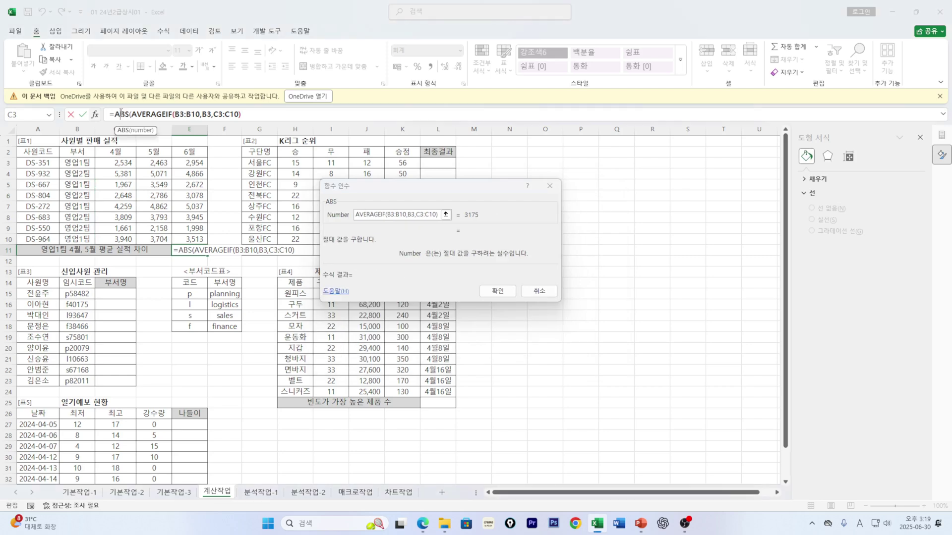
{"action": "left_click", "coordinate": [248, 113]}
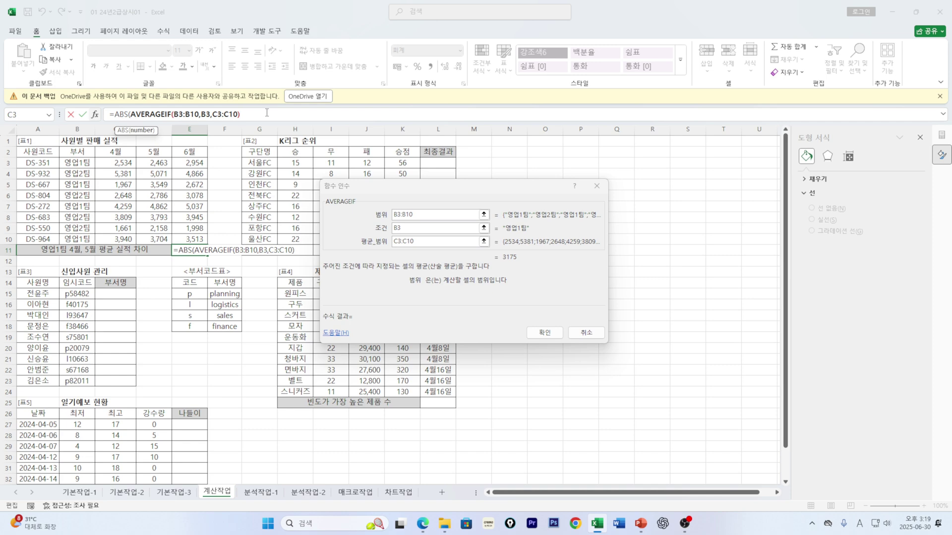
{"action": "type", "text": "-"}
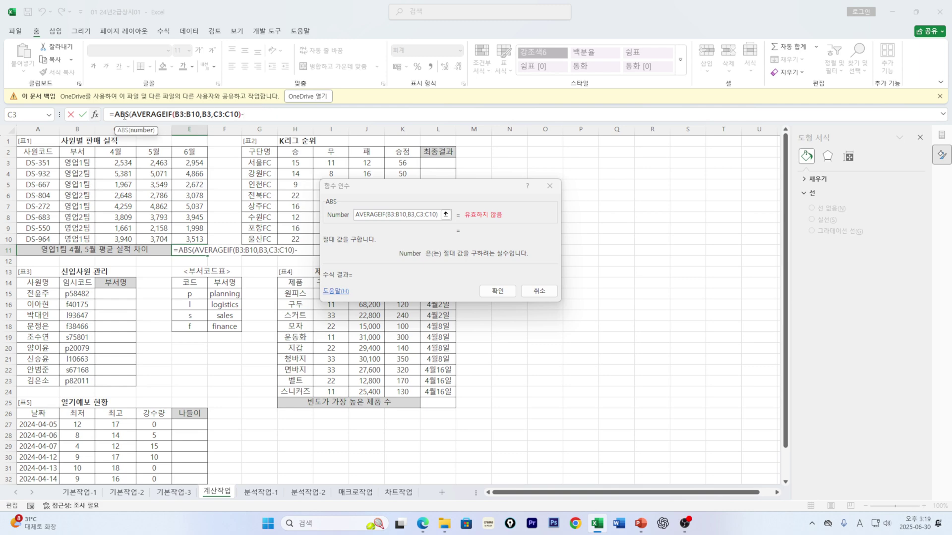
{"action": "left_click_drag", "start_coordinate": [132, 114], "coordinate": [242, 115]}
{"action": "key", "text": "ctrl+c"}
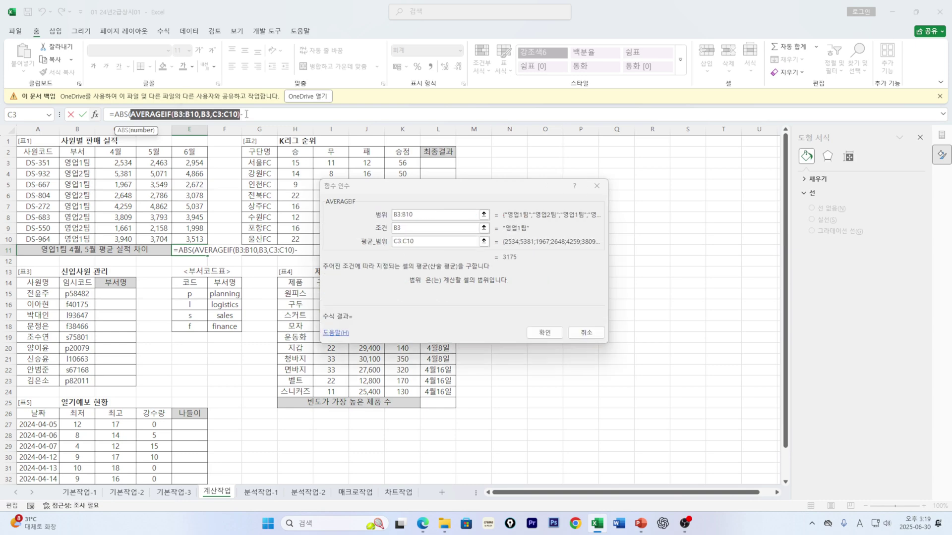
{"action": "left_click", "coordinate": [253, 117]}
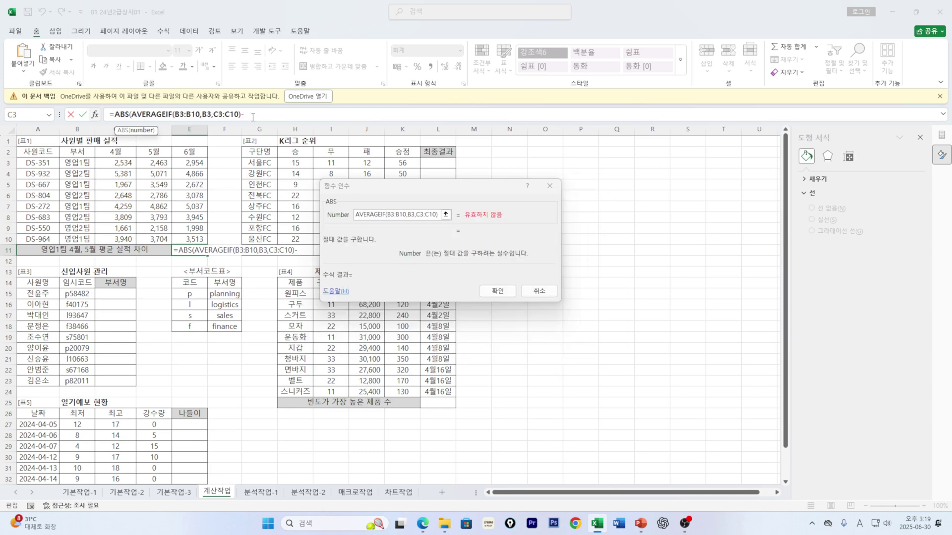
{"action": "type", "text": "-"}
{"action": "key", "text": "ctrl+v"}
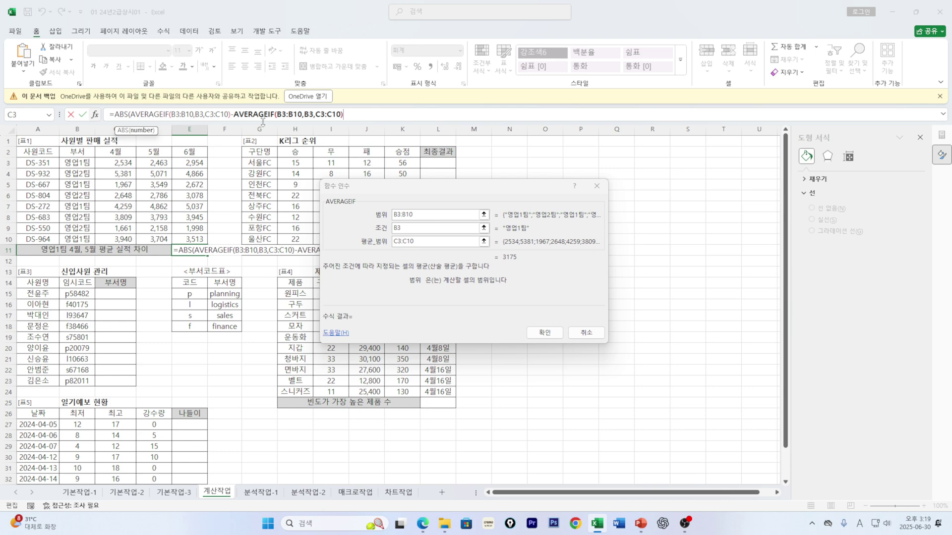
Step: Change the second AVERAGEIF's average range to D3:D10 and enter the formula, accepting the closing-parenthesis correction
{"action": "left_click_drag", "start_coordinate": [316, 115], "coordinate": [342, 114]}
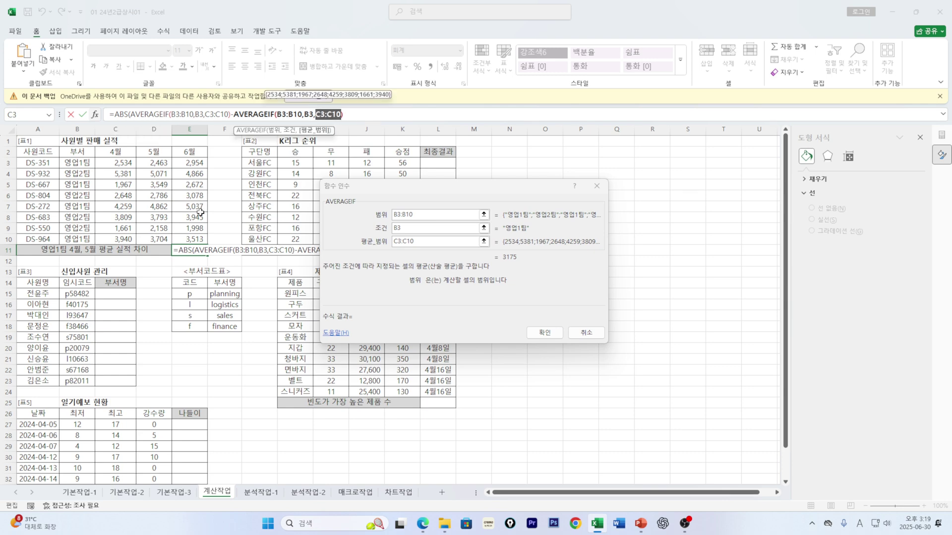
{"action": "left_click", "coordinate": [153, 166]}
{"action": "left_click_drag", "start_coordinate": [153, 170], "coordinate": [155, 240]}
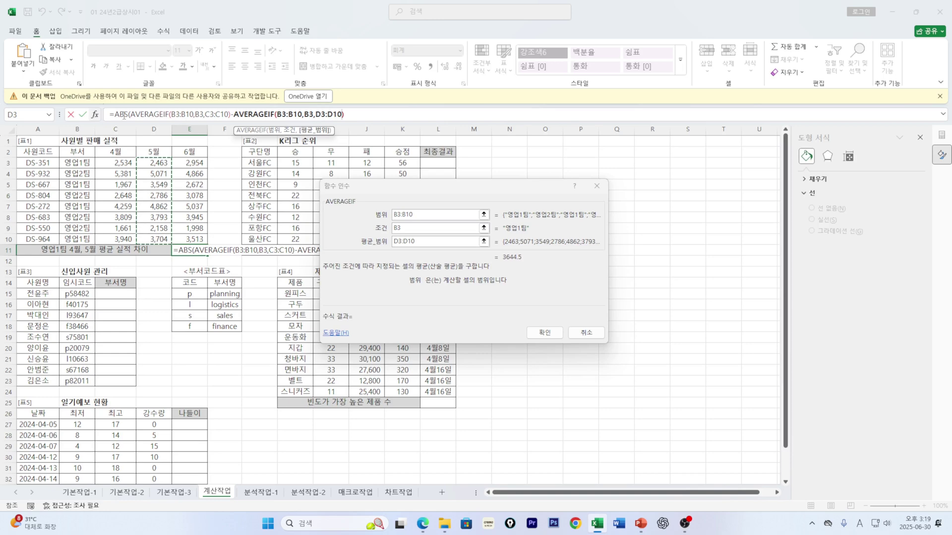
{"action": "left_click", "coordinate": [535, 337]}
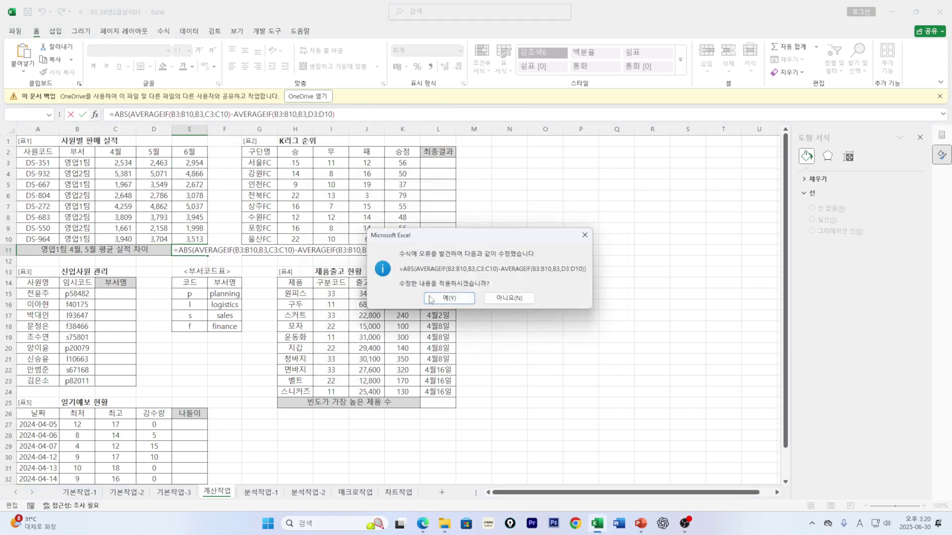
{"action": "left_click", "coordinate": [449, 298]}
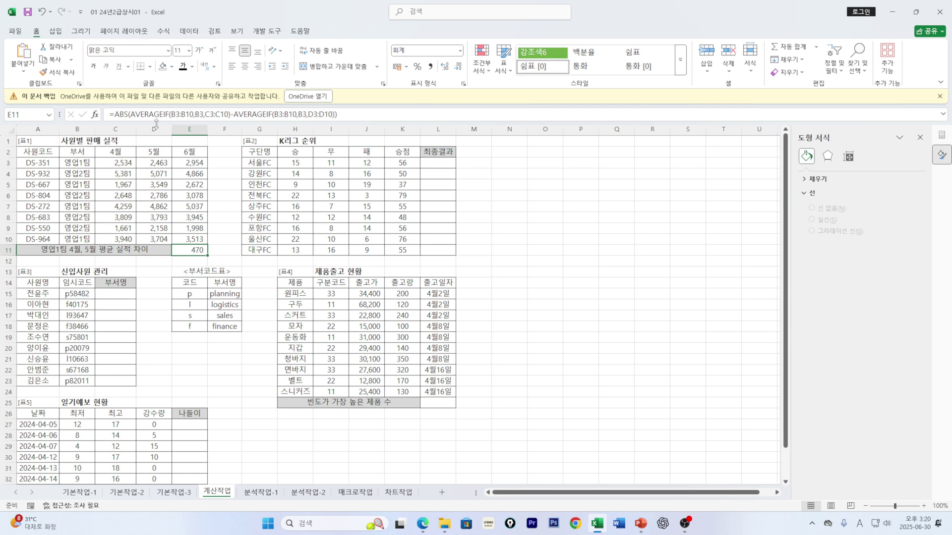
Step: Select cell L3, switch to PowerPoint to read the instructions for calculation task 2, and return to Excel
{"action": "left_click", "coordinate": [432, 166]}
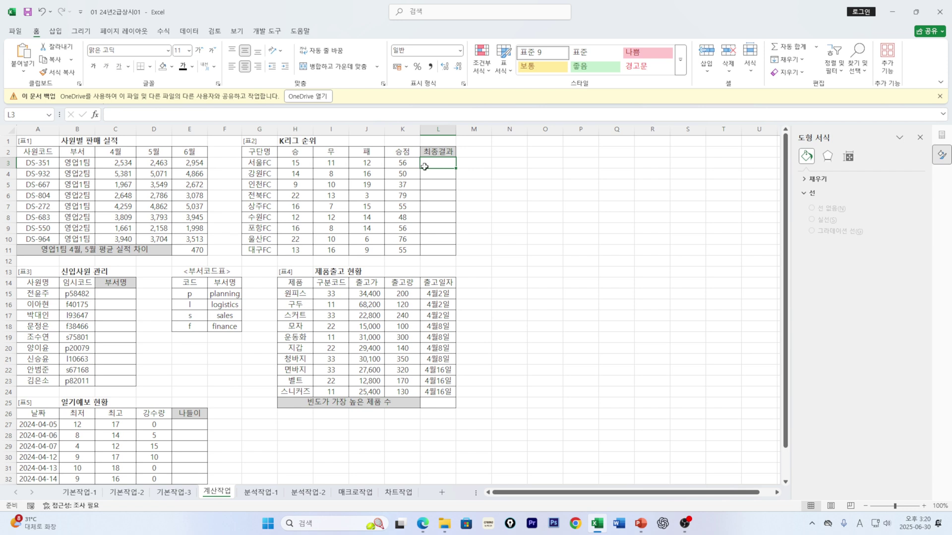
{"action": "left_click", "coordinate": [596, 524]}
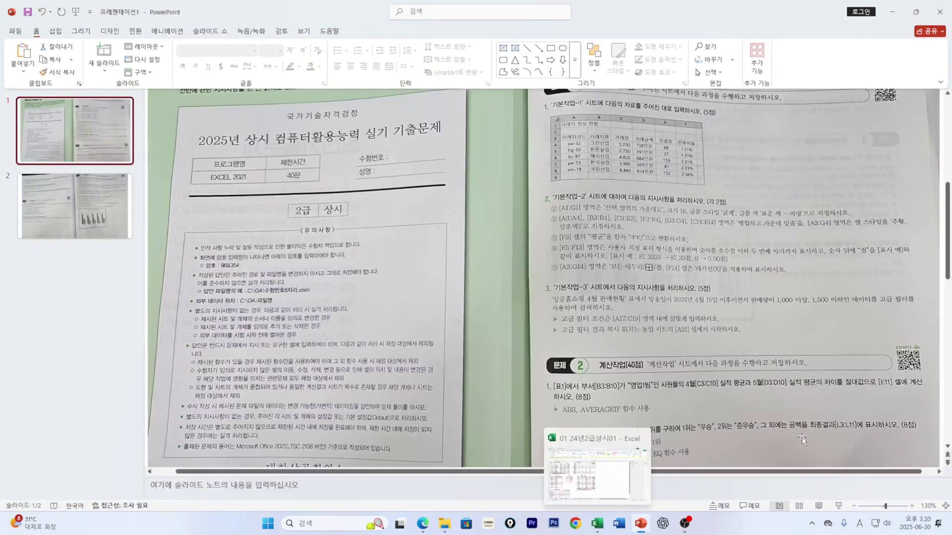
{"action": "left_click", "coordinate": [803, 395]}
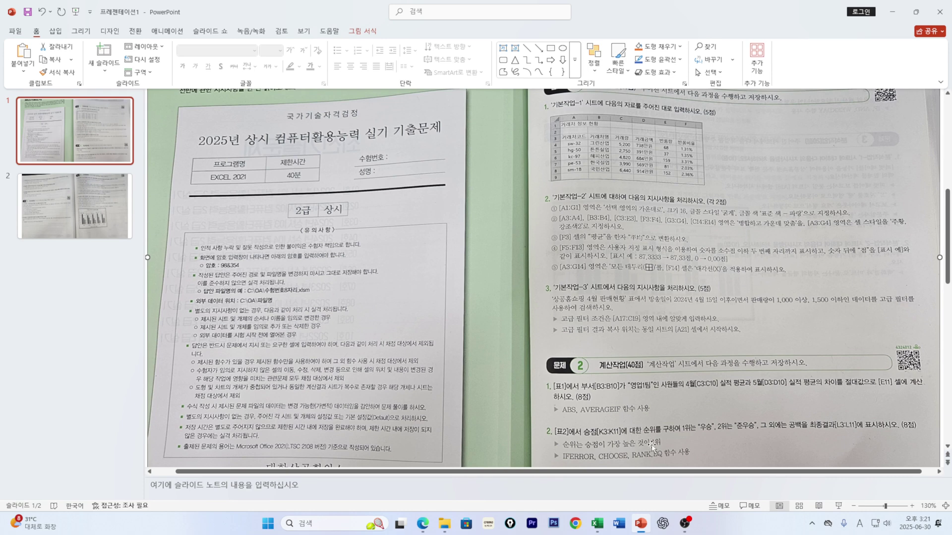
{"action": "left_click", "coordinate": [588, 526]}
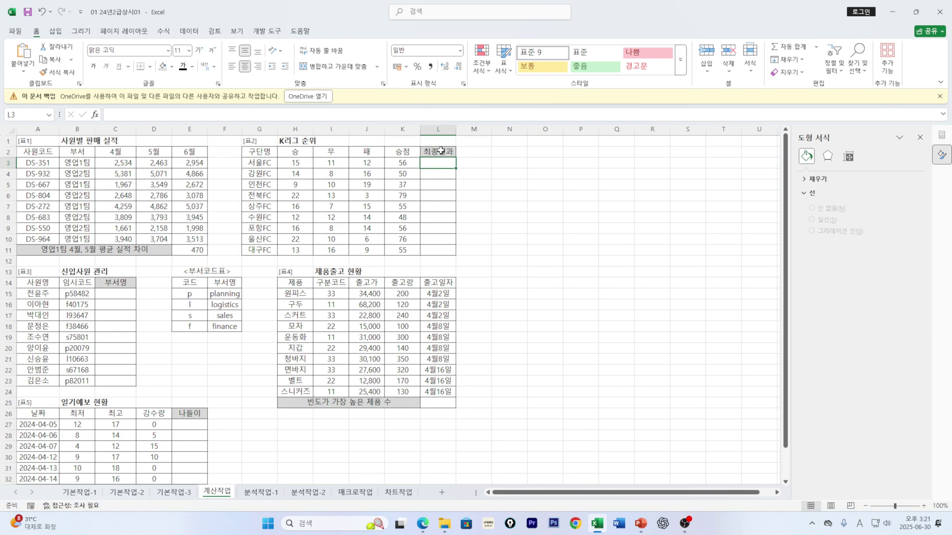
Step: Start a formula in L3 with CHOOSE and RANK.EQ nested inside IFERROR, as =IFERROR(CHOOSE(RANK.EQ(
{"action": "type", "text": "i"}
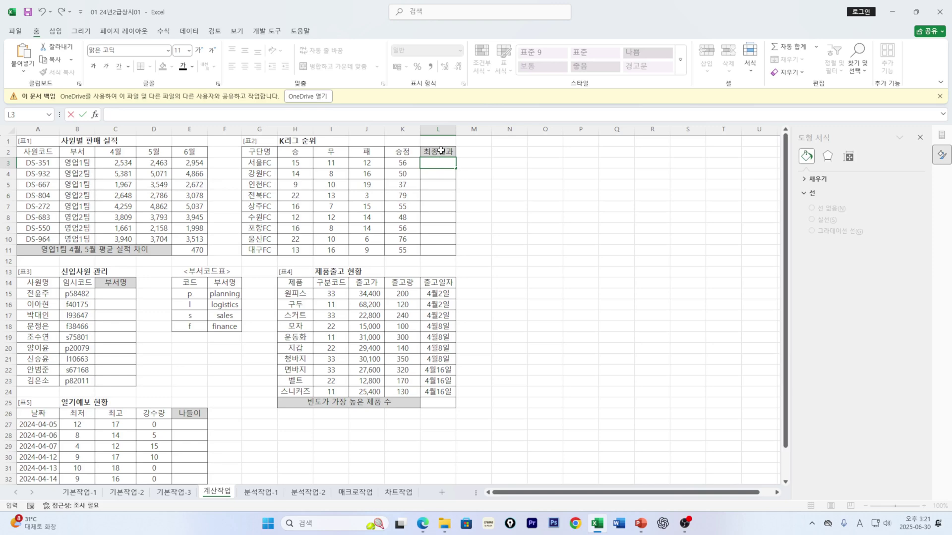
{"action": "type", "text": "="}
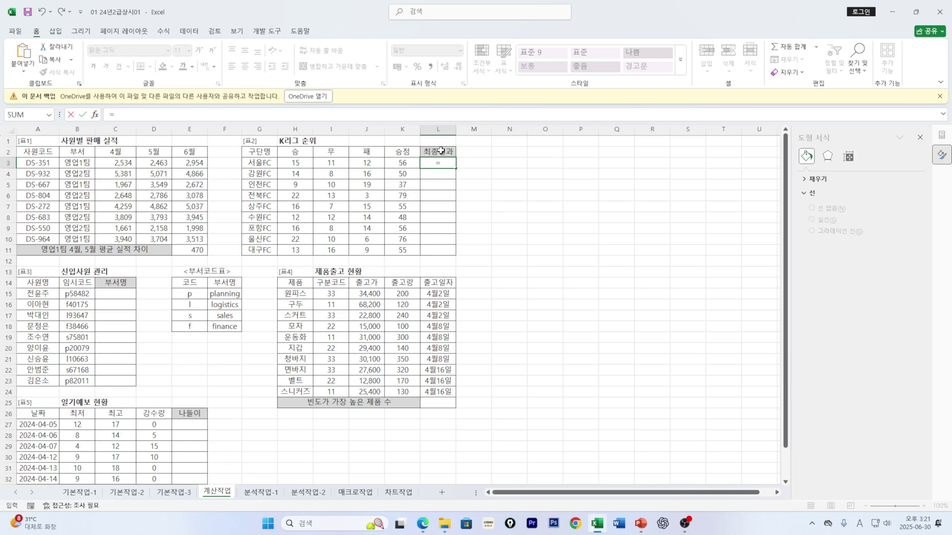
{"action": "type", "text": "if"}
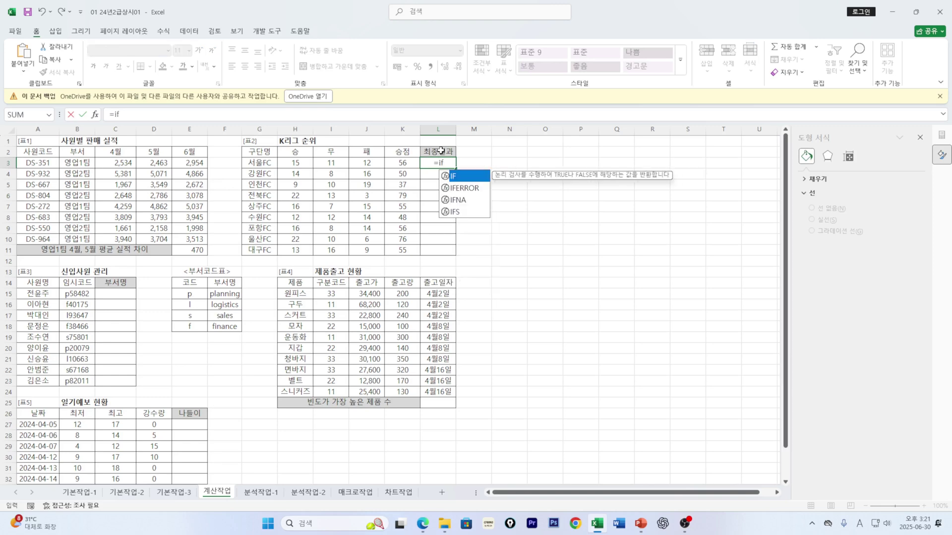
{"action": "left_click", "coordinate": [470, 191]}
{"action": "double_click", "coordinate": [469, 191]}
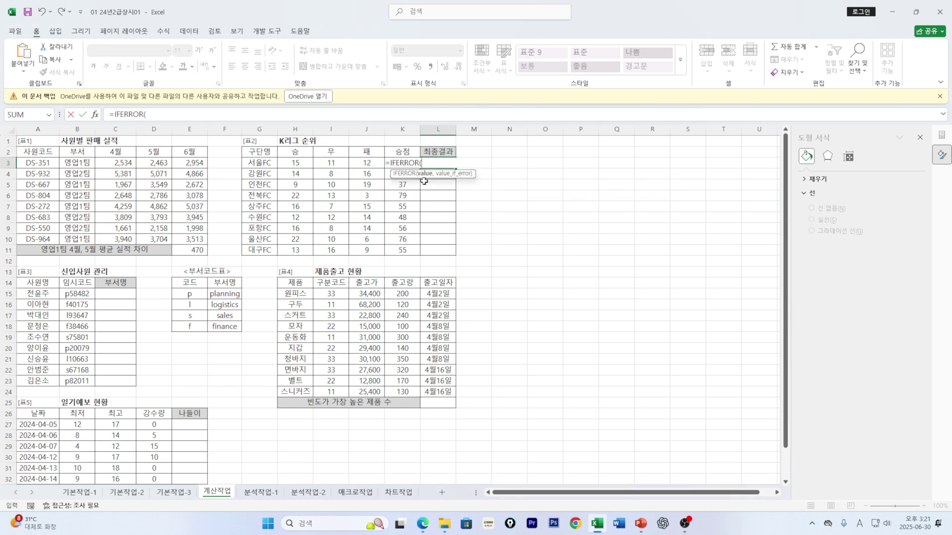
{"action": "type", "text": "ch"}
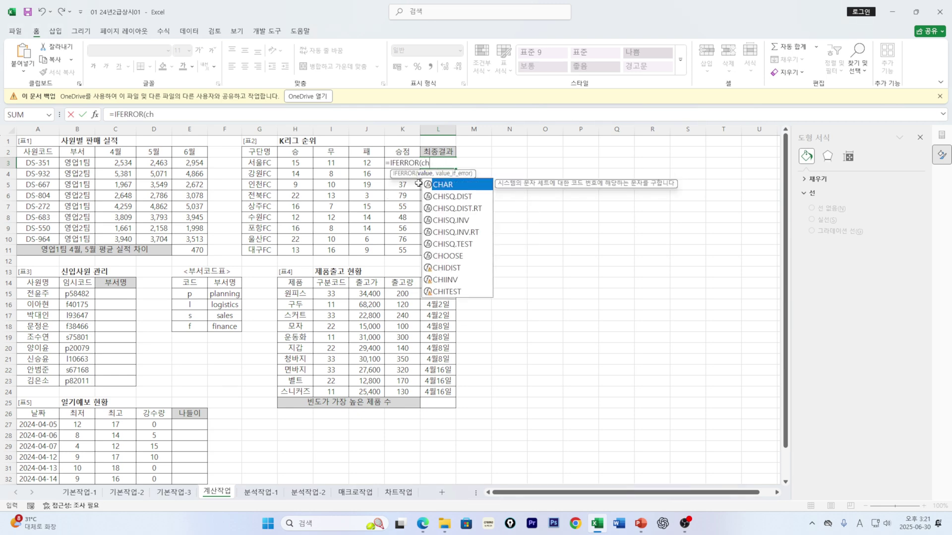
{"action": "left_click", "coordinate": [449, 256]}
{"action": "double_click", "coordinate": [449, 257]}
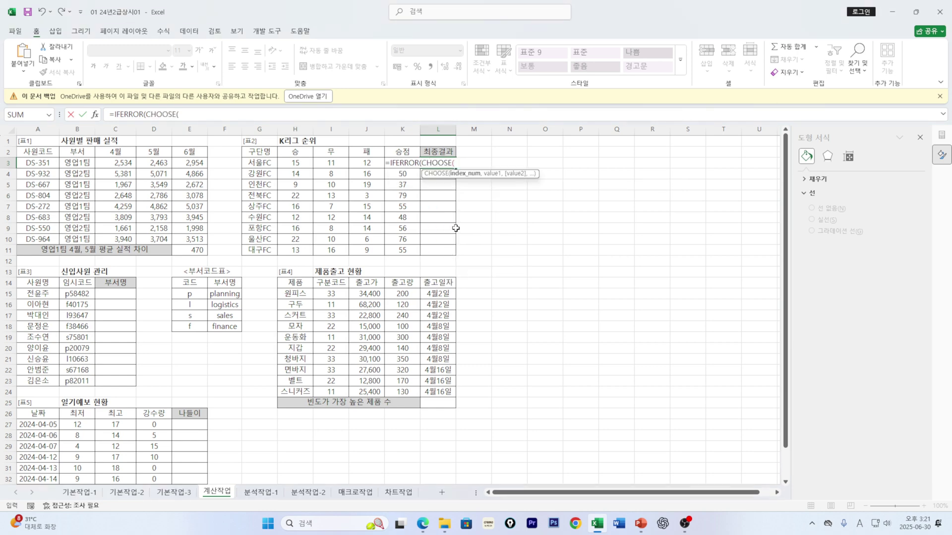
{"action": "type", "text": "ra"}
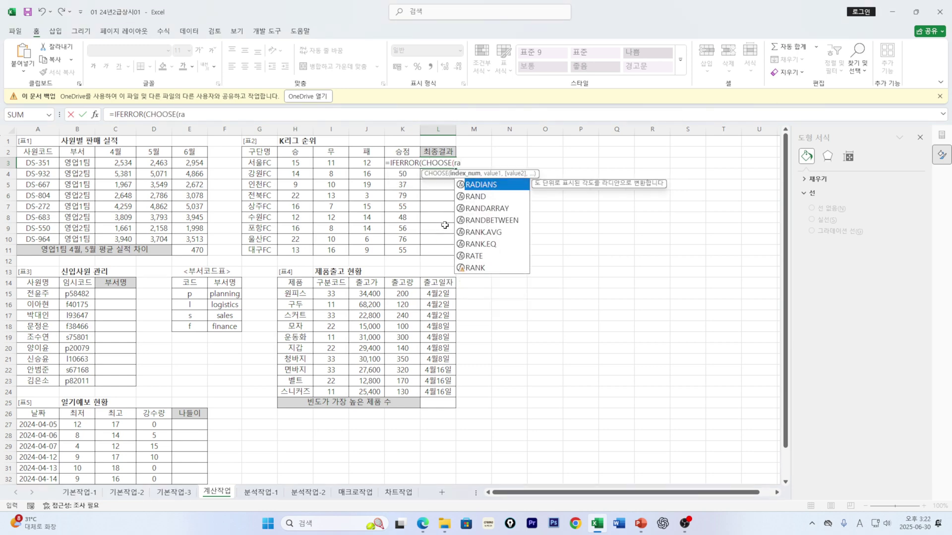
{"action": "double_click", "coordinate": [491, 244]}
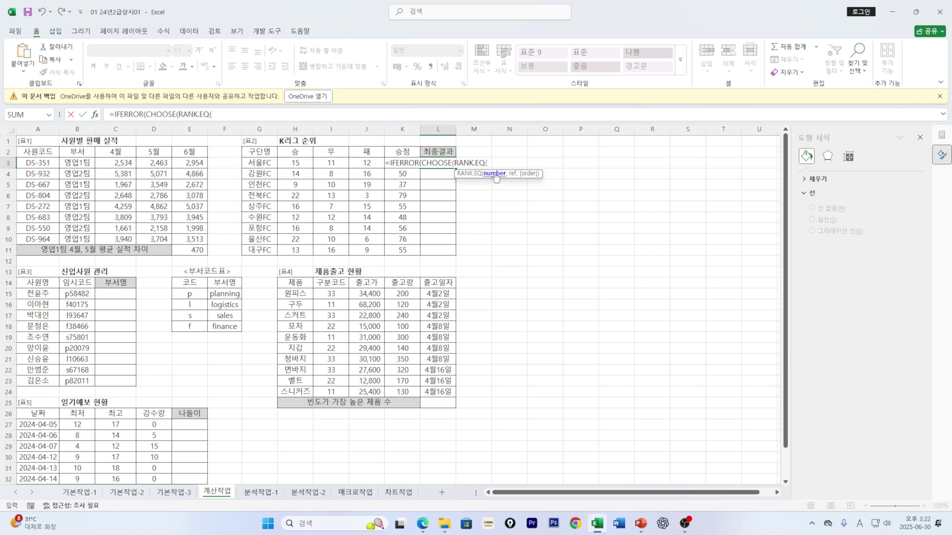
Step: Complete the RANK.EQ part in L3 with number K3, row-locked range K$3:K$11 and descending order 0, and continue to CHOOSE's first value
{"action": "left_click", "coordinate": [408, 173]}
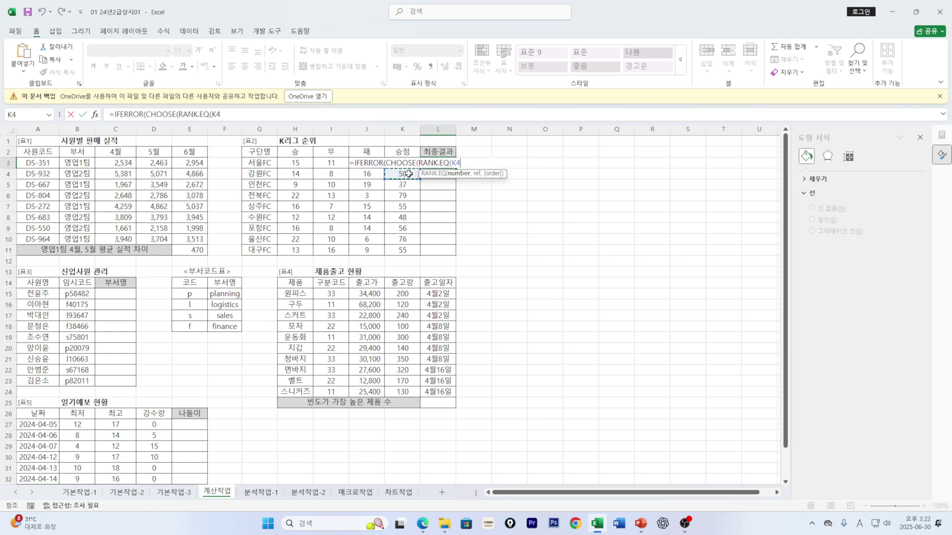
{"action": "key", "text": "Up"}
{"action": "type", "text": ","}
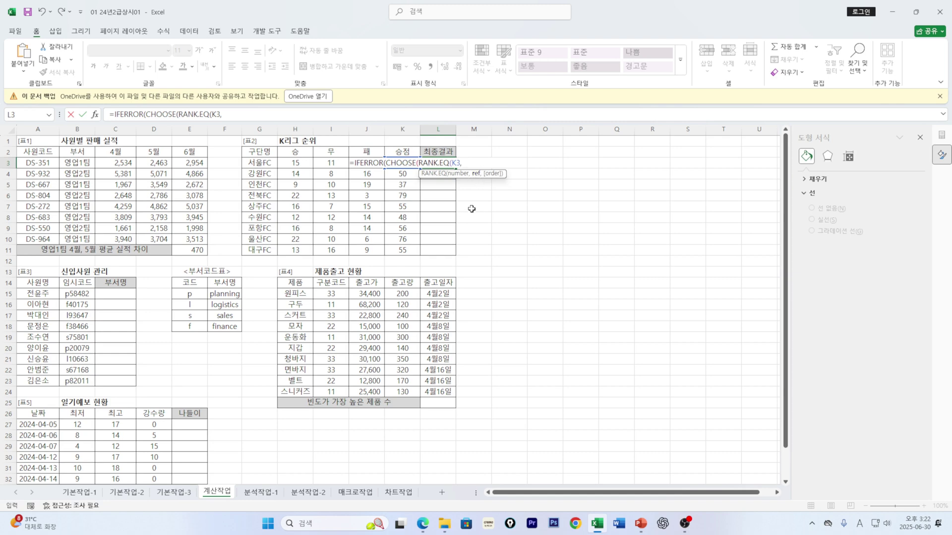
{"action": "left_click_drag", "start_coordinate": [413, 251], "coordinate": [416, 164]}
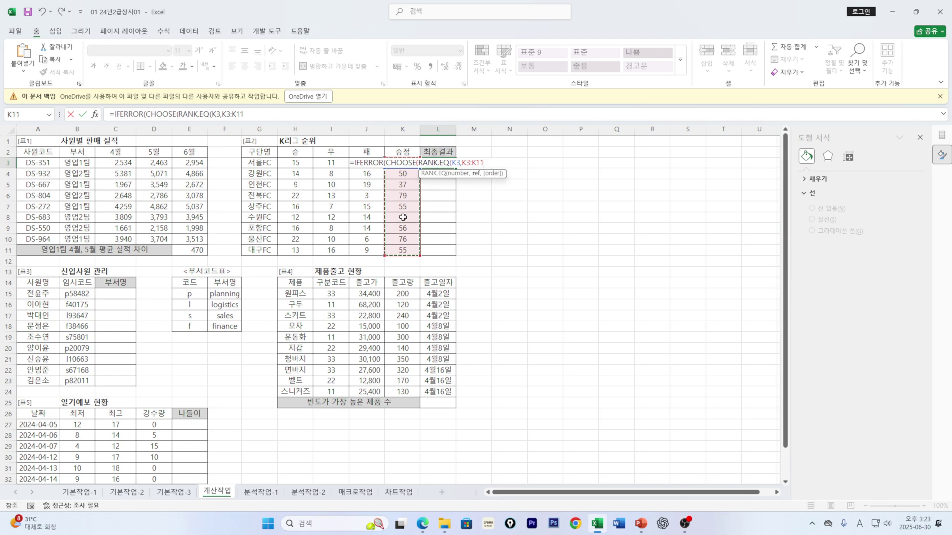
{"action": "key", "text": "F4"}
{"action": "key", "text": "F4"}
{"action": "type", "text": ","}
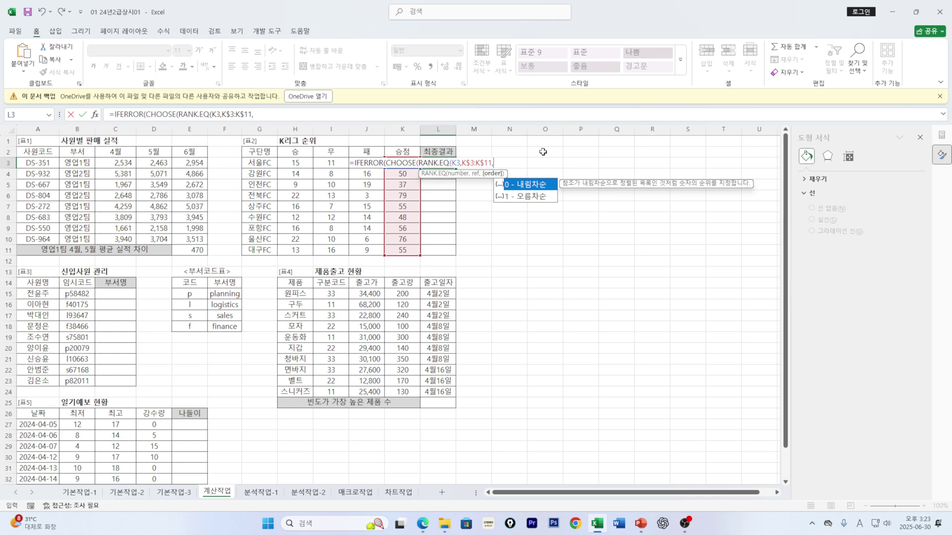
{"action": "type", "text": "0"}
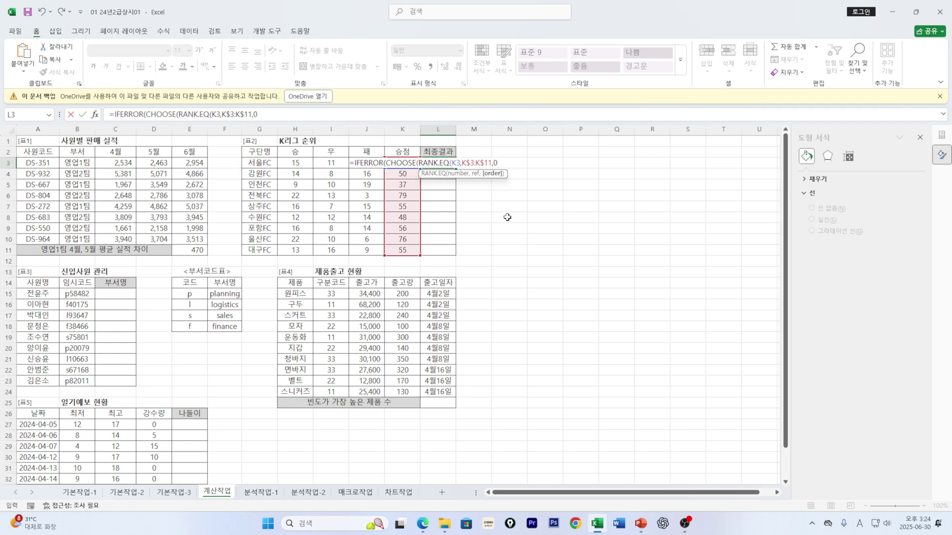
{"action": "type", "text": ")"}
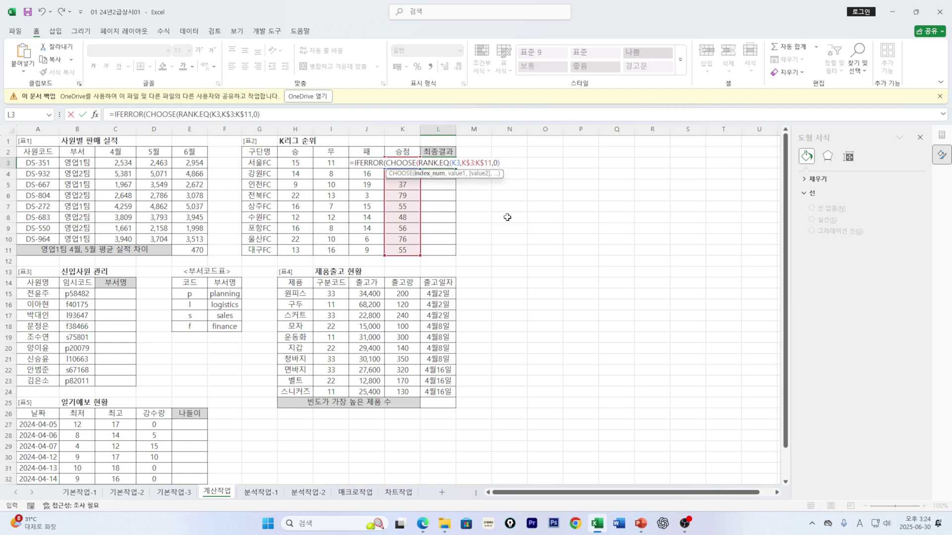
{"action": "type", "text": ","}
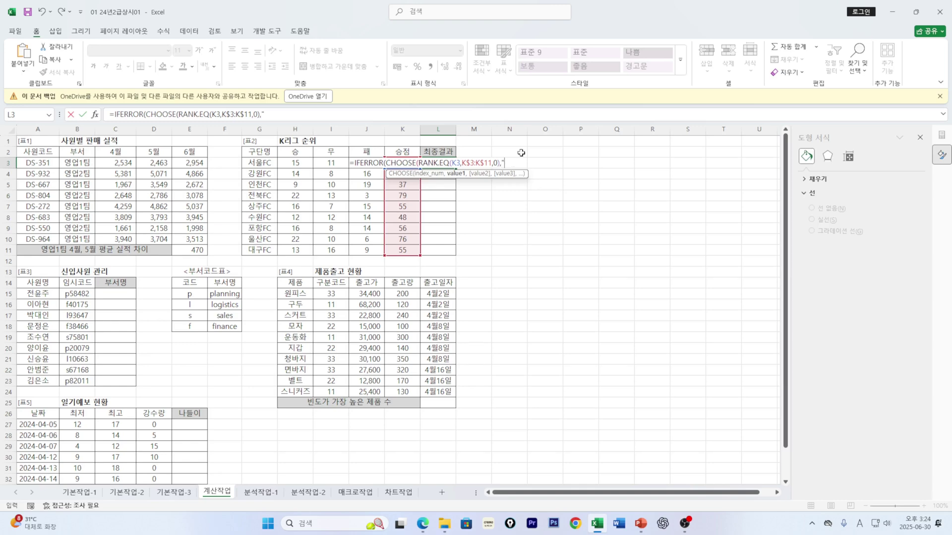
Step: Continue CHOOSE in L3 with "우승" as value 1, "준우승" as value 2, and empty strings for values 3 through 5
{"action": "key", "text": "Hangul"}
{"action": "type", "text": "우승\","}
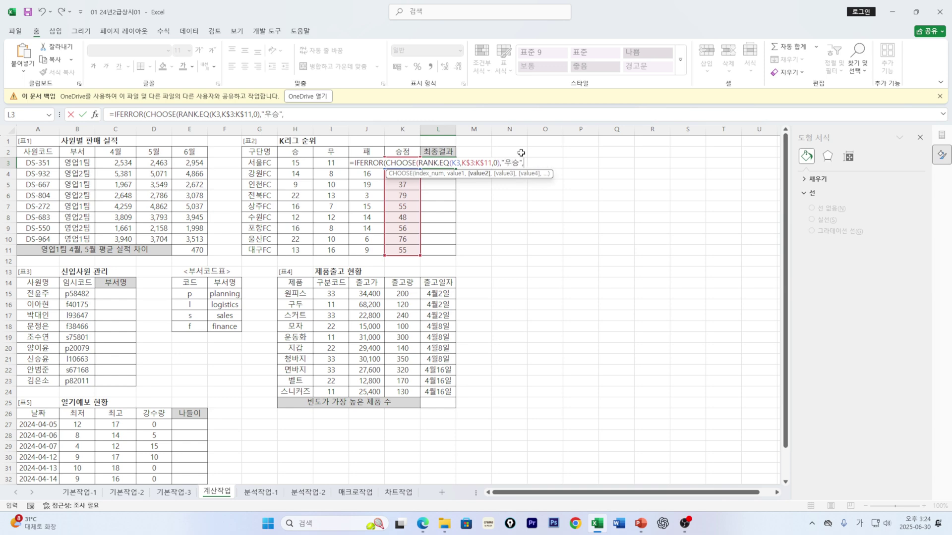
{"action": "type", "text": "\"준우"}
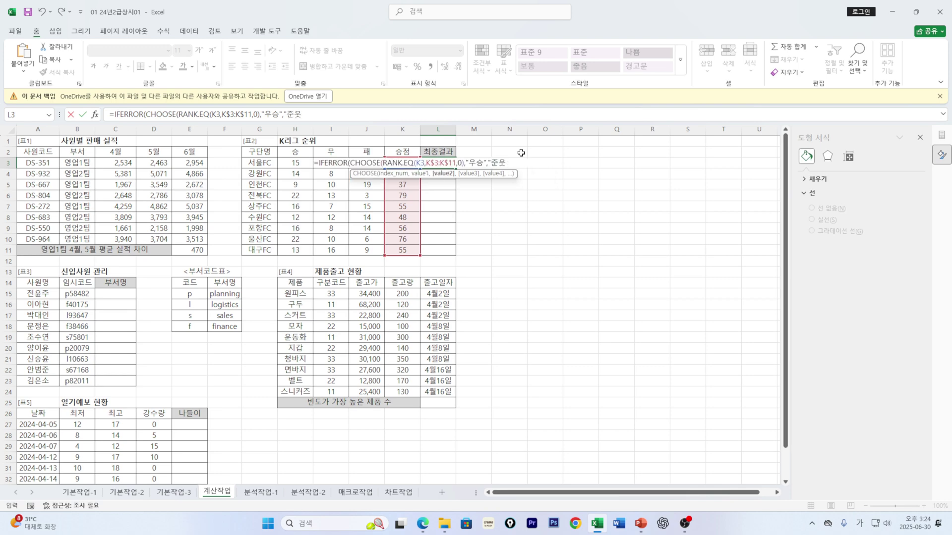
{"action": "type", "text": "승"}
{"action": "type", "text": ","}
{"action": "type", "text": "\"\""}
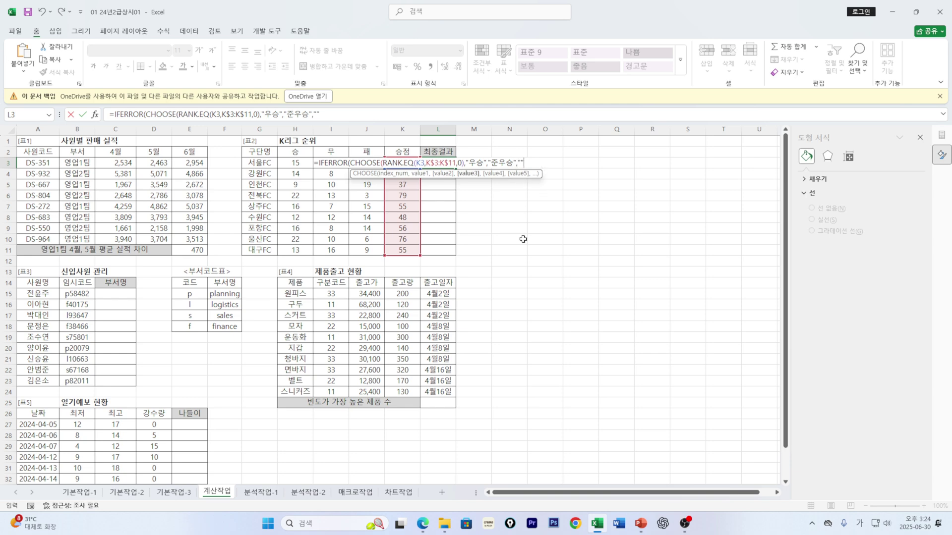
{"action": "type", "text": ",\""}
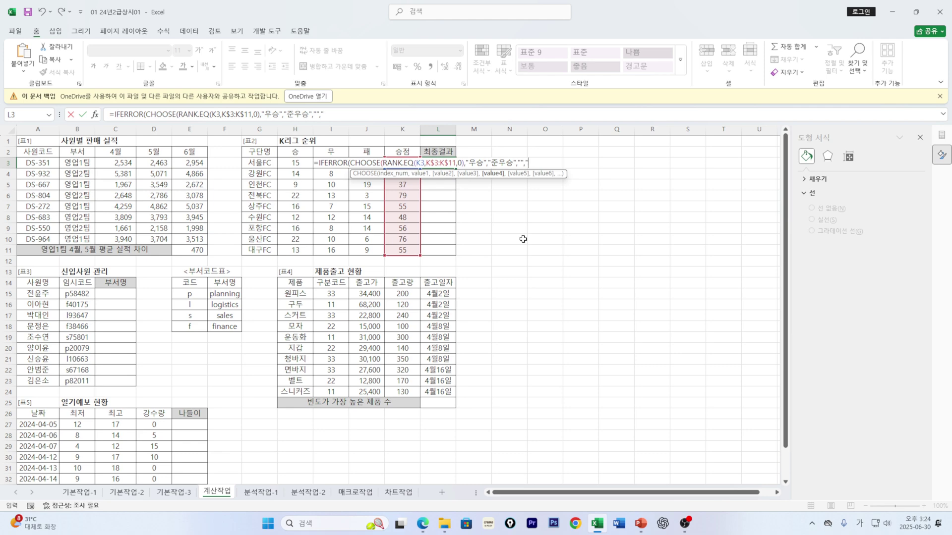
{"action": "type", "text": "\",\"\""}
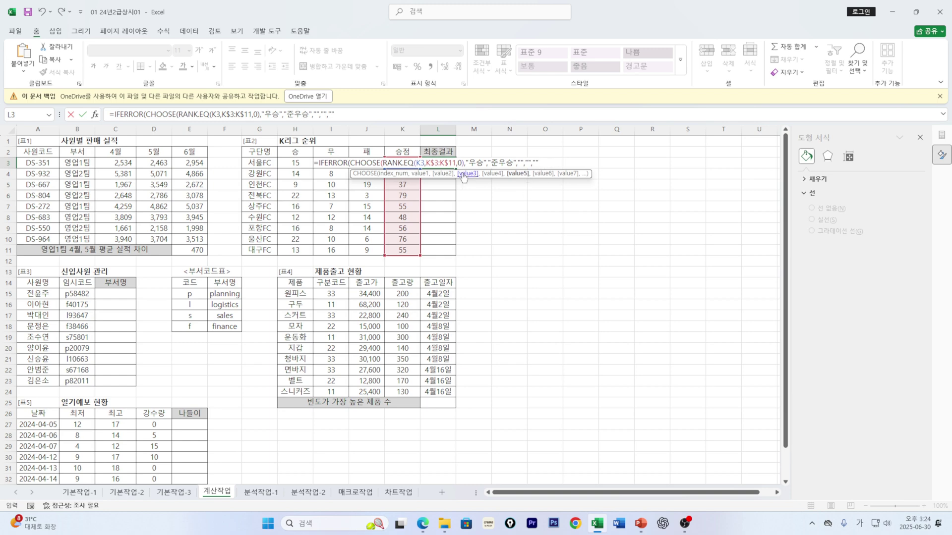
Step: Open the function arguments for CHOOSE in L3, set Value6 through Value9 to empty strings, and try to confirm the formula
{"action": "left_click", "coordinate": [367, 164]}
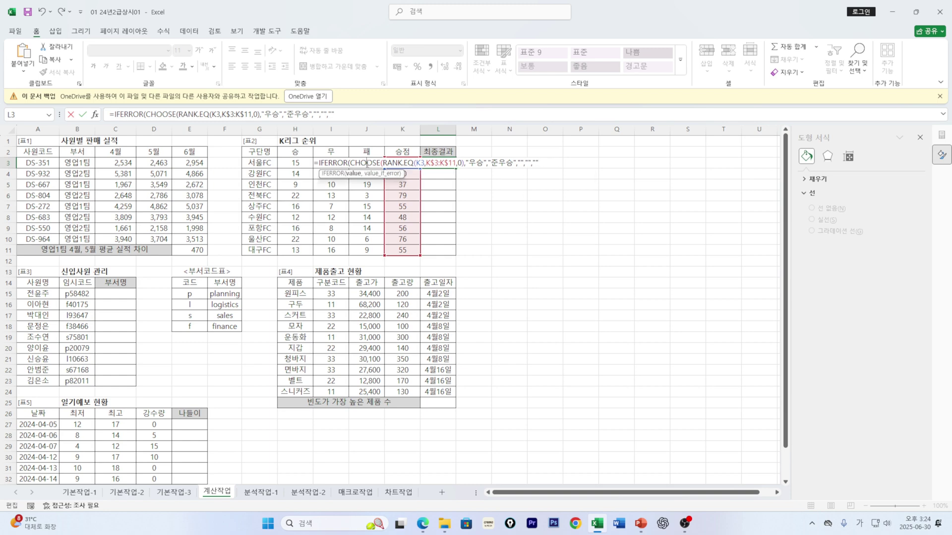
{"action": "left_click", "coordinate": [95, 115]}
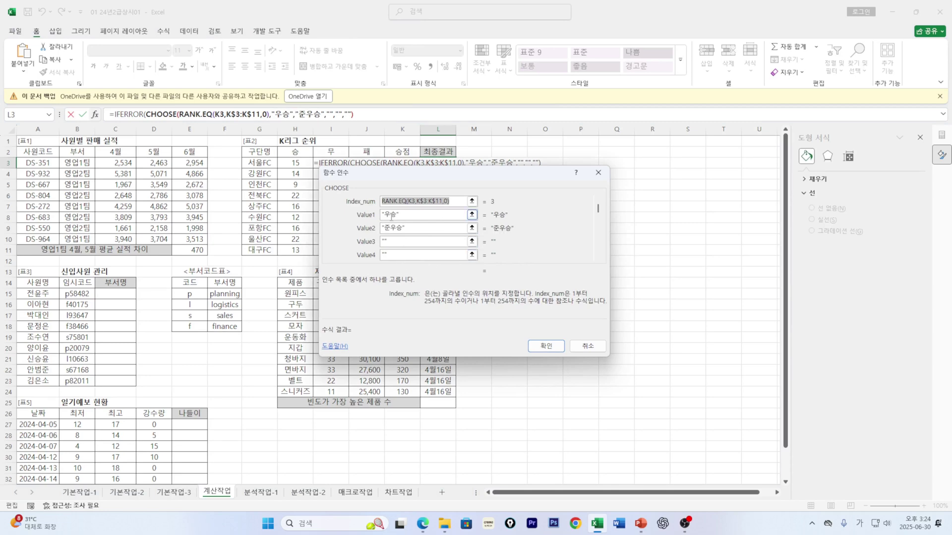
{"action": "left_click", "coordinate": [386, 227]}
{"action": "left_click", "coordinate": [397, 242]}
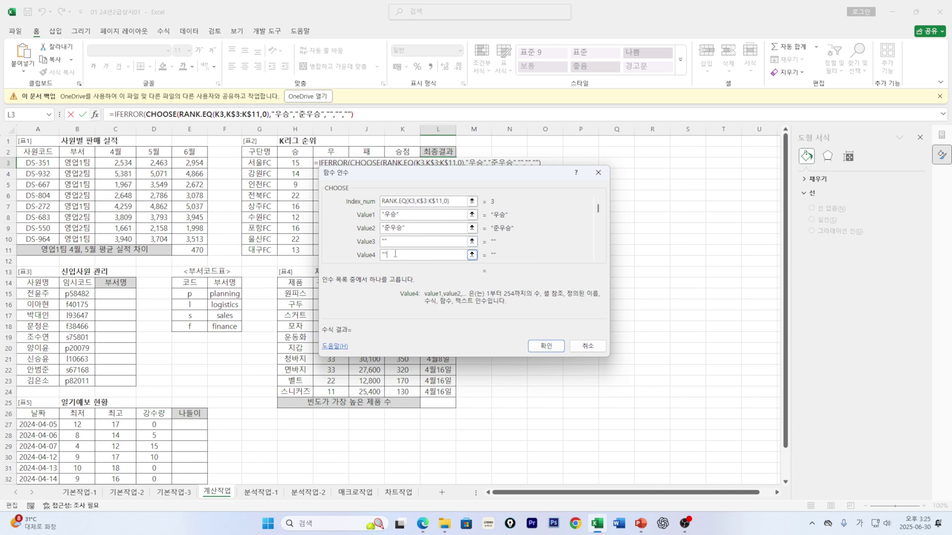
{"action": "key", "text": "Tab"}
{"action": "key", "text": "Tab"}
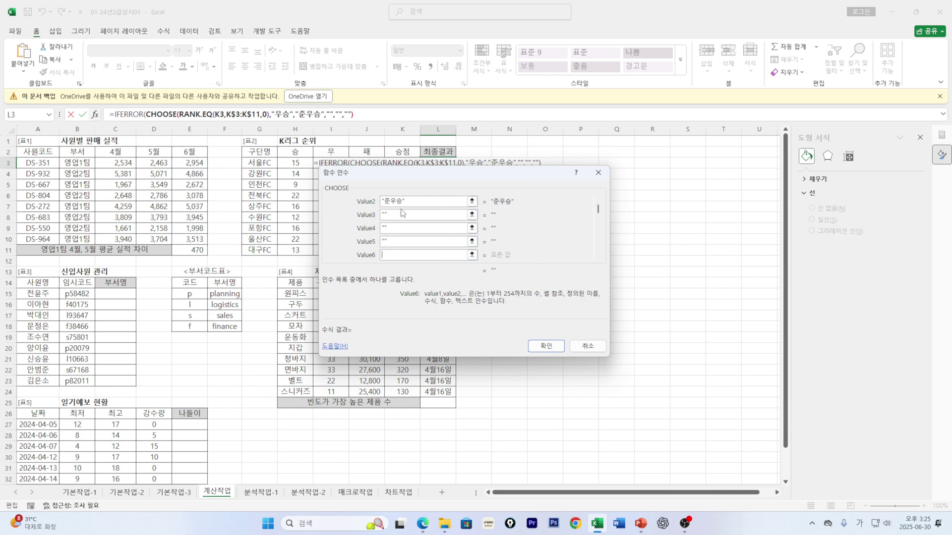
{"action": "type", "text": "\"\""}
{"action": "key", "text": "Tab"}
{"action": "type", "text": "\"\""}
{"action": "left_click_drag", "start_coordinate": [434, 174], "coordinate": [576, 247]}
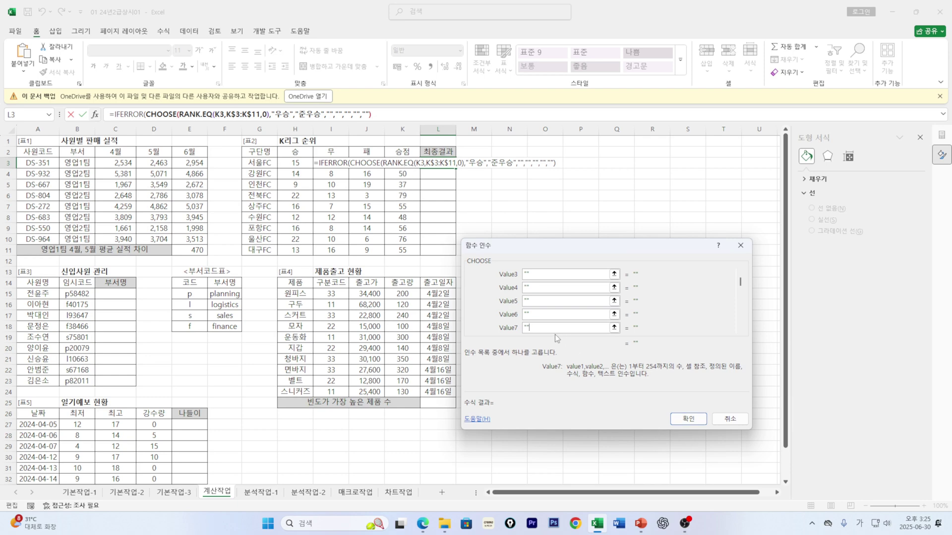
{"action": "key", "text": "Tab"}
{"action": "type", "text": "\"\""}
{"action": "key", "text": "Tab"}
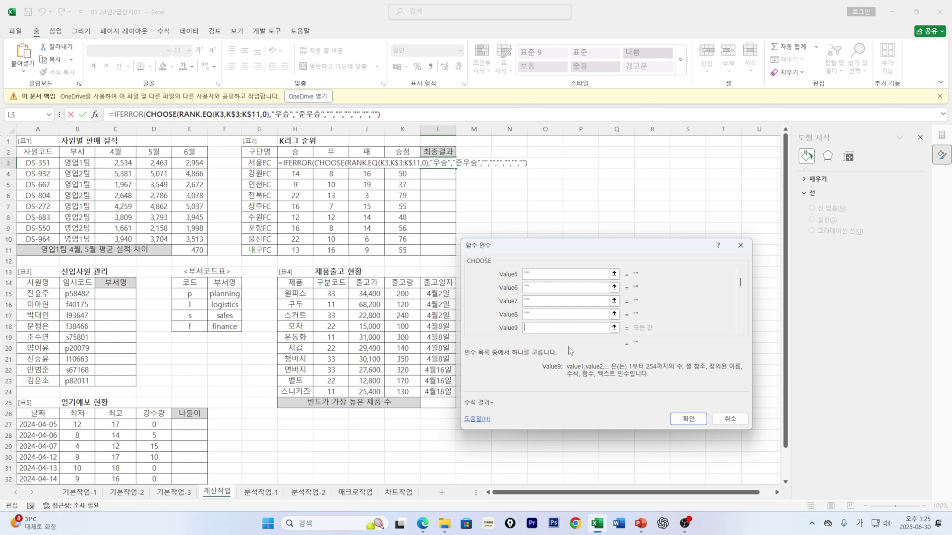
{"action": "type", "text": "\"\""}
{"action": "left_click", "coordinate": [689, 420]}
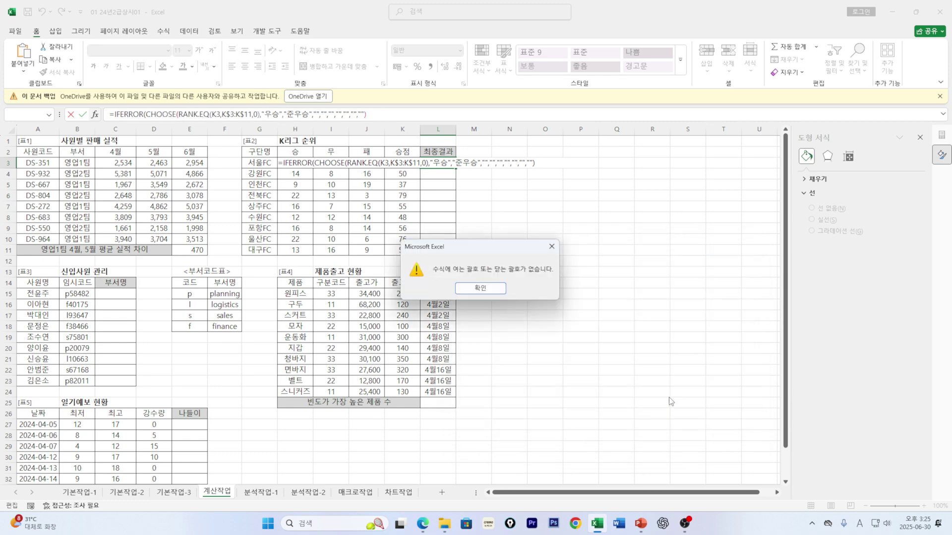
{"action": "left_click", "coordinate": [464, 288]}
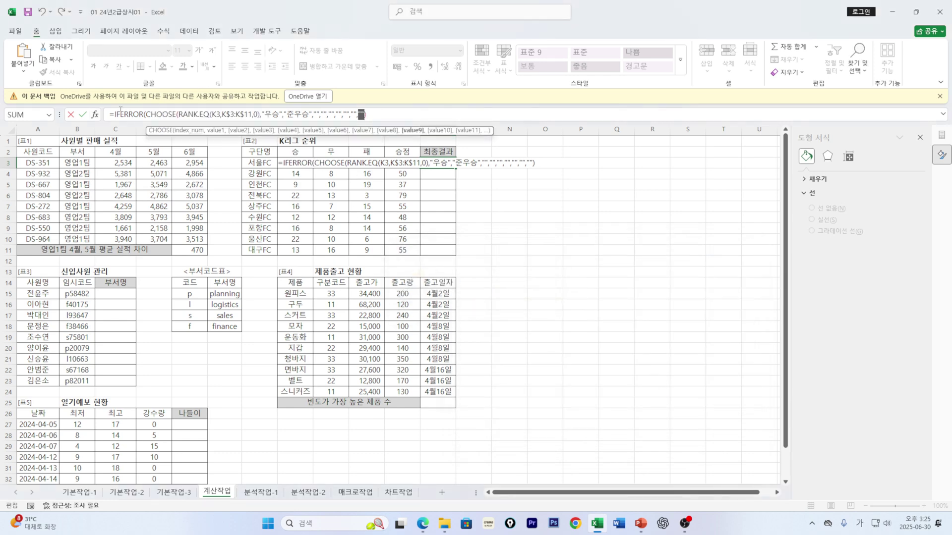
Step: Remove the IFERROR wrapper from the L3 formula, enter it, and fill the CHOOSE formula down to L11
{"action": "left_click_drag", "start_coordinate": [146, 114], "coordinate": [113, 114]}
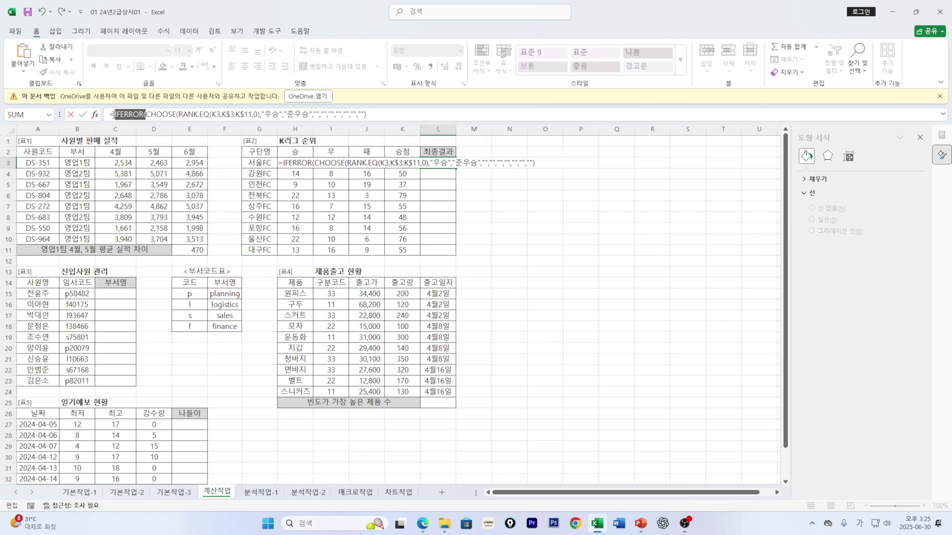
{"action": "key", "text": "Delete"}
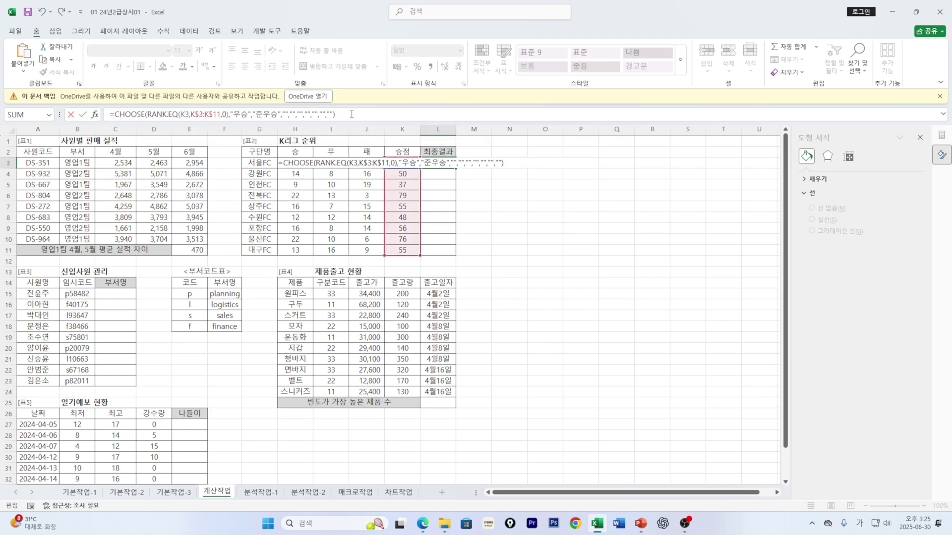
{"action": "key", "text": "Return"}
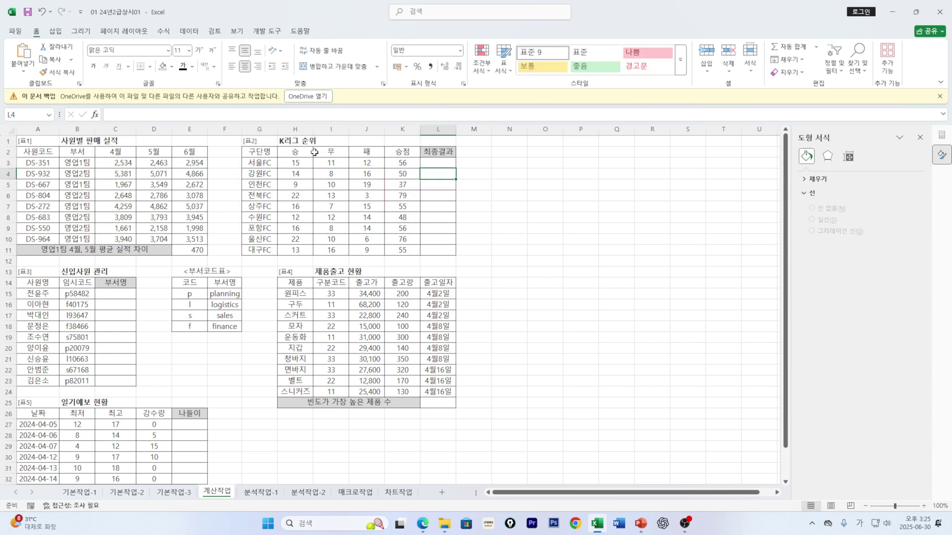
{"action": "left_click", "coordinate": [443, 162]}
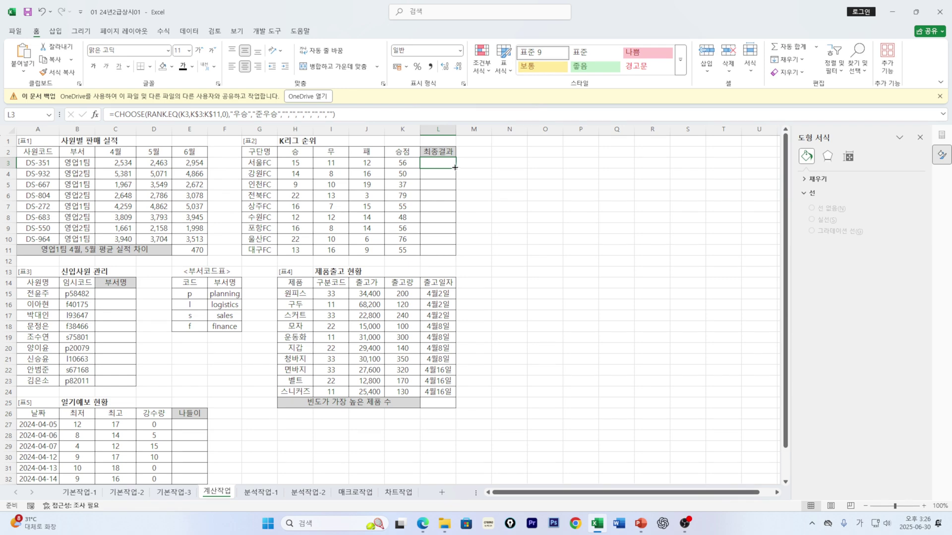
{"action": "double_click", "coordinate": [457, 169]}
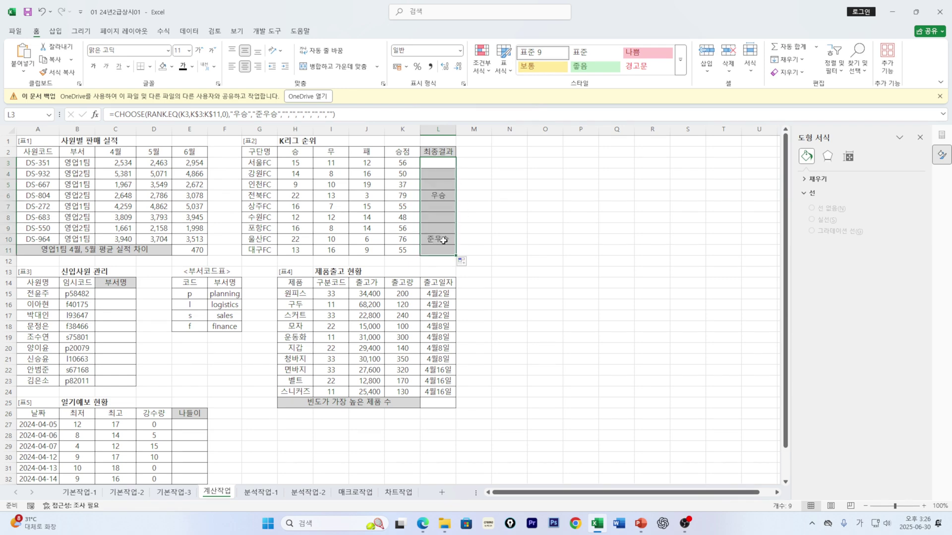
Step: Close CHOOSE in L3 right after "준우승" and delete the surplus empty-string values, leaving only one "" after it
{"action": "left_click", "coordinate": [432, 163]}
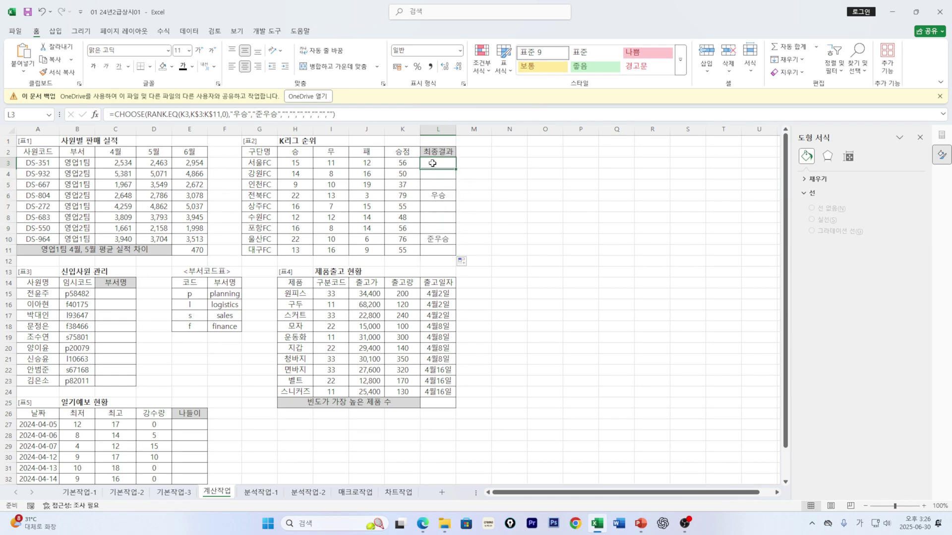
{"action": "left_click", "coordinate": [114, 116]}
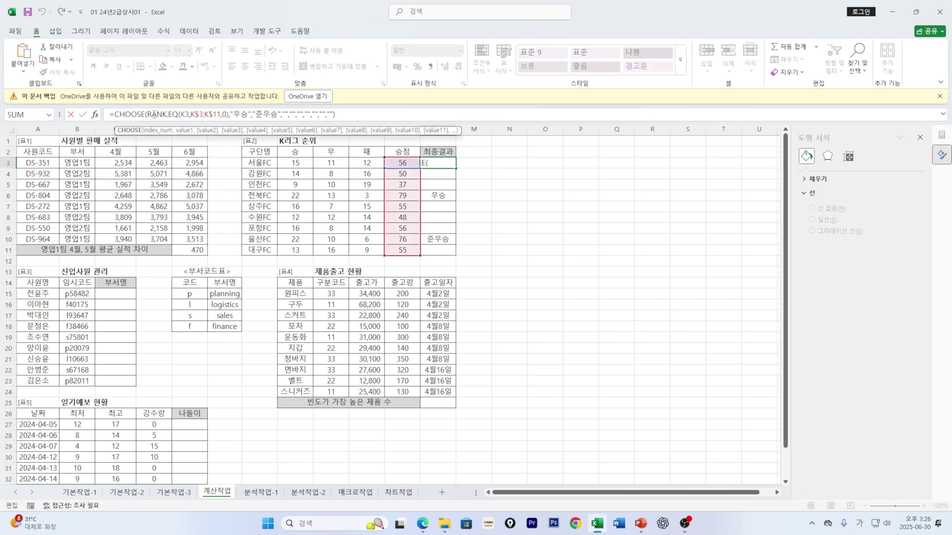
{"action": "left_click_drag", "start_coordinate": [154, 115], "coordinate": [192, 114]}
{"action": "left_click", "coordinate": [131, 112]}
{"action": "left_click_drag", "start_coordinate": [284, 114], "coordinate": [332, 114]}
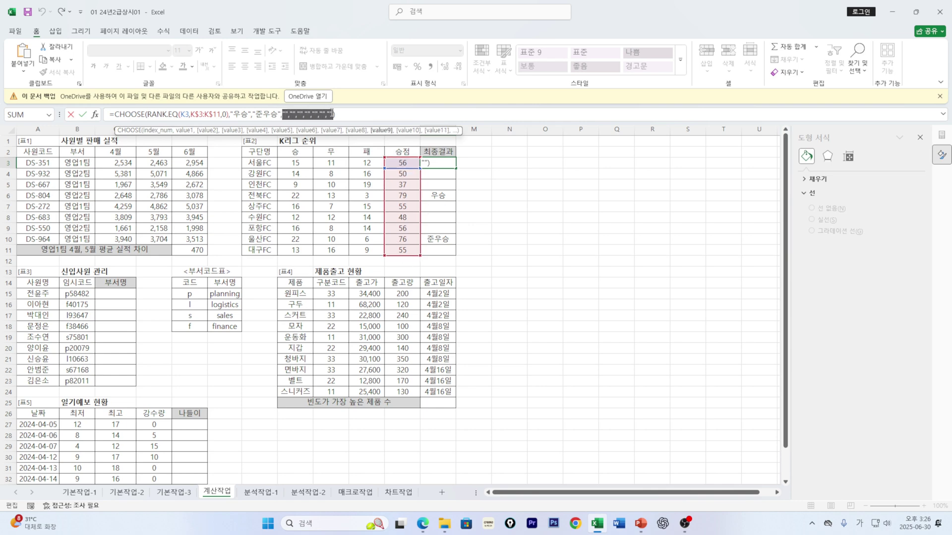
{"action": "left_click", "coordinate": [342, 114]}
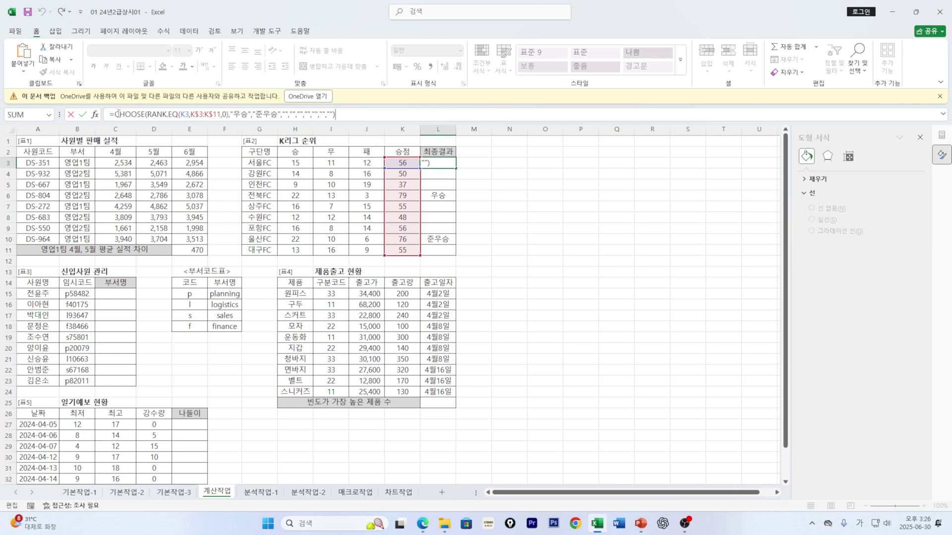
{"action": "left_click", "coordinate": [281, 114]}
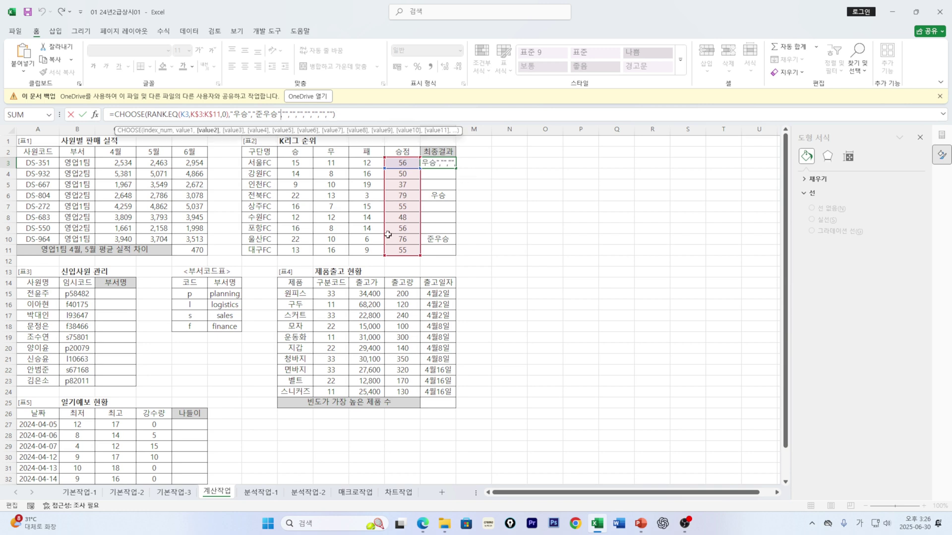
{"action": "type", "text": ")"}
{"action": "key", "text": "Delete"}
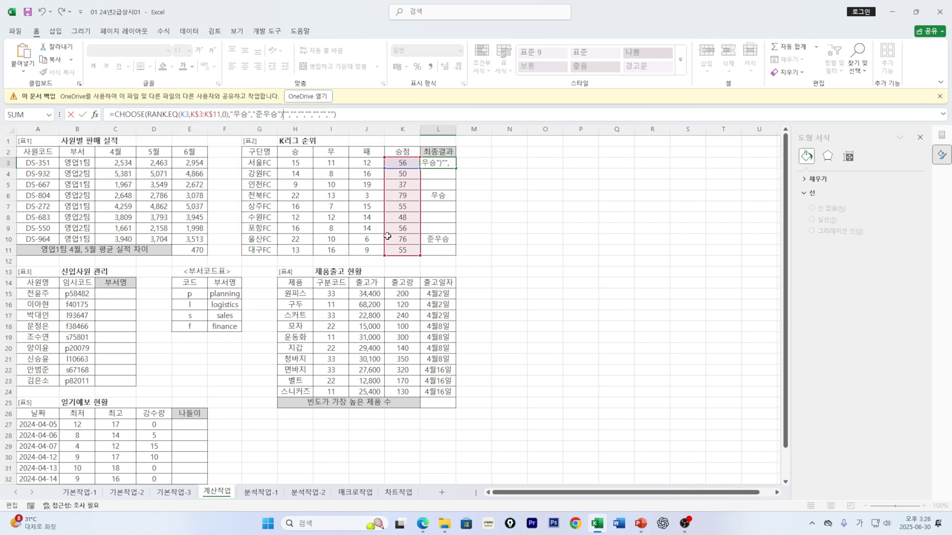
{"action": "key", "text": "Delete"}
{"action": "key", "text": "Delete"}
{"action": "key", "text": "Delete"}
{"action": "key", "text": "Delete"}
{"action": "key", "text": "Delete"}
{"action": "key", "text": "Delete"}
{"action": "key", "text": "Delete"}
{"action": "key", "text": "Delete"}
{"action": "key", "text": "Delete"}
{"action": "key", "text": "Delete"}
{"action": "key", "text": "Delete"}
{"action": "key", "text": "Delete"}
Step: Wrap the CHOOSE formula in L3 in IFERROR with "" as the error value, enter it, and fill it down to L11
{"action": "left_click", "coordinate": [115, 114]}
{"action": "type", "text": "if"}
{"action": "key", "text": "Down"}
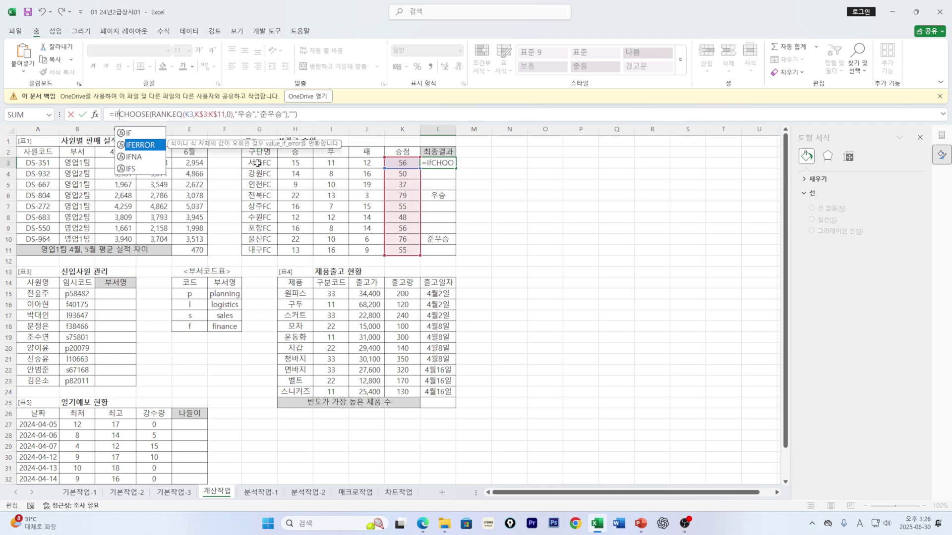
{"action": "key", "text": "Tab"}
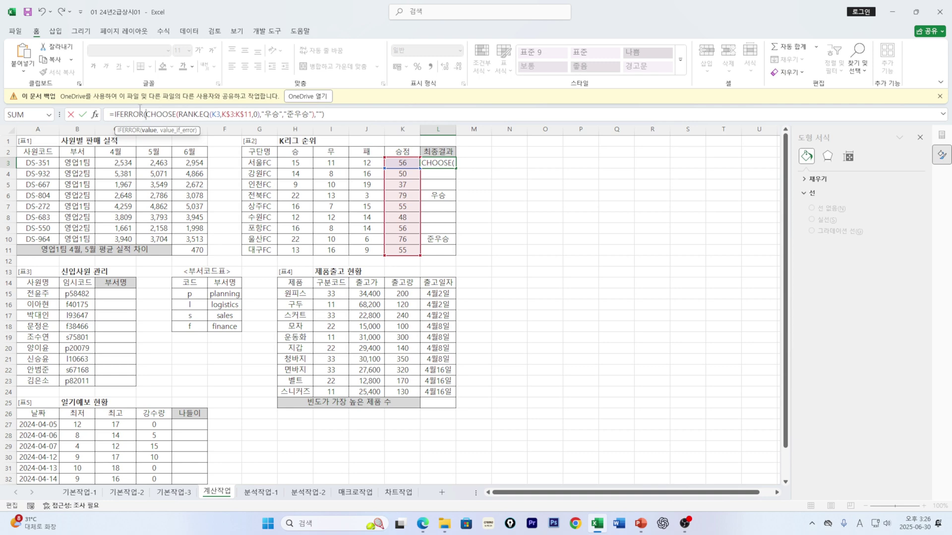
{"action": "double_click", "coordinate": [321, 115]}
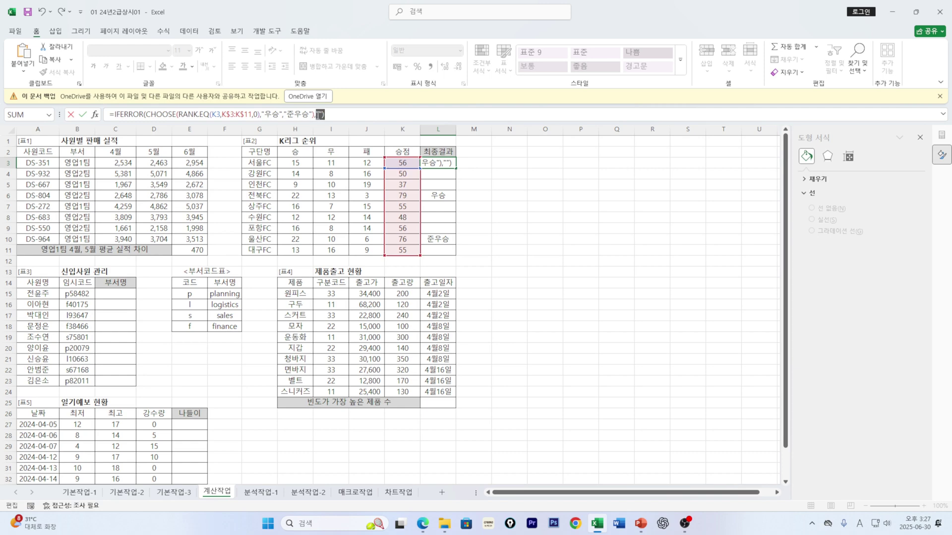
{"action": "left_click", "coordinate": [325, 114]}
{"action": "key", "text": "Return"}
{"action": "left_click", "coordinate": [445, 165]}
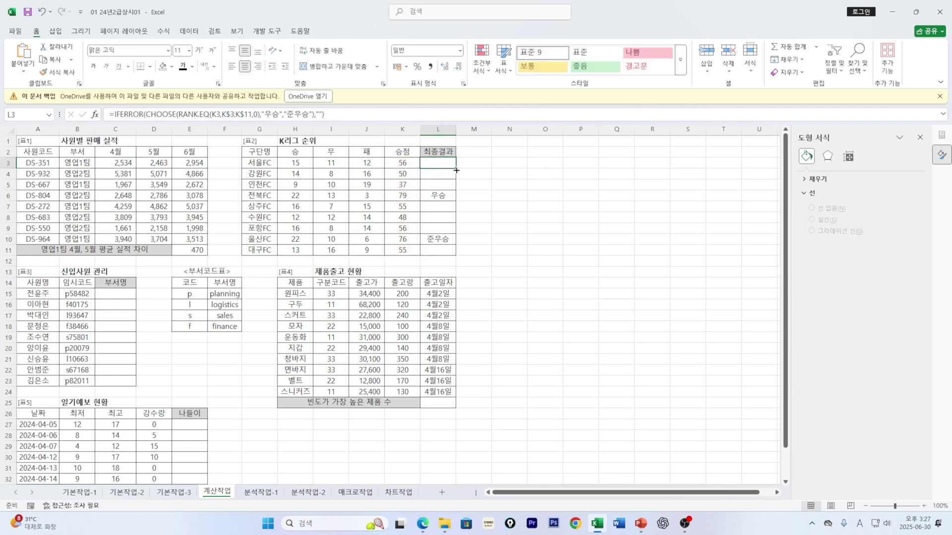
{"action": "double_click", "coordinate": [456, 169]}
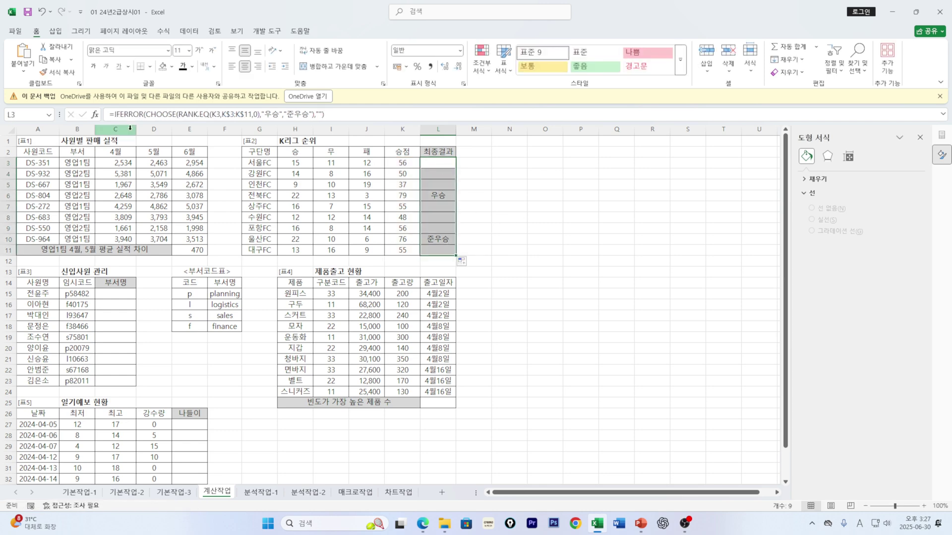
Step: Review the L3 formula, checking its "" error value and closing parenthesis, and re-enter it as it is
{"action": "left_click", "coordinate": [434, 163]}
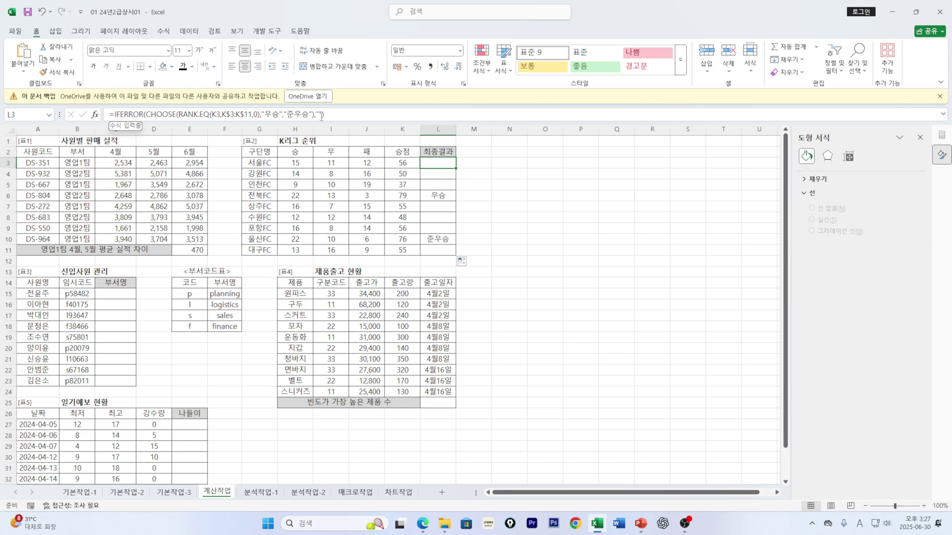
{"action": "double_click", "coordinate": [317, 114]}
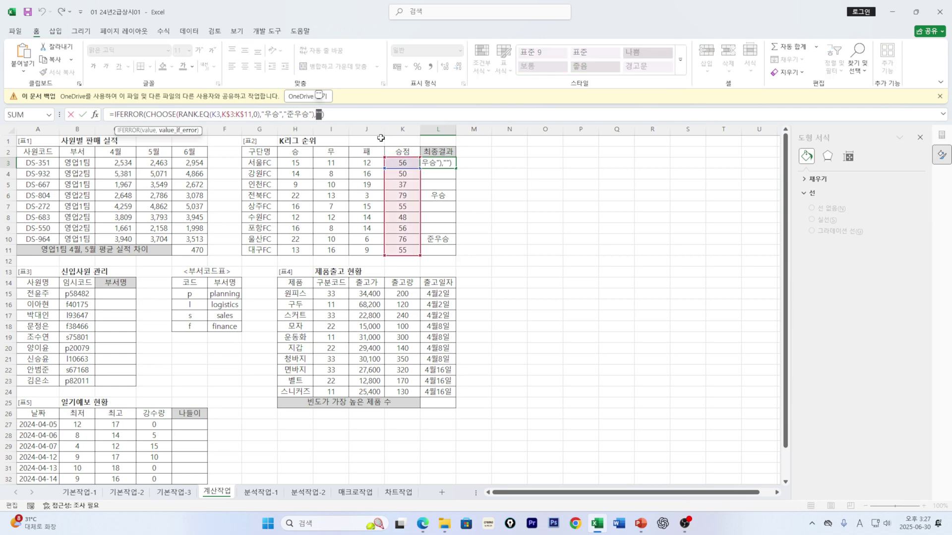
{"action": "left_click", "coordinate": [342, 114]}
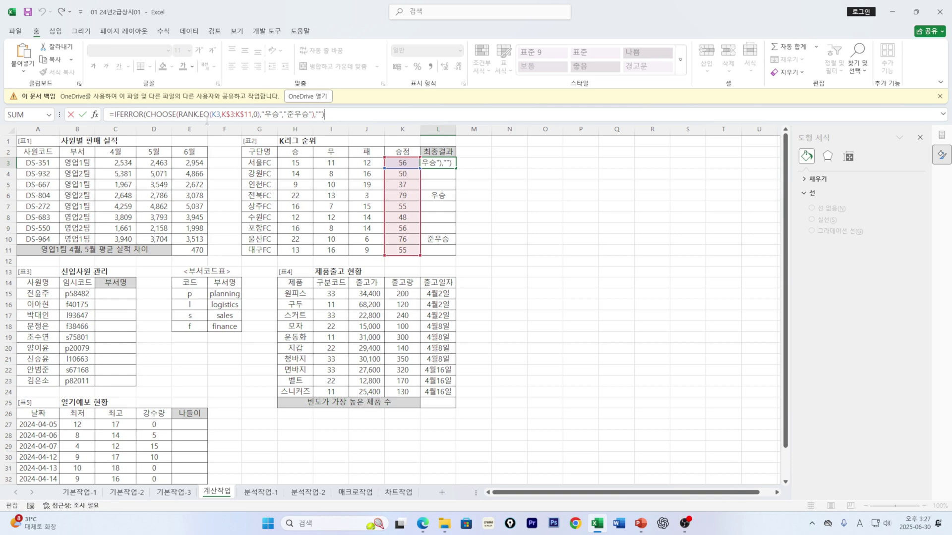
{"action": "left_click", "coordinate": [322, 114]}
{"action": "left_click", "coordinate": [334, 113]}
{"action": "key", "text": "ctrl+Return"}
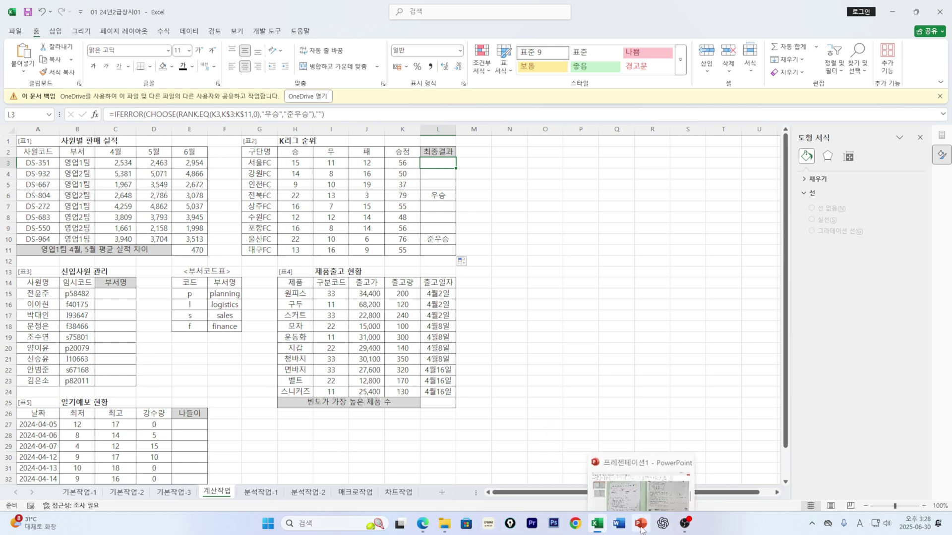
Step: Switch to PowerPoint and show slide 2 to read the instructions for calculation task 3 with VLOOKUP, LEFT and UPPER
{"action": "left_click", "coordinate": [600, 470]}
{"action": "left_click", "coordinate": [84, 218]}
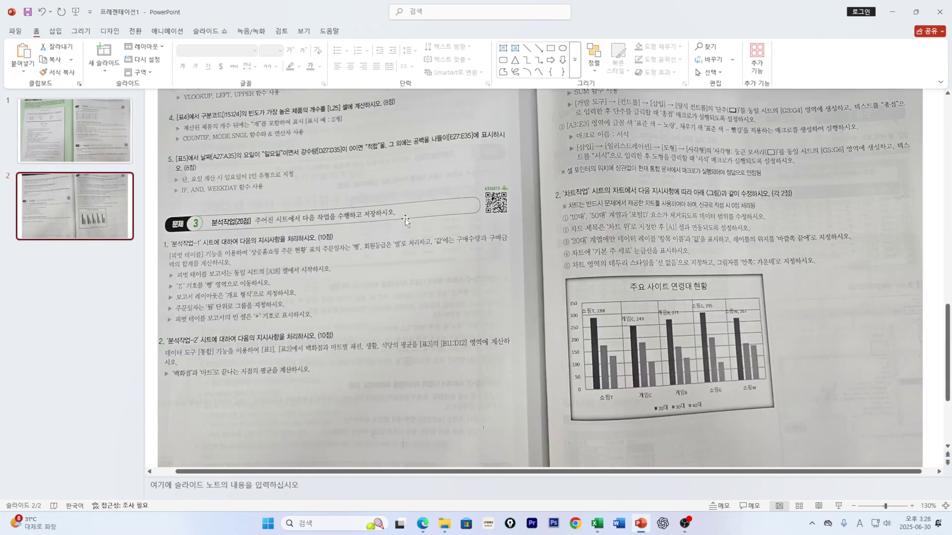
{"action": "scroll", "coordinate": [220, 112], "scroll_direction": "up", "scroll_amount": 2}
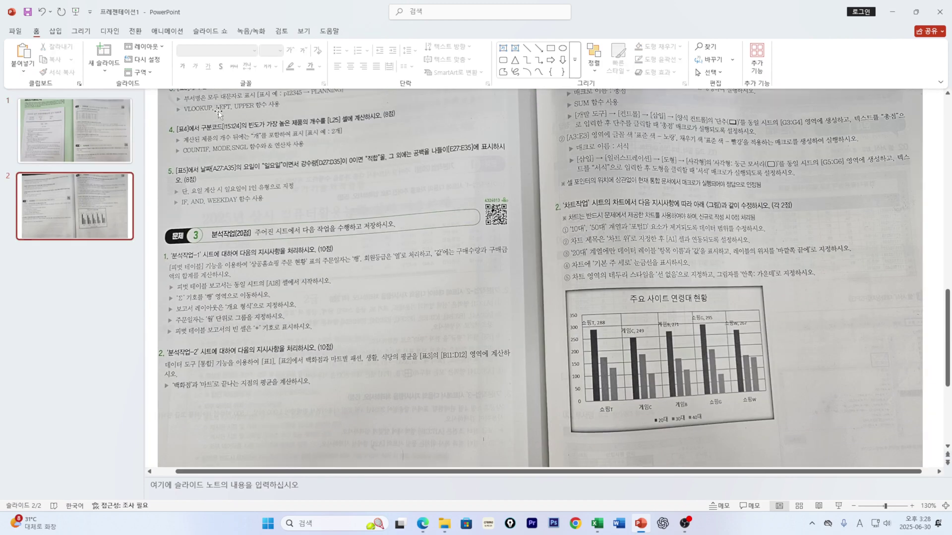
Step: Switch back to the Excel workbook and examine 표3's 임시코드 column and the code table in E14:F18
{"action": "left_click", "coordinate": [319, 133]}
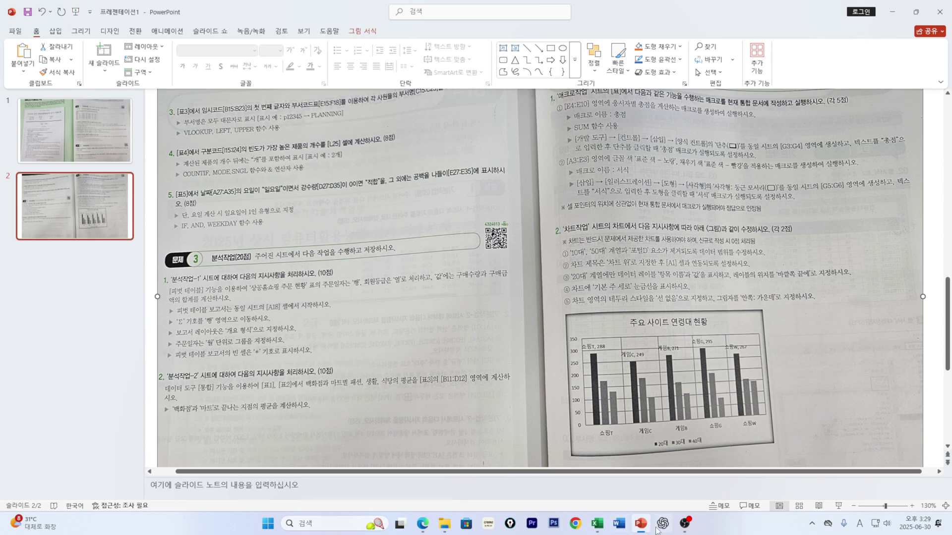
{"action": "left_click", "coordinate": [598, 527]}
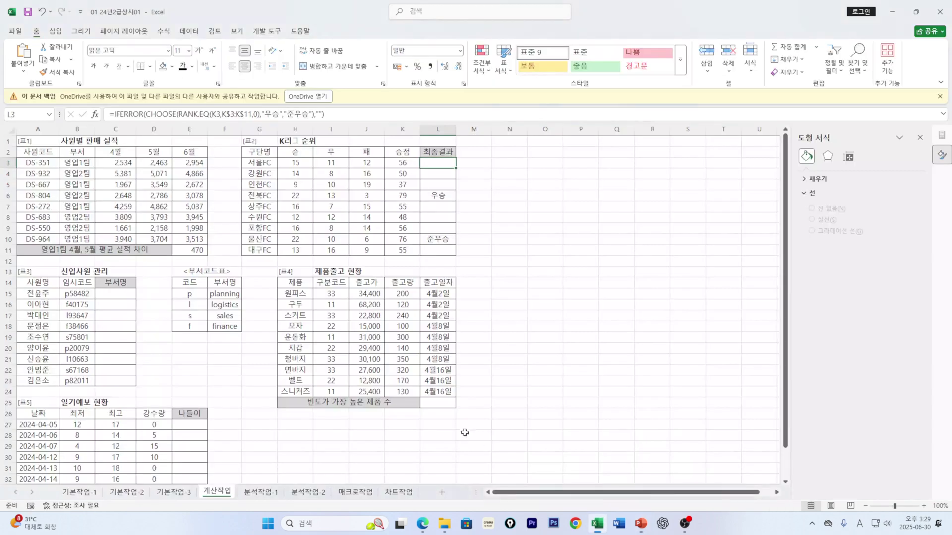
{"action": "left_click", "coordinate": [79, 326]}
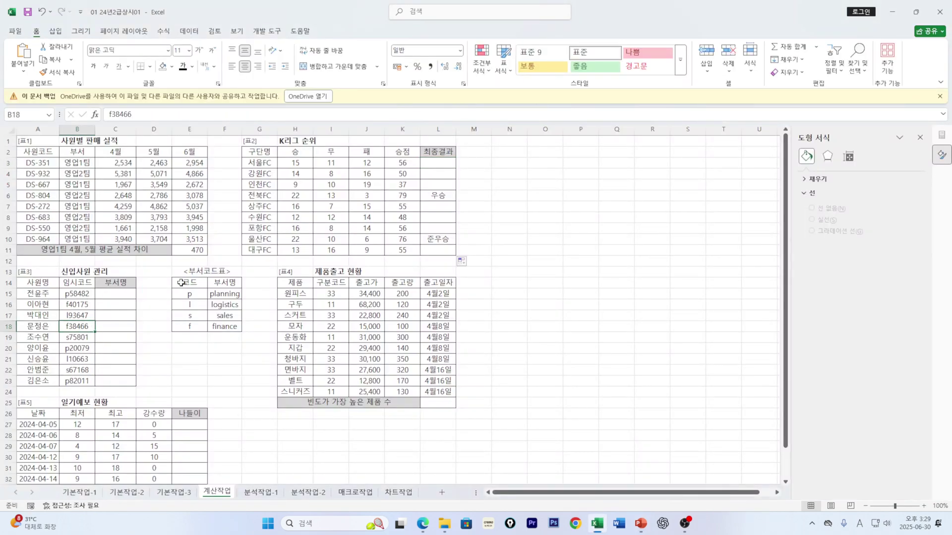
{"action": "left_click_drag", "start_coordinate": [182, 283], "coordinate": [225, 324]}
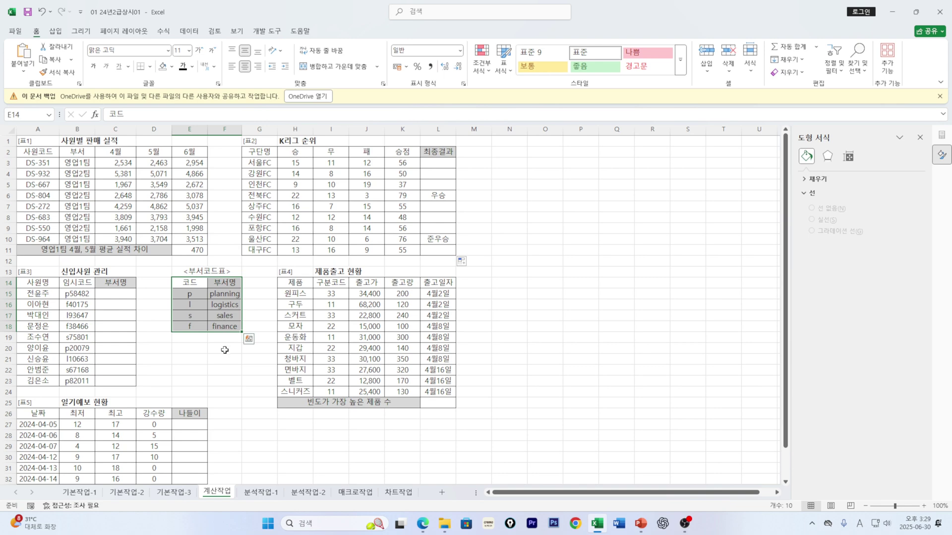
{"action": "left_click", "coordinate": [224, 348]}
{"action": "left_click_drag", "start_coordinate": [190, 283], "coordinate": [190, 342]}
{"action": "left_click", "coordinate": [193, 294]}
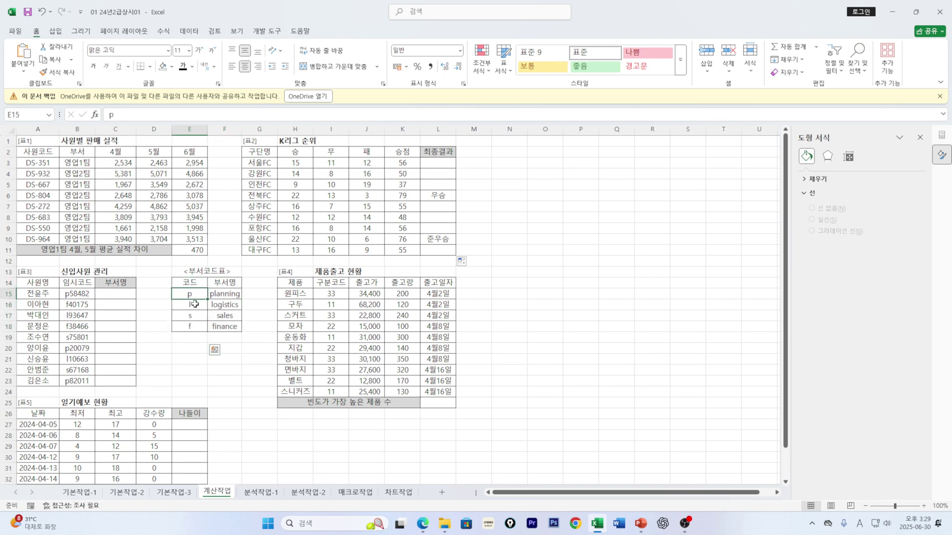
{"action": "key", "text": "Down"}
{"action": "key", "text": "Down"}
{"action": "key", "text": "Down"}
{"action": "left_click_drag", "start_coordinate": [191, 293], "coordinate": [190, 348]}
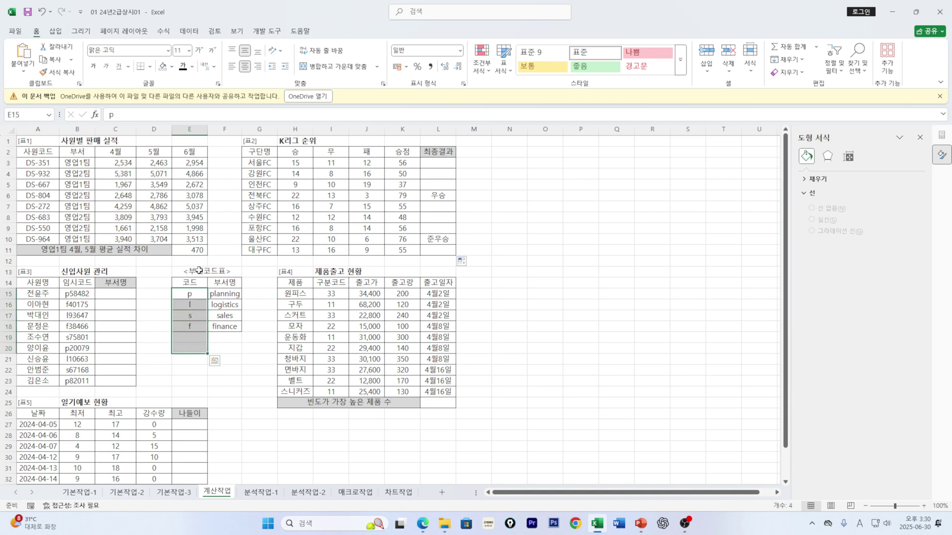
{"action": "left_click", "coordinate": [203, 320]}
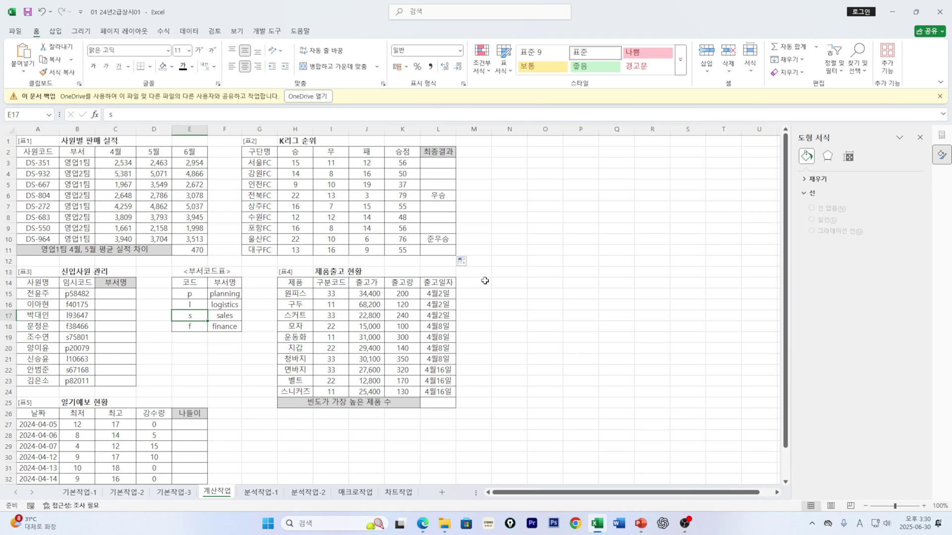
Step: Examine how the codes and department names in E15:F18 relate to the 임시코드 in B15
{"action": "left_click", "coordinate": [192, 296]}
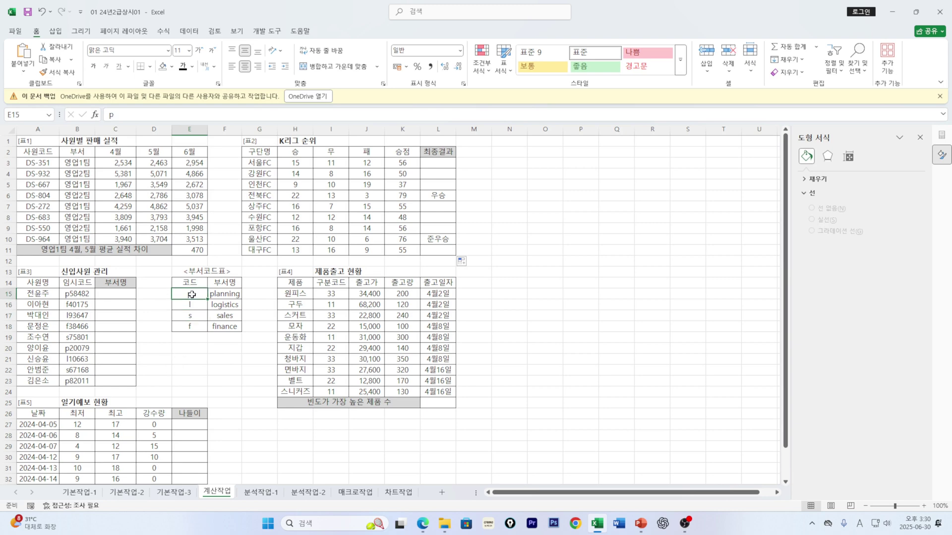
{"action": "left_click", "coordinate": [218, 297]}
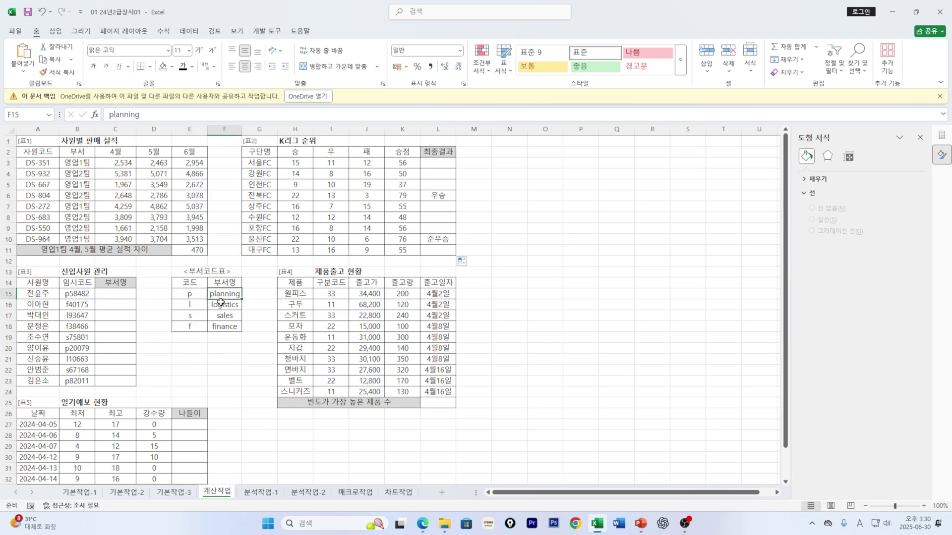
{"action": "left_click", "coordinate": [221, 304]}
{"action": "left_click", "coordinate": [223, 317]}
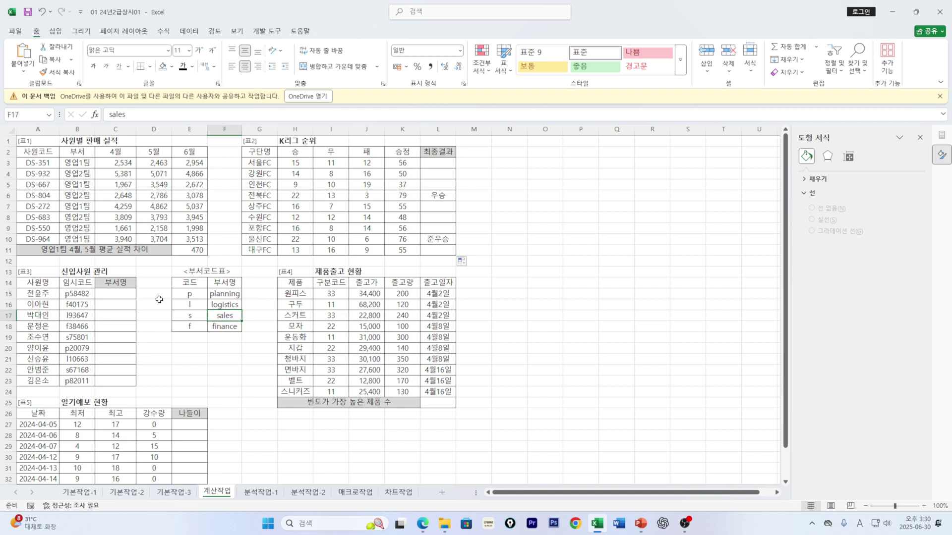
{"action": "left_click_drag", "start_coordinate": [189, 294], "coordinate": [224, 322]}
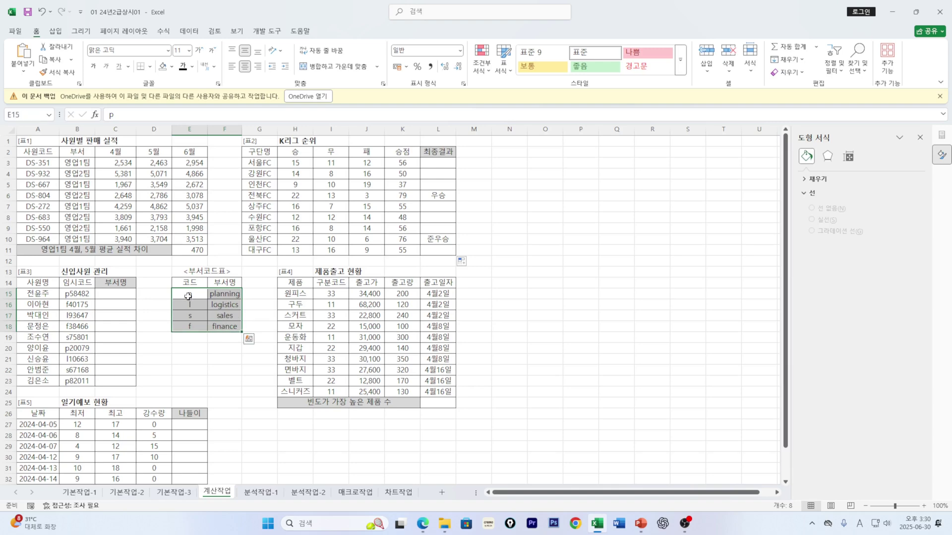
{"action": "left_click", "coordinate": [70, 297]}
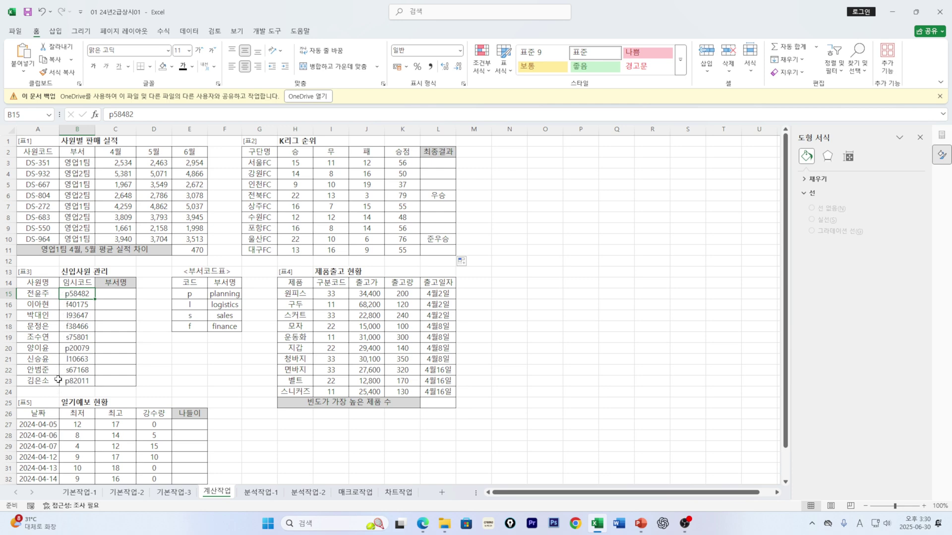
Step: Begin a formula in C15, the first 부서명 cell of 표3, with the UPPER function
{"action": "left_click", "coordinate": [117, 293]}
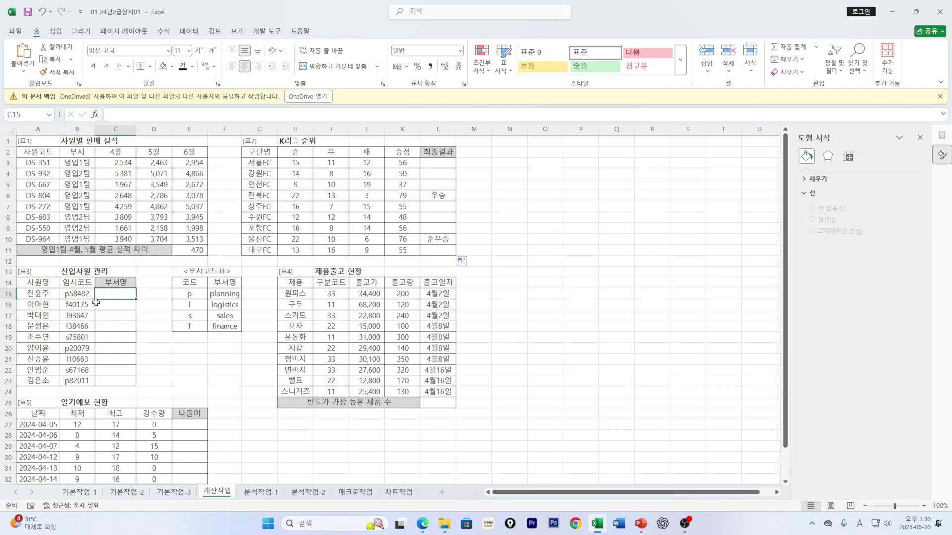
{"action": "type", "text": "="}
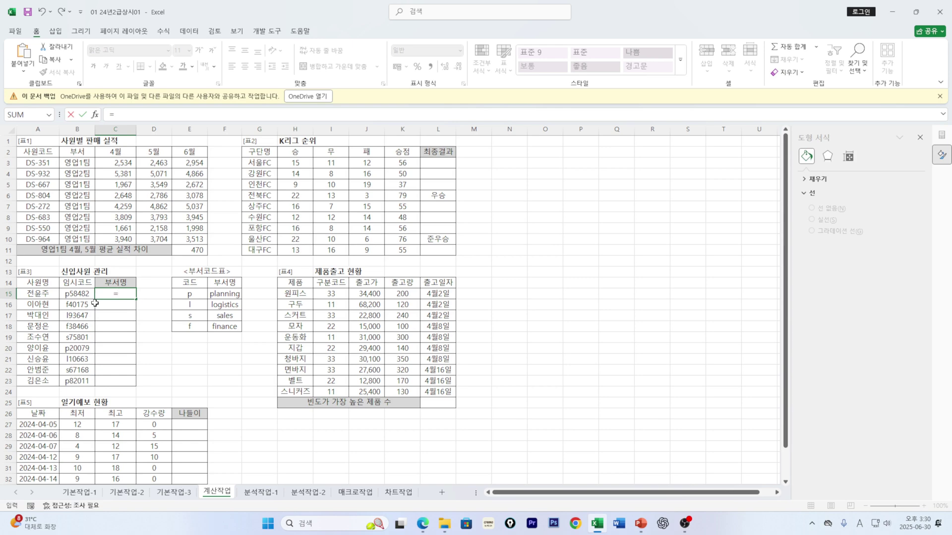
{"action": "type", "text": "u"}
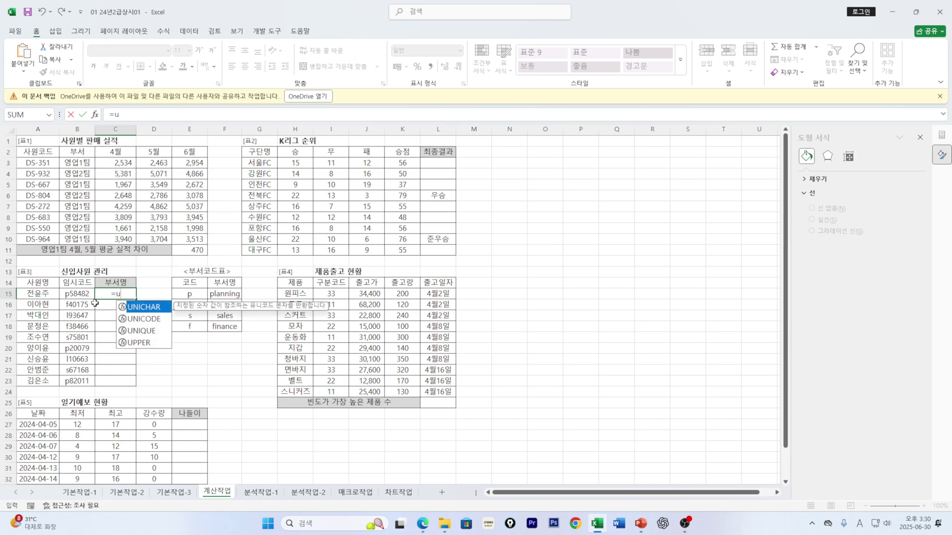
{"action": "key", "text": "Down"}
{"action": "key", "text": "Down"}
{"action": "key", "text": "Down"}
{"action": "key", "text": "Tab"}
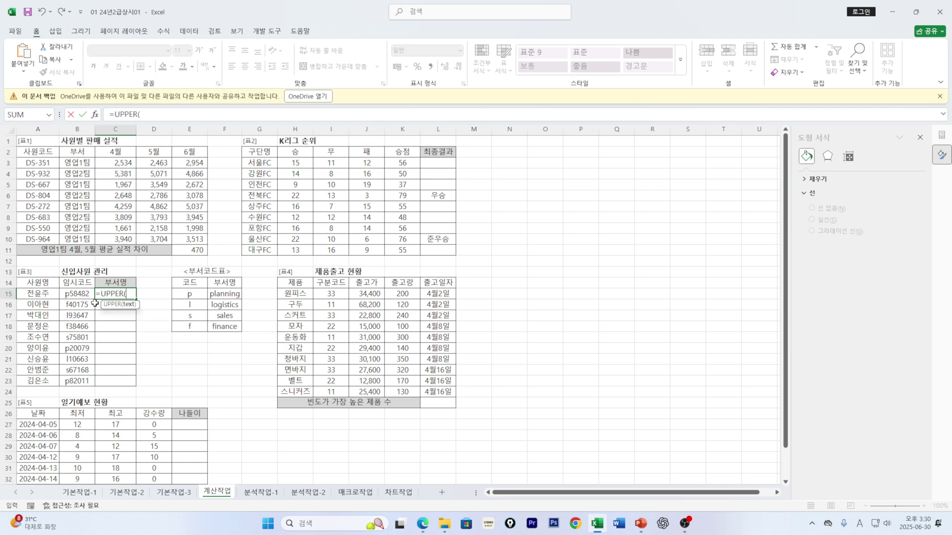
Step: Nest the VLOOKUP function inside UPPER in the C15 formula
{"action": "type", "text": "v"}
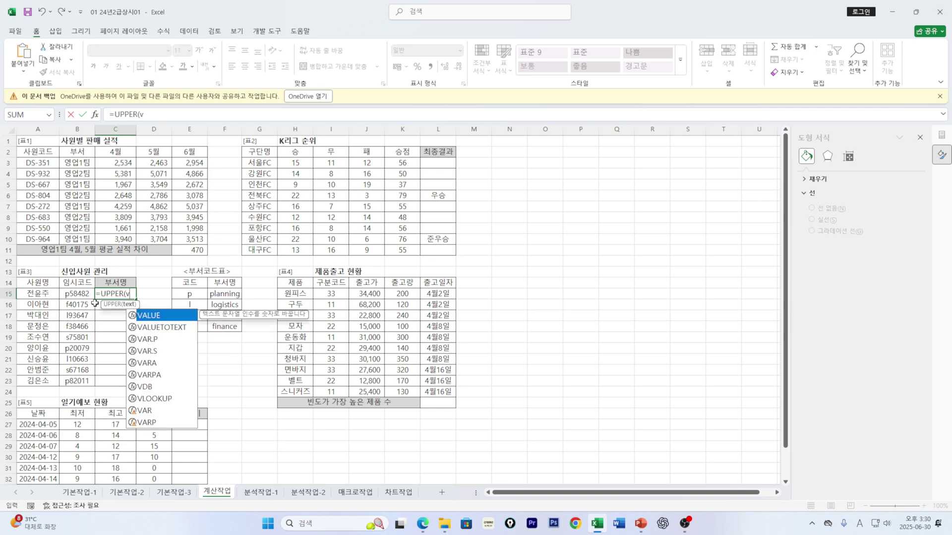
{"action": "key", "text": "Down"}
{"action": "key", "text": "Down"}
{"action": "key", "text": "Down"}
{"action": "key", "text": "Down"}
{"action": "key", "text": "Down"}
{"action": "key", "text": "Down"}
{"action": "key", "text": "Down"}
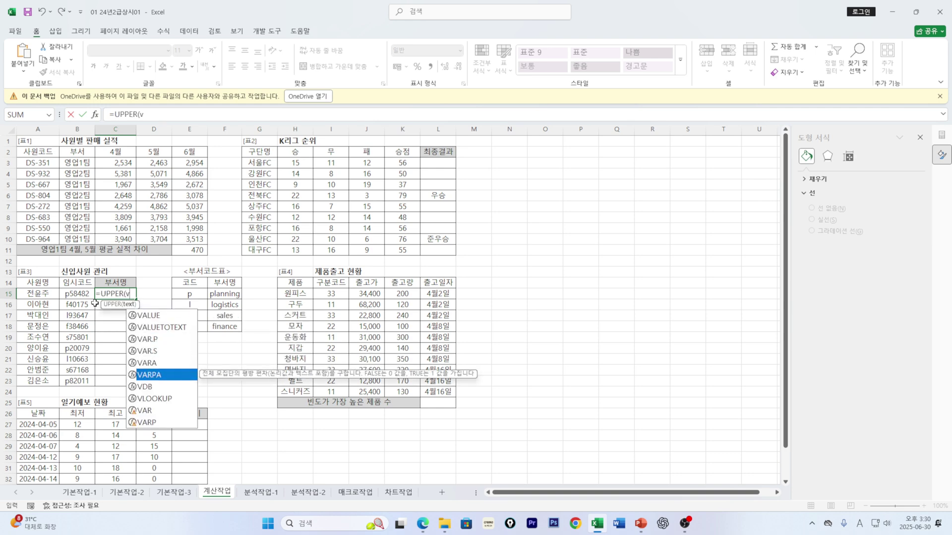
{"action": "key", "text": "Tab"}
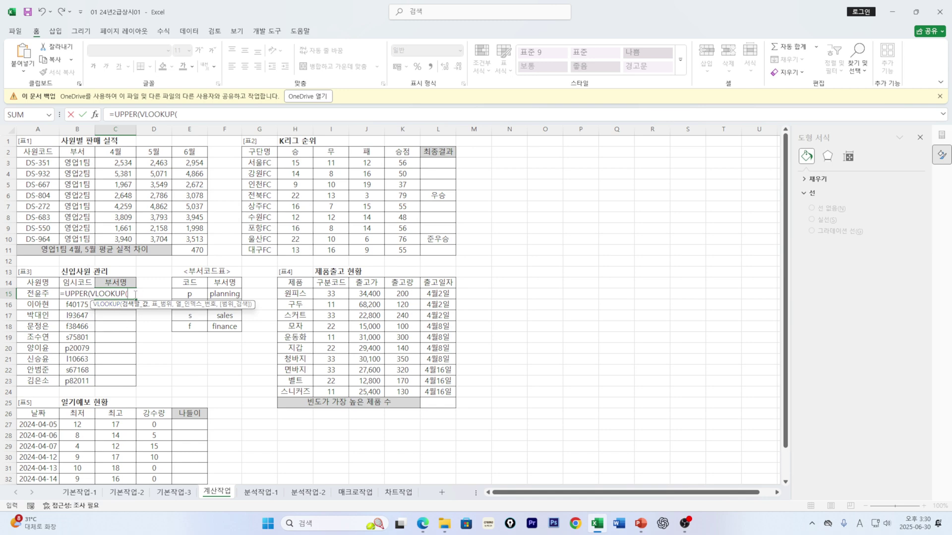
Step: Open VLOOKUP's function arguments clear of the code table and set the lookup value to LEFT(B15,1)
{"action": "left_click", "coordinate": [94, 114]}
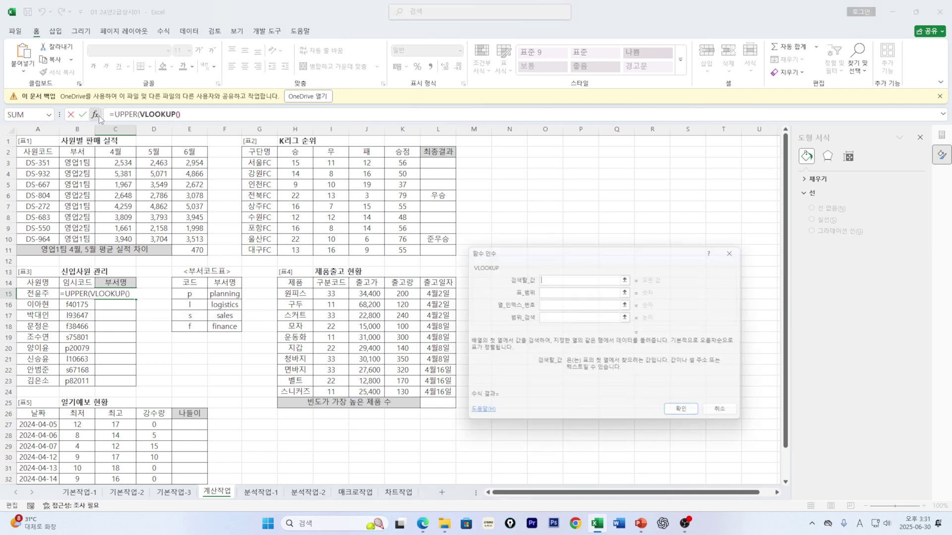
{"action": "left_click_drag", "start_coordinate": [495, 254], "coordinate": [323, 231]}
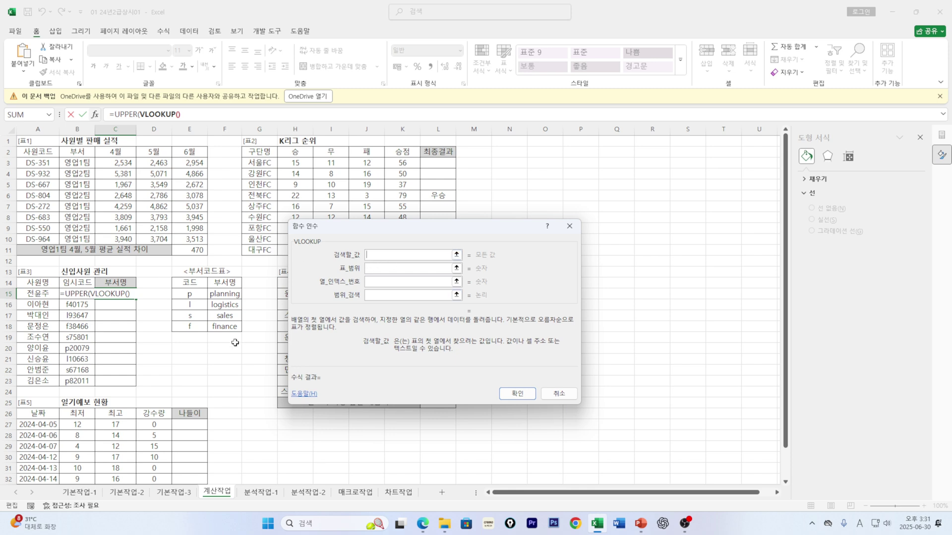
{"action": "type", "text": "left("}
{"action": "left_click", "coordinate": [73, 296]}
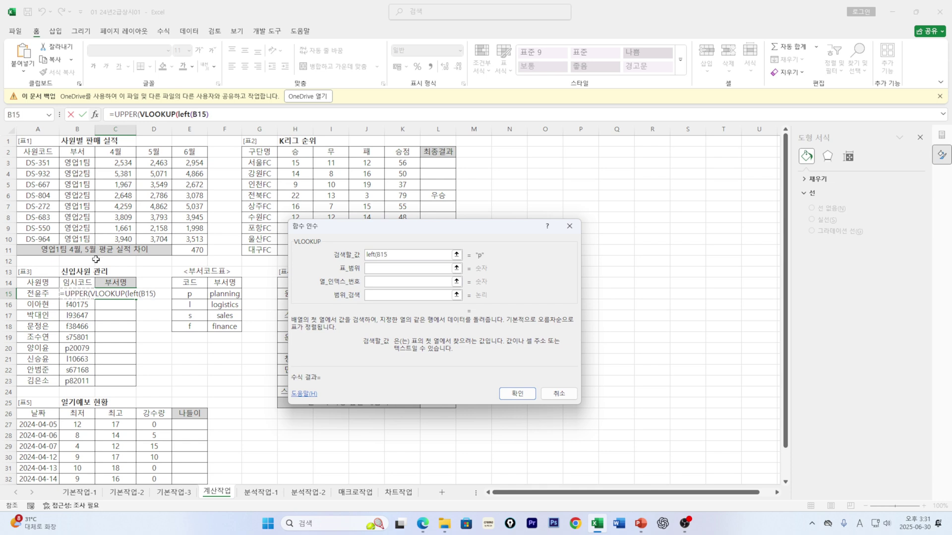
{"action": "type", "text": ",1"}
Step: Set VLOOKUP's table range to the department code table as the absolute reference $E$14:$F$18
{"action": "left_click", "coordinate": [375, 267]}
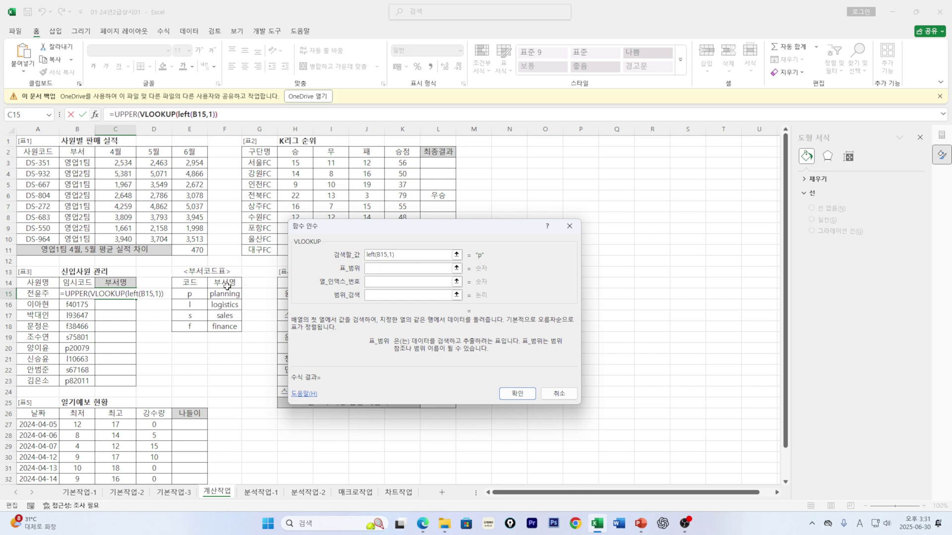
{"action": "left_click", "coordinate": [188, 283]}
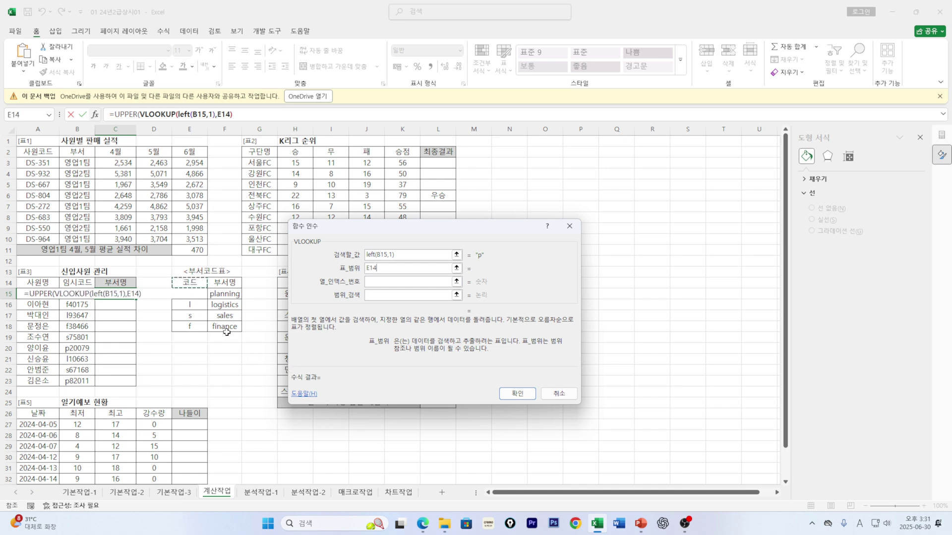
{"action": "left_click_drag", "start_coordinate": [226, 332], "coordinate": [234, 334]}
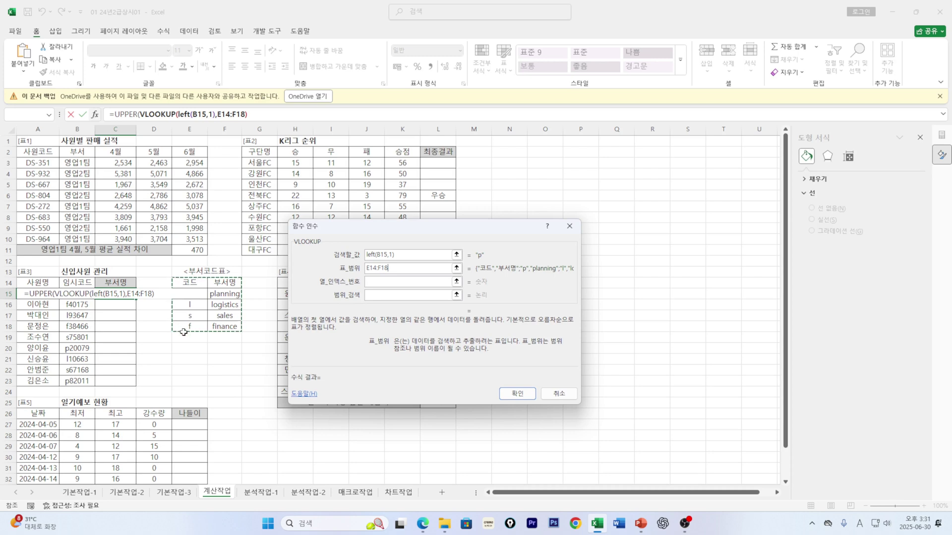
{"action": "key", "text": "F4"}
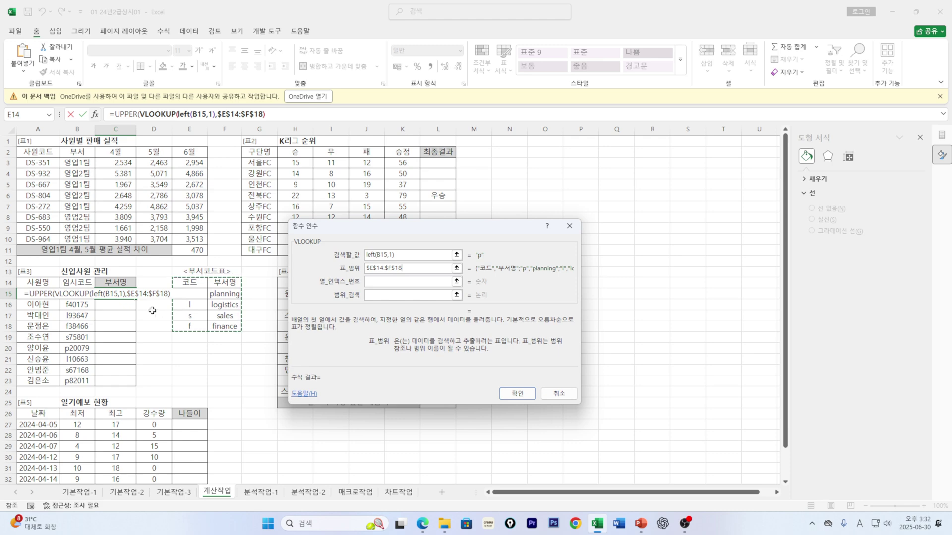
Step: Set VLOOKUP's column index to 2 and range lookup to 0, and enter the formula with the proposed closing parenthesis
{"action": "left_click", "coordinate": [372, 280]}
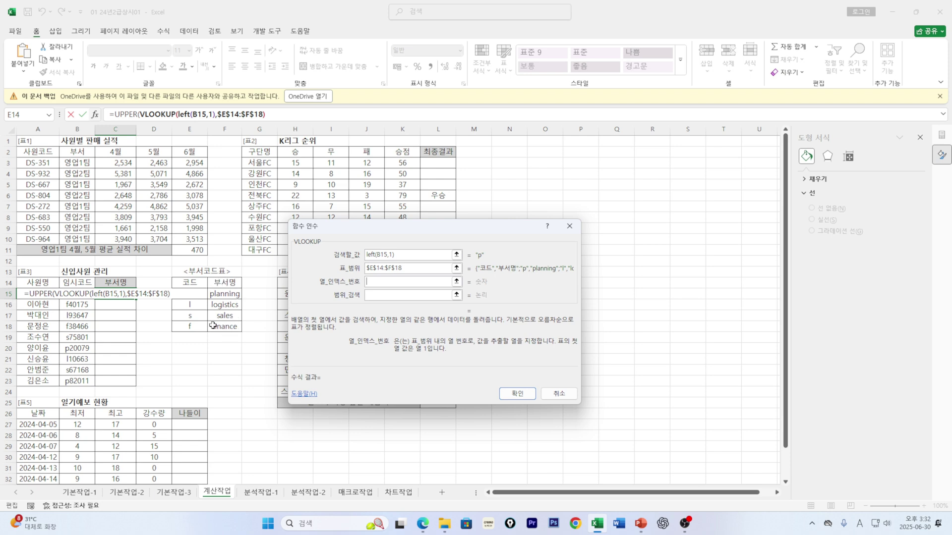
{"action": "type", "text": "2"}
{"action": "left_click", "coordinate": [449, 294]}
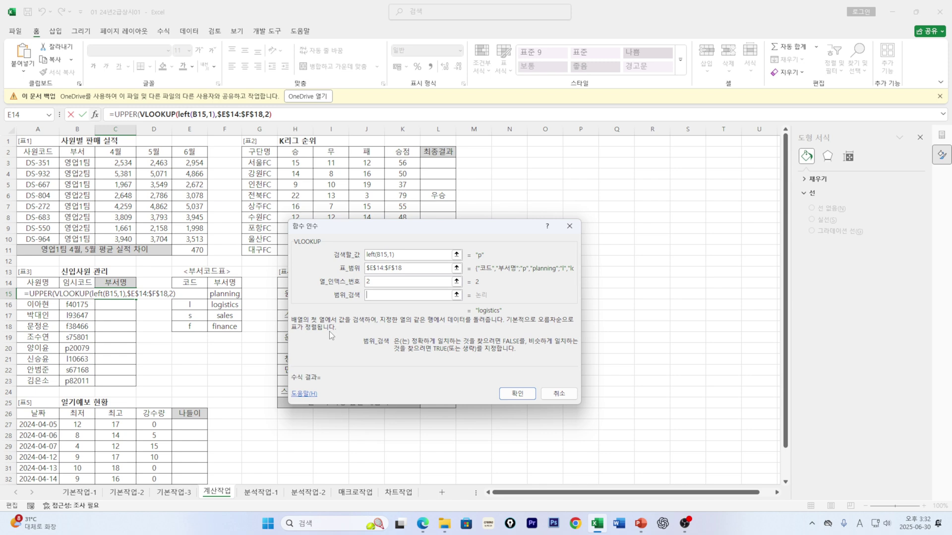
{"action": "type", "text": "0"}
{"action": "left_click", "coordinate": [524, 394]}
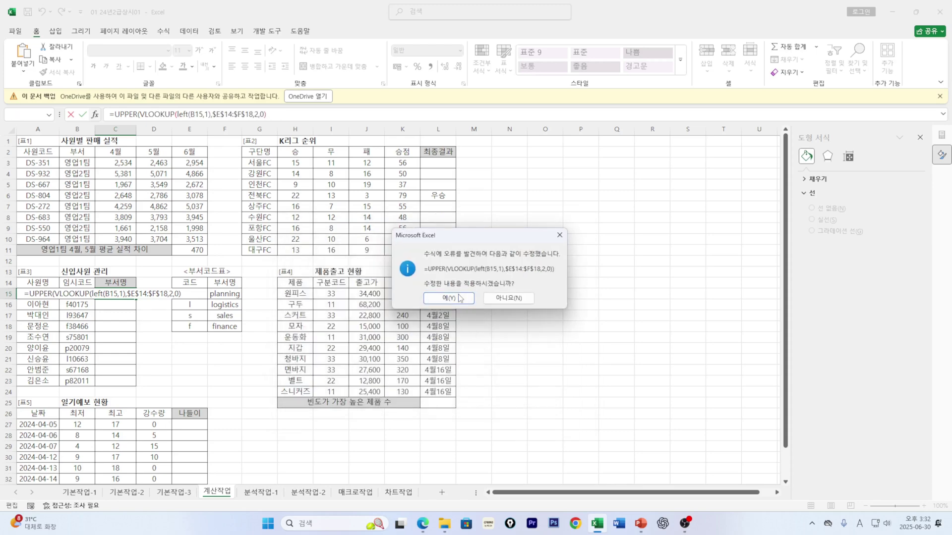
{"action": "left_click", "coordinate": [448, 297]}
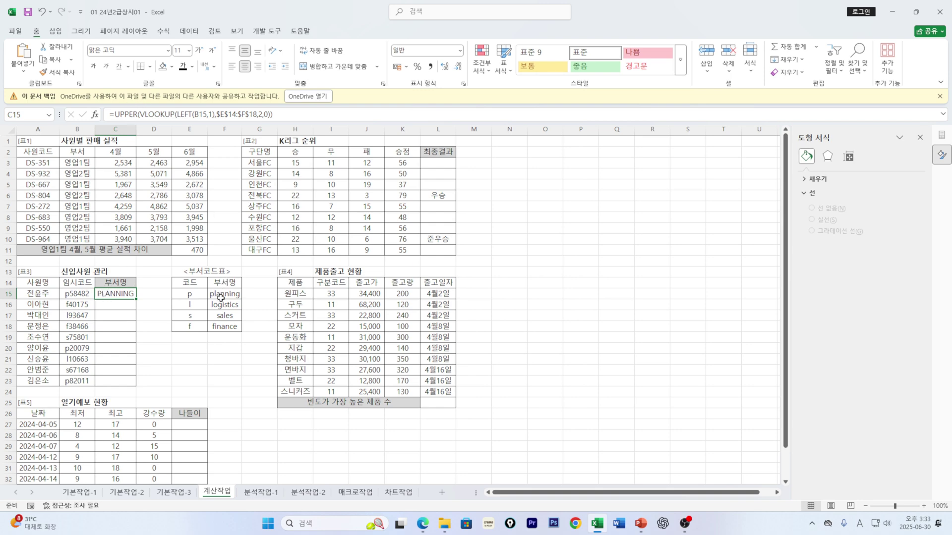
Step: Fill the C15 department name formula down to C23 and deselect the range
{"action": "double_click", "coordinate": [136, 299]}
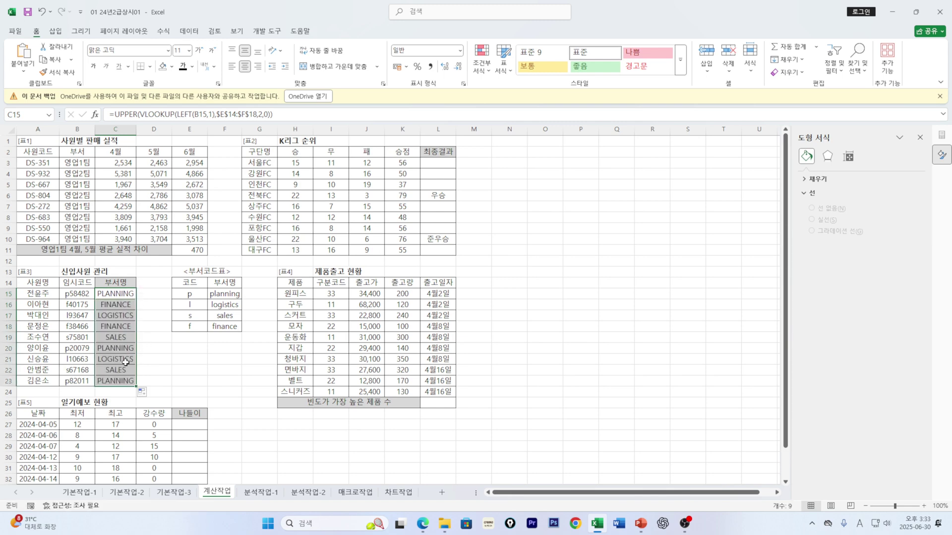
{"action": "left_click", "coordinate": [204, 349]}
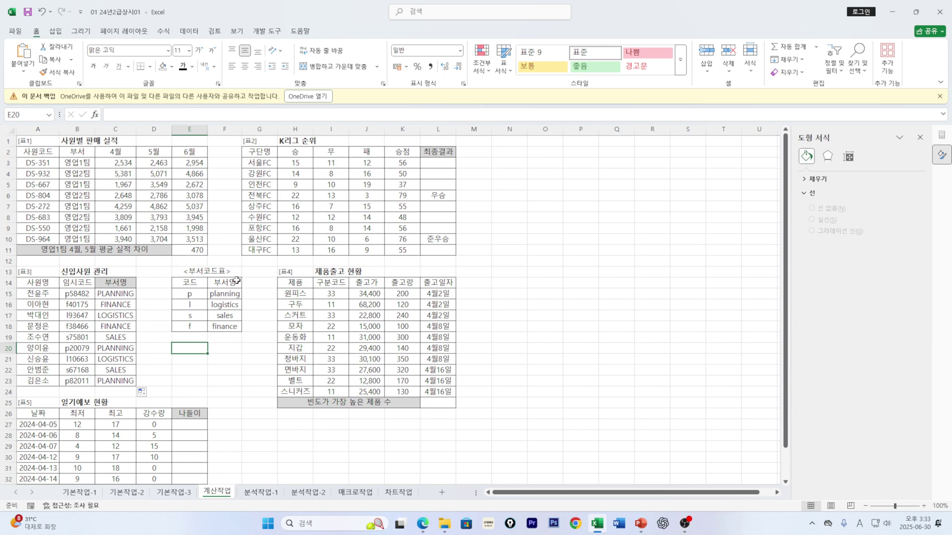
{"action": "left_click", "coordinate": [188, 371]}
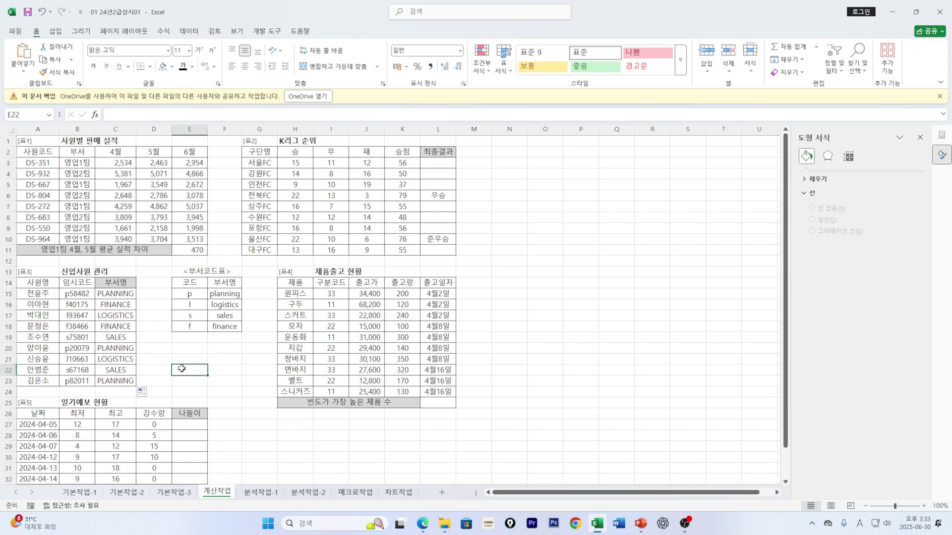
Step: Examine the 구분코드 values in I15:I24 of 표4 to find which code occurs most often
{"action": "scroll", "coordinate": [180, 369], "scroll_direction": "down", "scroll_amount": 3}
{"action": "left_click", "coordinate": [436, 307]}
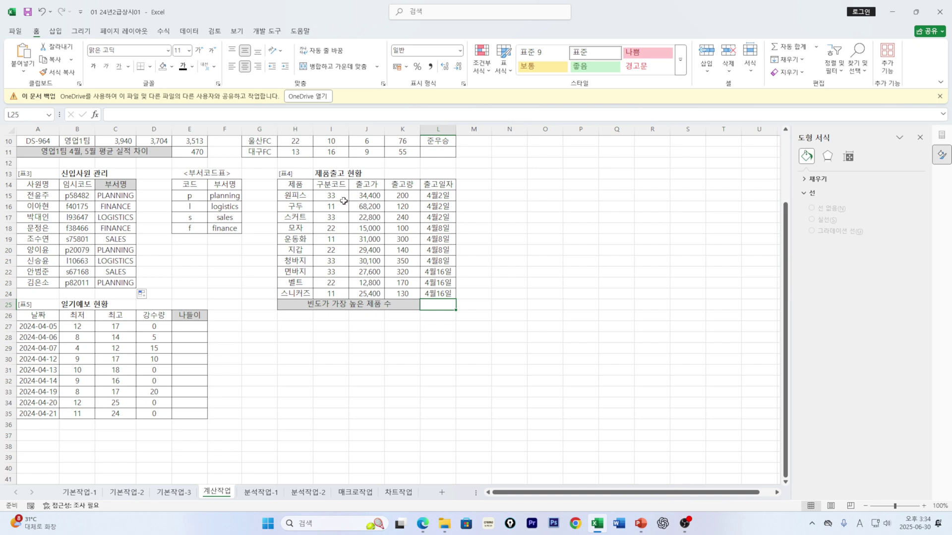
{"action": "left_click_drag", "start_coordinate": [333, 197], "coordinate": [332, 296]}
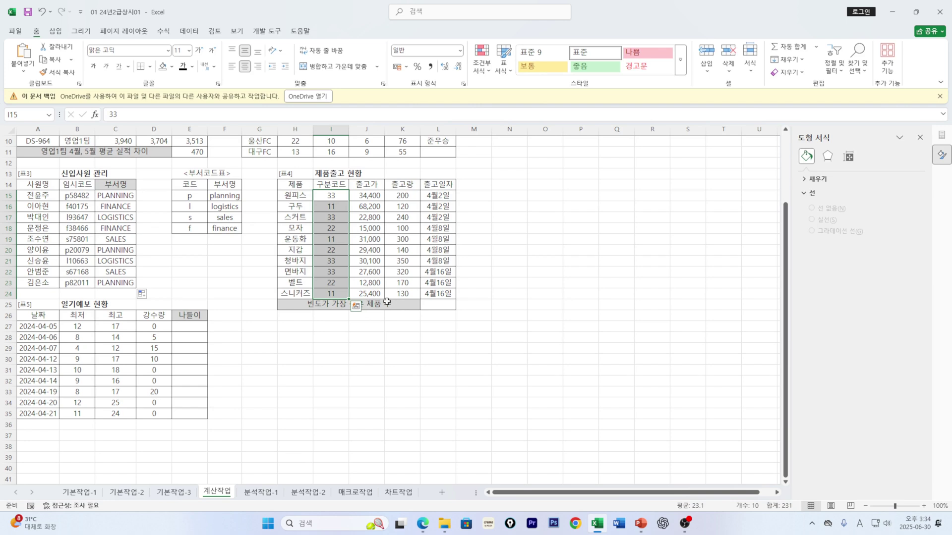
{"action": "left_click", "coordinate": [328, 195]}
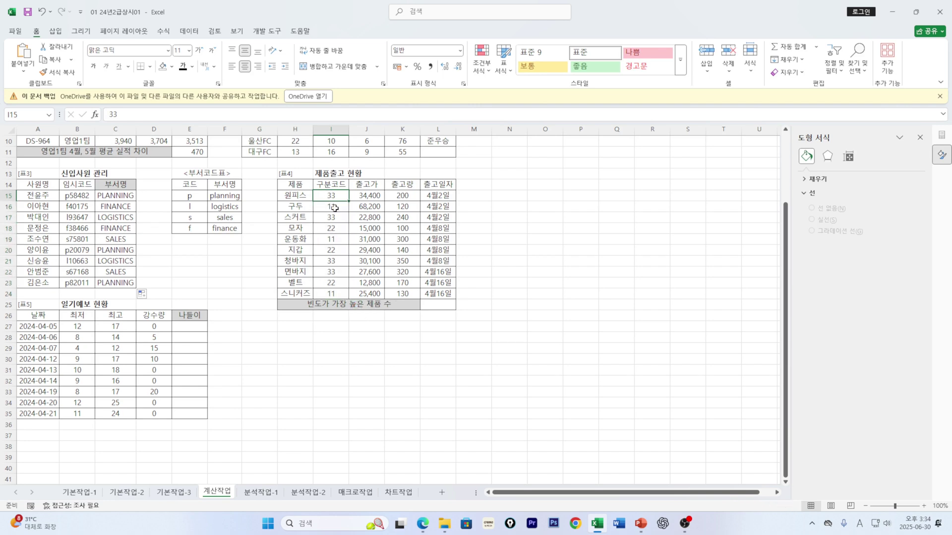
{"action": "left_click", "coordinate": [334, 216]}
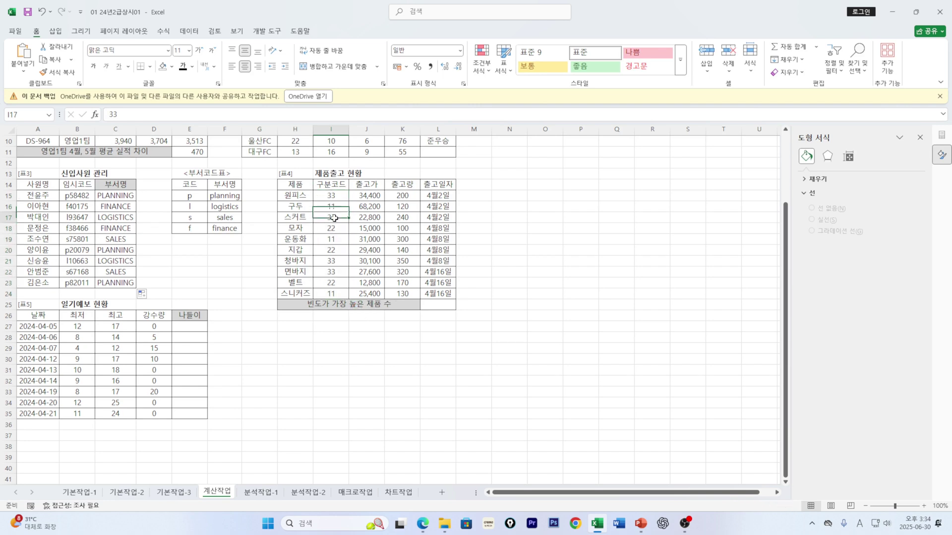
{"action": "left_click", "coordinate": [333, 261]}
{"action": "left_click", "coordinate": [331, 274]}
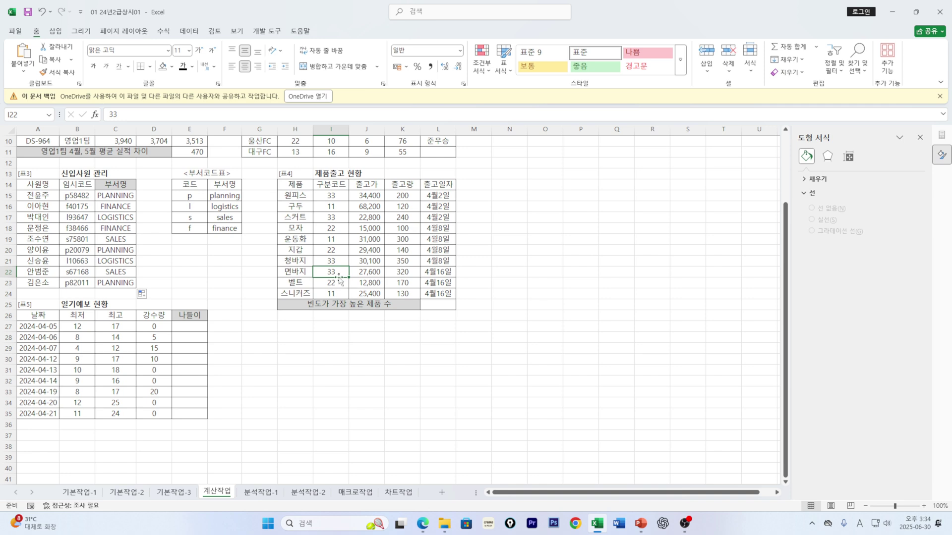
{"action": "left_click", "coordinate": [336, 217]}
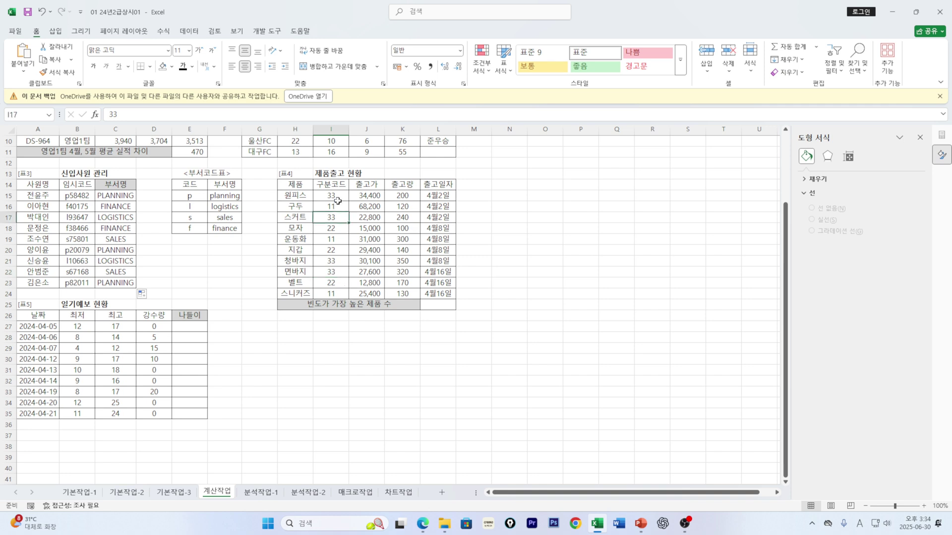
{"action": "left_click", "coordinate": [338, 197]}
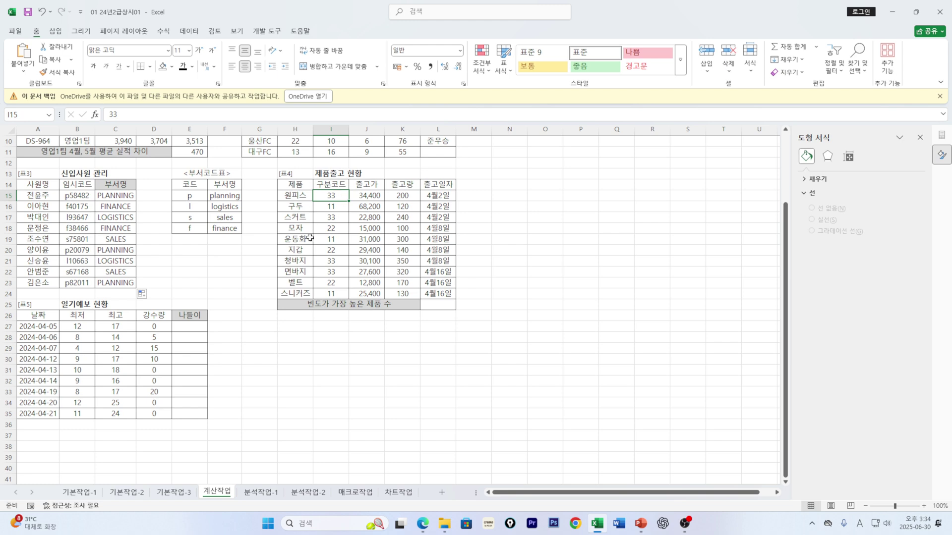
Step: Enter =MODE.SNGL(I15:I24) in the empty cell I27 to get the most frequent 구분코드
{"action": "left_click", "coordinate": [332, 329]}
{"action": "type", "text": "=m"}
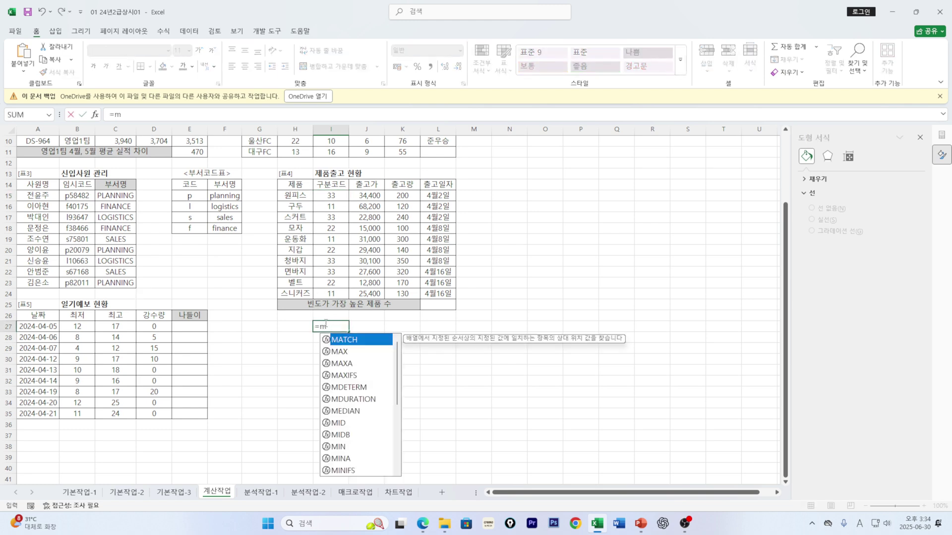
{"action": "type", "text": "od"}
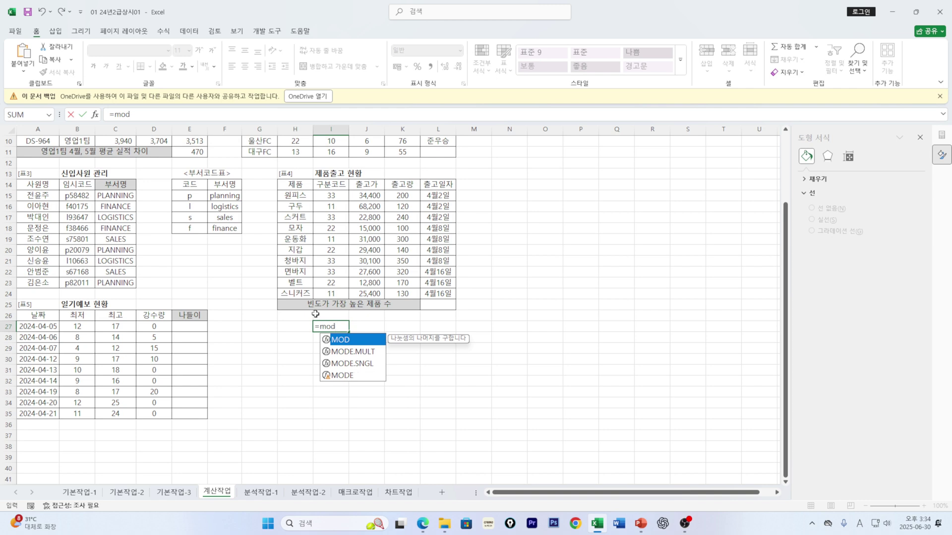
{"action": "double_click", "coordinate": [353, 364]}
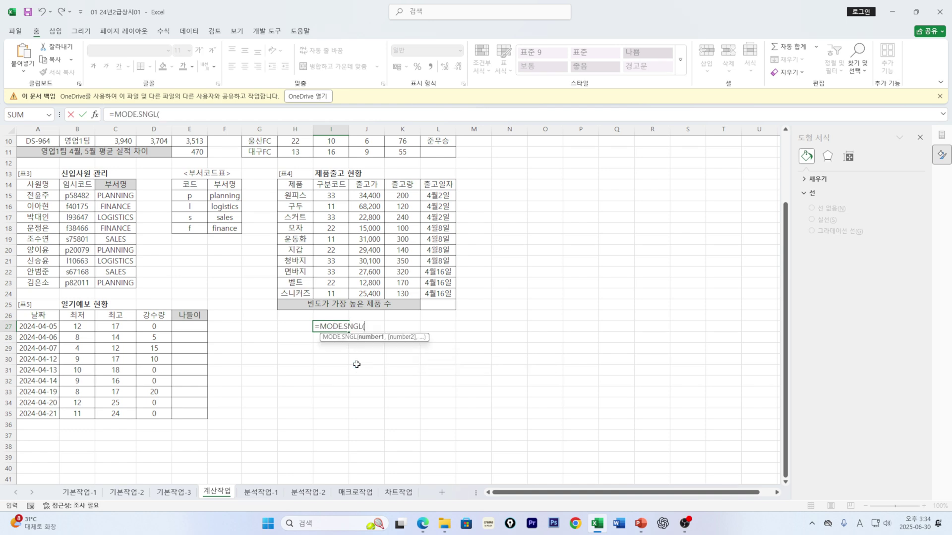
{"action": "left_click", "coordinate": [330, 197]}
{"action": "left_click_drag", "start_coordinate": [332, 210], "coordinate": [331, 295]}
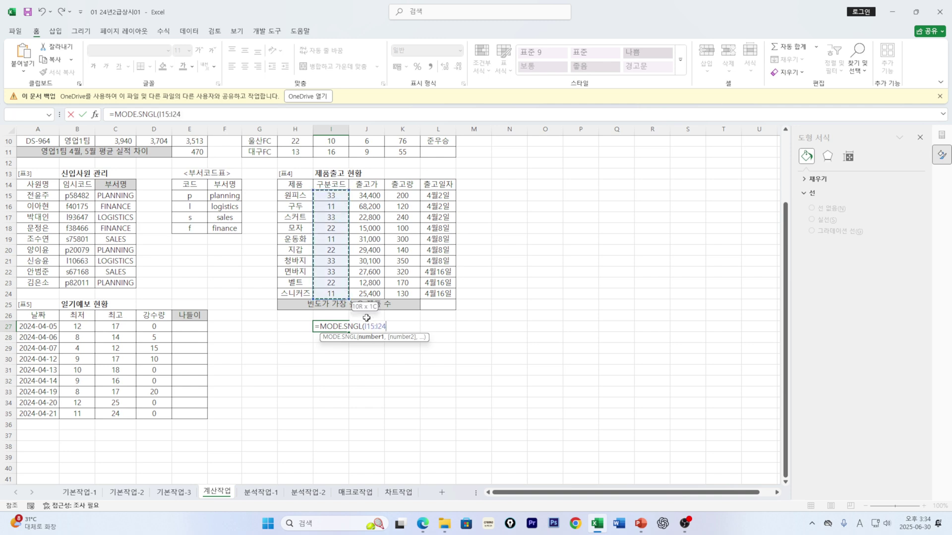
{"action": "type", "text": ")"}
{"action": "key", "text": "Return"}
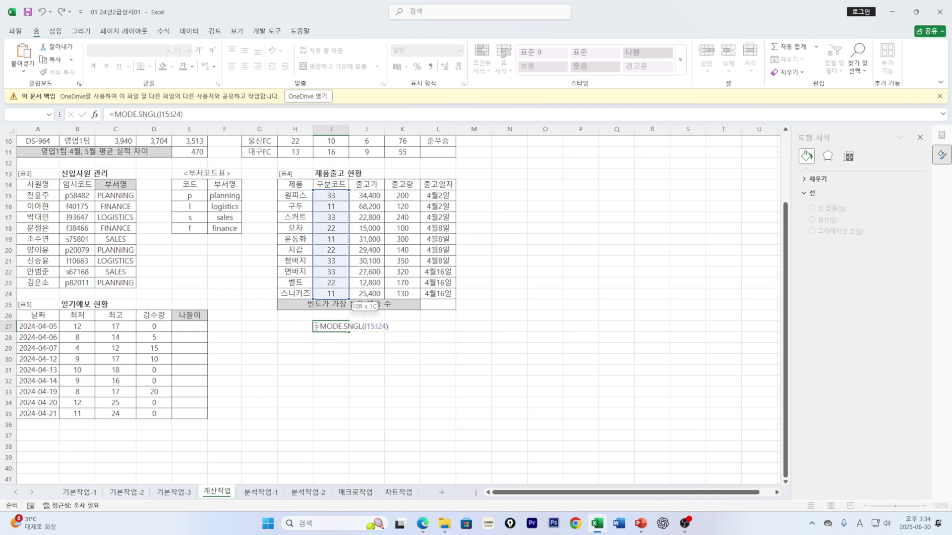
{"action": "left_click", "coordinate": [337, 328]}
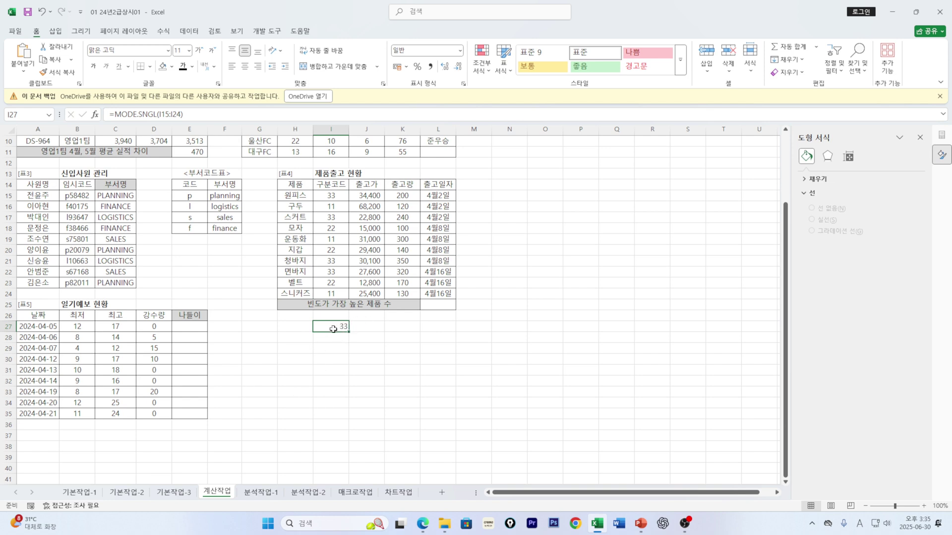
{"action": "key", "text": "Delete"}
Step: Start a COUNTIF formula in L25 with the 구분코드 cells I15:I24 as its range
{"action": "left_click", "coordinate": [429, 304]}
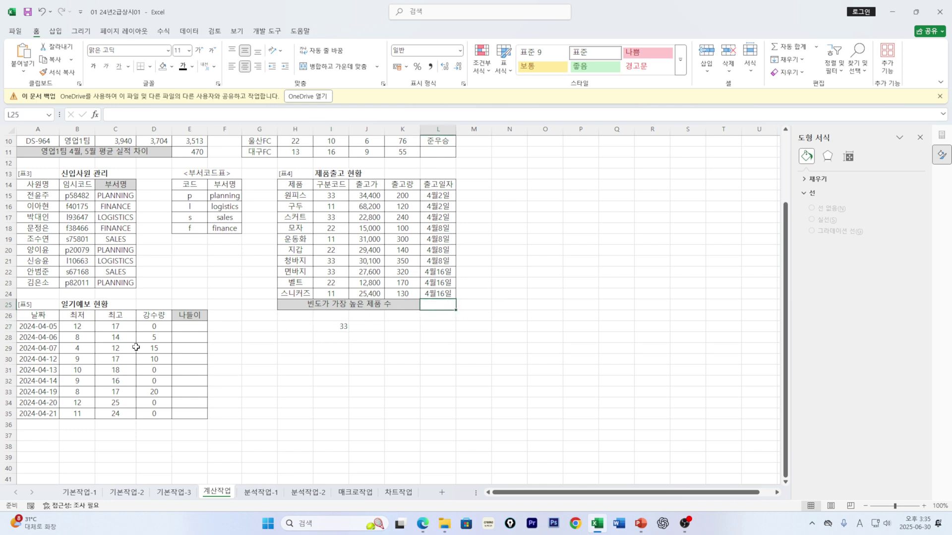
{"action": "type", "text": "=co"}
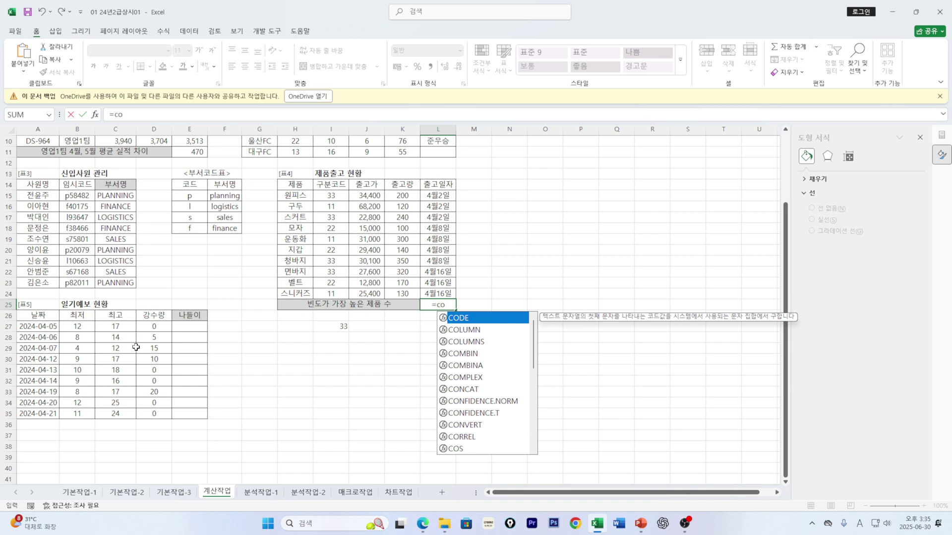
{"action": "type", "text": "u"}
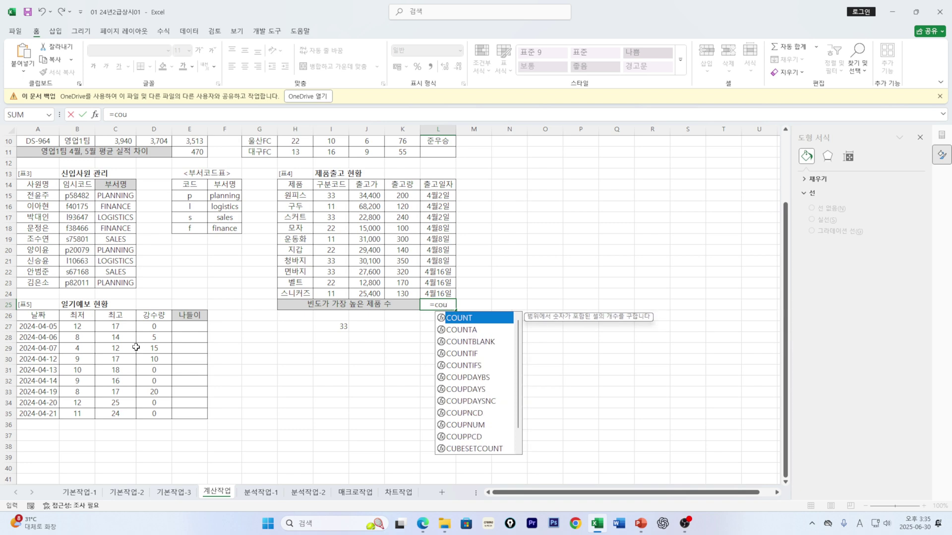
{"action": "double_click", "coordinate": [455, 354]}
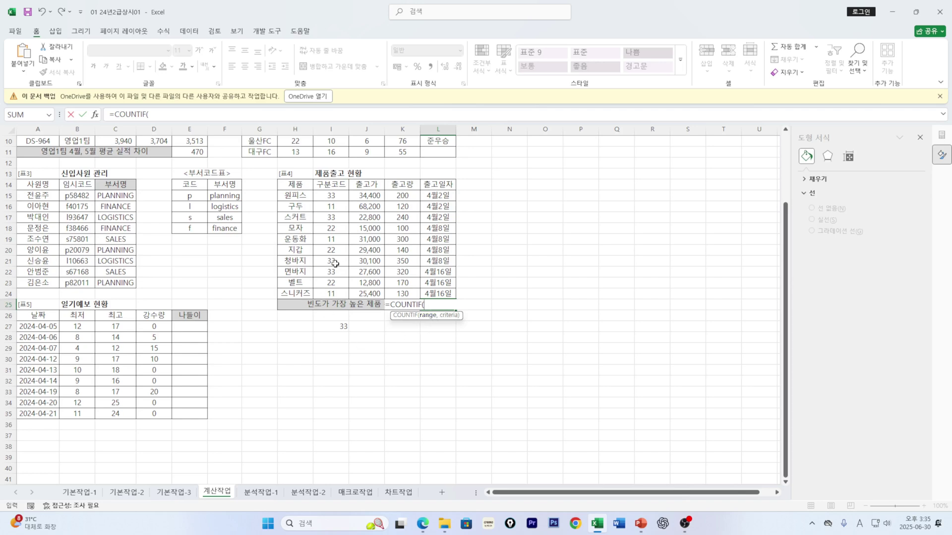
{"action": "left_click_drag", "start_coordinate": [332, 198], "coordinate": [336, 296]}
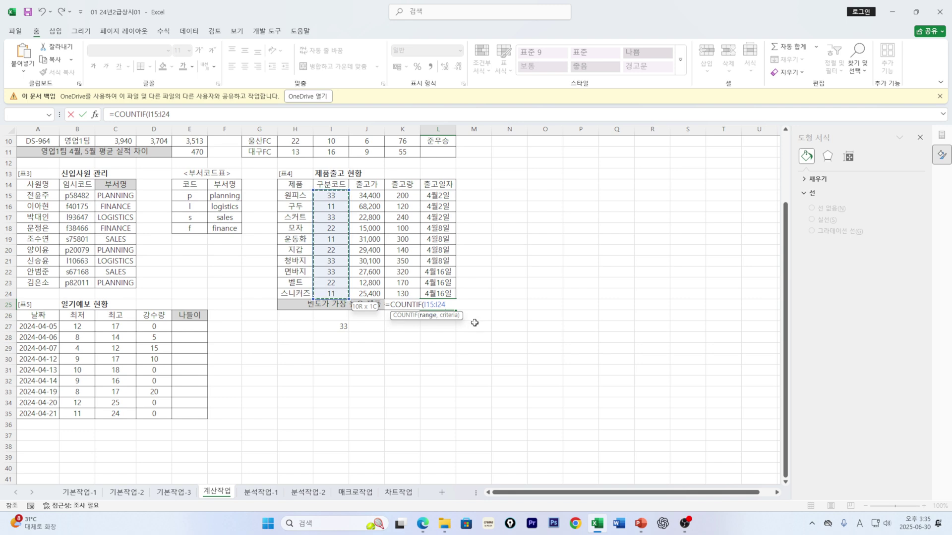
{"action": "type", "text": ","}
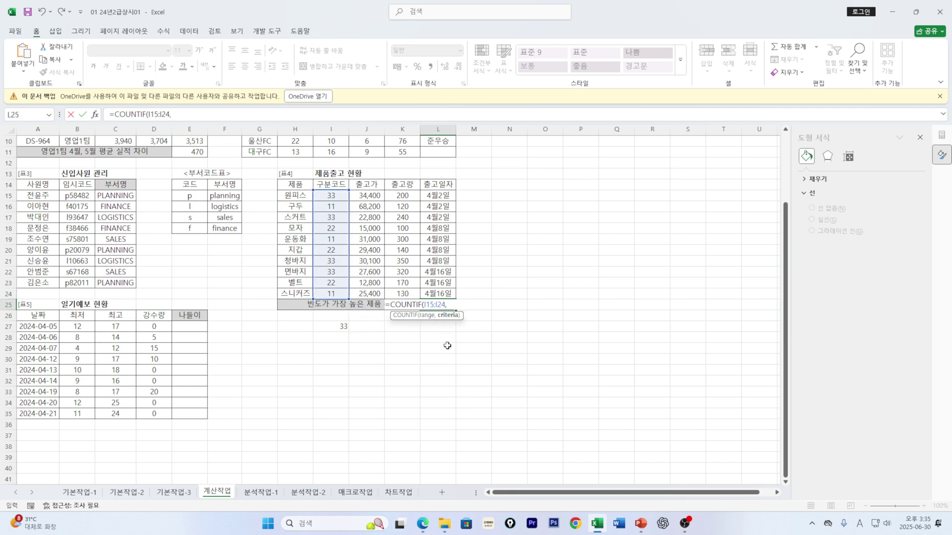
Step: Set COUNTIF's criteria to MODE.SNGL(I15:I24), close both functions and enter the formula
{"action": "type", "text": "mop"}
{"action": "key", "text": "BackSpace"}
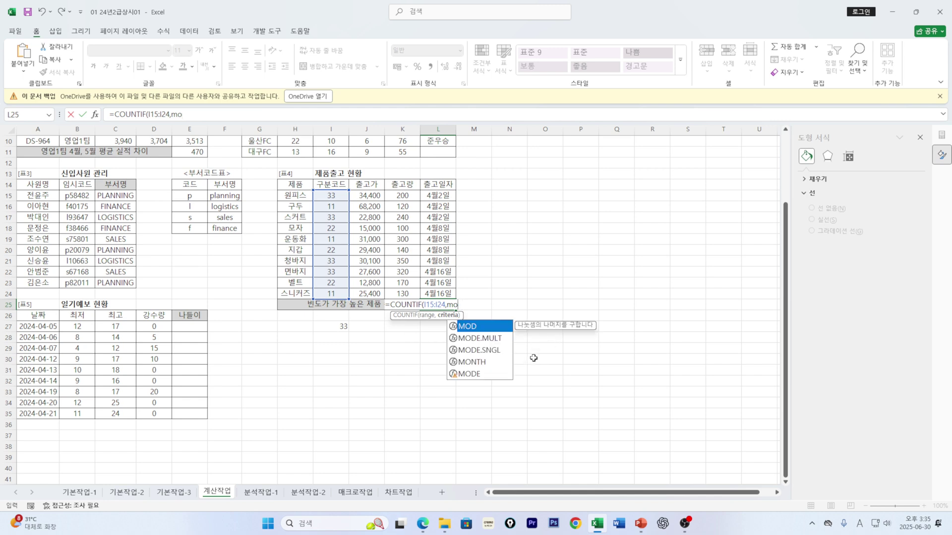
{"action": "double_click", "coordinate": [484, 350]}
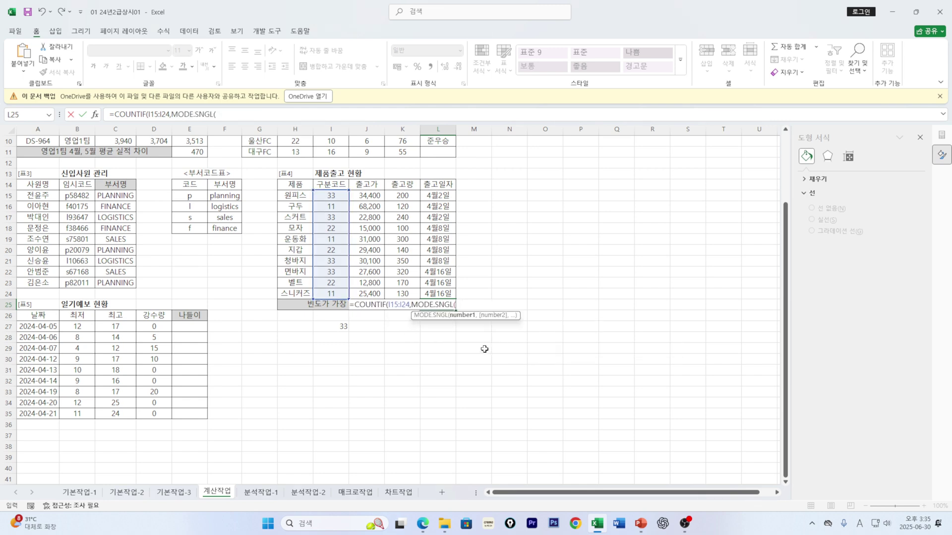
{"action": "left_click", "coordinate": [332, 196]}
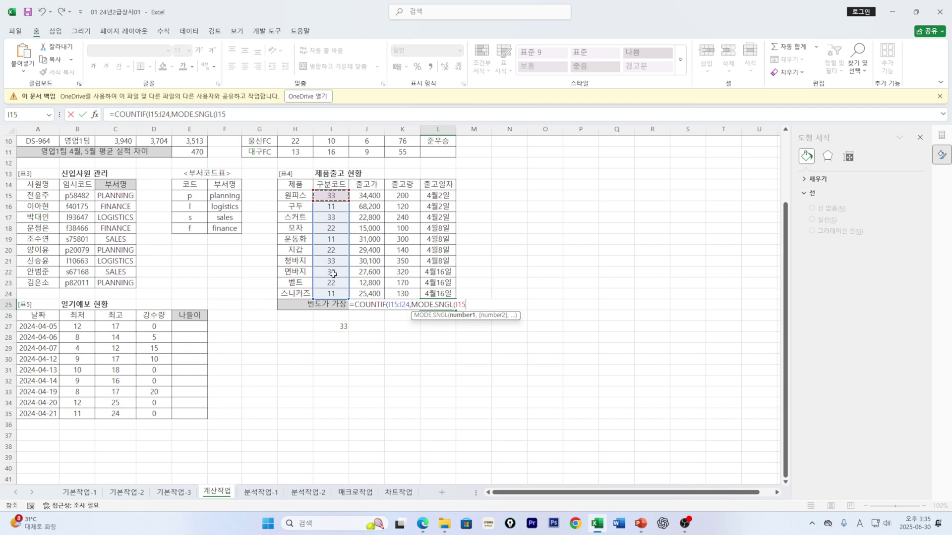
{"action": "mouse_move", "coordinate": [333, 274]}
{"action": "left_mouse_down"}
{"action": "mouse_move", "coordinate": [327, 296]}
{"action": "mouse_move", "coordinate": [338, 290]}
{"action": "left_mouse_up"}
{"action": "type", "text": "))"}
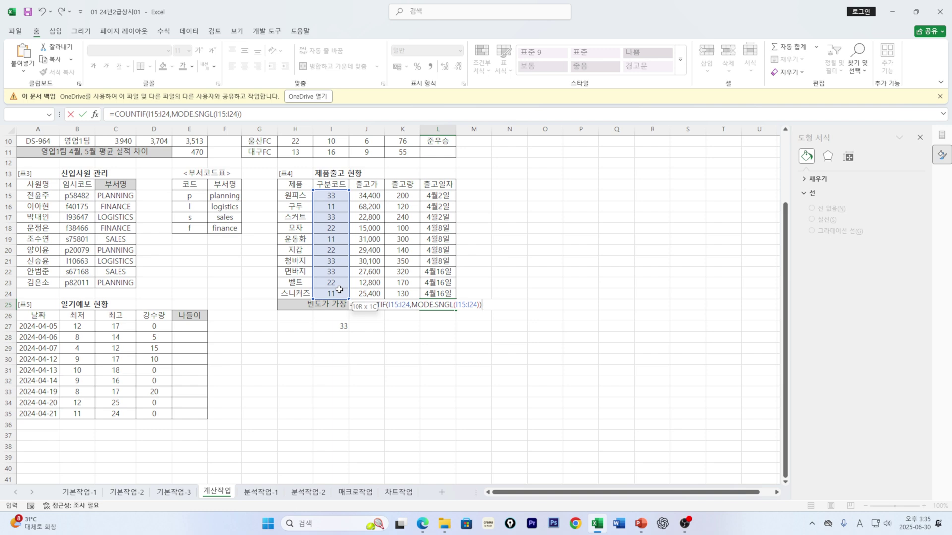
{"action": "key", "text": "Return"}
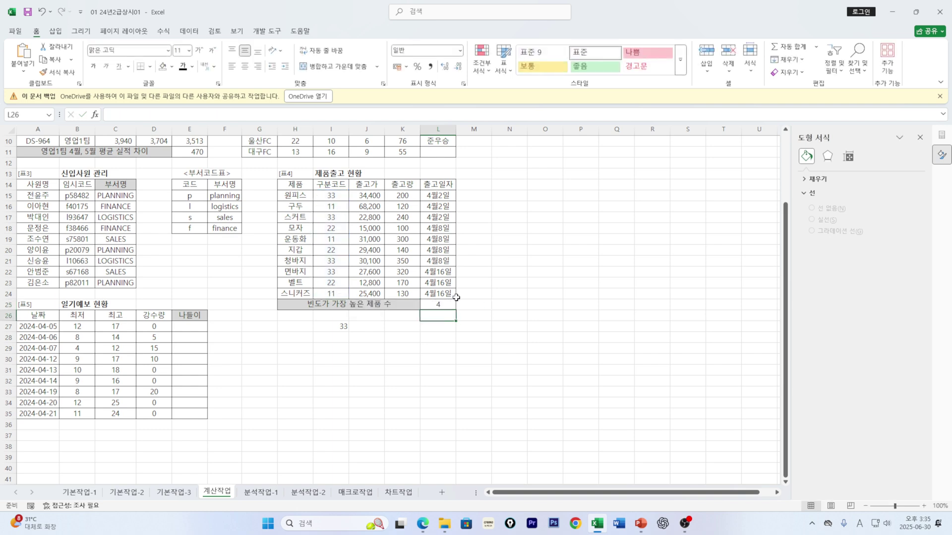
Step: Check the L25 count against the cells with code 33, and append &"개" to the L25 formula
{"action": "key", "text": "Up"}
{"action": "left_click", "coordinate": [336, 197]}
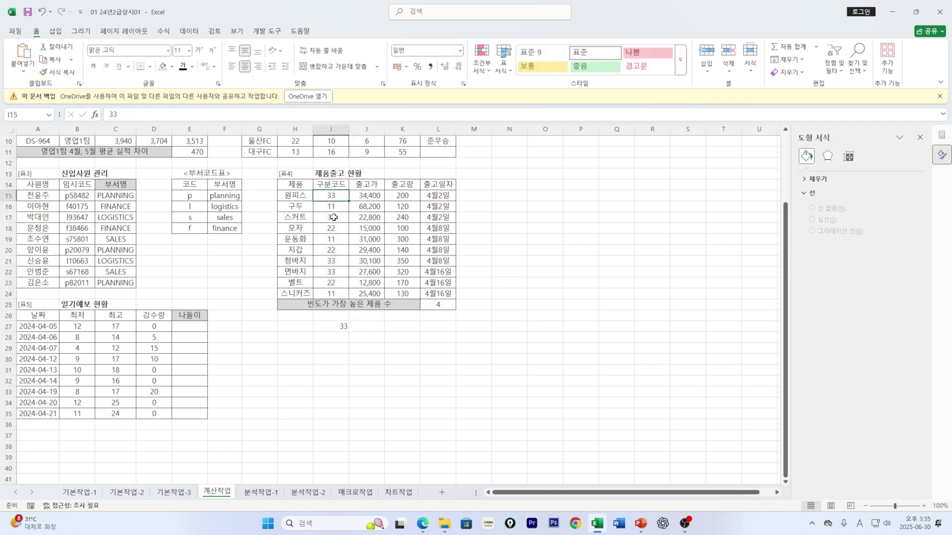
{"action": "left_click", "coordinate": [333, 217]}
{"action": "left_click", "coordinate": [334, 260]}
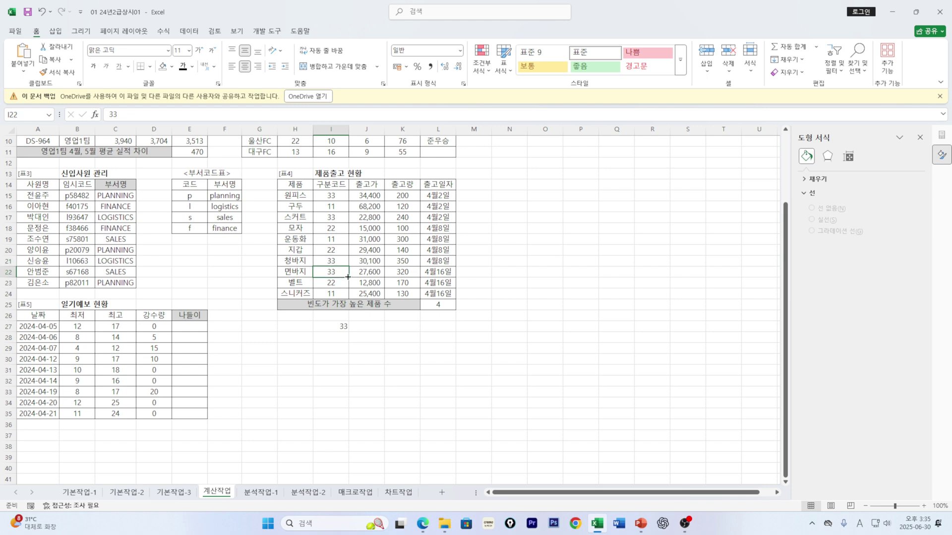
{"action": "left_click", "coordinate": [435, 306]}
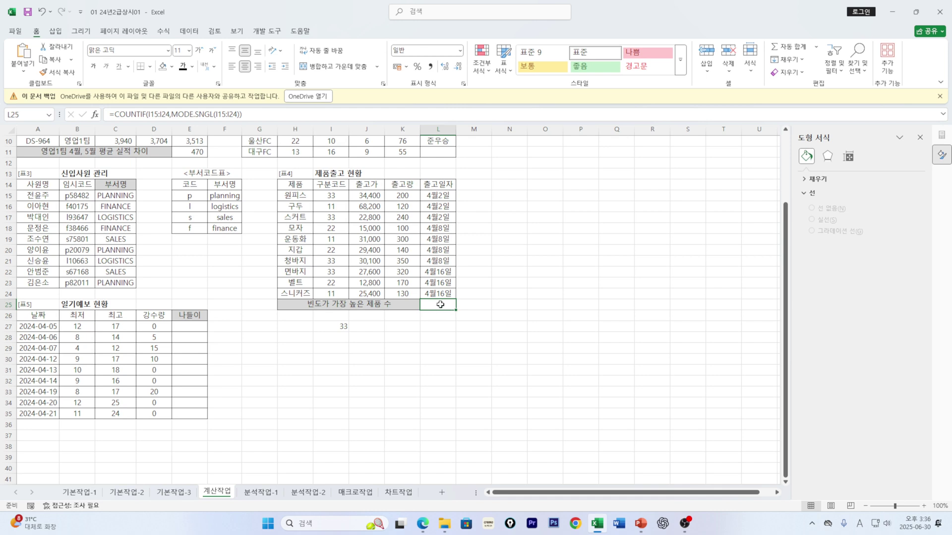
{"action": "left_click", "coordinate": [255, 110]}
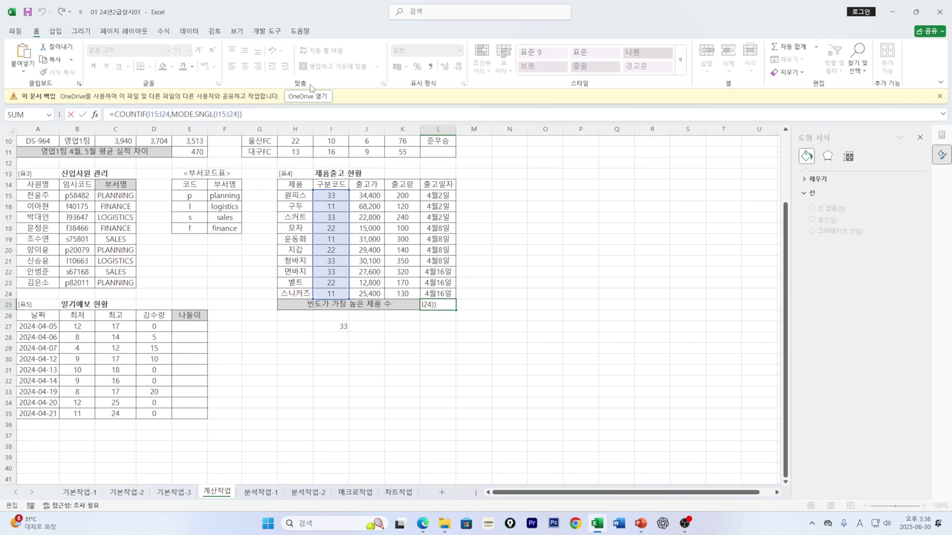
{"action": "type", "text": "&\"개"}
{"action": "key", "text": "Return"}
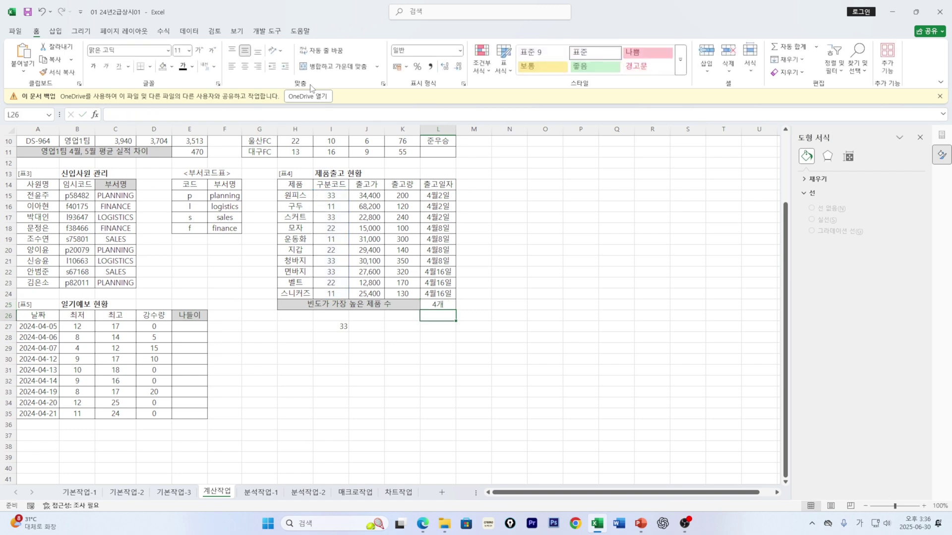
{"action": "left_click", "coordinate": [441, 305]}
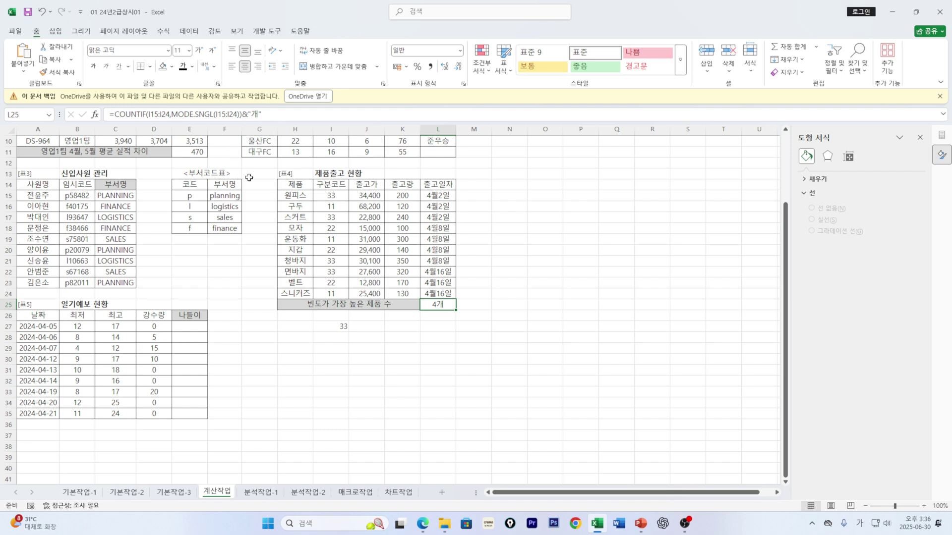
Step: Select E27, switch to PowerPoint to read task 5's conditions for the 나들이 column, and return to Excel
{"action": "left_click", "coordinate": [184, 330]}
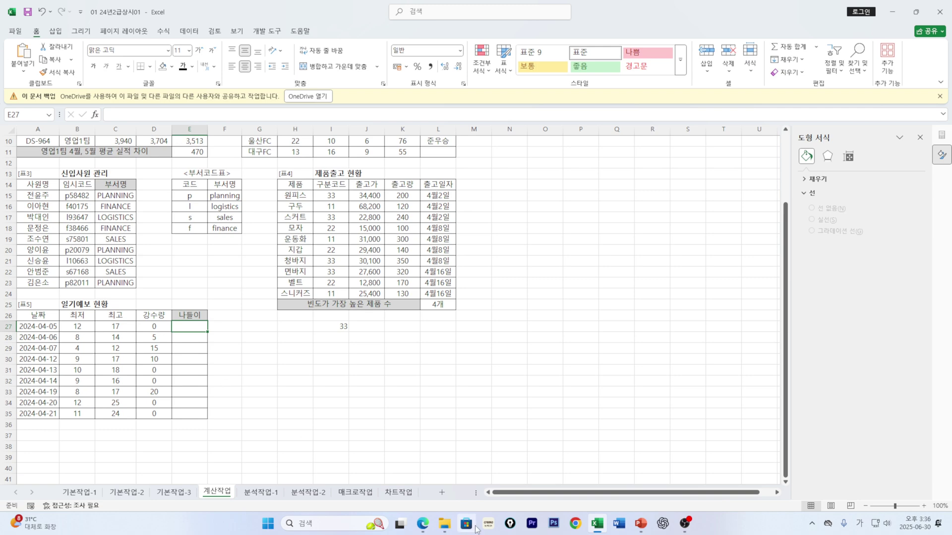
{"action": "left_click", "coordinate": [639, 525]}
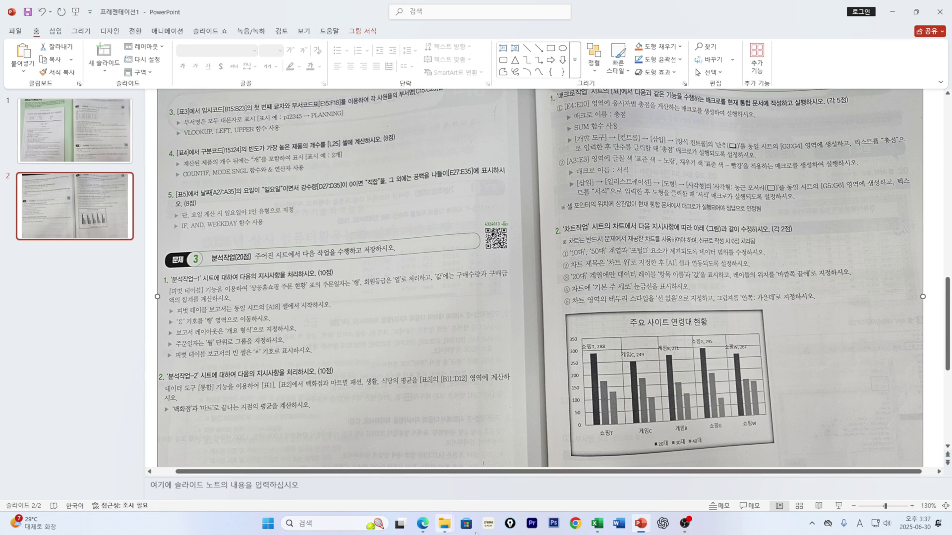
{"action": "left_click", "coordinate": [598, 525]}
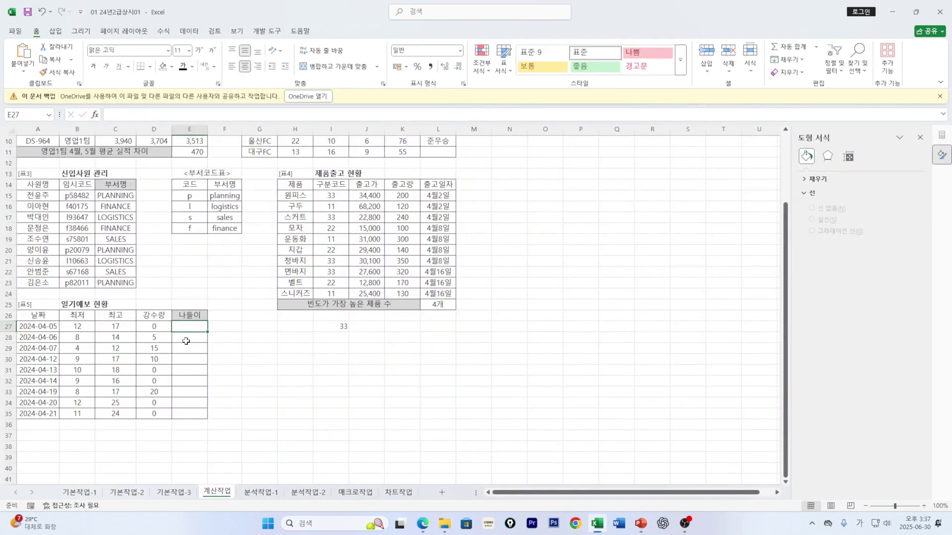
{"action": "type", "text": "=ㅑ"}
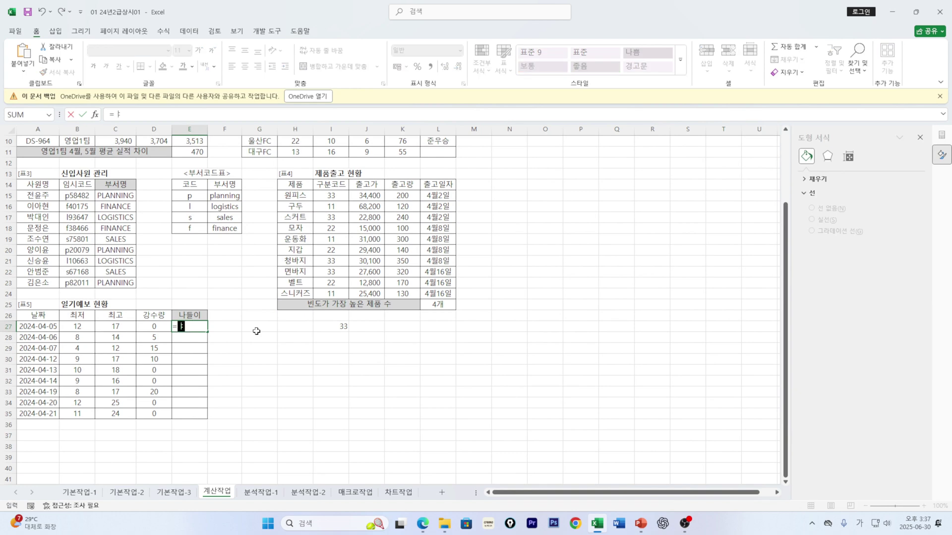
{"action": "key", "text": "BackSpace"}
{"action": "type", "text": "if"}
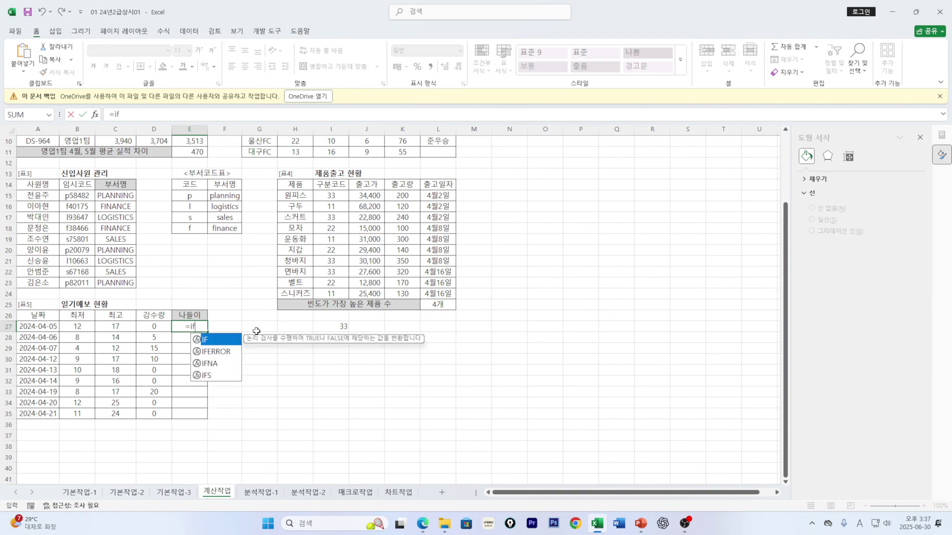
{"action": "key", "text": "Tab"}
{"action": "type", "text": "a"}
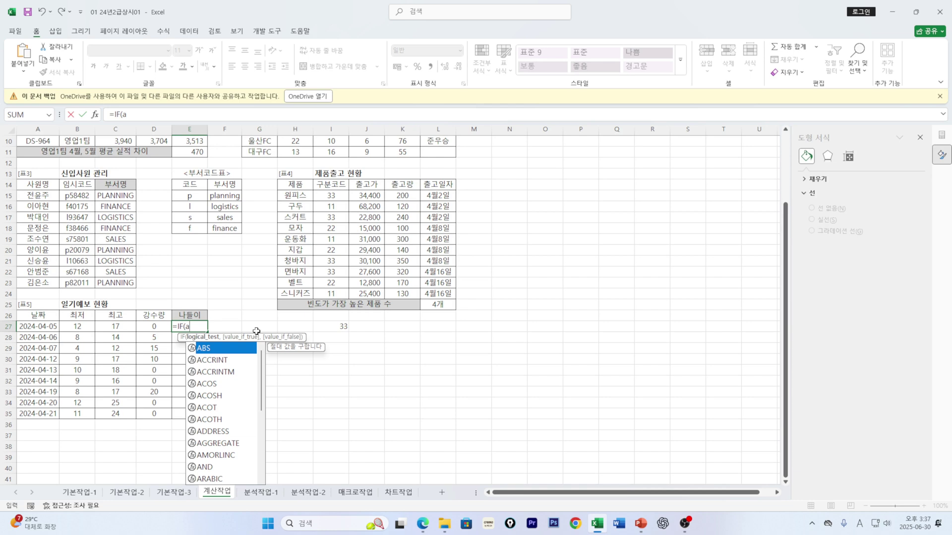
{"action": "type", "text": "n"}
{"action": "key", "text": "Tab"}
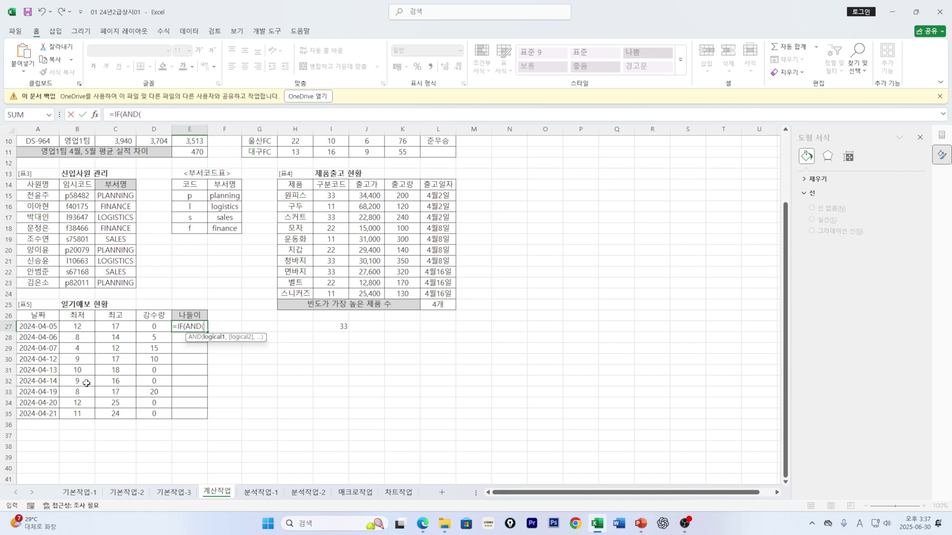
{"action": "key", "text": "Escape"}
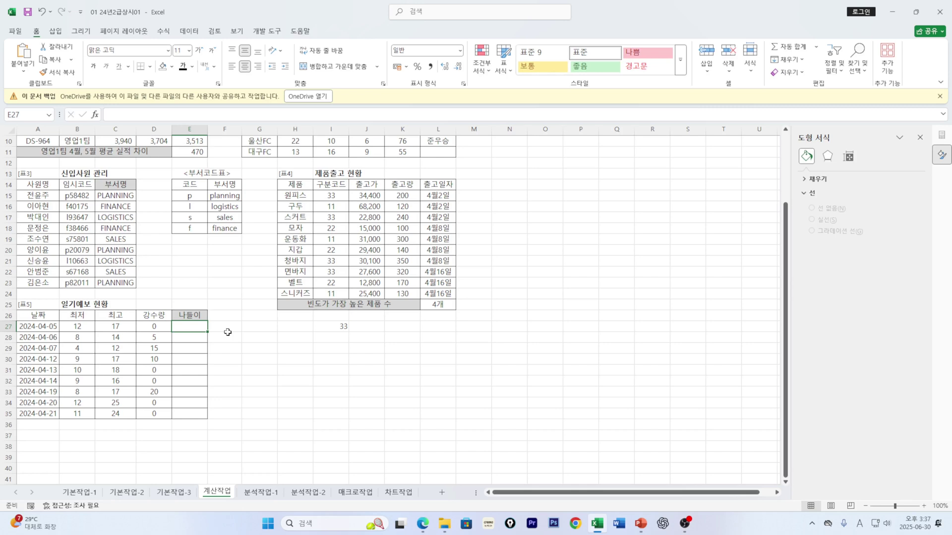
Step: Enter a WEEKDAY formula in E27 for the date in A27 with return type 1, and fill it down to E35
{"action": "type", "text": "=w"}
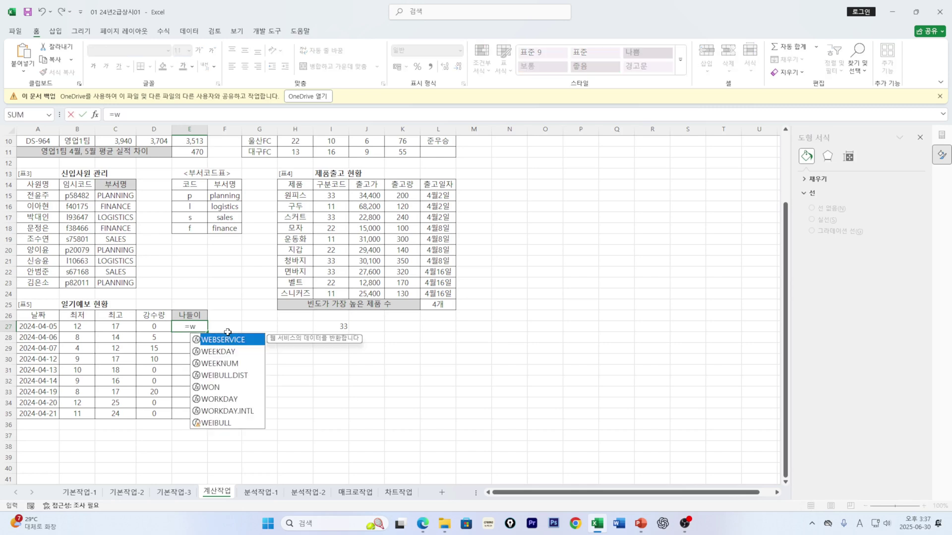
{"action": "key", "text": "Down"}
{"action": "key", "text": "Tab"}
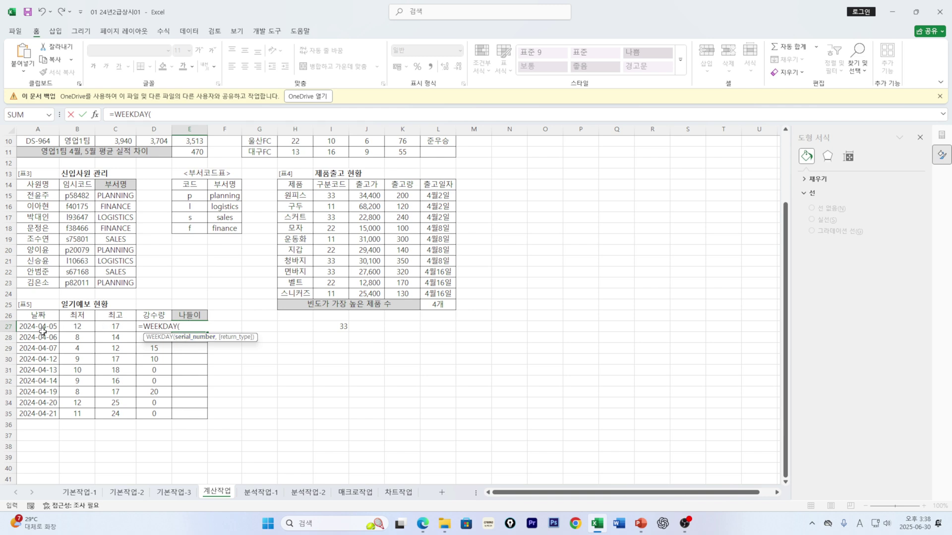
{"action": "left_click", "coordinate": [94, 114]}
{"action": "left_click_drag", "start_coordinate": [394, 257], "coordinate": [341, 346]}
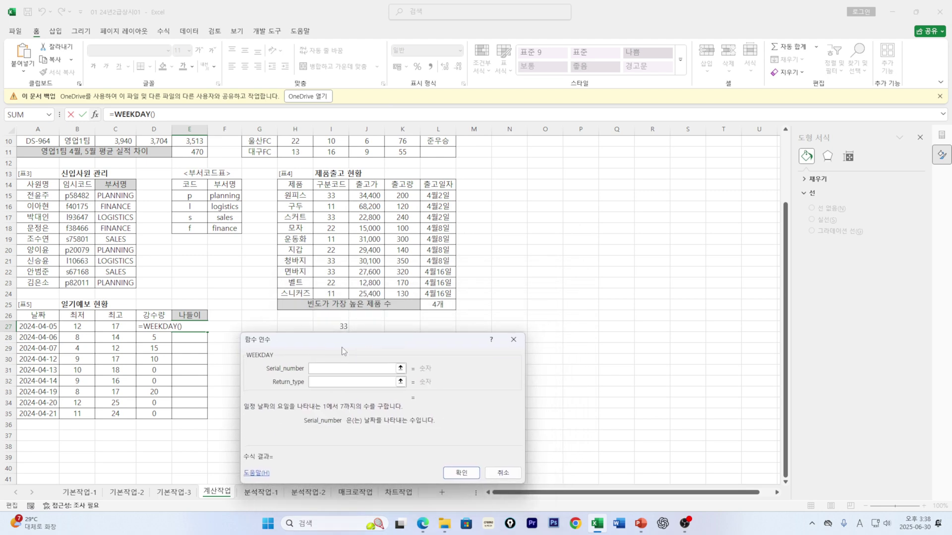
{"action": "left_click", "coordinate": [45, 327]}
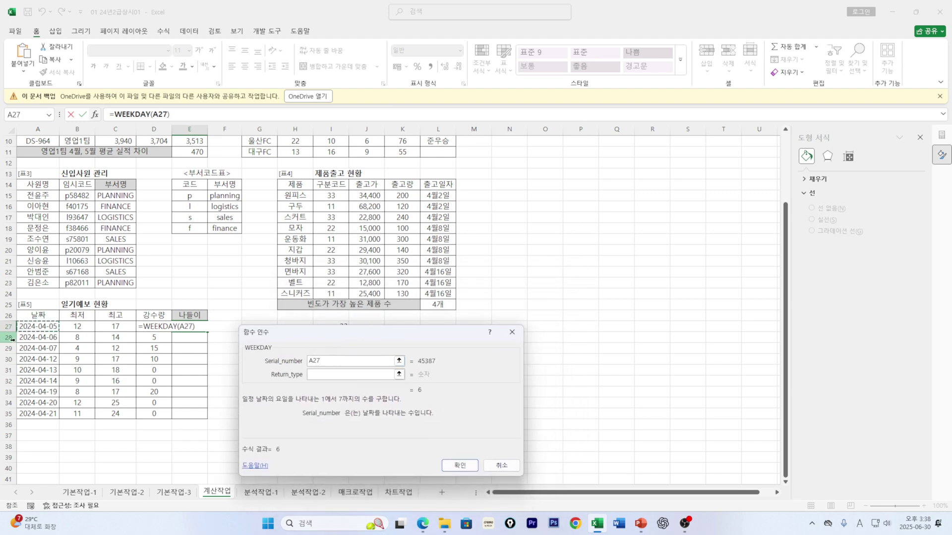
{"action": "left_click", "coordinate": [313, 374]}
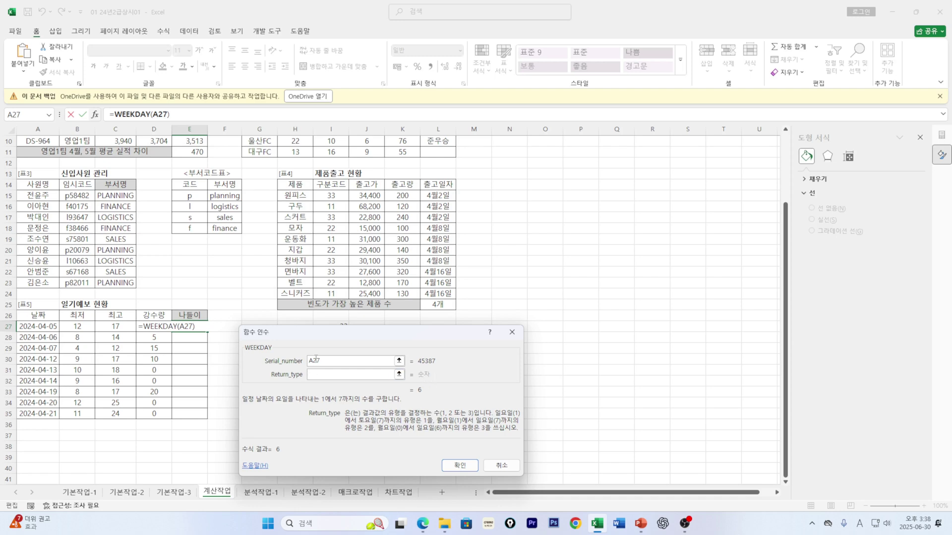
{"action": "type", "text": "1"}
{"action": "left_click", "coordinate": [451, 466]}
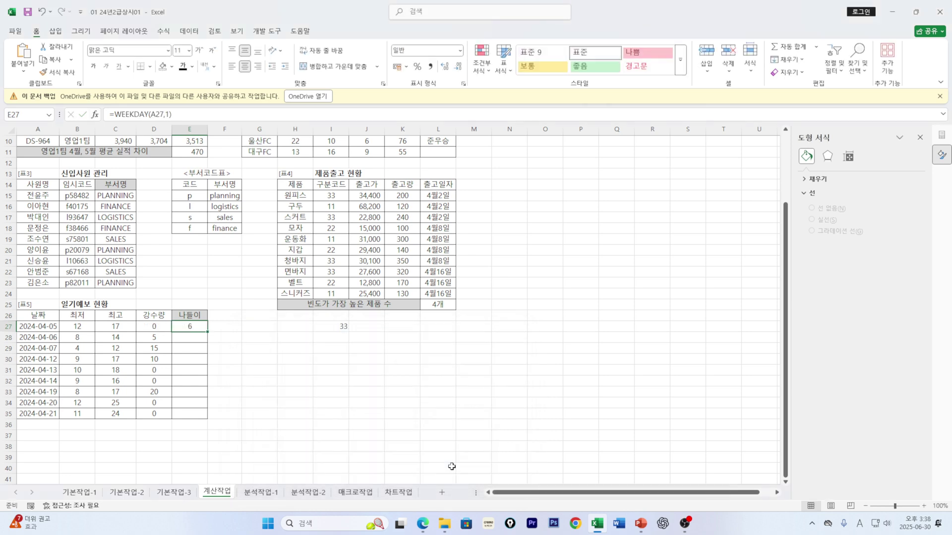
{"action": "double_click", "coordinate": [208, 332]}
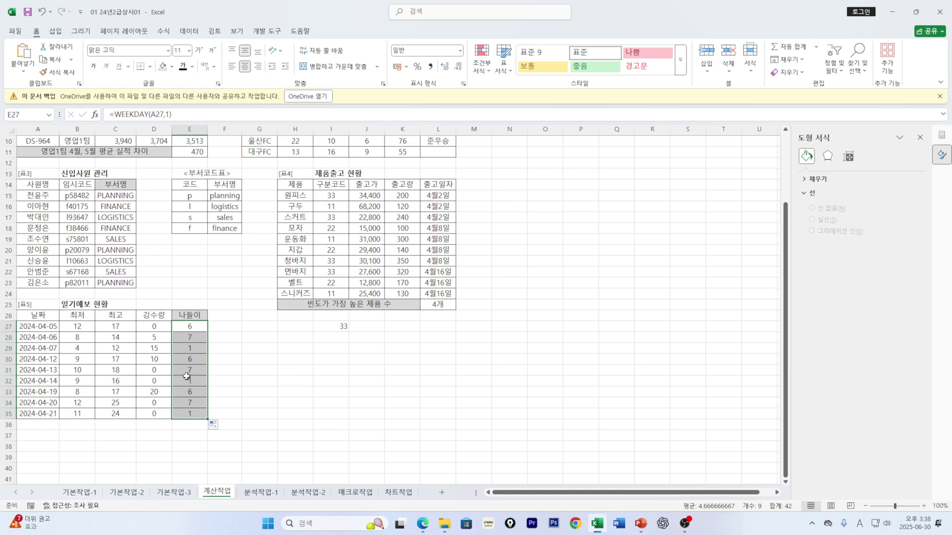
Step: Examine the WEEKDAY numbers in E27:E35 to identify which dates fall on a Sunday
{"action": "left_click", "coordinate": [191, 328]}
{"action": "left_click", "coordinate": [220, 327]}
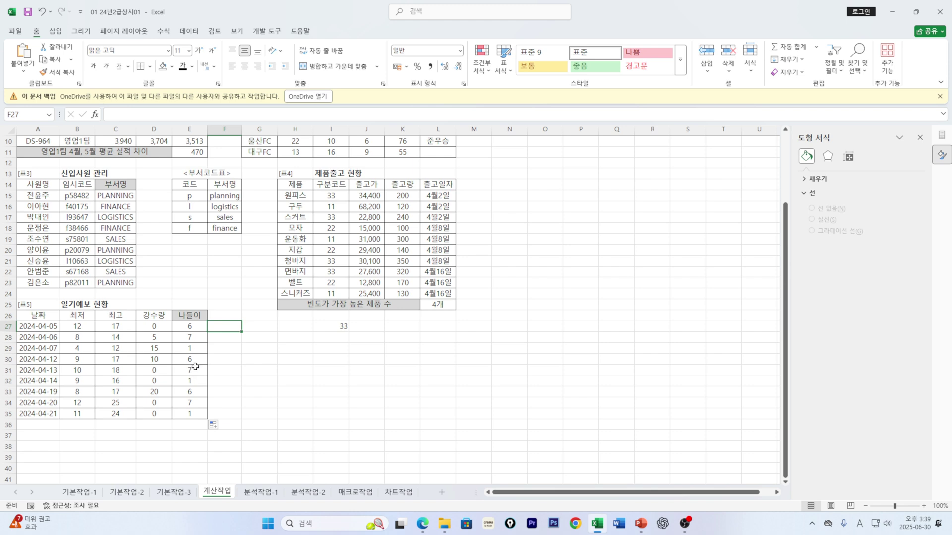
{"action": "left_click", "coordinate": [191, 331]}
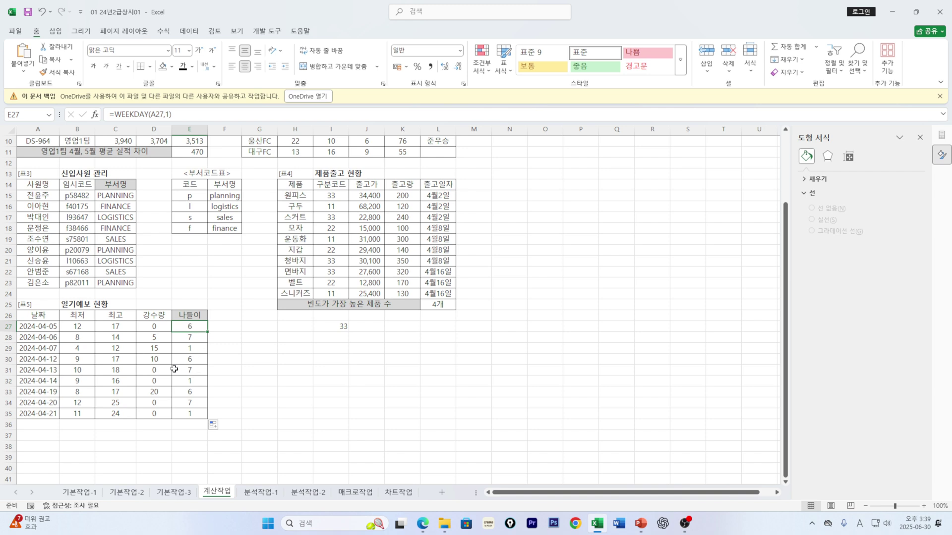
{"action": "left_click", "coordinate": [188, 348]}
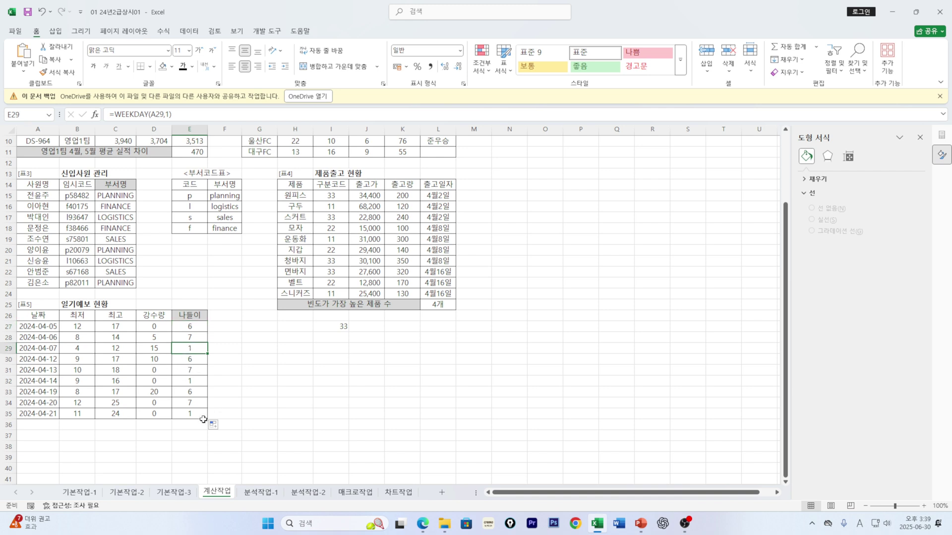
{"action": "left_click", "coordinate": [190, 383]}
{"action": "left_click", "coordinate": [188, 416]}
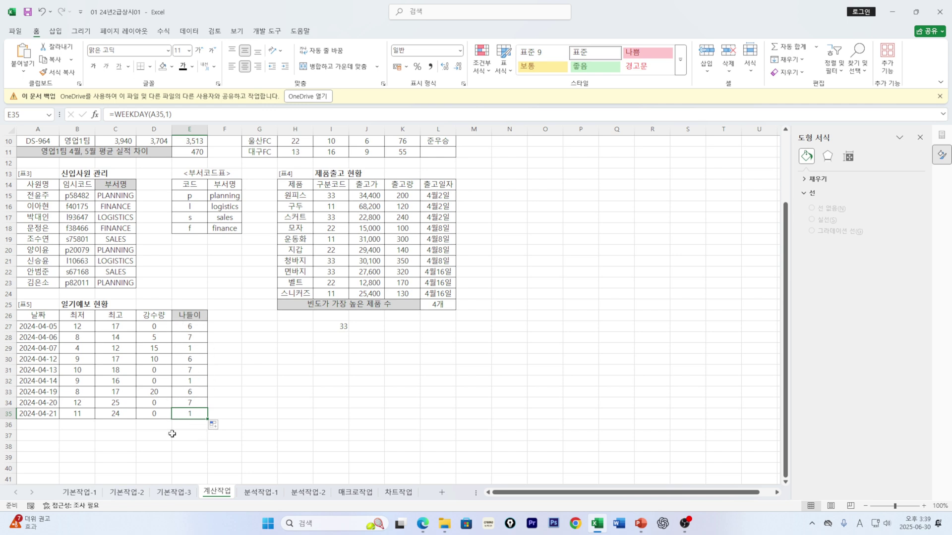
{"action": "left_click", "coordinate": [186, 380]}
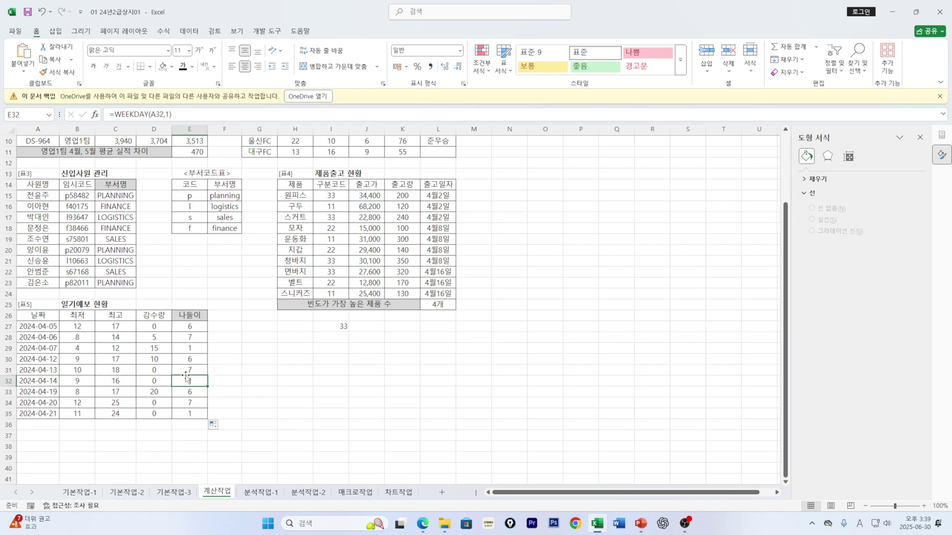
{"action": "left_click", "coordinate": [187, 348]}
{"action": "left_click", "coordinate": [189, 328]}
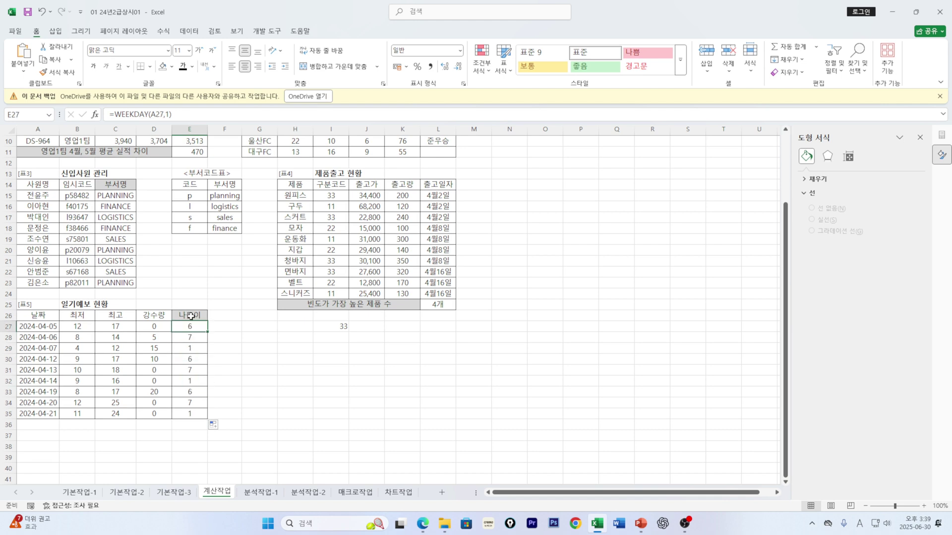
Step: Nest E27's WEEKDAY function inside IF and AND, and make WEEKDAY(A27,1)=1 the first AND condition
{"action": "double_click", "coordinate": [192, 325]}
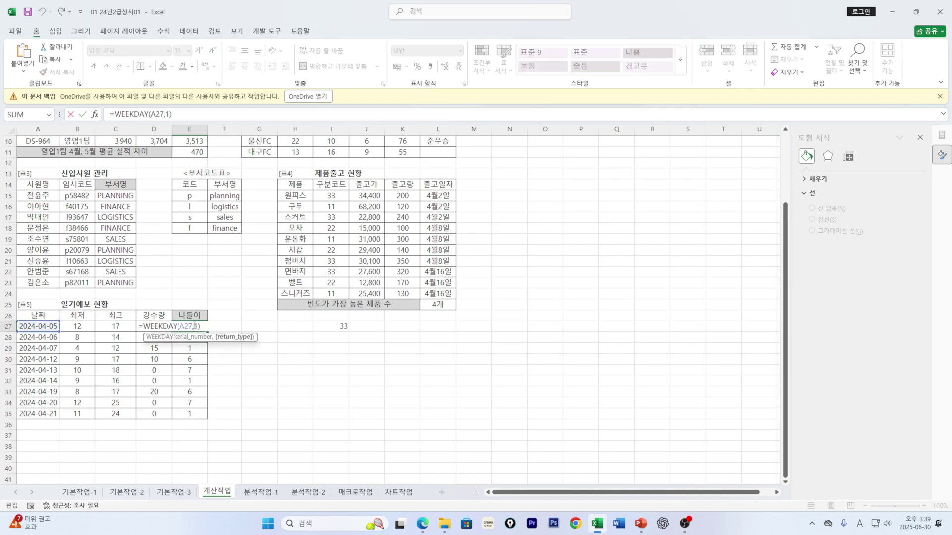
{"action": "left_click", "coordinate": [143, 326]}
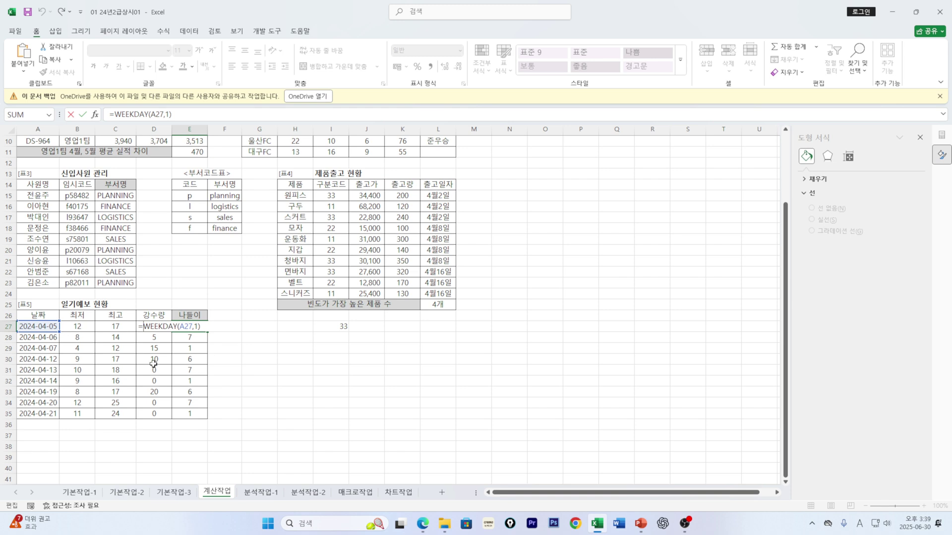
{"action": "type", "text": "if"}
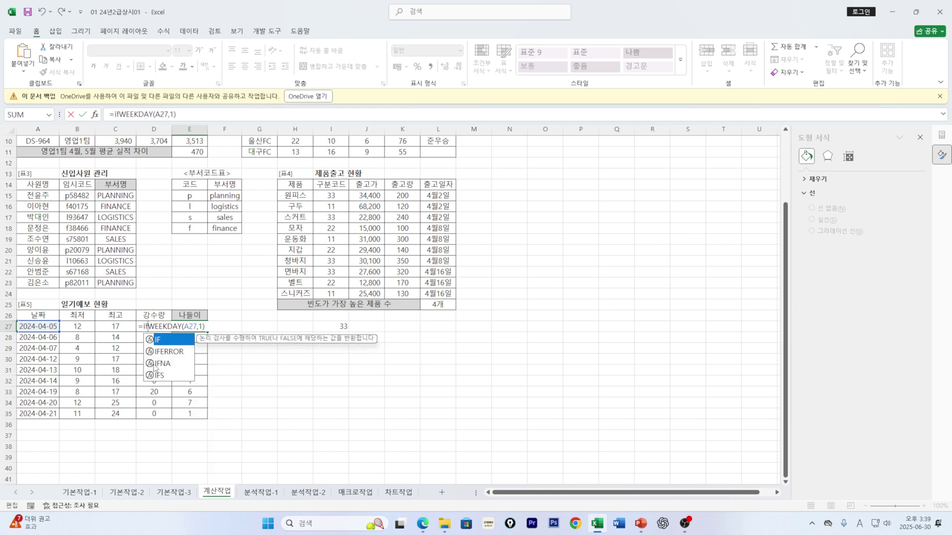
{"action": "key", "text": "Tab"}
{"action": "type", "text": "and"}
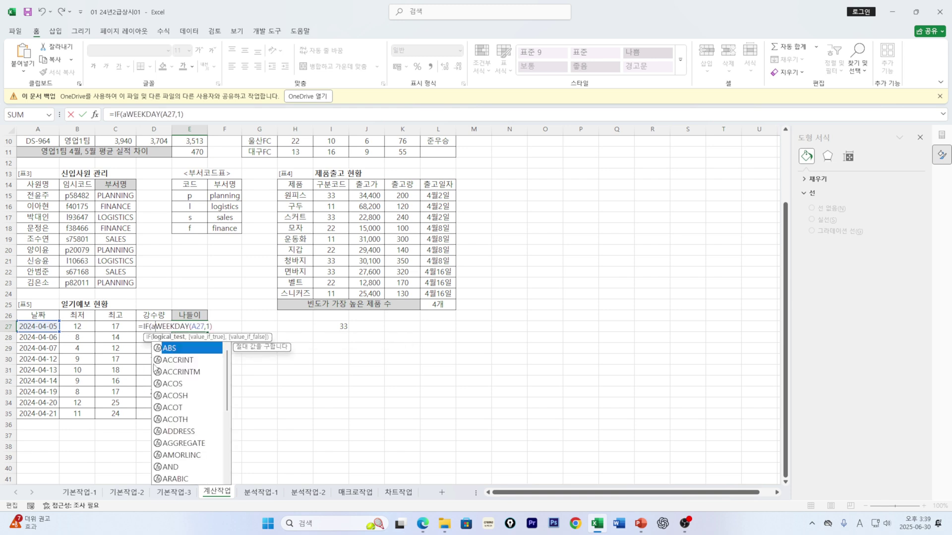
{"action": "key", "text": "Tab"}
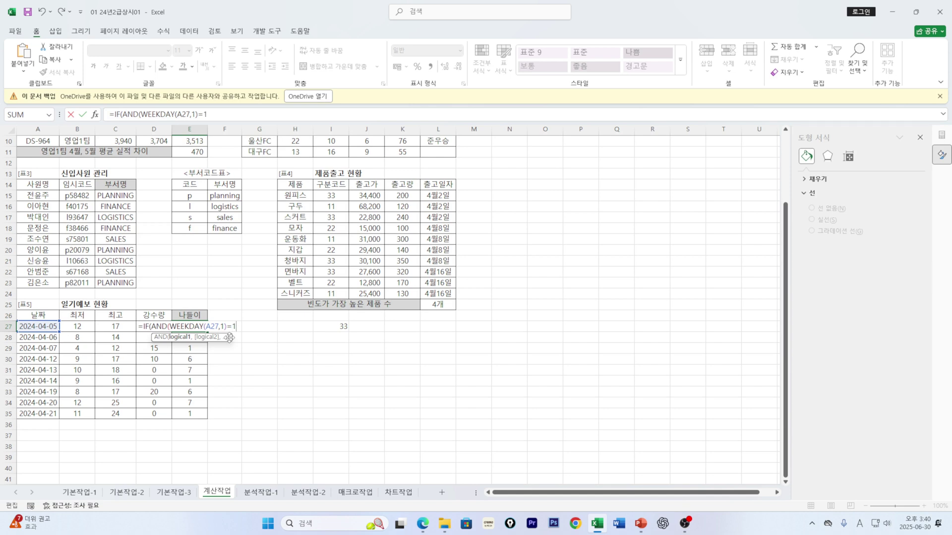
{"action": "type", "text": ","}
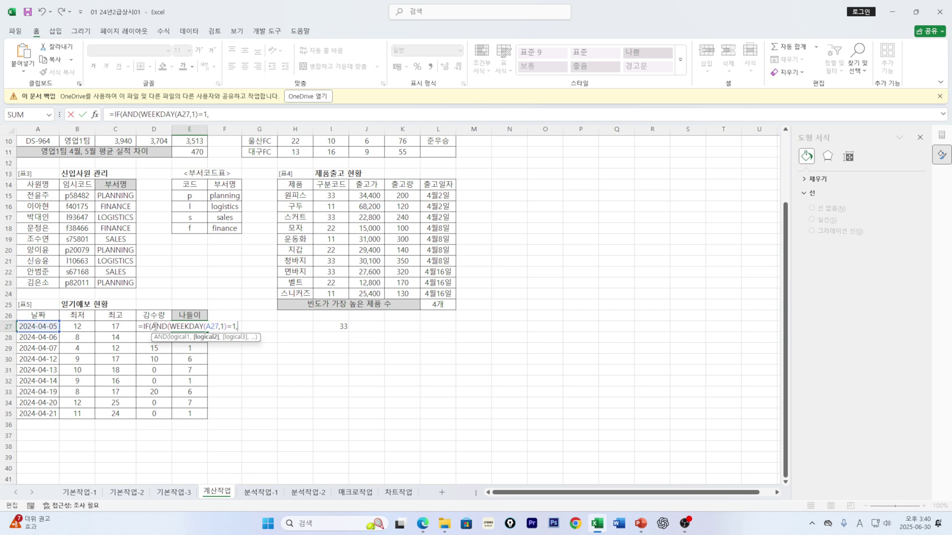
Step: Add D27=0 as the second AND condition in the function arguments
{"action": "left_click", "coordinate": [96, 115]}
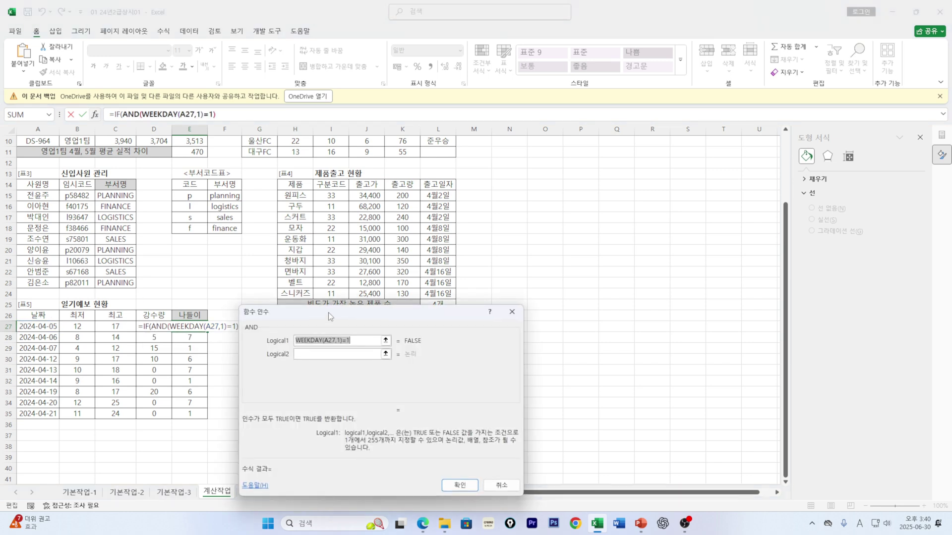
{"action": "left_click_drag", "start_coordinate": [328, 312], "coordinate": [364, 246]}
{"action": "key", "text": "Tab"}
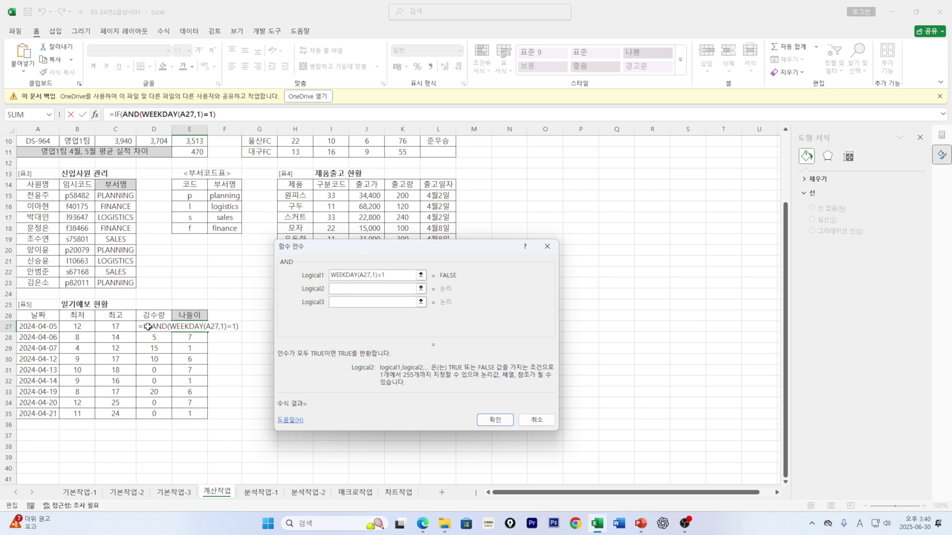
{"action": "left_click", "coordinate": [148, 327]}
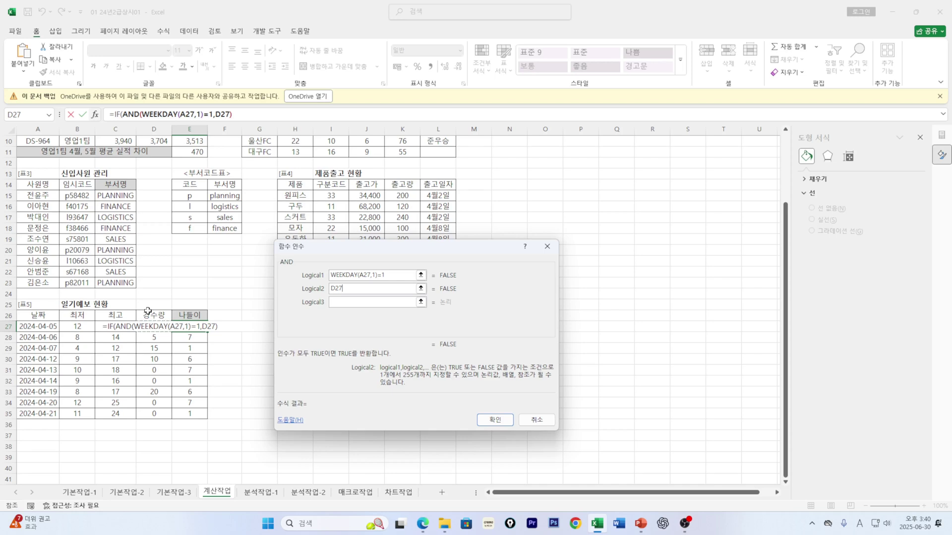
{"action": "type", "text": "=0"}
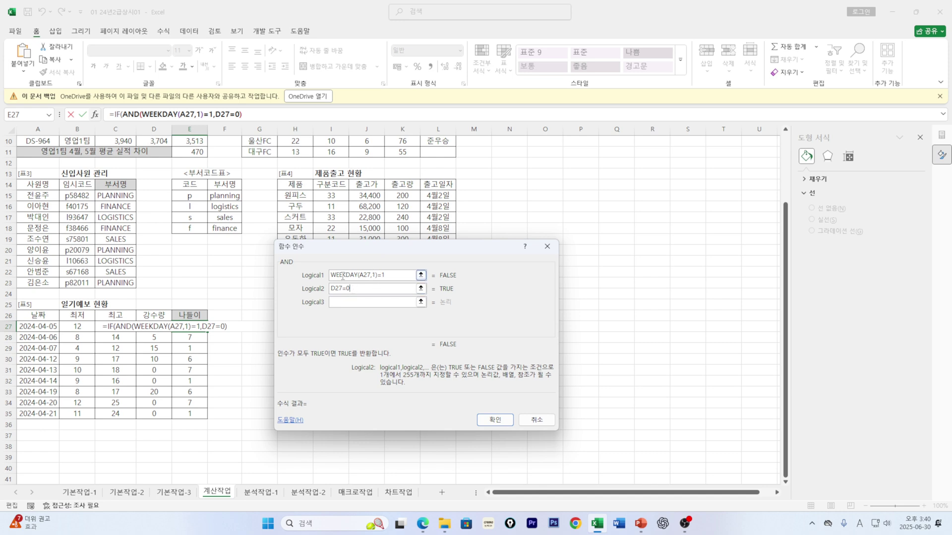
Step: Set IF's true value to "적합" and its false value to "", and enter the formula in E27
{"action": "left_click", "coordinate": [117, 114]}
{"action": "left_click", "coordinate": [361, 291]}
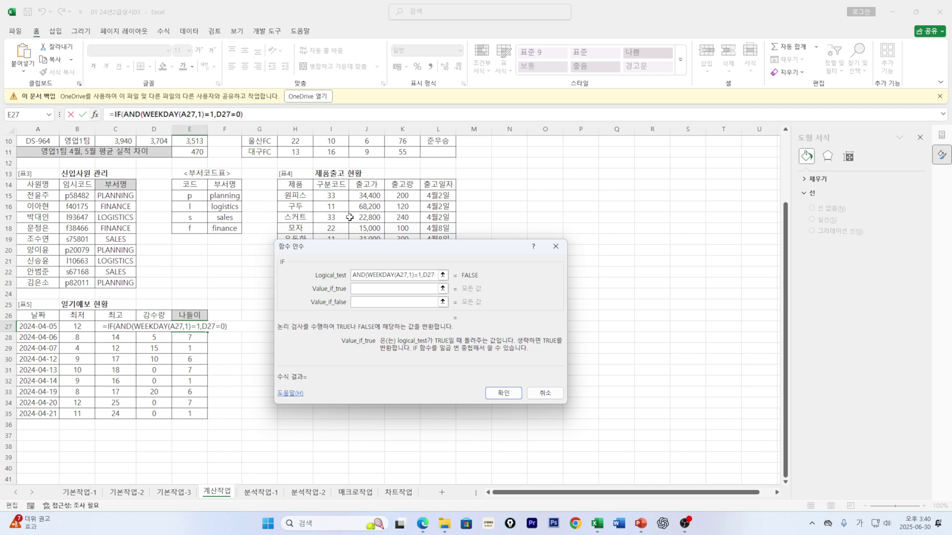
{"action": "type", "text": "저"}
{"action": "type", "text": "합"}
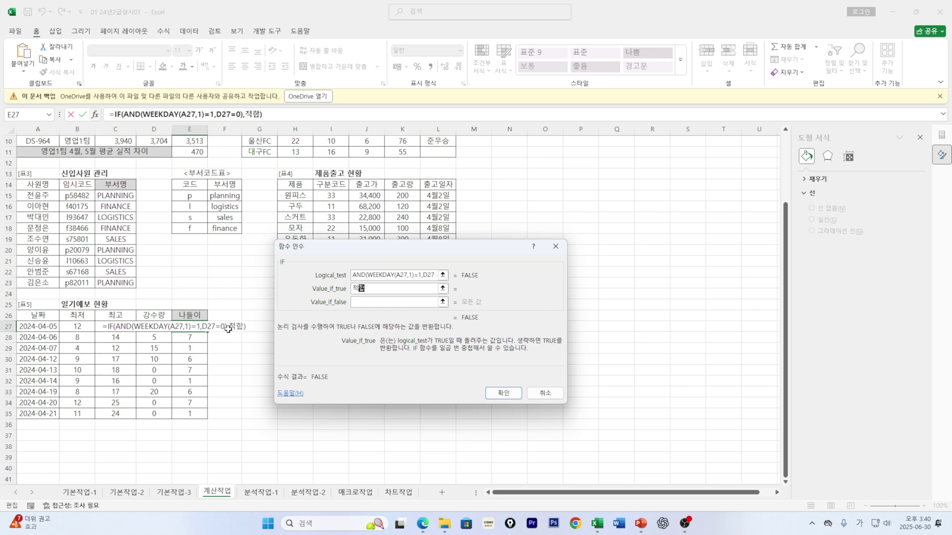
{"action": "key", "text": "Tab"}
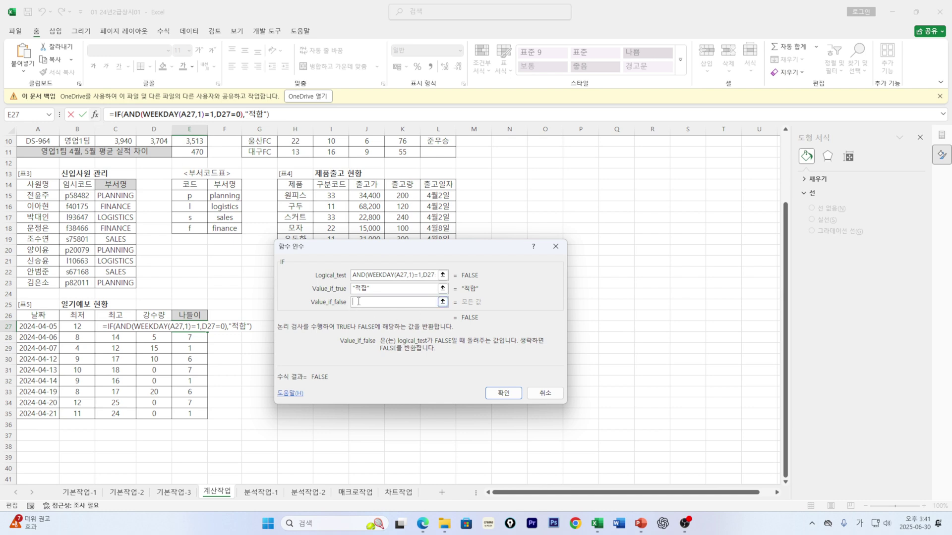
{"action": "type", "text": "\"\""}
{"action": "left_click", "coordinate": [495, 392]}
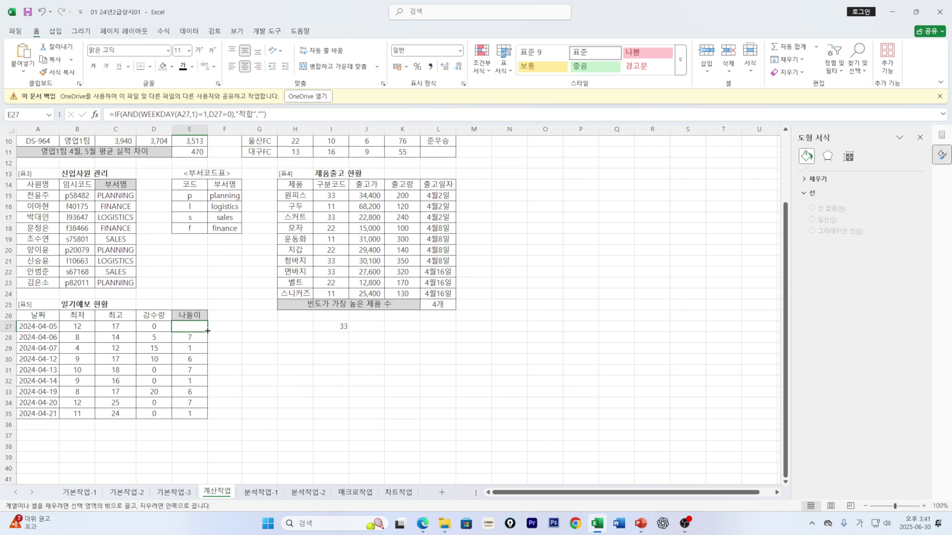
Step: Fill E27's IF formula down to E35 and check the formulas in E32 and E27
{"action": "double_click", "coordinate": [207, 331]}
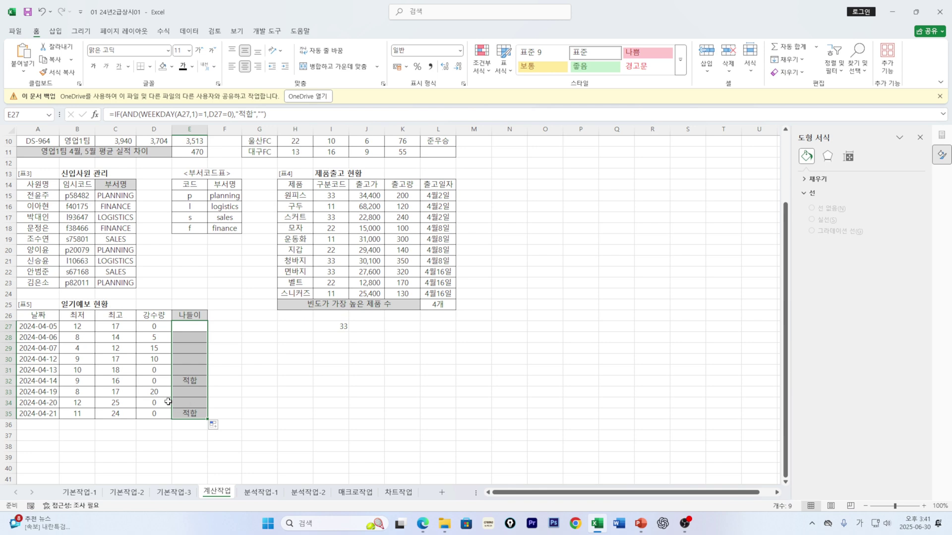
{"action": "left_click", "coordinate": [196, 384]}
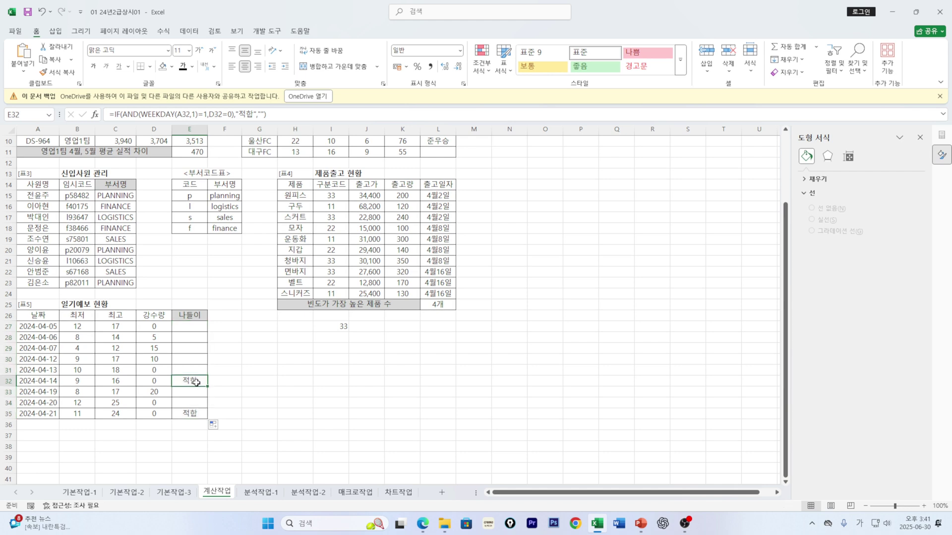
{"action": "left_click", "coordinate": [198, 325]}
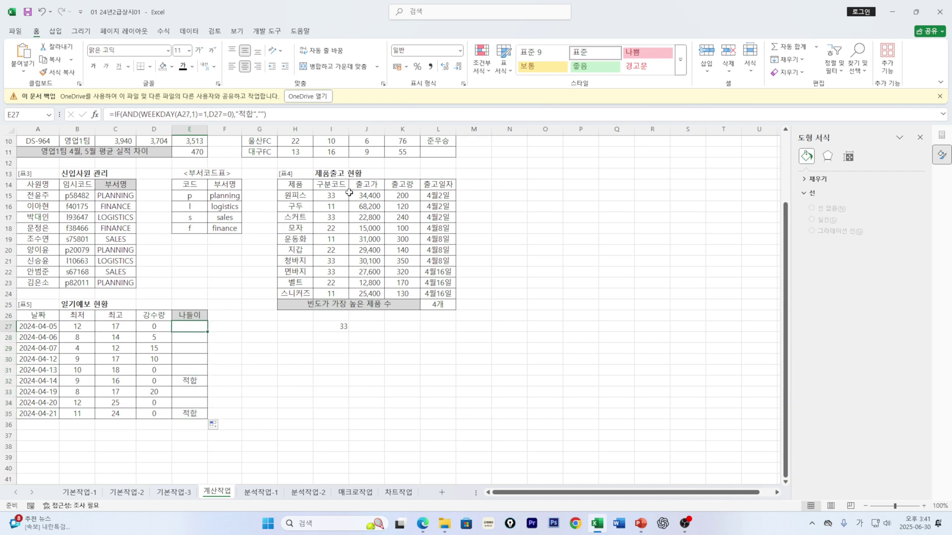
{"action": "left_click", "coordinate": [150, 286]}
{"action": "scroll", "coordinate": [332, 387], "scroll_direction": "up", "scroll_amount": 3}
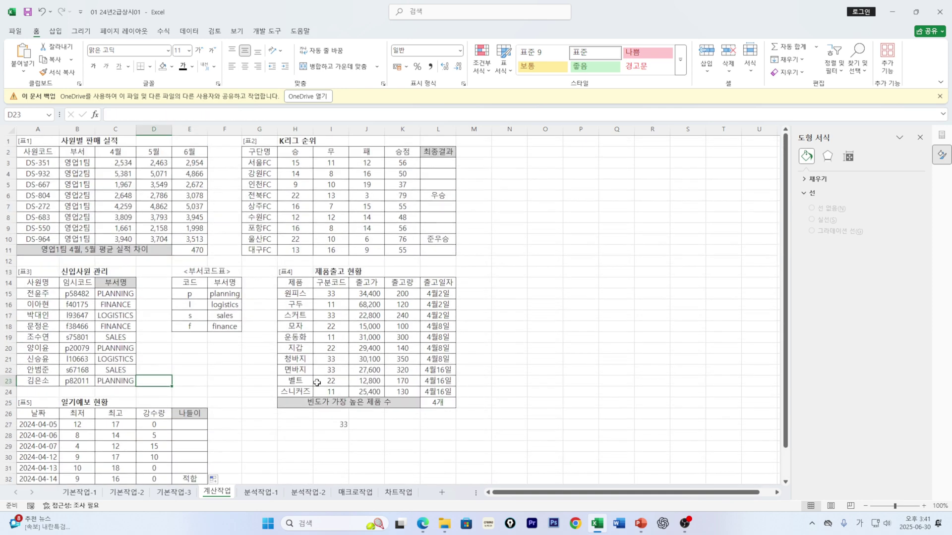
{"action": "scroll", "coordinate": [222, 370], "scroll_direction": "down", "scroll_amount": 6}
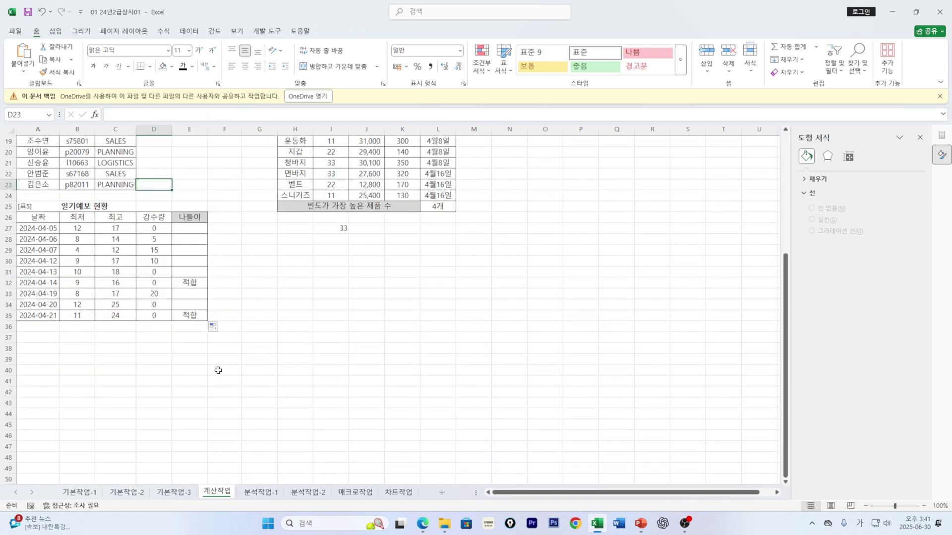
{"action": "left_click", "coordinate": [114, 327]}
{"action": "left_click", "coordinate": [221, 315]}
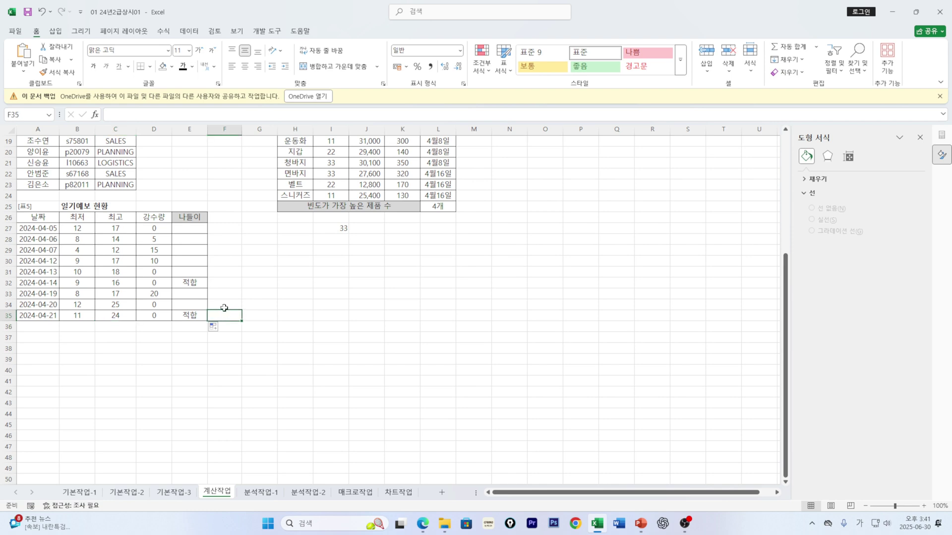
{"action": "left_click", "coordinate": [226, 304]}
{"action": "left_click", "coordinate": [229, 293]}
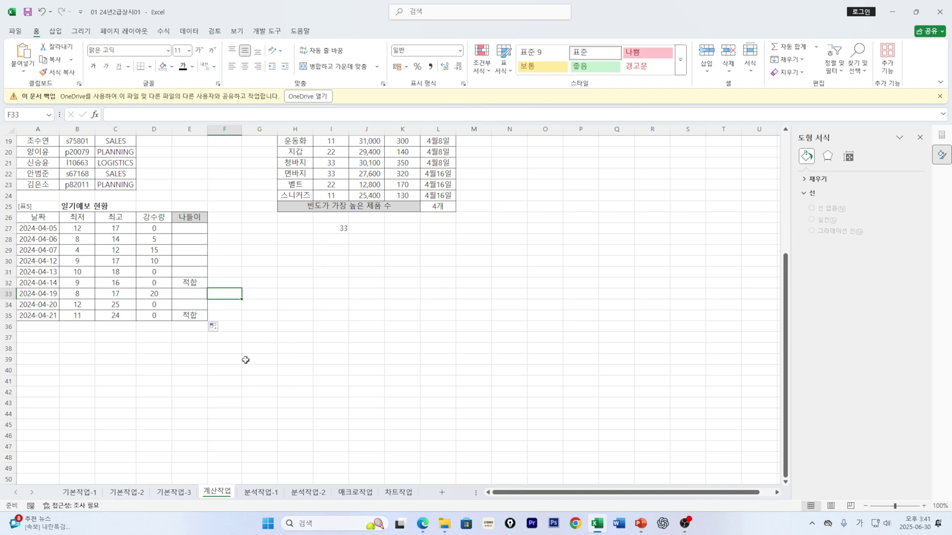
{"action": "scroll", "coordinate": [266, 366], "scroll_direction": "up", "scroll_amount": 3}
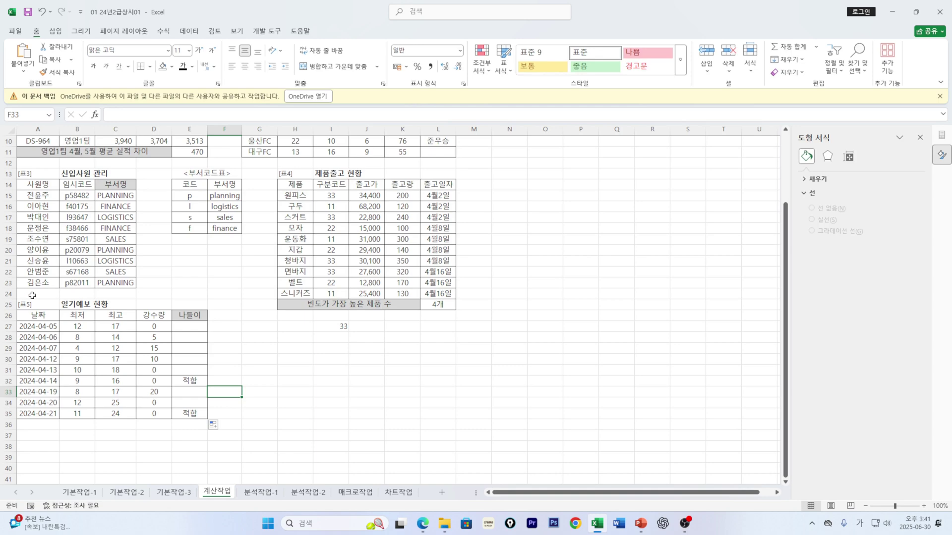
Step: Review the 기본작업-1, 기본작업-2 and 기본작업-3 sheets in turn and return to the 계산작업 sheet
{"action": "left_click", "coordinate": [78, 493]}
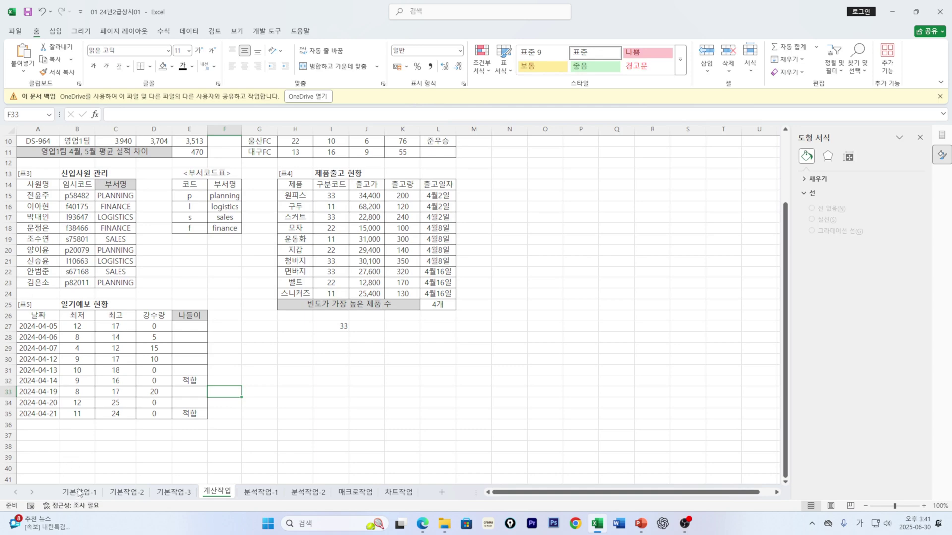
{"action": "left_click", "coordinate": [127, 493]}
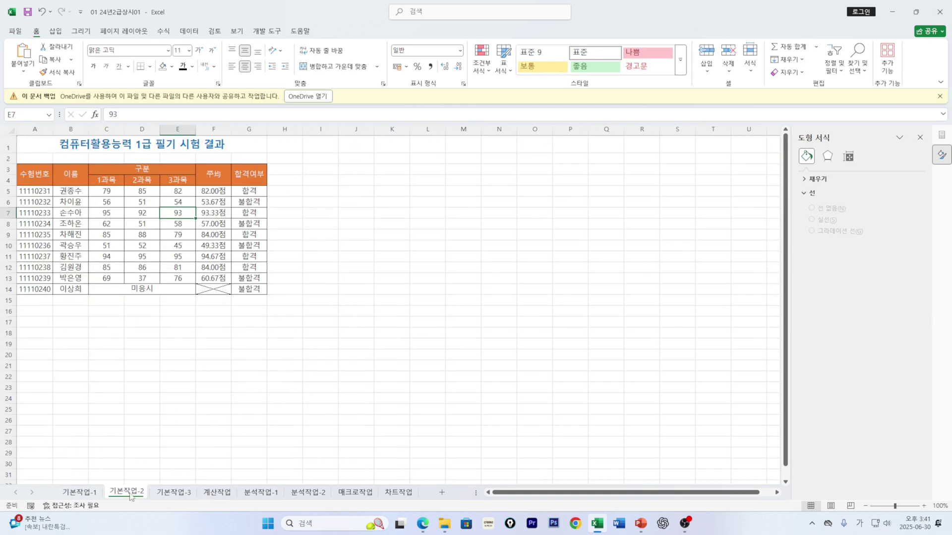
{"action": "left_click", "coordinate": [169, 493]}
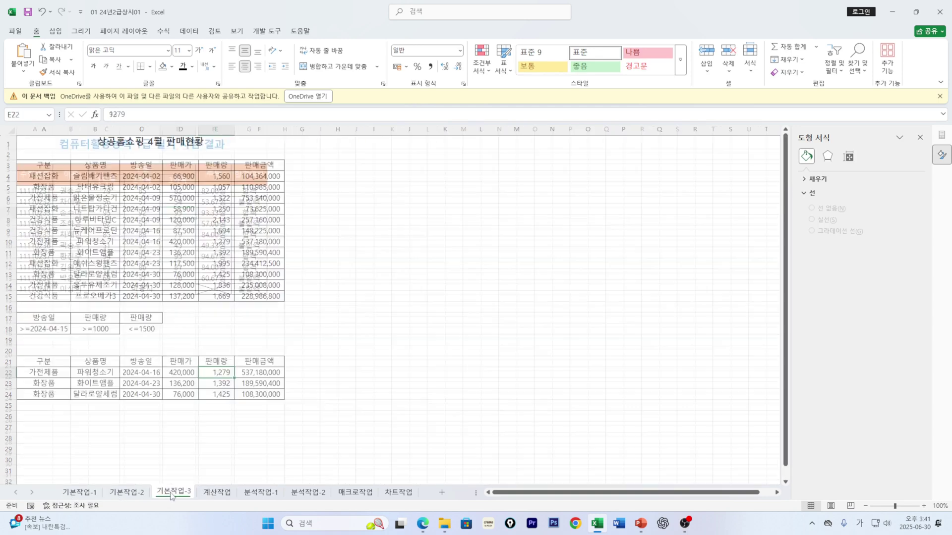
{"action": "left_click", "coordinate": [215, 492]}
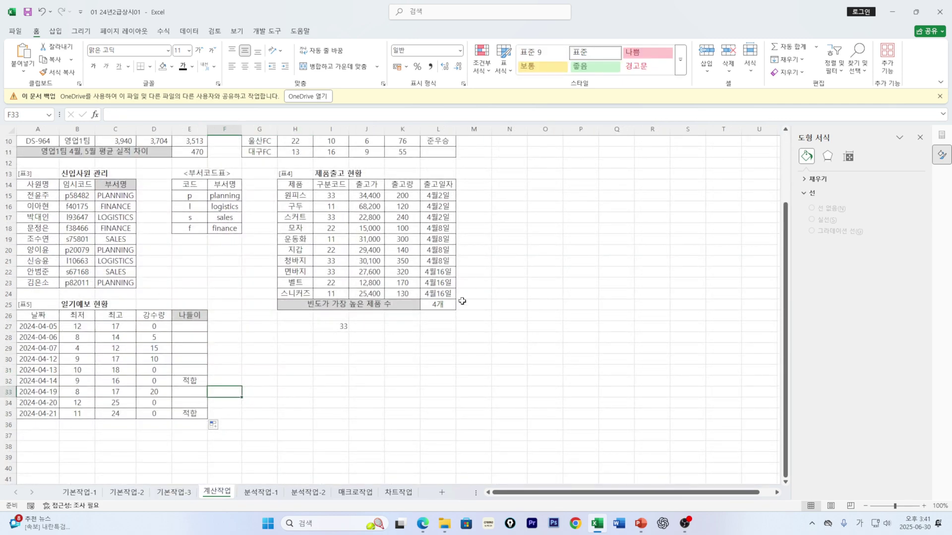
{"action": "left_click", "coordinate": [238, 367]}
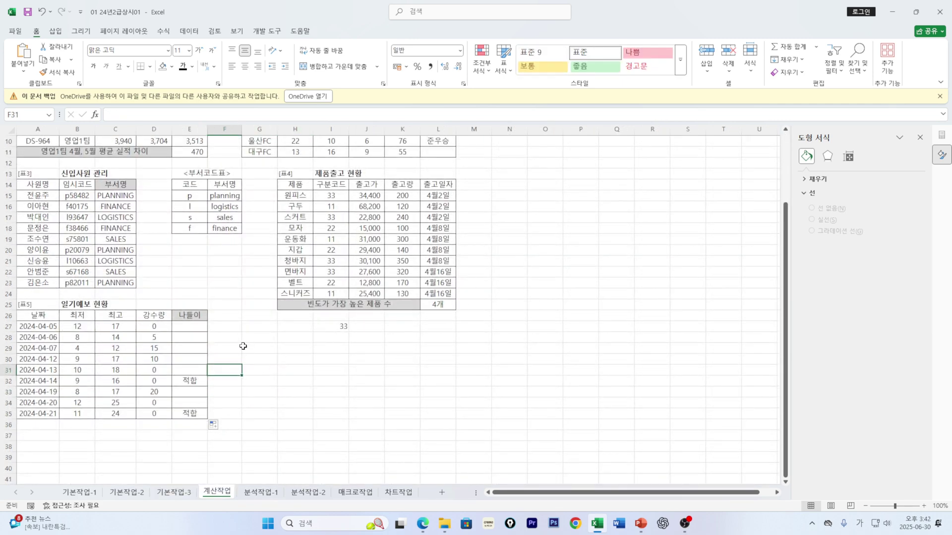
{"action": "left_click", "coordinate": [229, 319]}
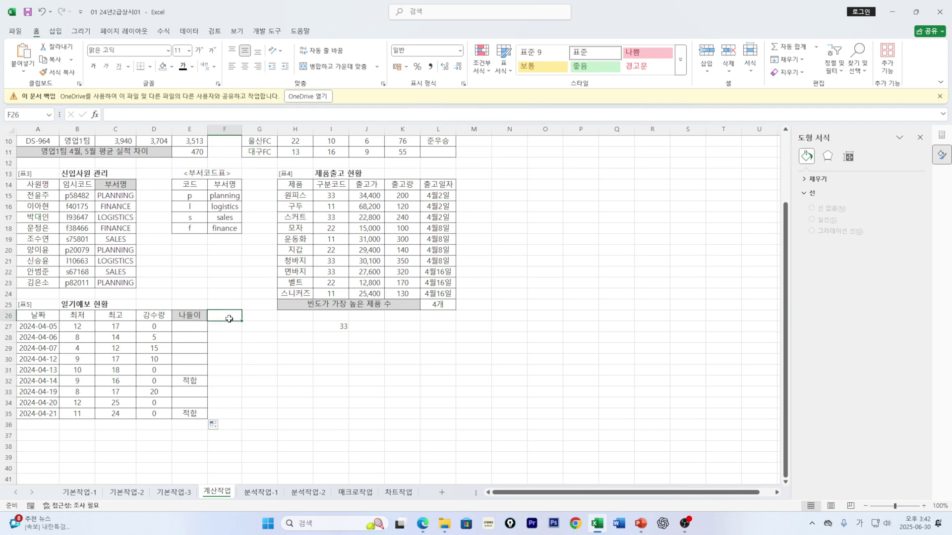
{"action": "scroll", "coordinate": [292, 396], "scroll_direction": "up", "scroll_amount": 3}
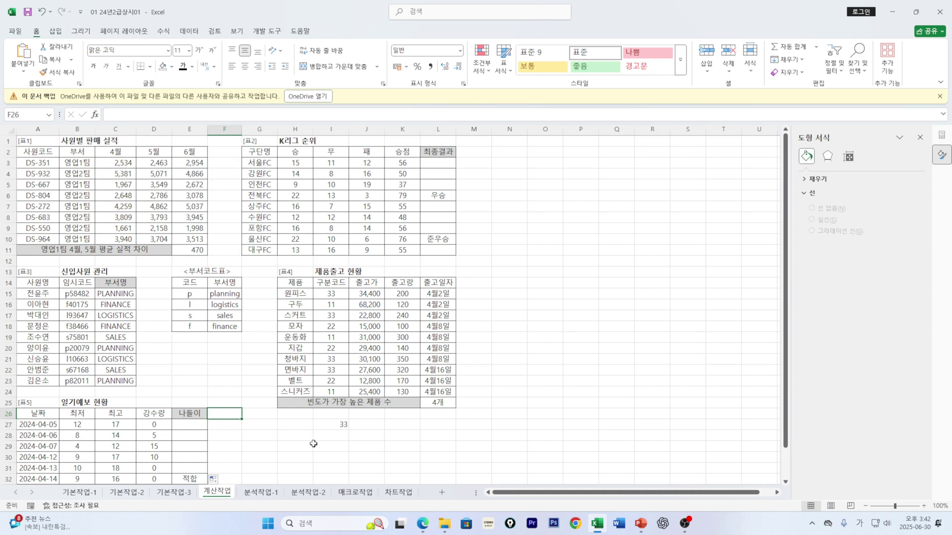
{"action": "scroll", "coordinate": [295, 440], "scroll_direction": "down", "scroll_amount": 3}
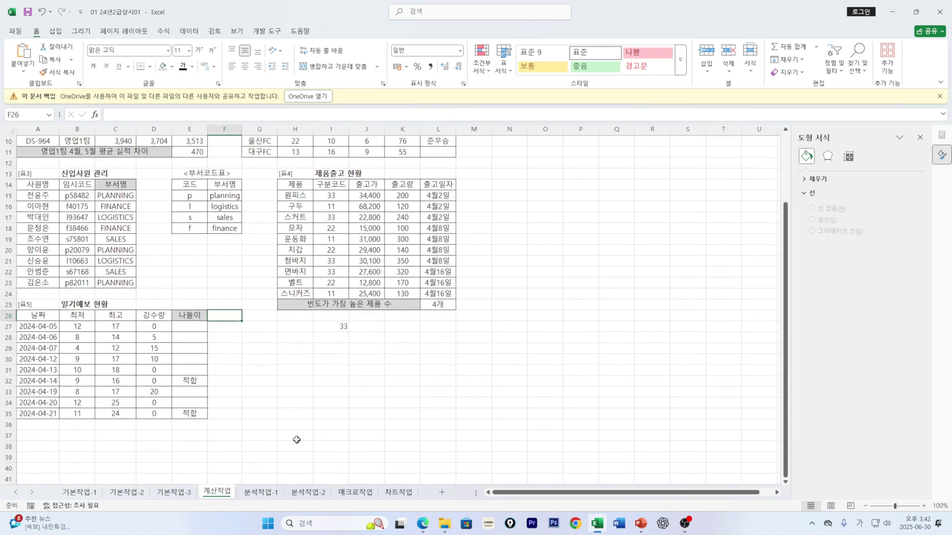